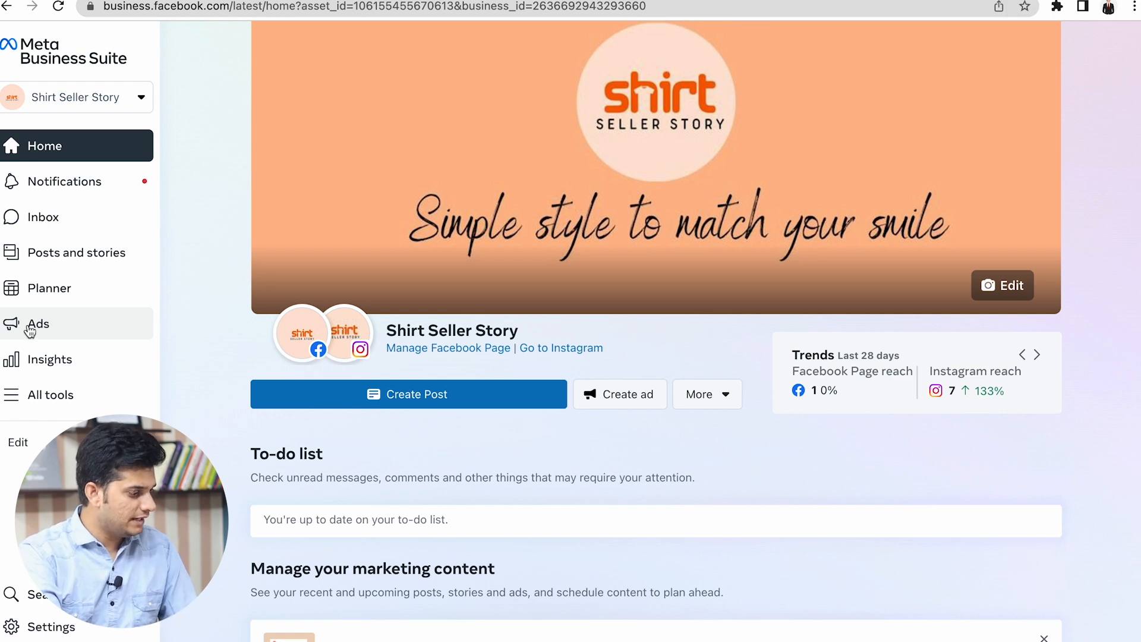
Go to the Ads section and look over the goals offered for a new ad.
click(60, 323)
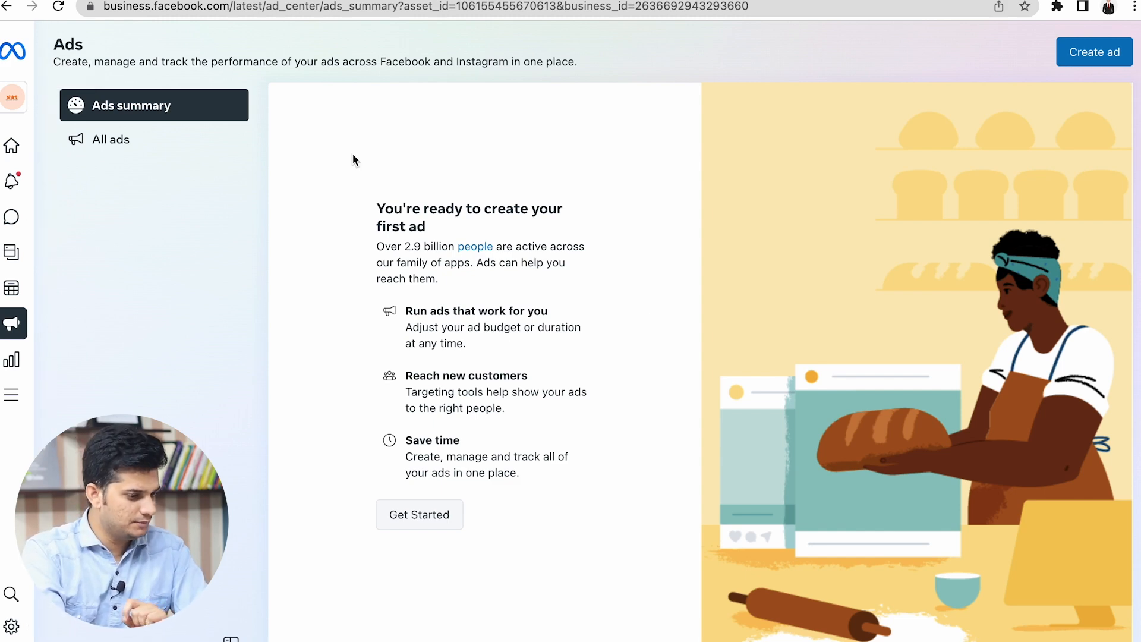
click(1113, 52)
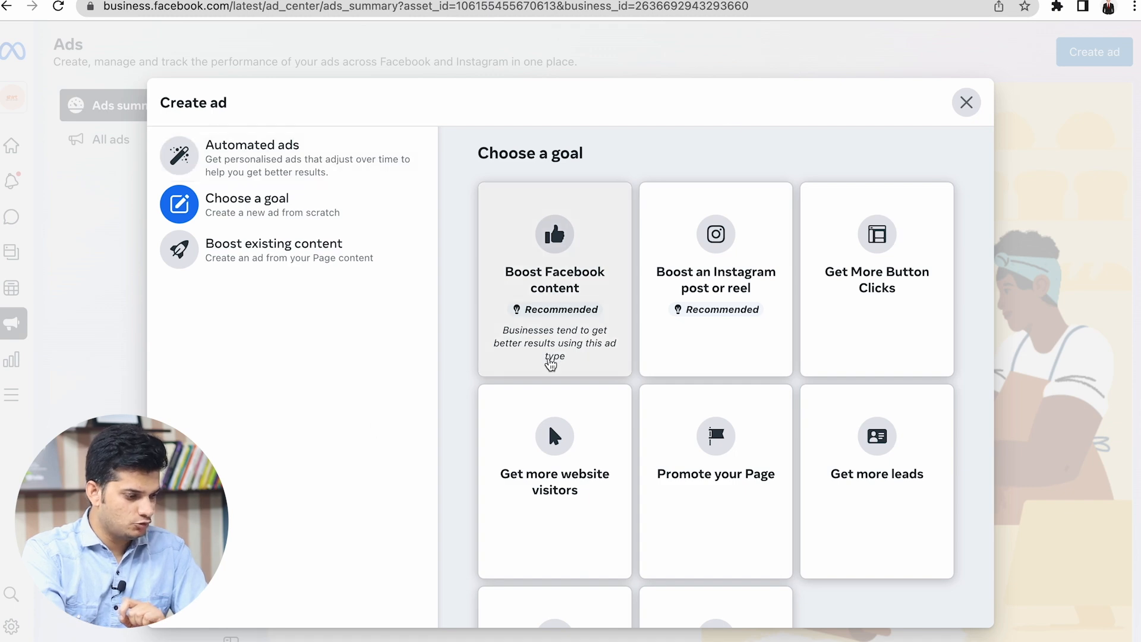
scroll(551, 363, down, 3)
scroll(550, 363, up, 3)
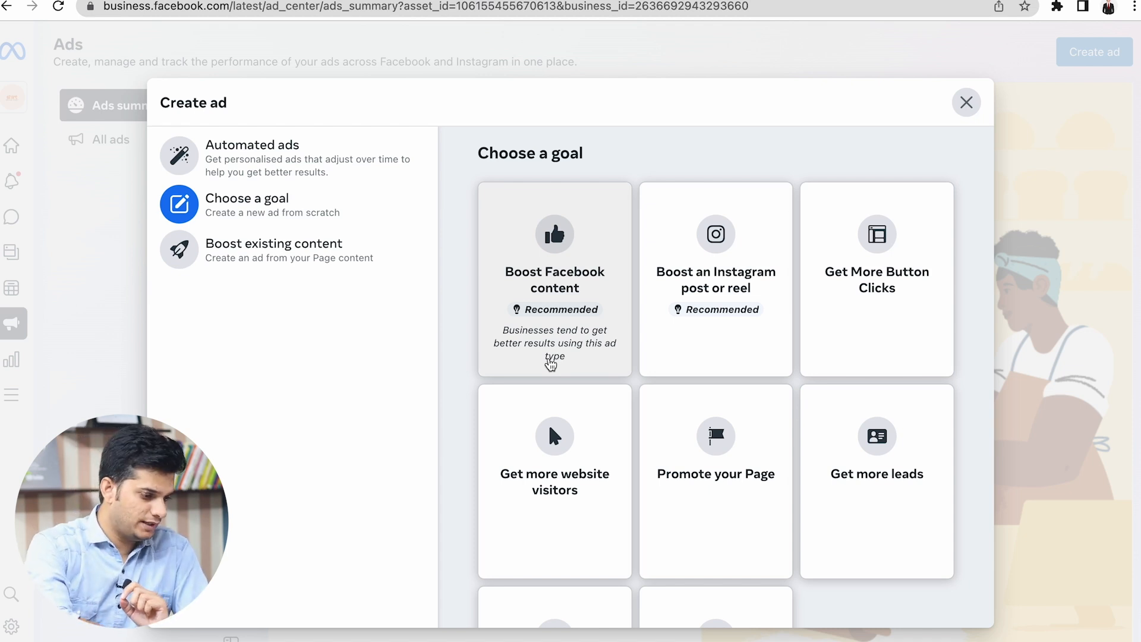
click(966, 102)
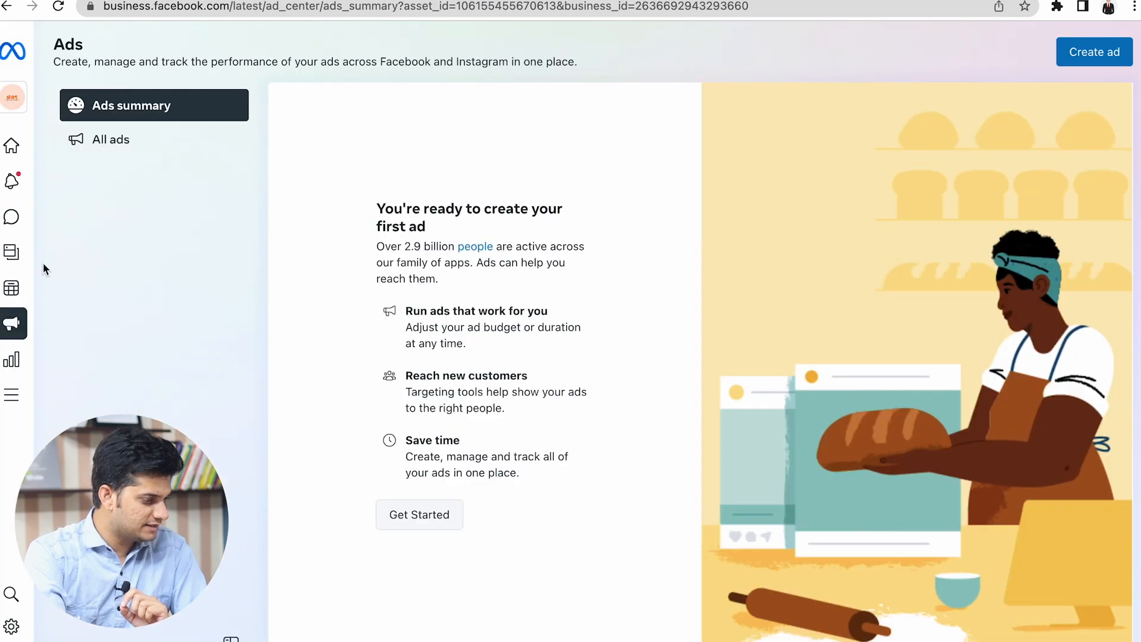
Look over the full list of business tools, including the Advertise group with Ads Manager.
mouse_move(23, 315)
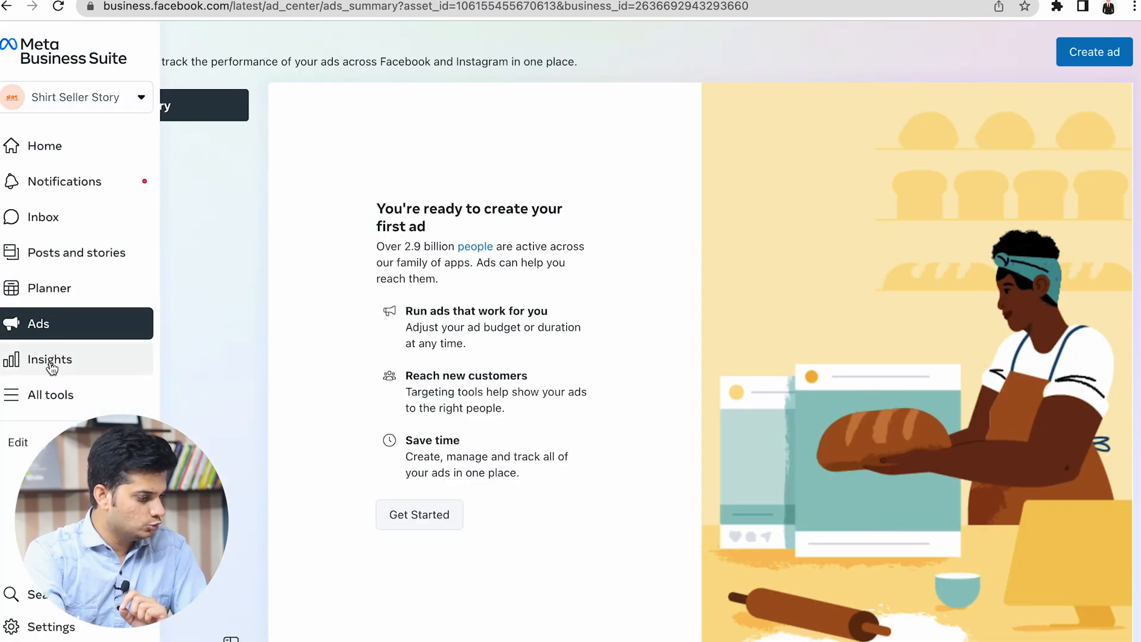
click(38, 395)
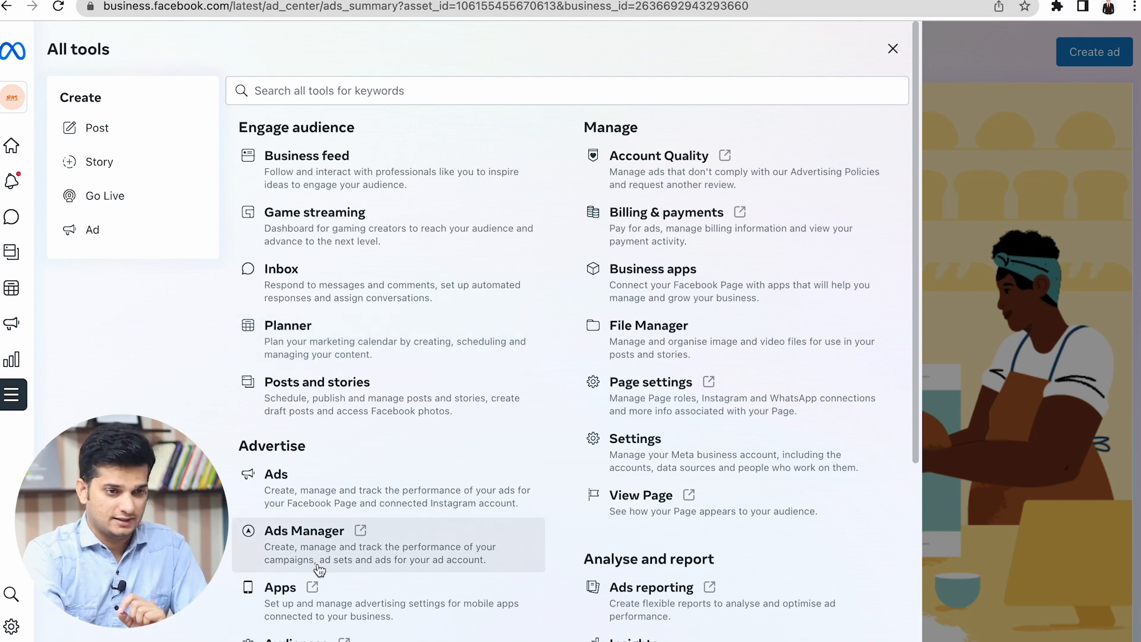
click(993, 65)
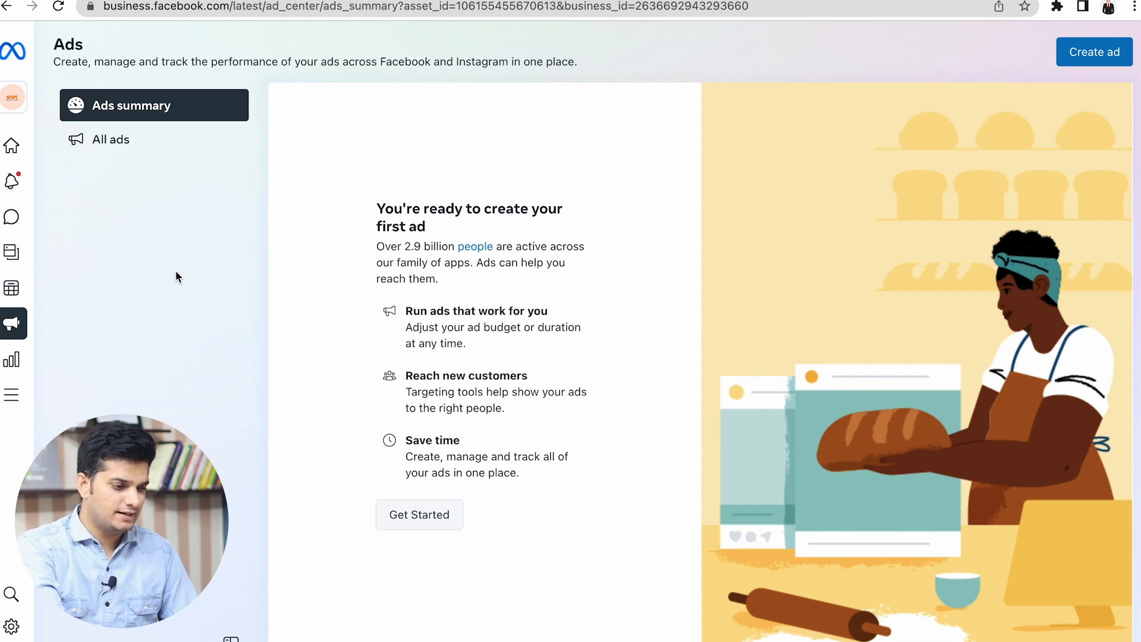
Start a new ad with the goal Boost an Instagram post or reel.
click(1101, 50)
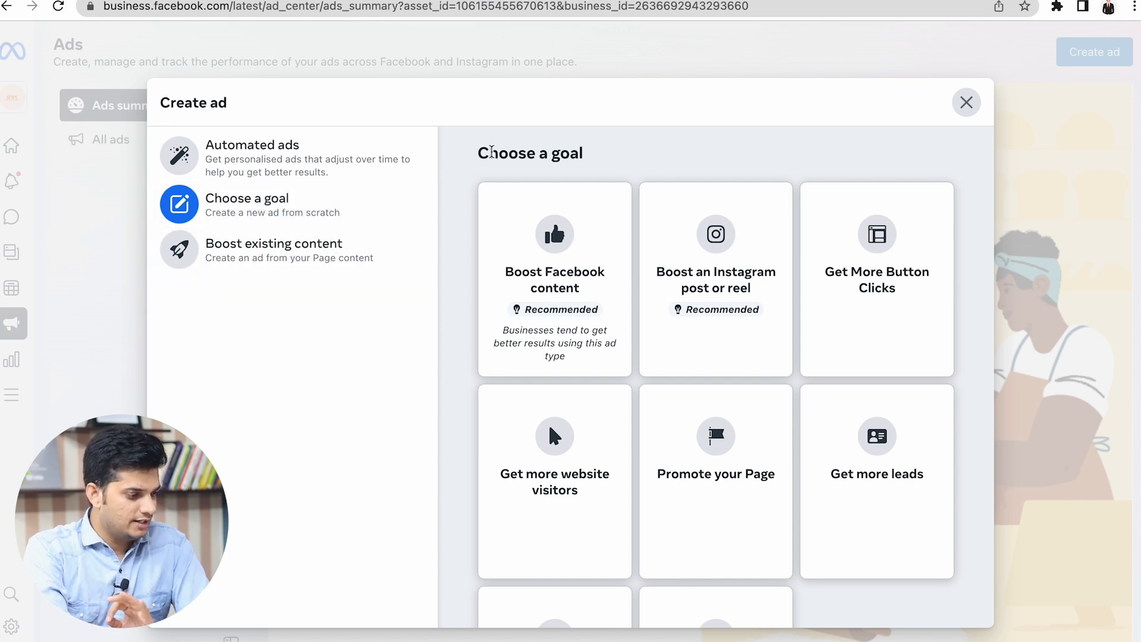
drag(479, 153, 596, 162)
click(595, 164)
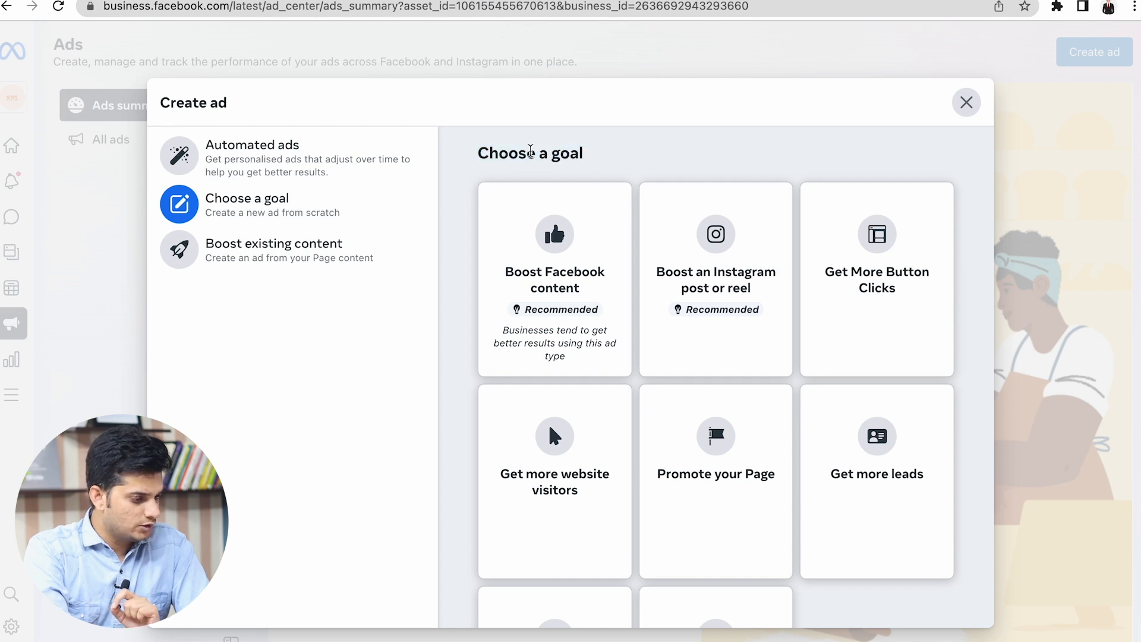
scroll(531, 154, down, 3)
scroll(802, 178, down, 2)
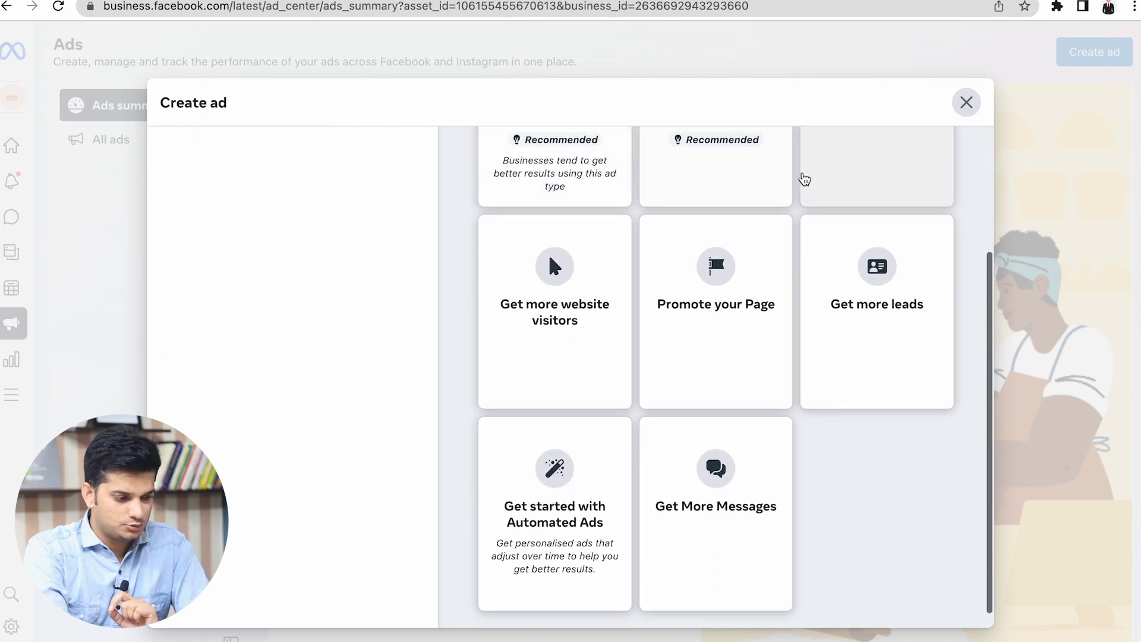
scroll(618, 398, up, 5)
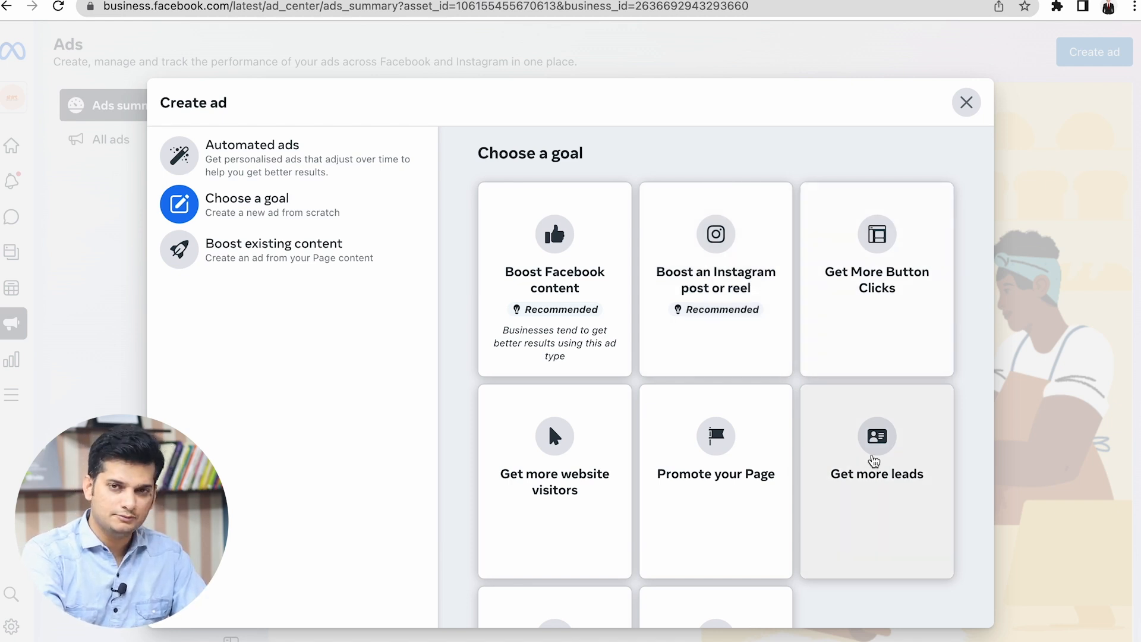
scroll(873, 457, down, 3)
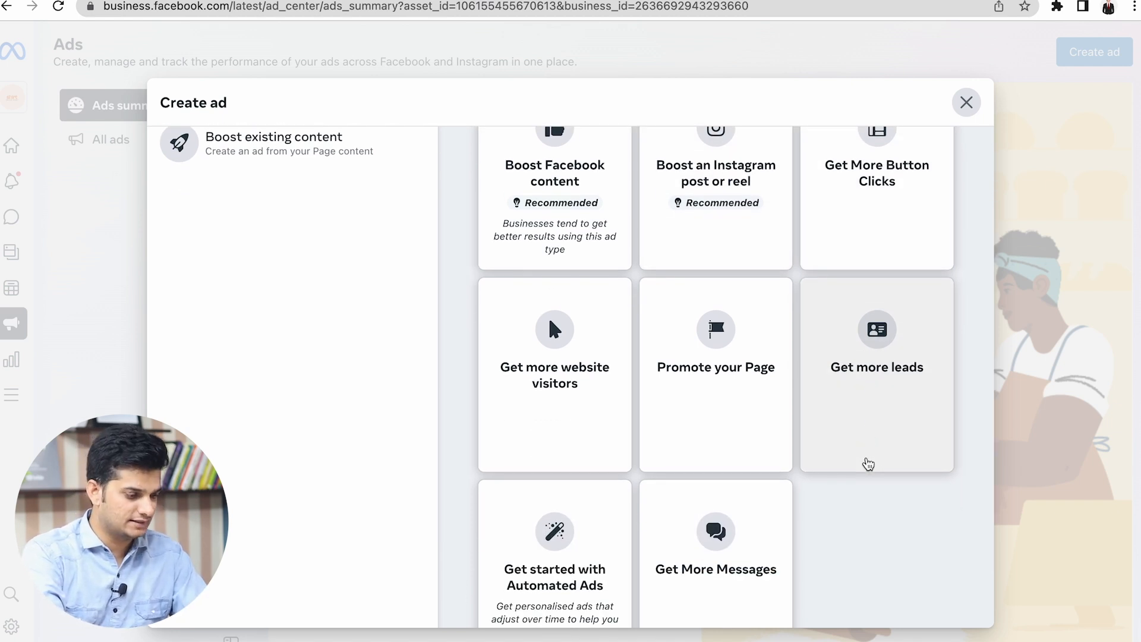
scroll(865, 464, up, 3)
click(693, 246)
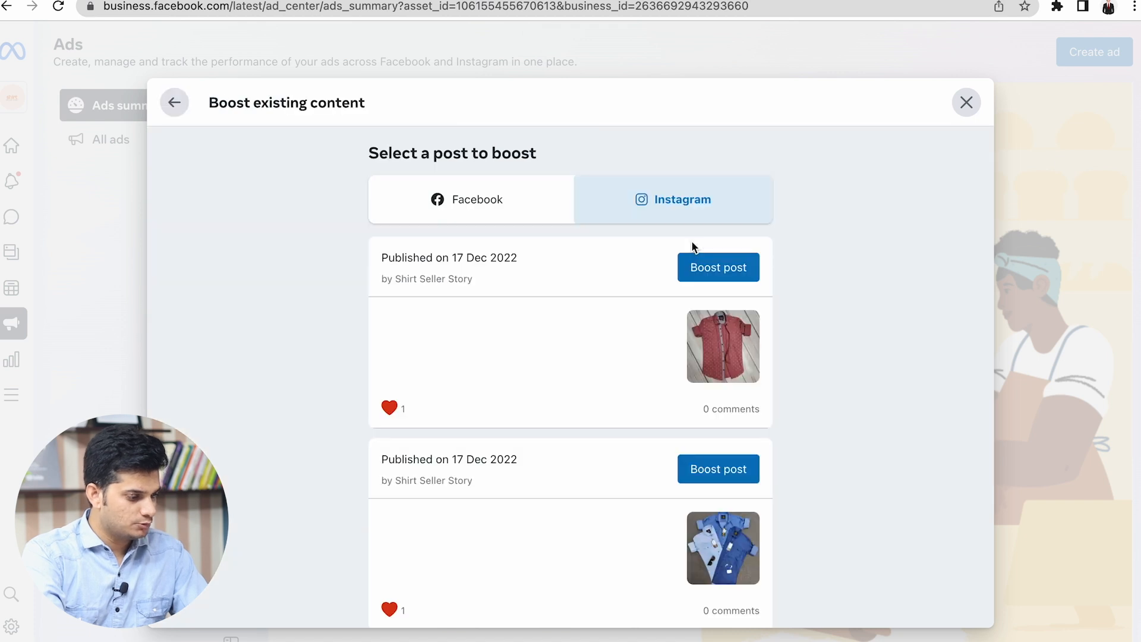
Compare the Facebook and Instagram posts available for boosting.
click(488, 209)
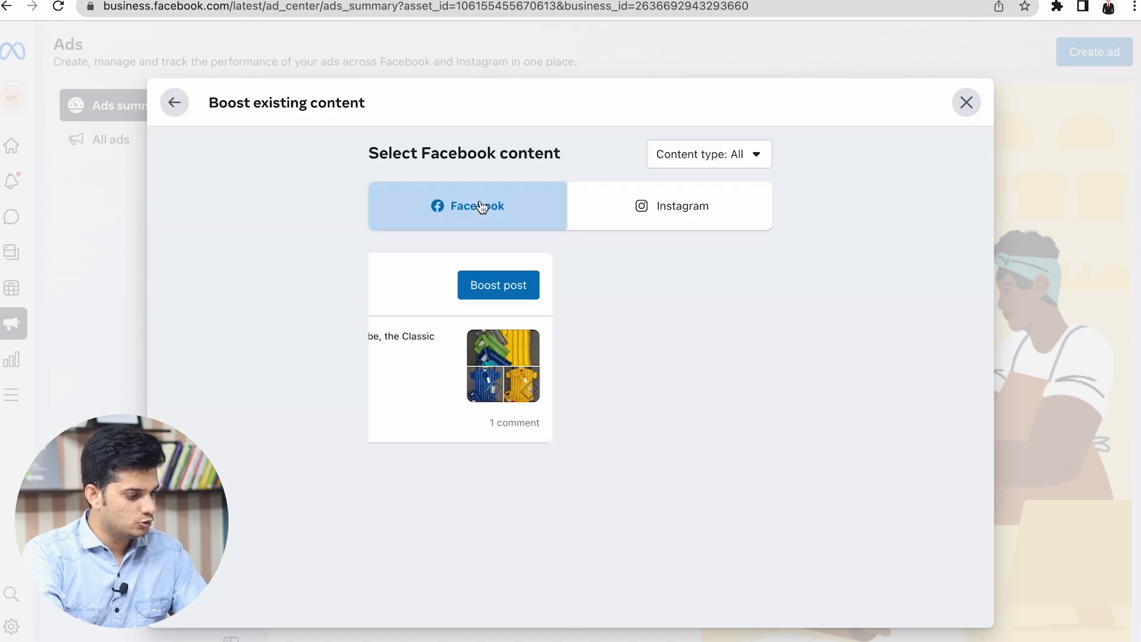
click(659, 204)
scroll(651, 339, down, 5)
scroll(651, 336, down, 5)
scroll(651, 336, up, 10)
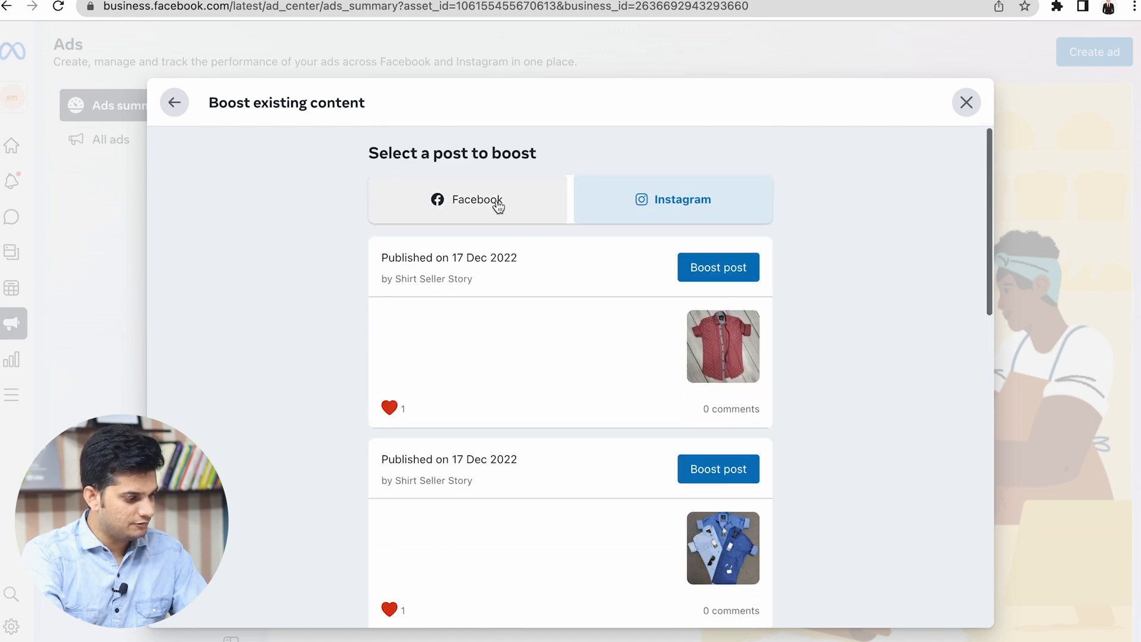
click(498, 206)
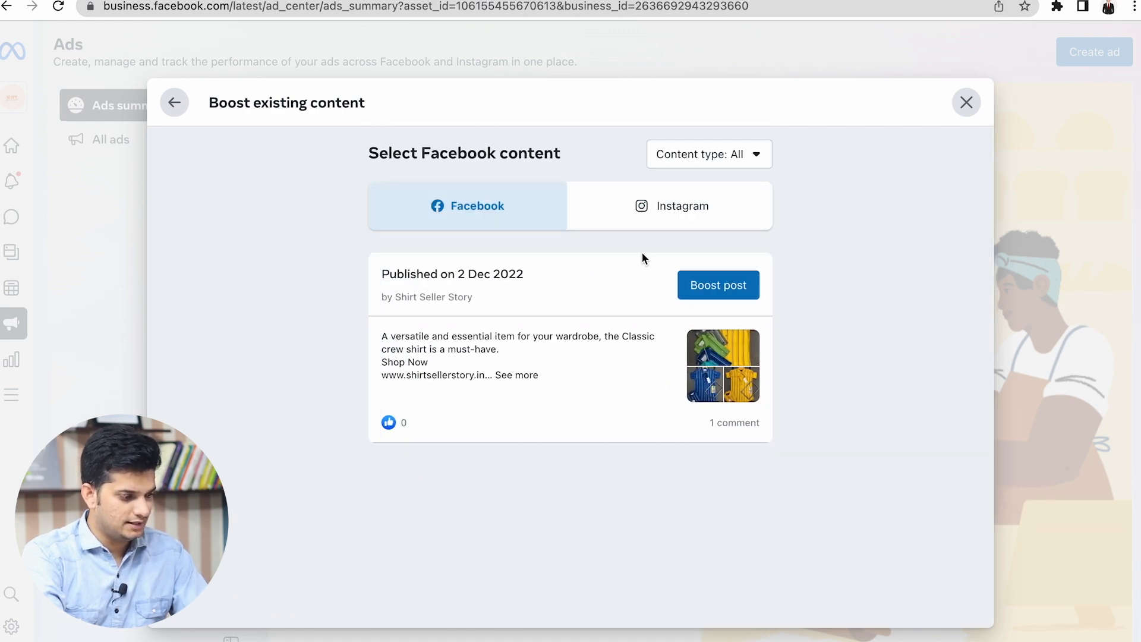
click(643, 205)
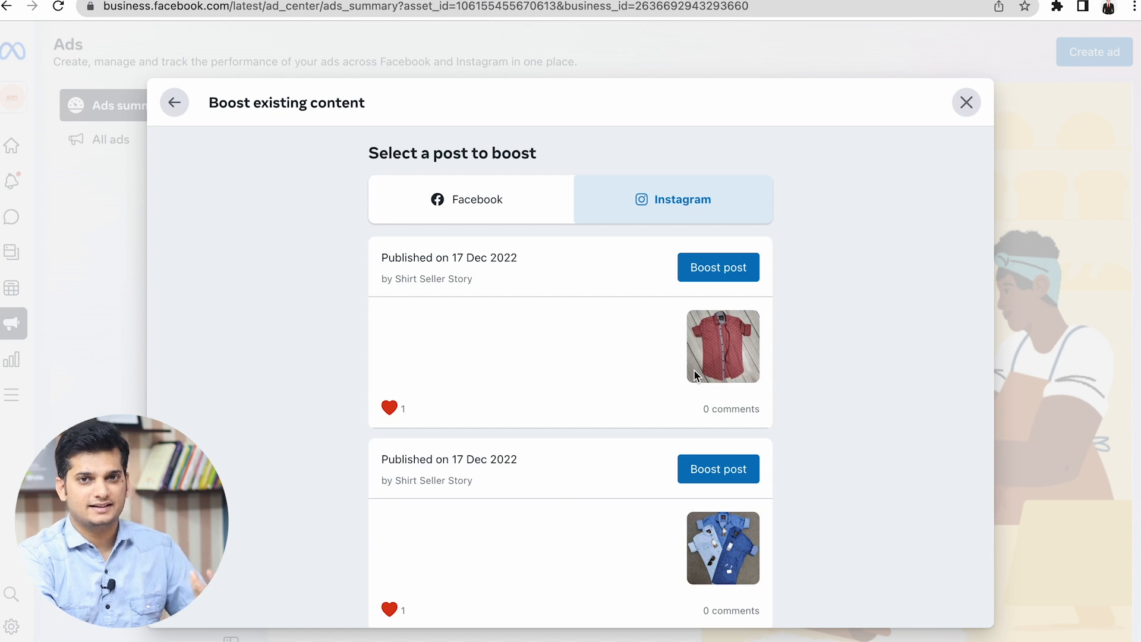
Choose the Instagram post with the red shirt for boosting and review its ad goal options.
click(717, 266)
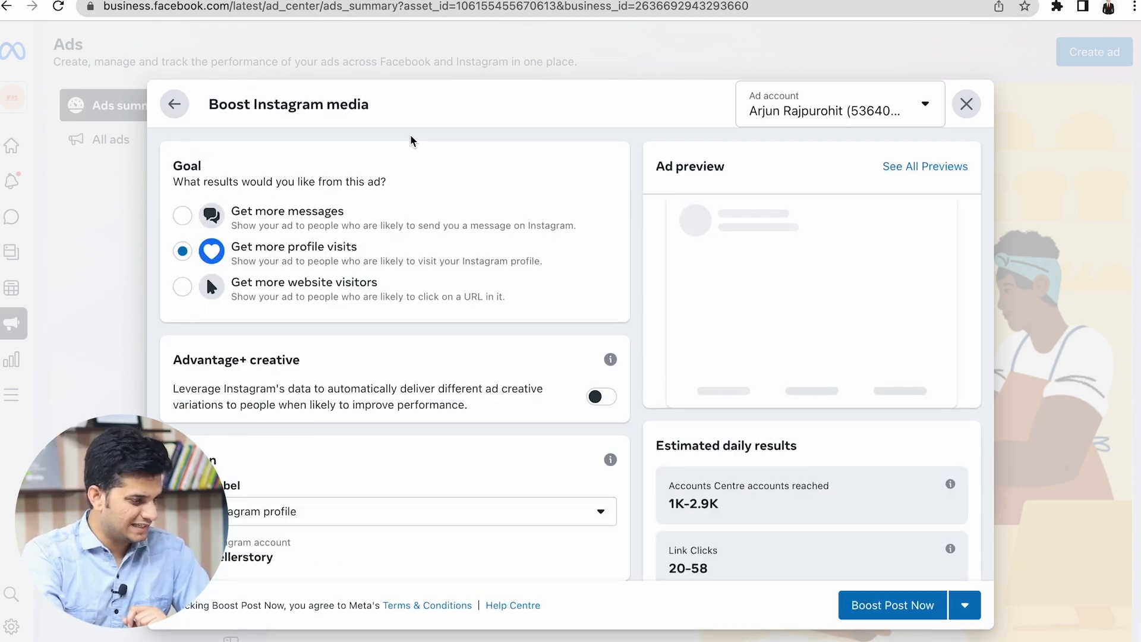
drag(172, 164, 371, 179)
click(370, 179)
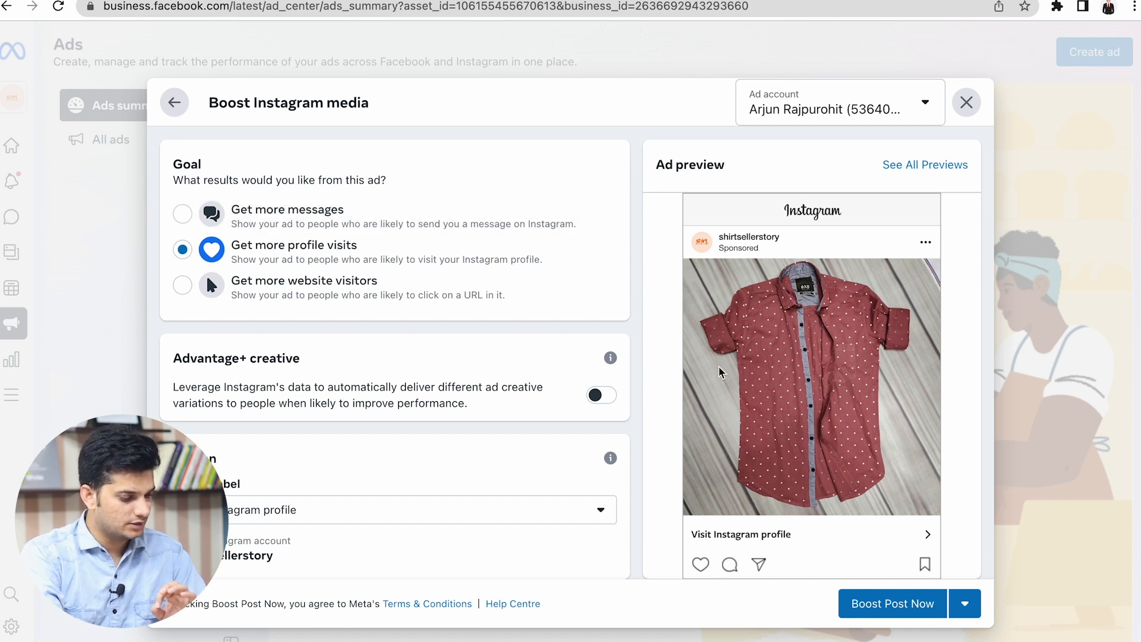
scroll(728, 389, down, 1)
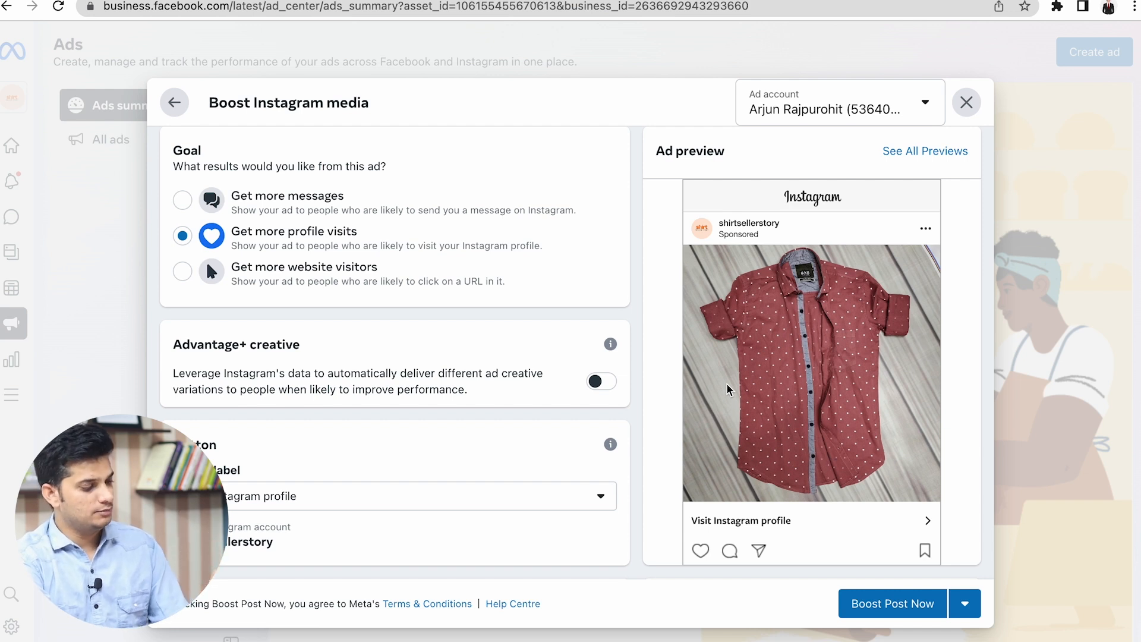
Try the goals Get more messages and Get more profile visits, checking the call-to-action in the ad preview.
click(279, 201)
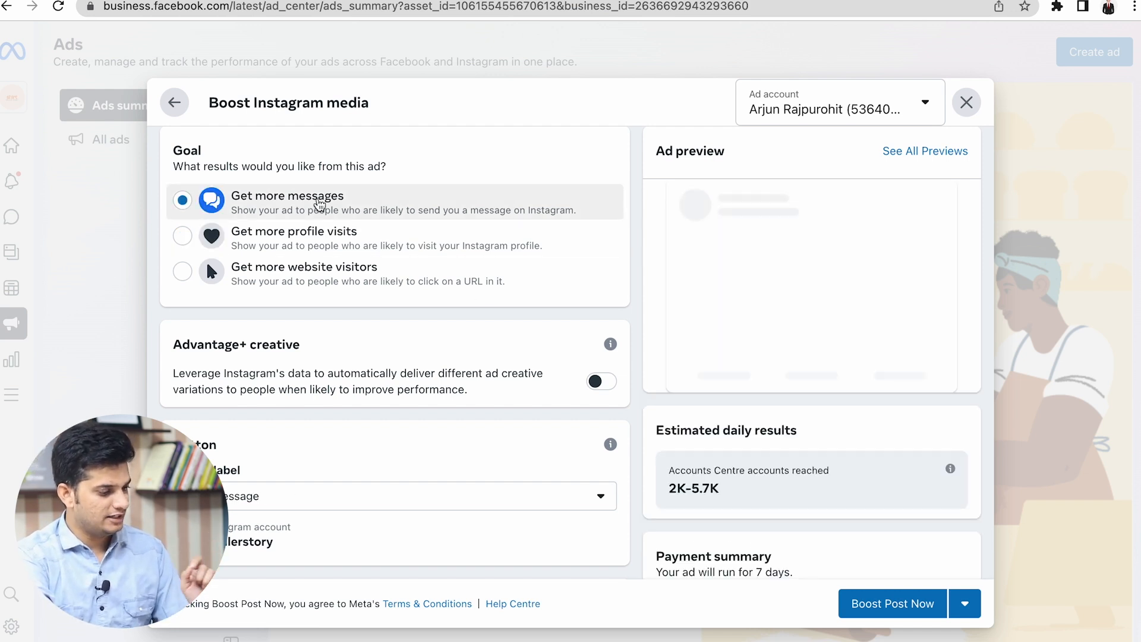
scroll(869, 363, up, 1)
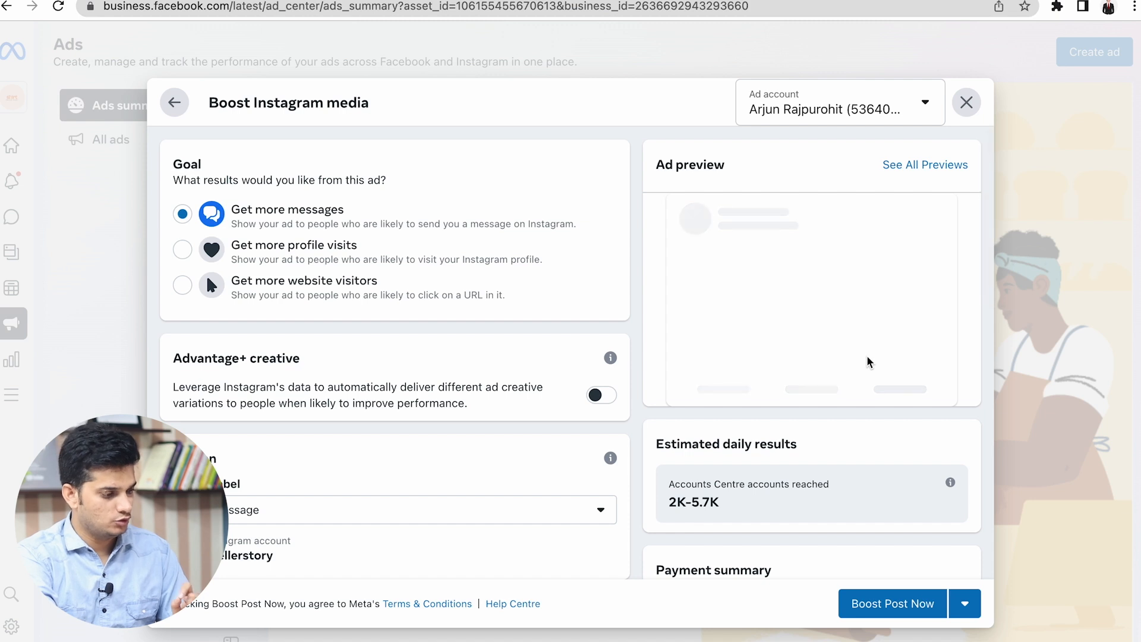
scroll(709, 484, down, 2)
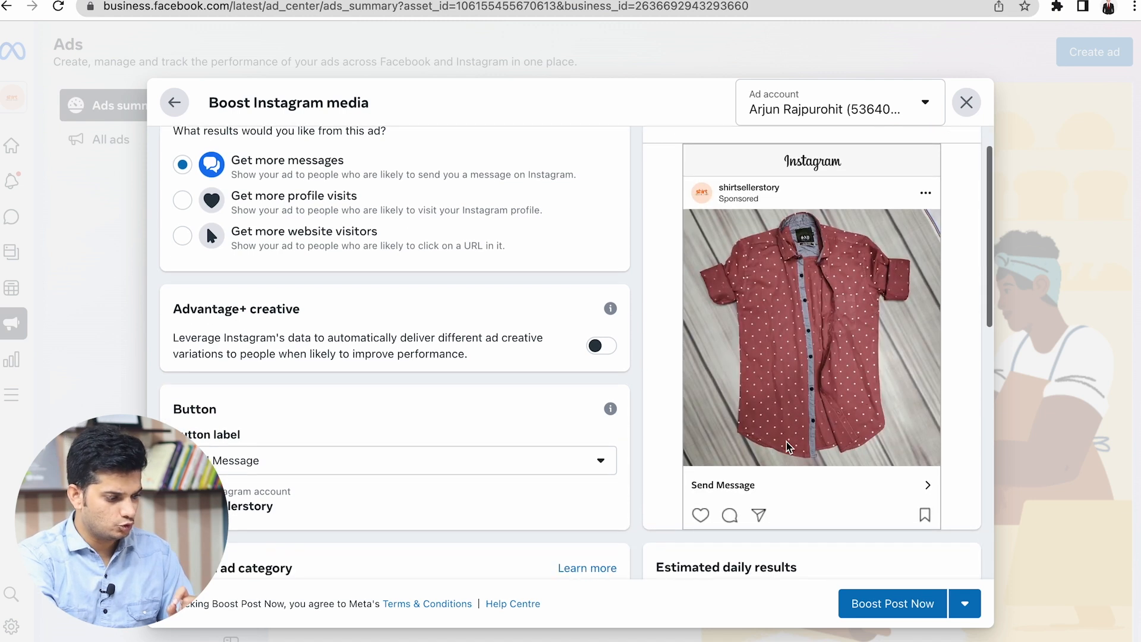
drag(691, 485, 757, 485)
click(743, 487)
triple_click(724, 486)
scroll(724, 486, up, 2)
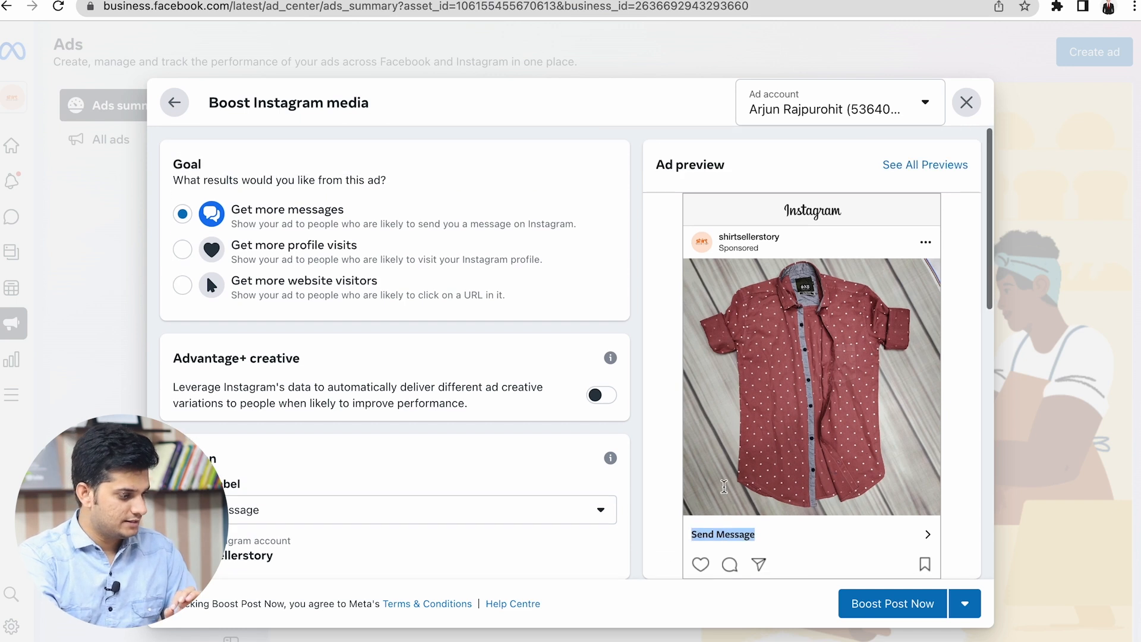
click(347, 257)
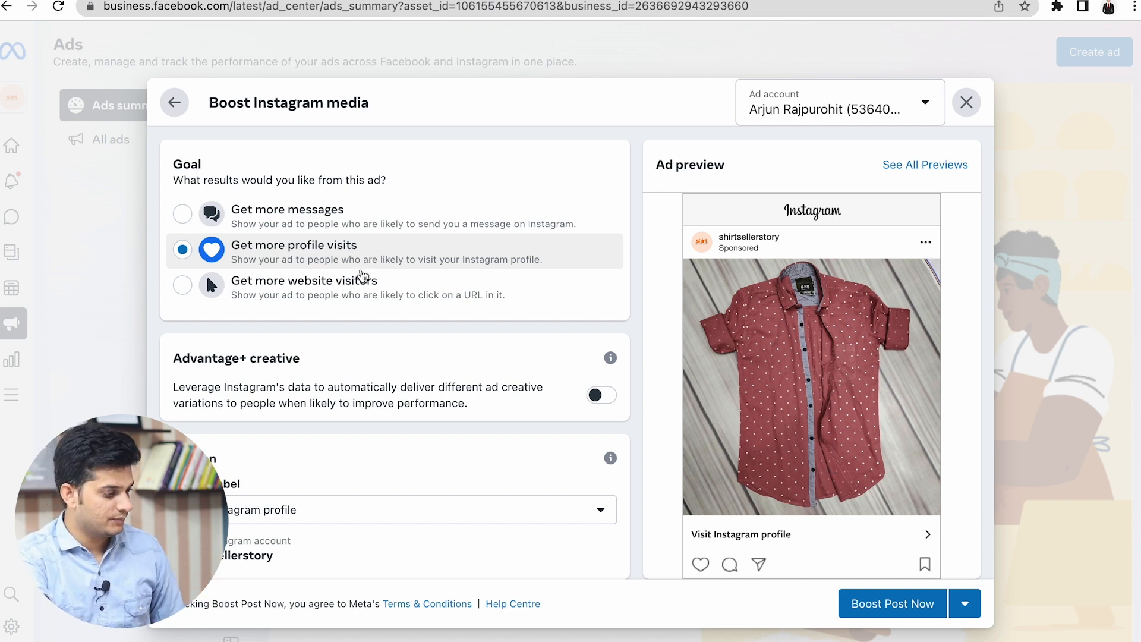
Set the ad goal to Get more website visitors and switch the ad account to SSS Ad account.
click(335, 294)
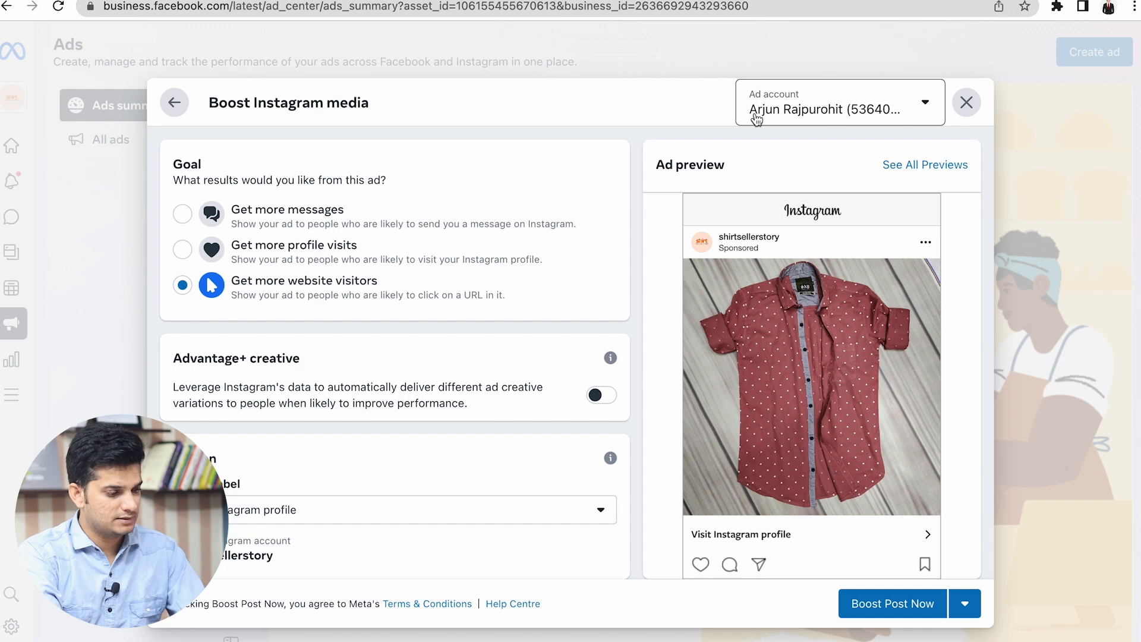
click(820, 113)
click(809, 213)
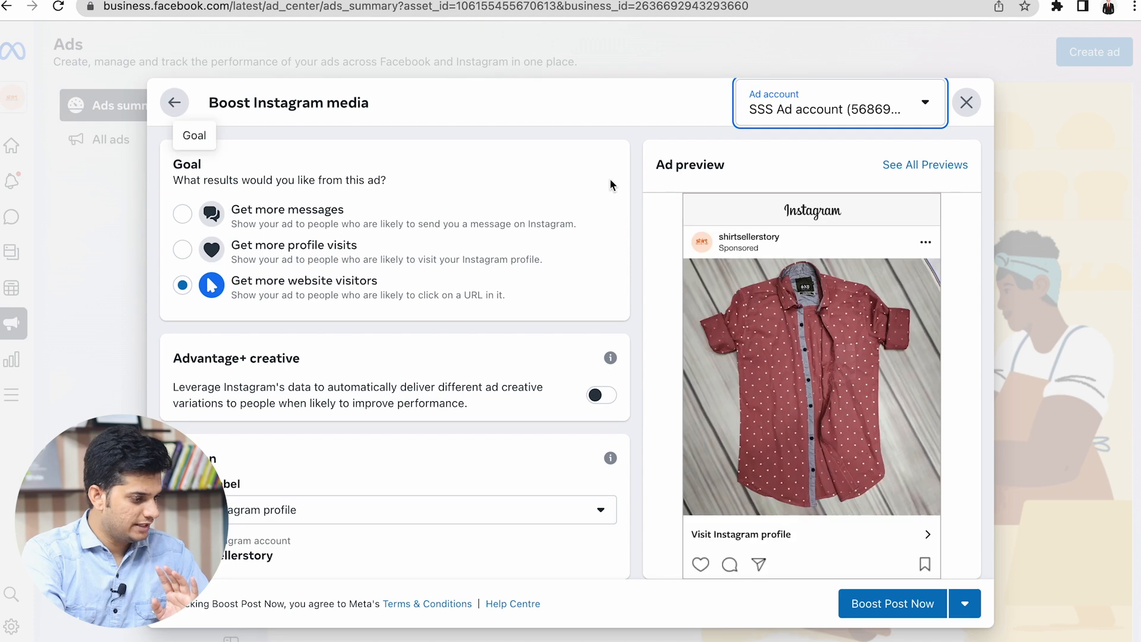
Try turning on Advantage+ creative, read its description, and turn it off again.
scroll(382, 295, down, 3)
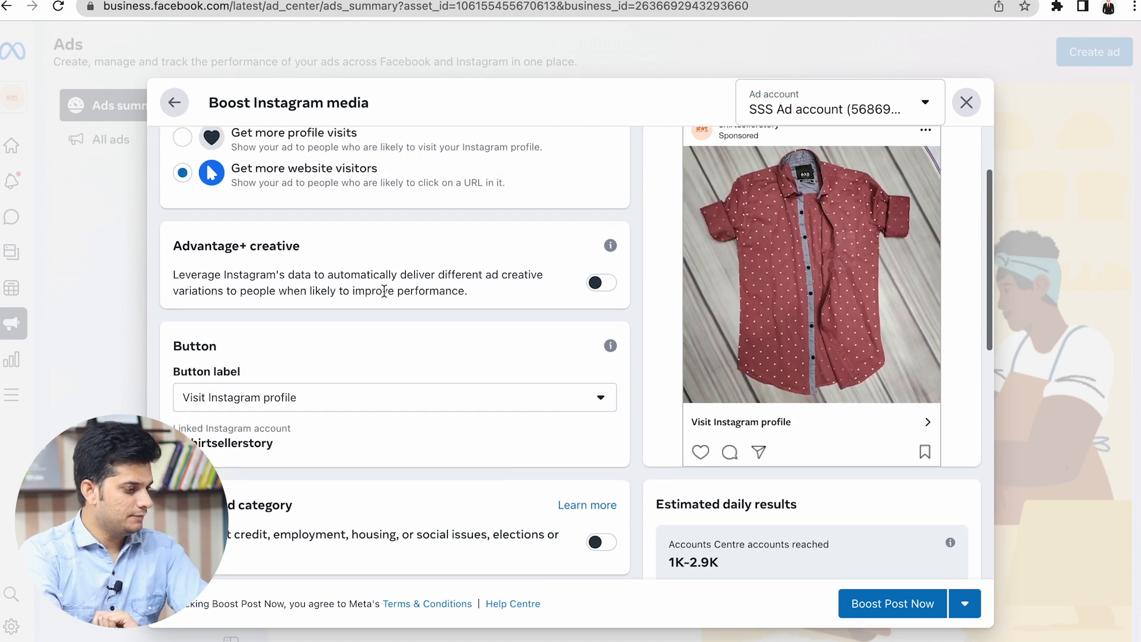
drag(172, 246, 298, 254)
click(304, 259)
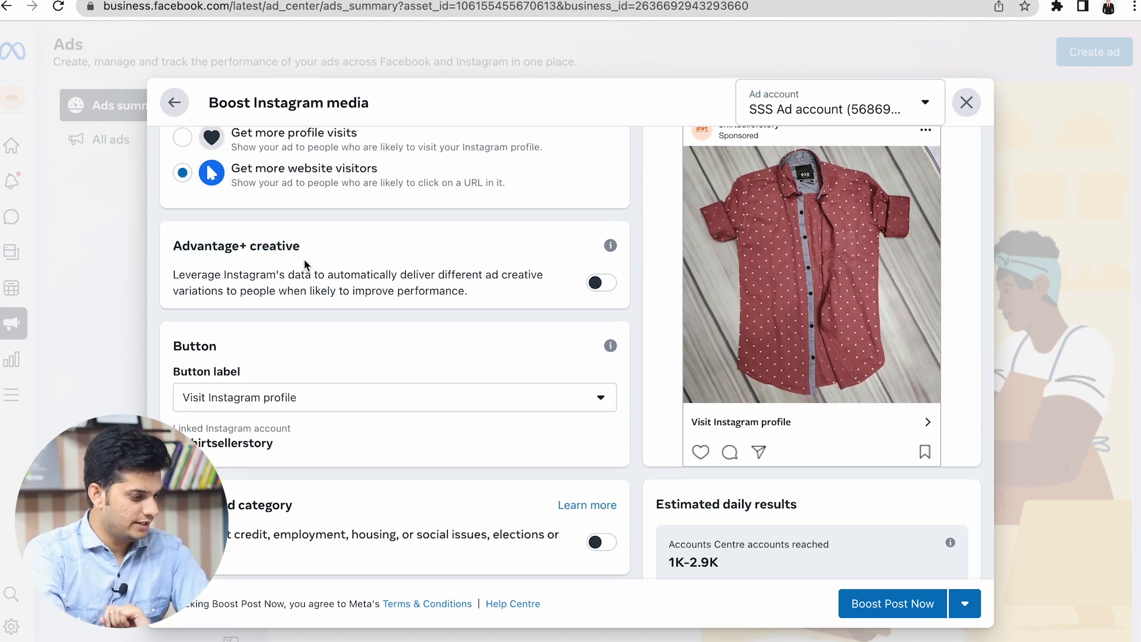
click(606, 285)
triple_click(474, 293)
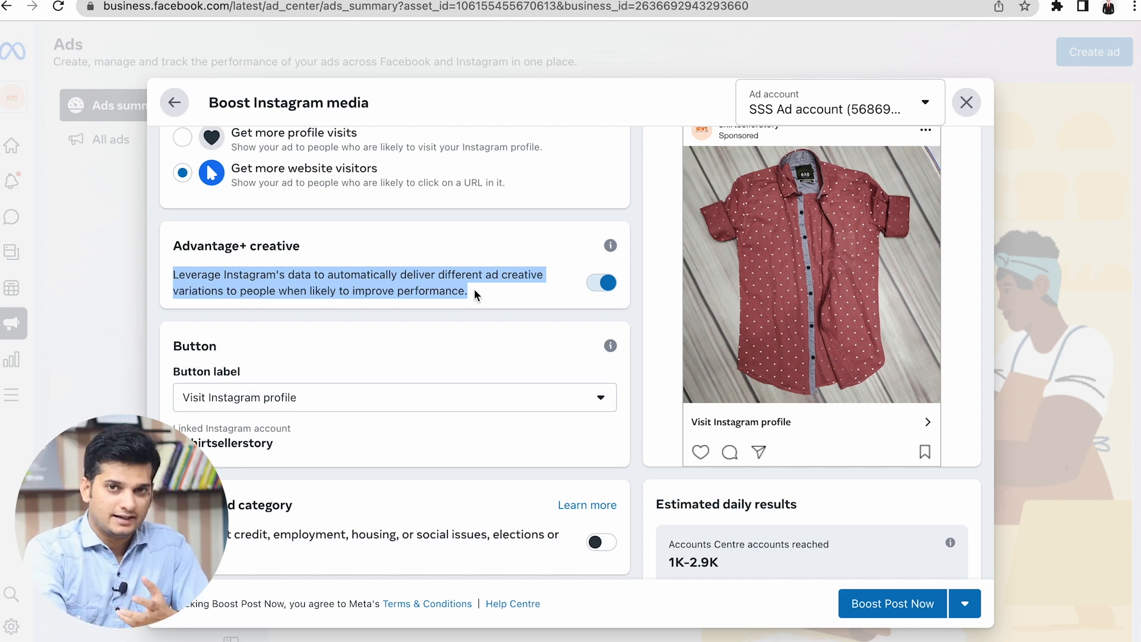
scroll(475, 294, up, 1)
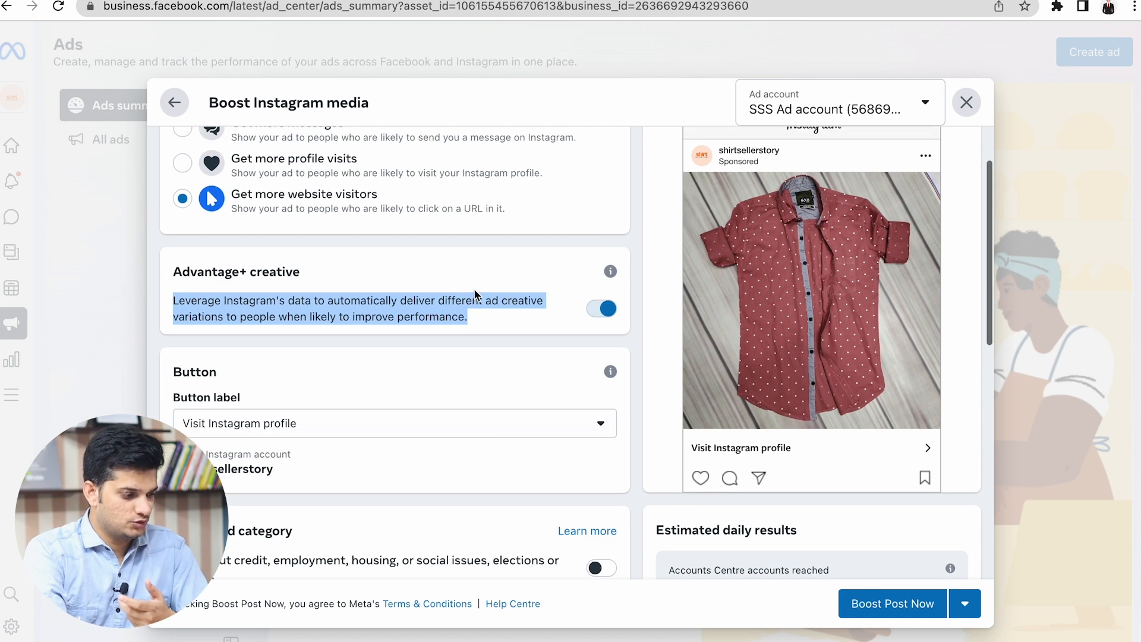
click(489, 307)
click(601, 308)
scroll(609, 309, up, 1)
scroll(609, 310, up, 2)
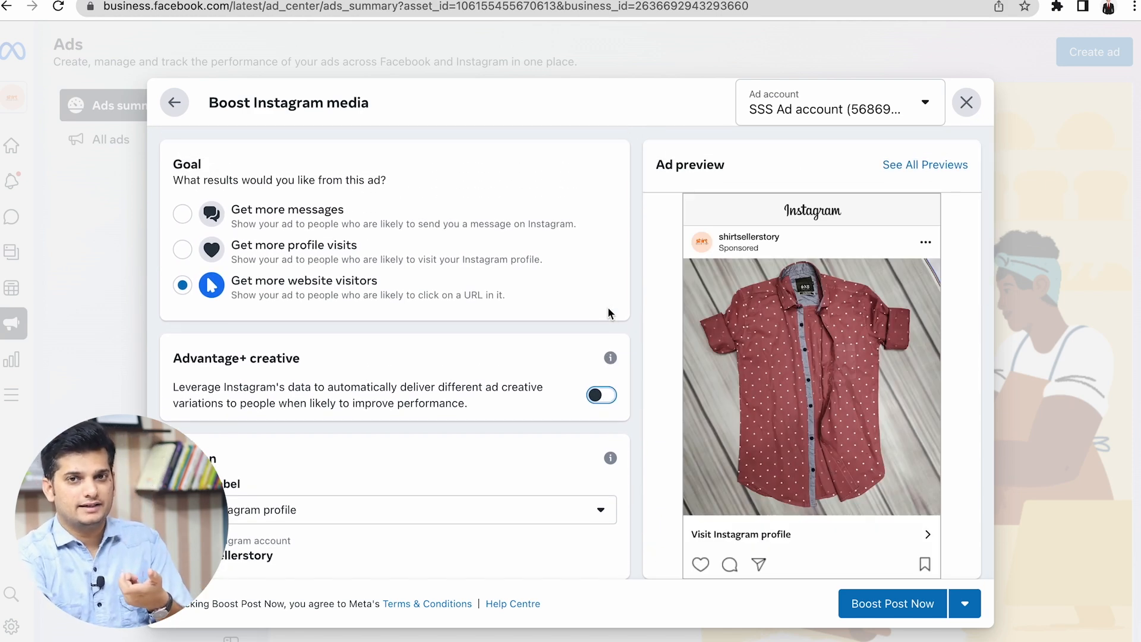
Examine the Button section and compare its label setting with the call-to-action shown in the ad preview.
scroll(608, 312, down, 3)
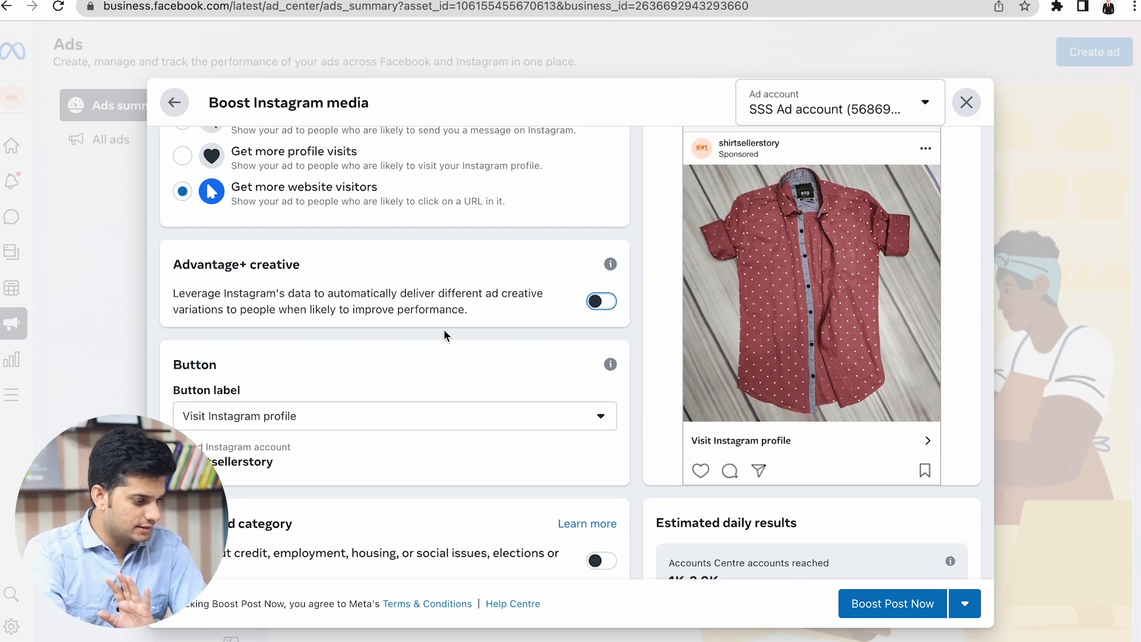
scroll(416, 336, down, 3)
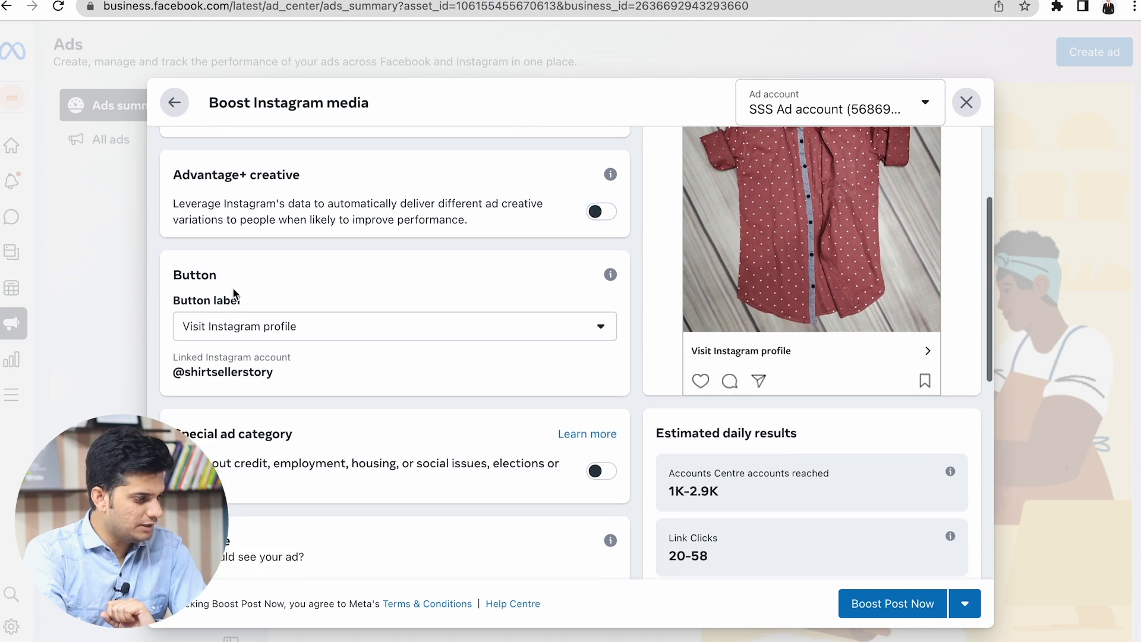
drag(172, 232, 242, 261)
click(242, 261)
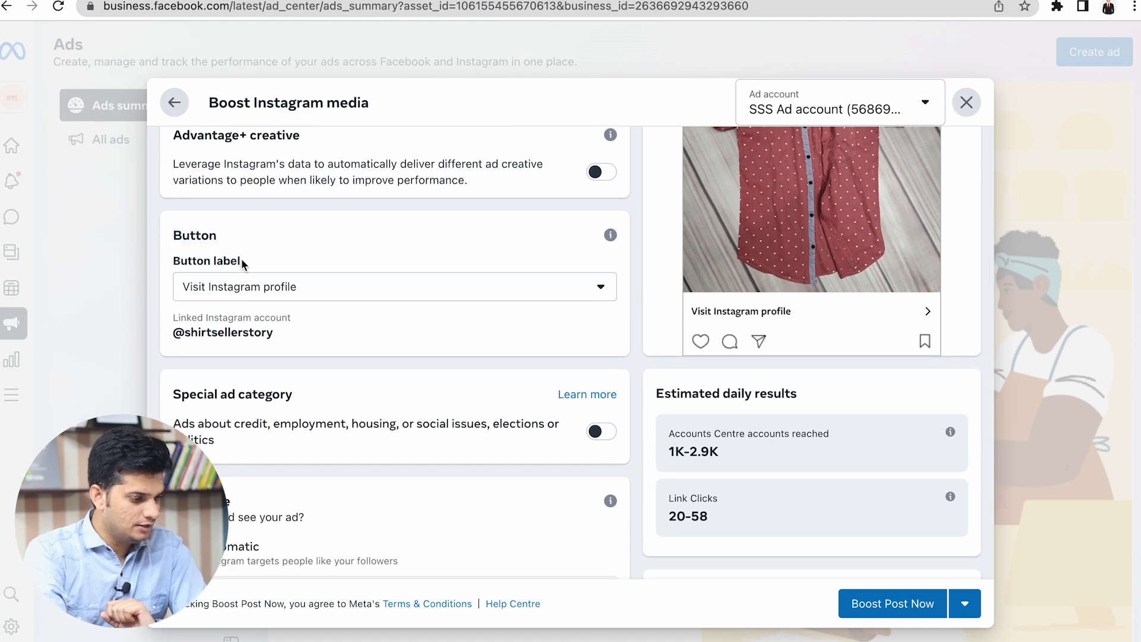
drag(793, 313, 690, 309)
click(735, 303)
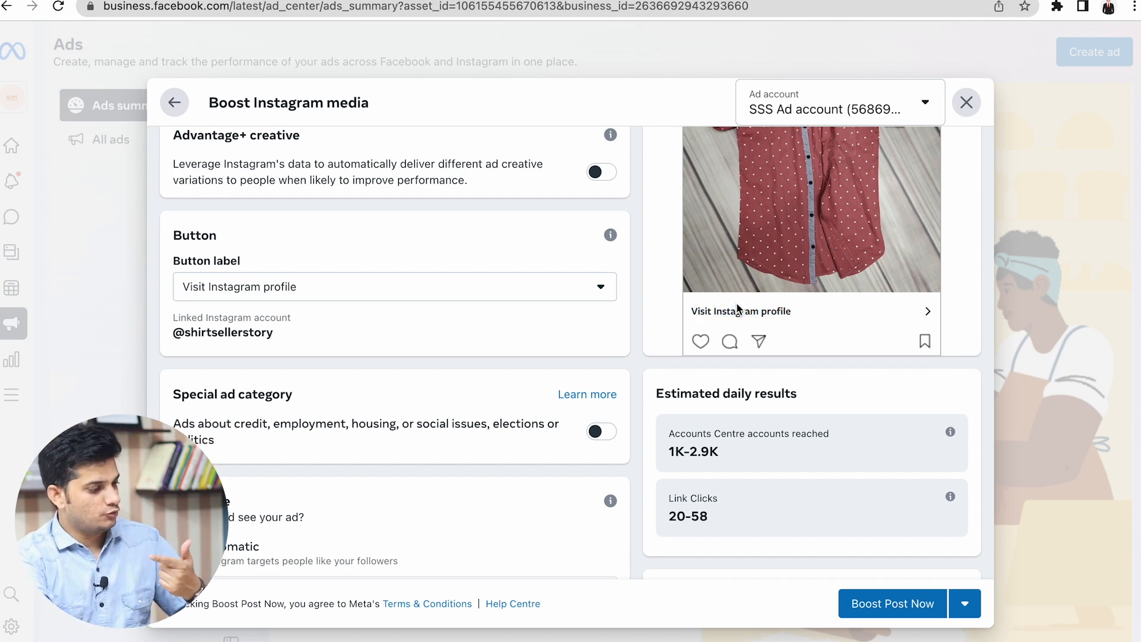
scroll(736, 306, up, 3)
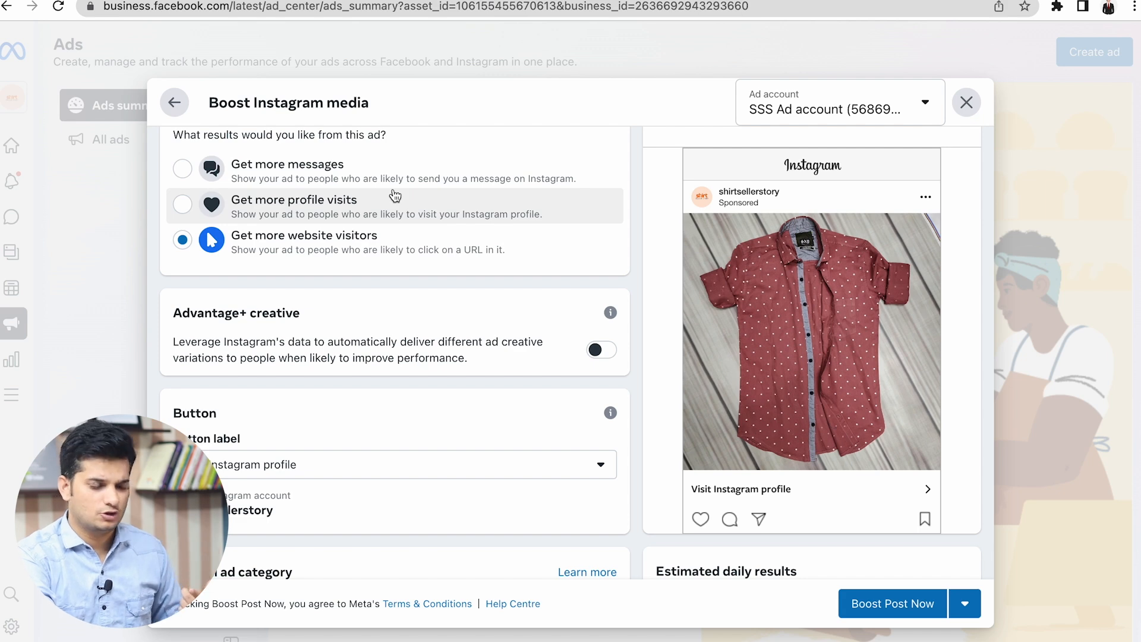
scroll(394, 196, down, 4)
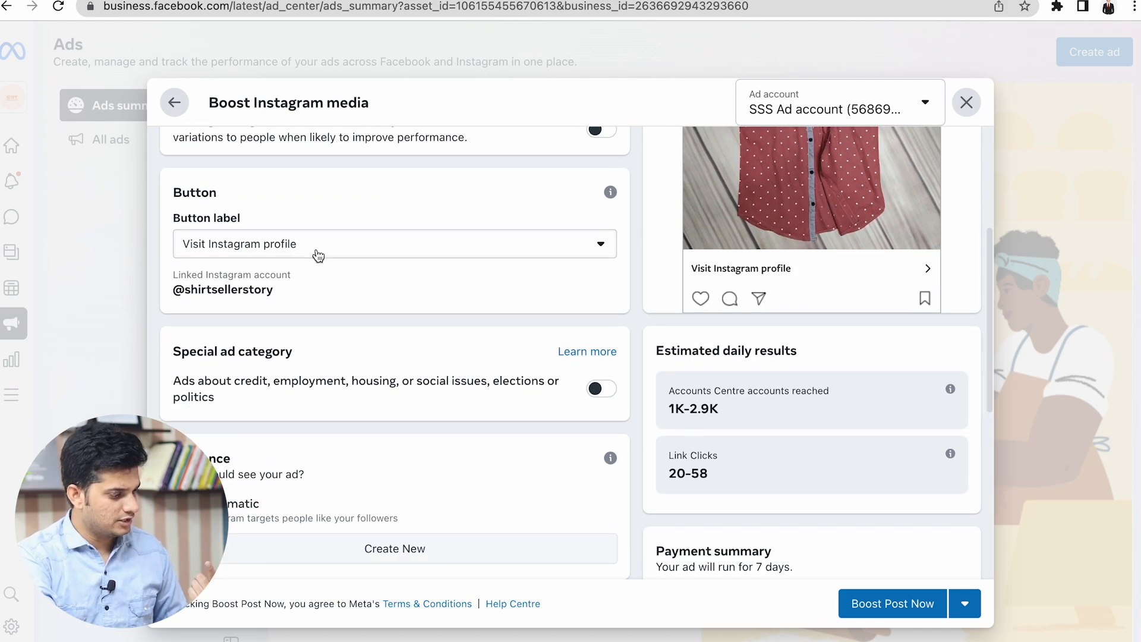
Change the ad's button label to Shop now and check the website URL it links to.
click(318, 254)
scroll(265, 288, down, 1)
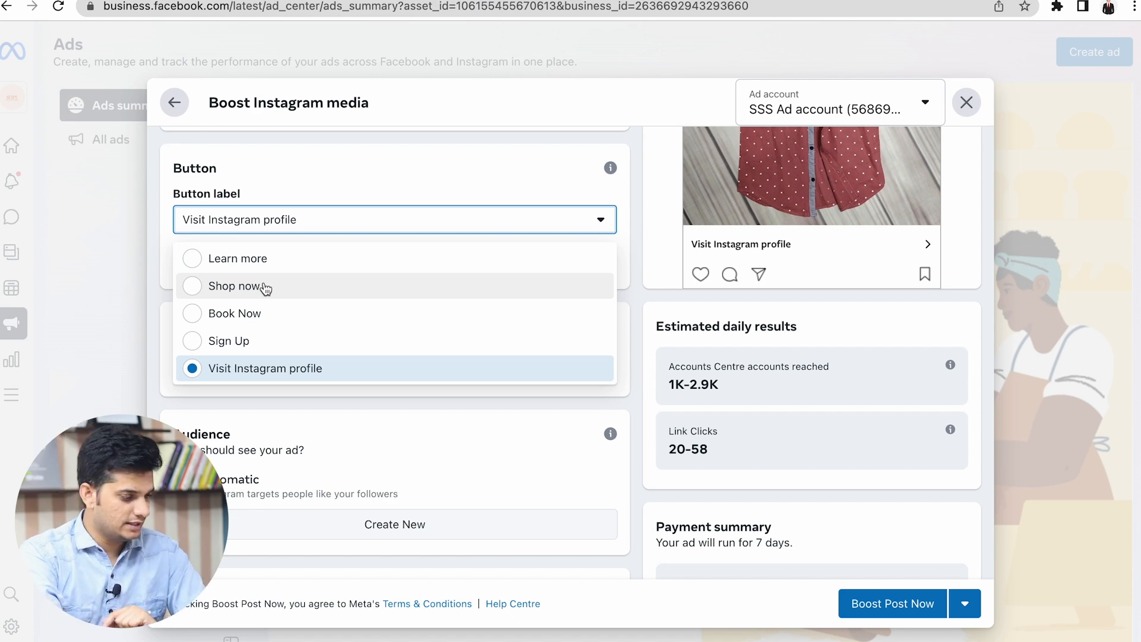
click(262, 287)
scroll(344, 270, up, 1)
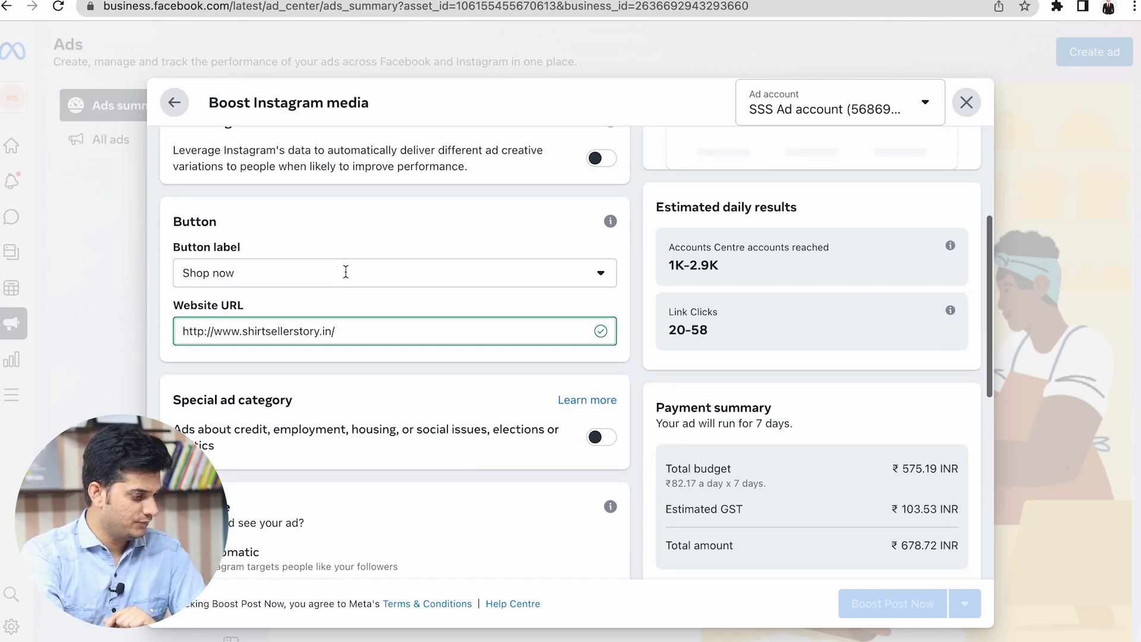
triple_click(301, 331)
click(349, 331)
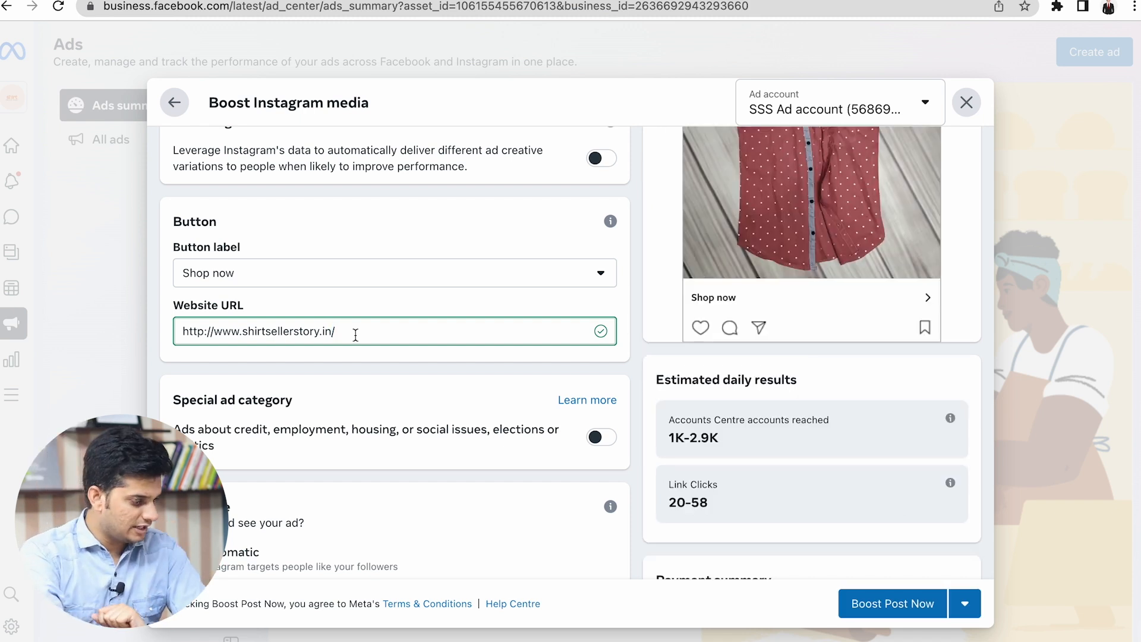
scroll(355, 333, down, 1)
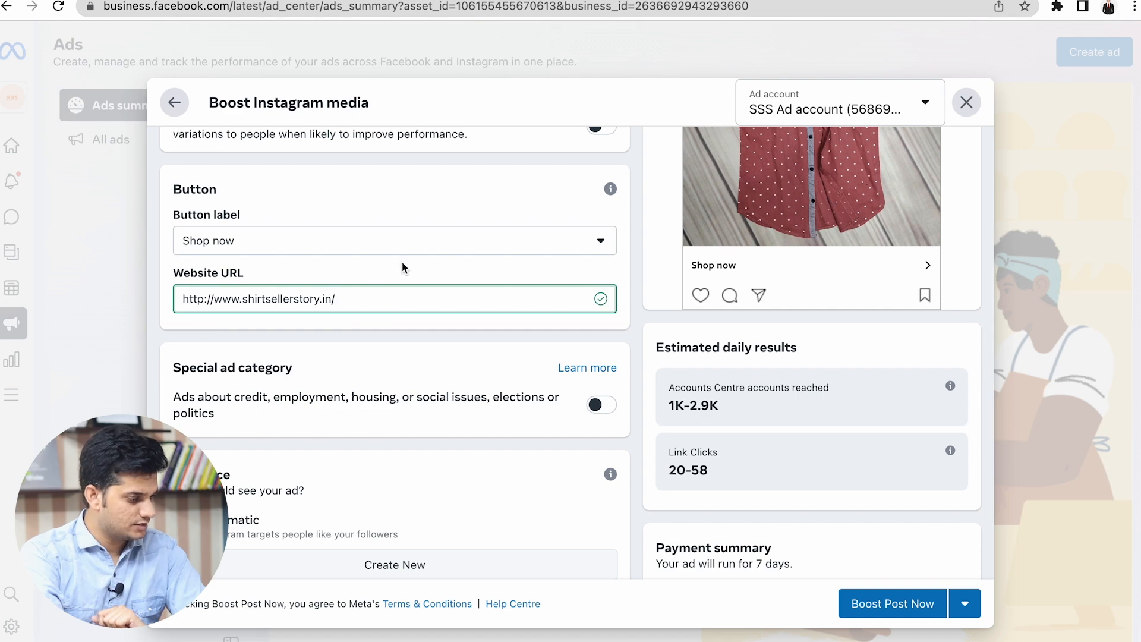
Read the Special ad category description and try switching the category on and back off.
scroll(401, 261, down, 3)
drag(174, 284, 266, 322)
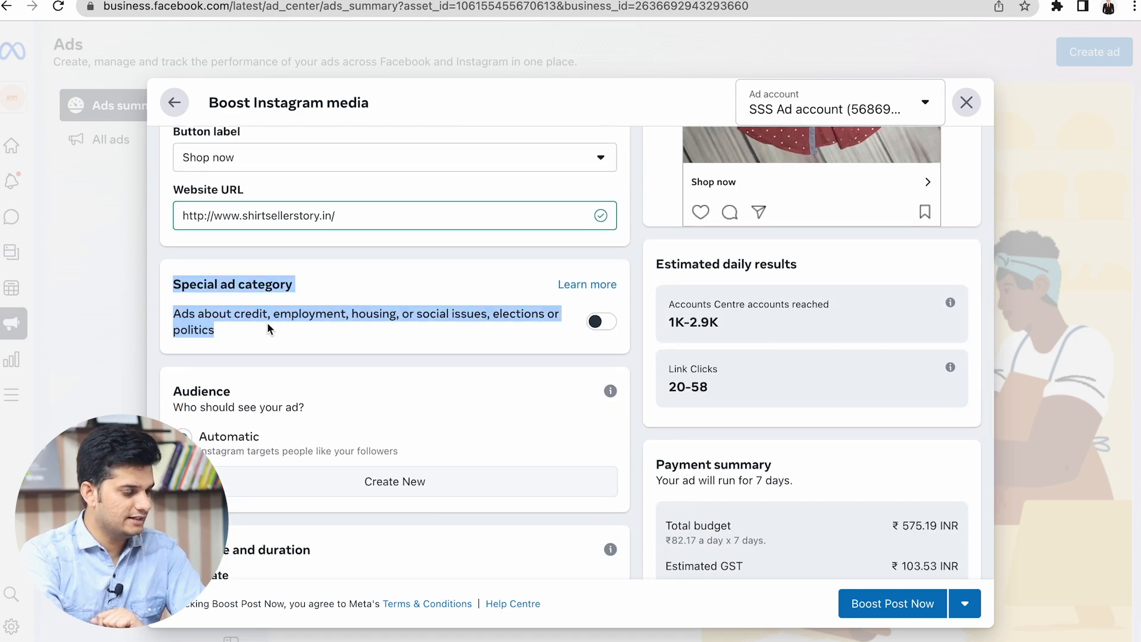
click(266, 322)
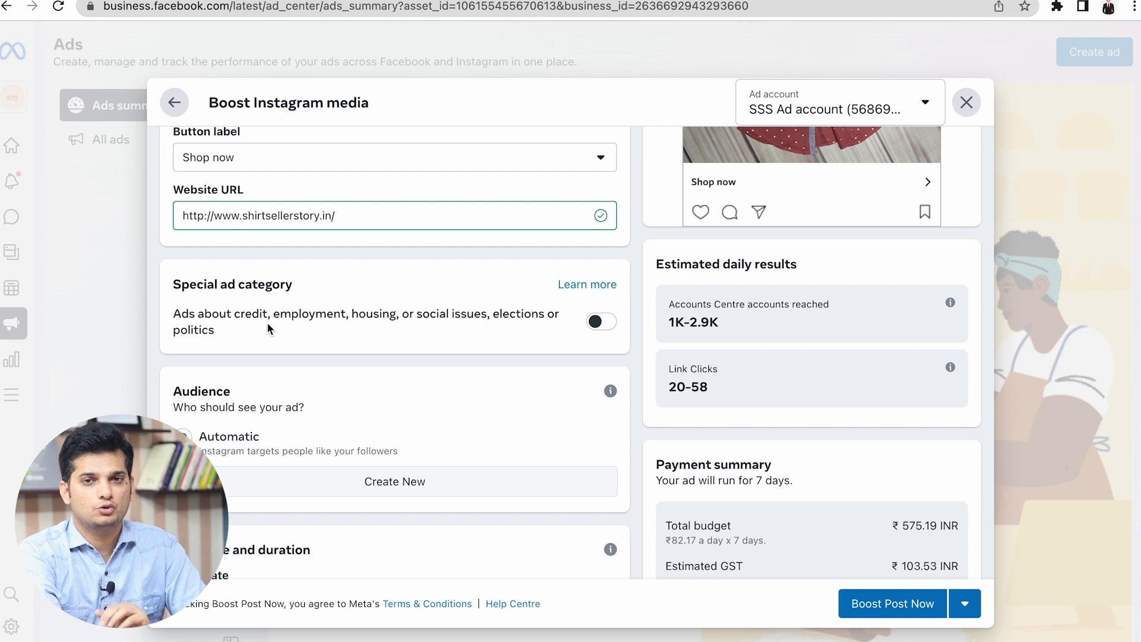
drag(232, 313, 439, 345)
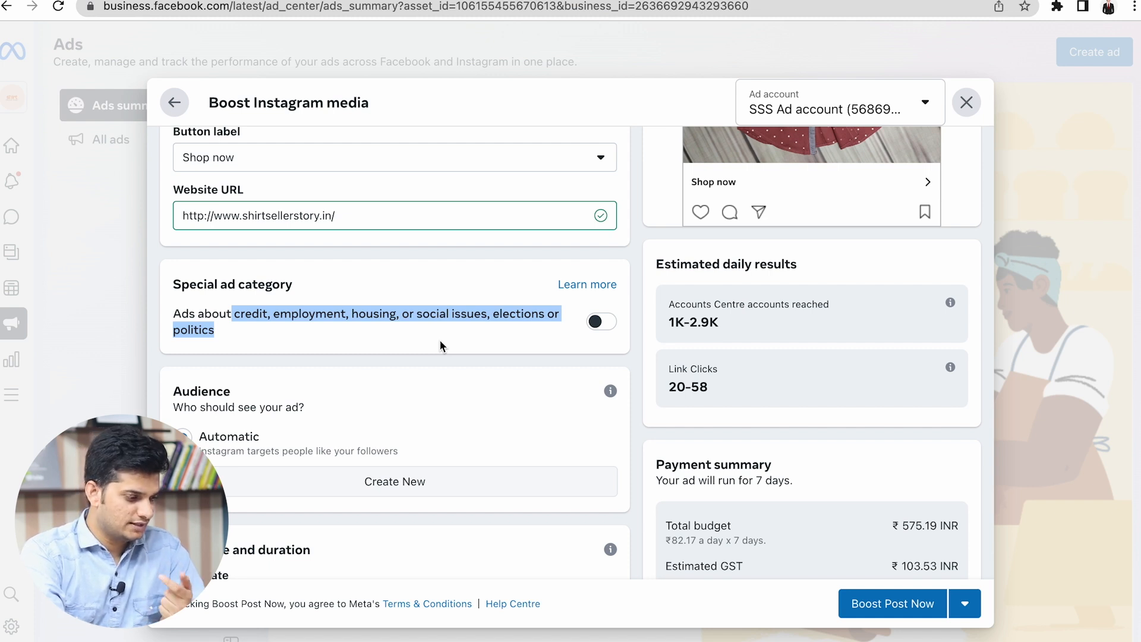
click(440, 342)
click(601, 323)
click(602, 324)
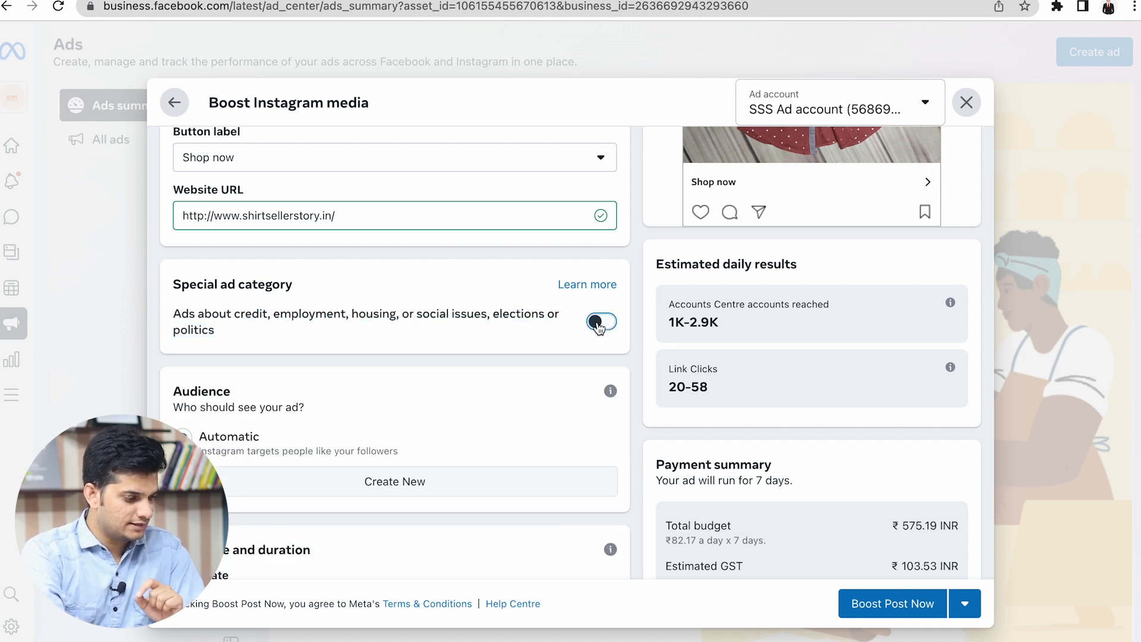
click(594, 321)
click(591, 320)
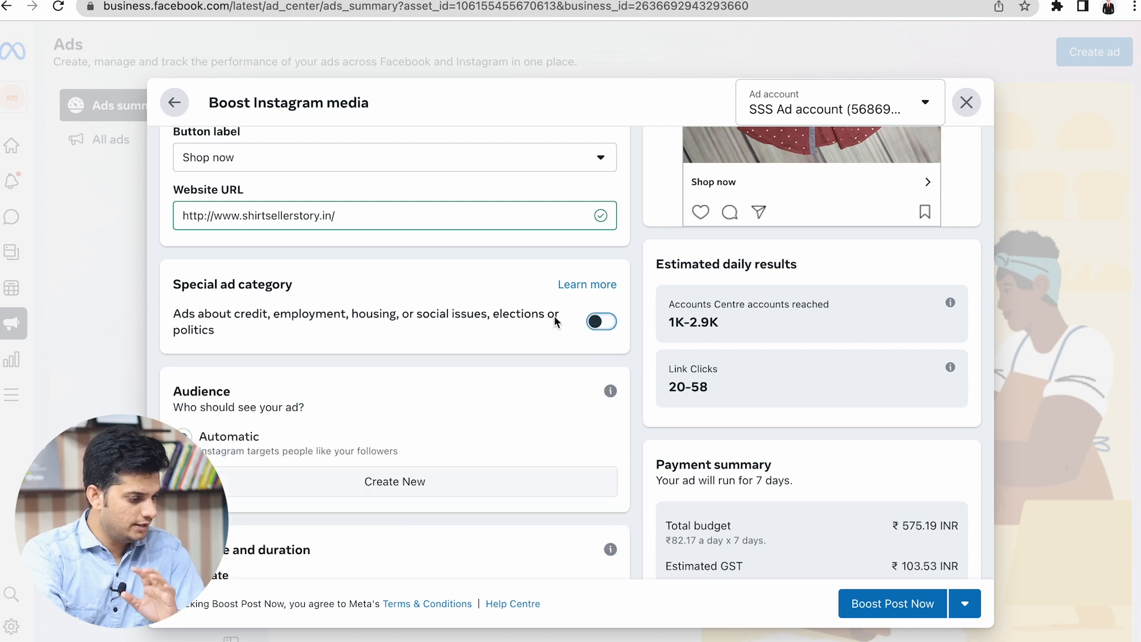
Start creating a new audience for the ad and name it Shirt Busines.
scroll(507, 308, down, 3)
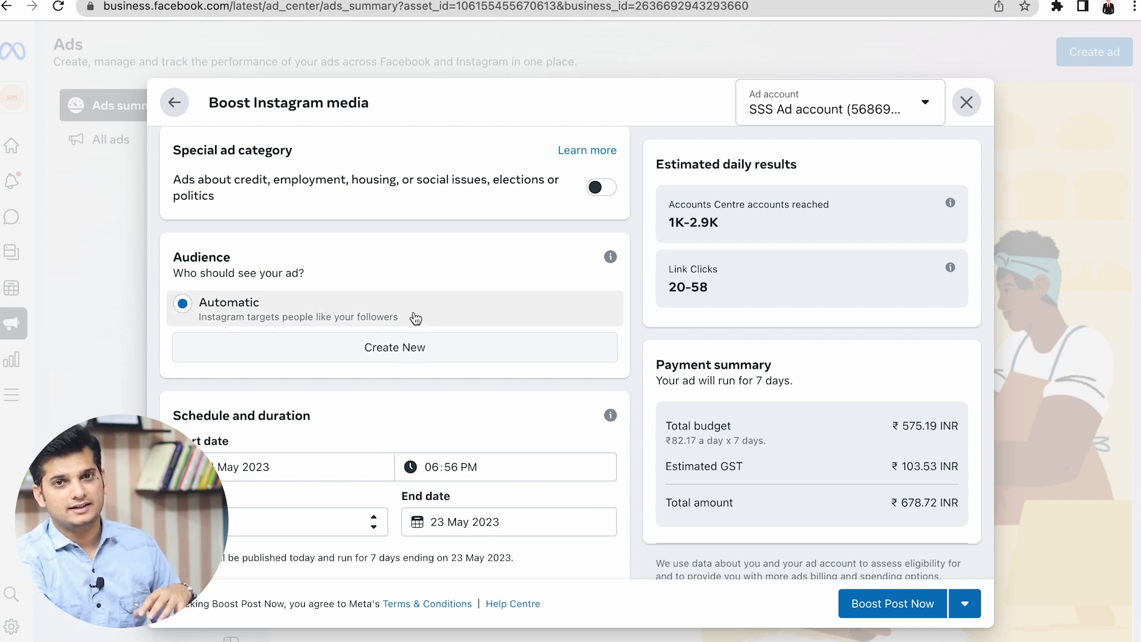
click(420, 346)
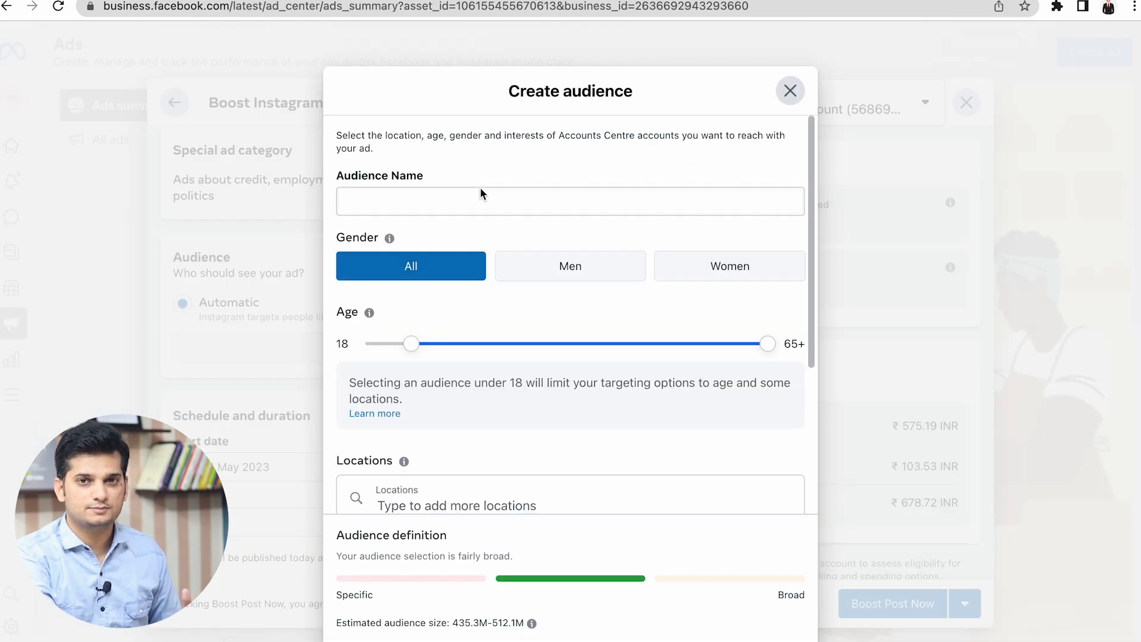
scroll(480, 187, down, 4)
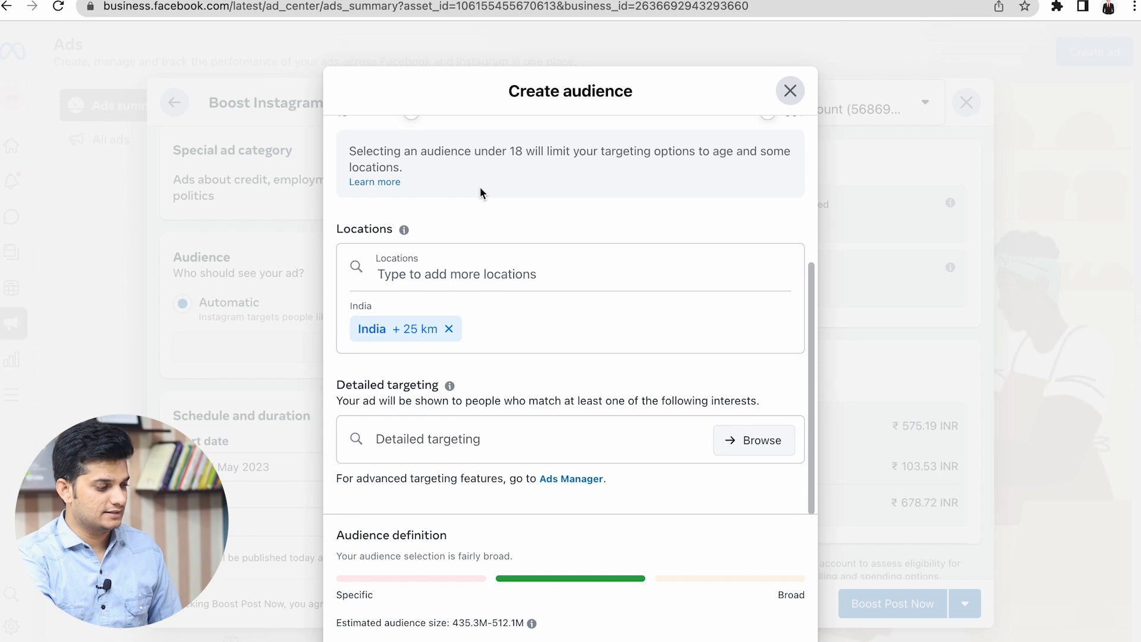
scroll(479, 186, up, 4)
click(442, 199)
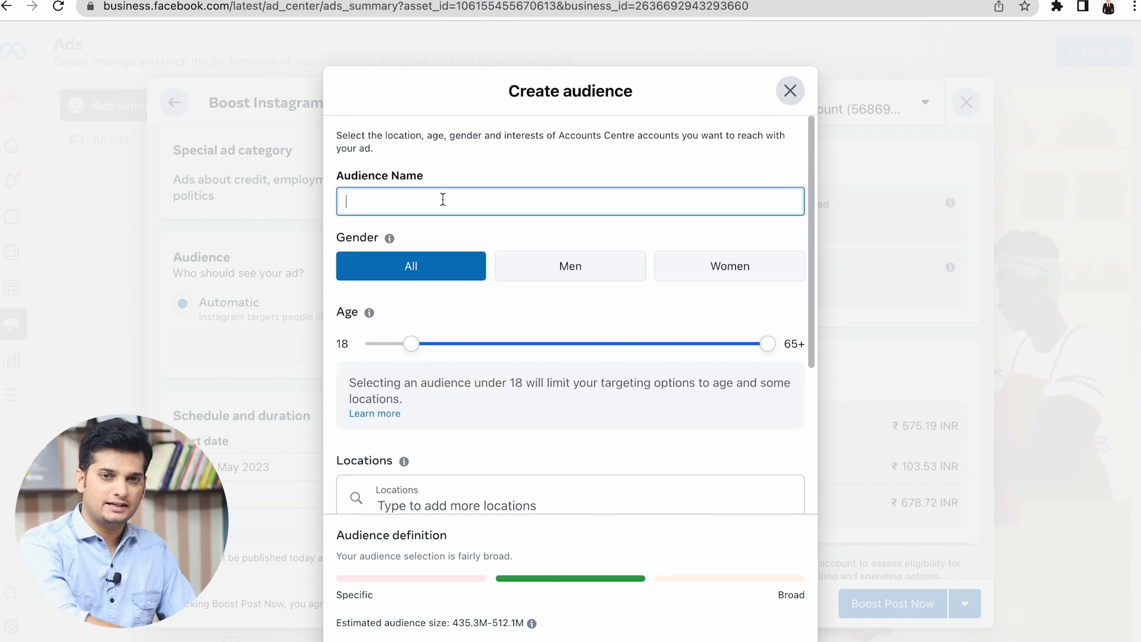
text(Shirt)
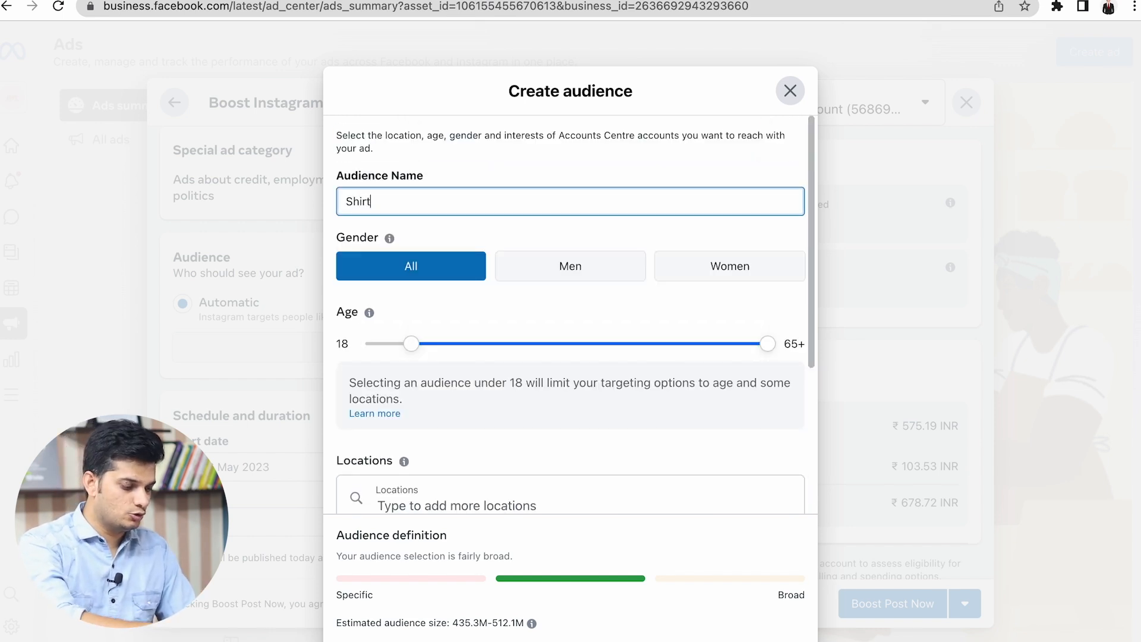
text( Busines)
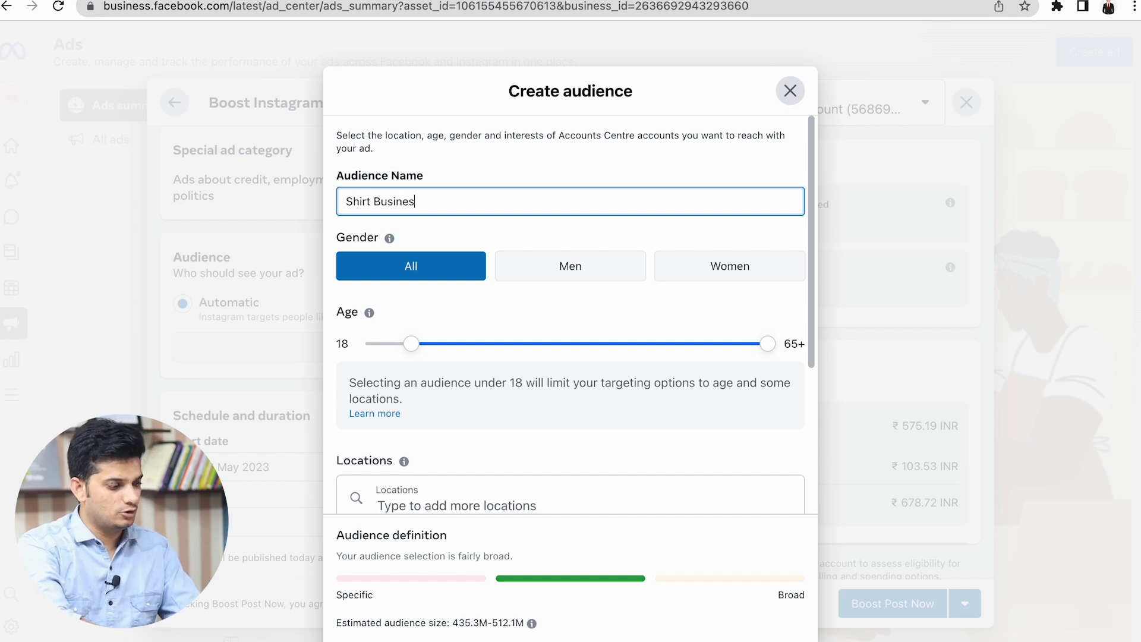
Restrict the new audience to men aged 25 to 40.
scroll(472, 195, down, 2)
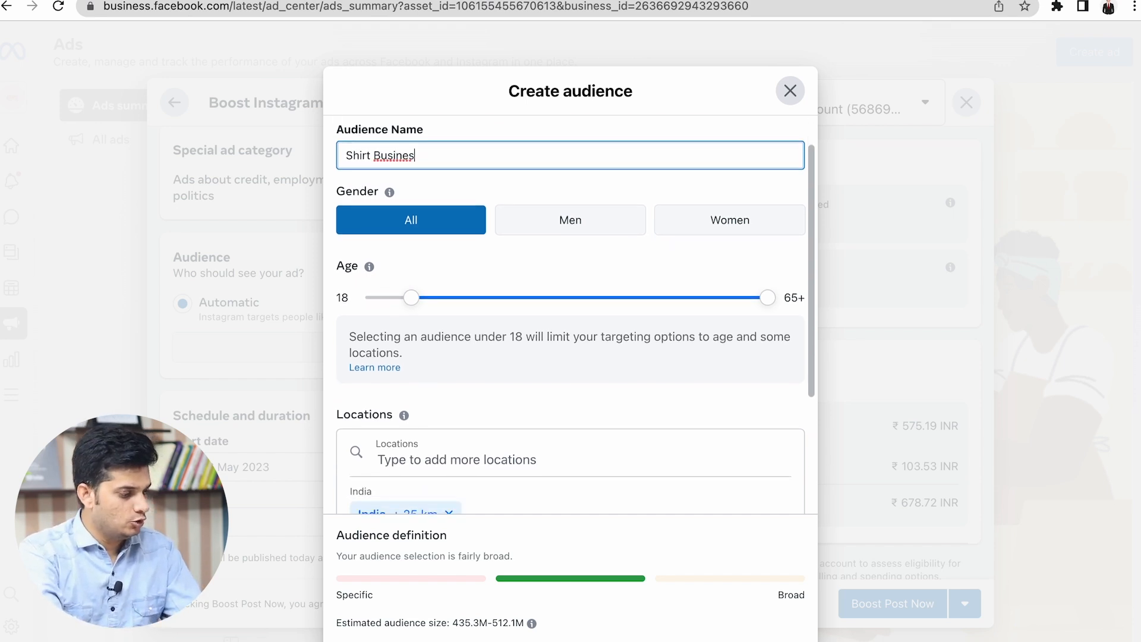
scroll(472, 194, up, 1)
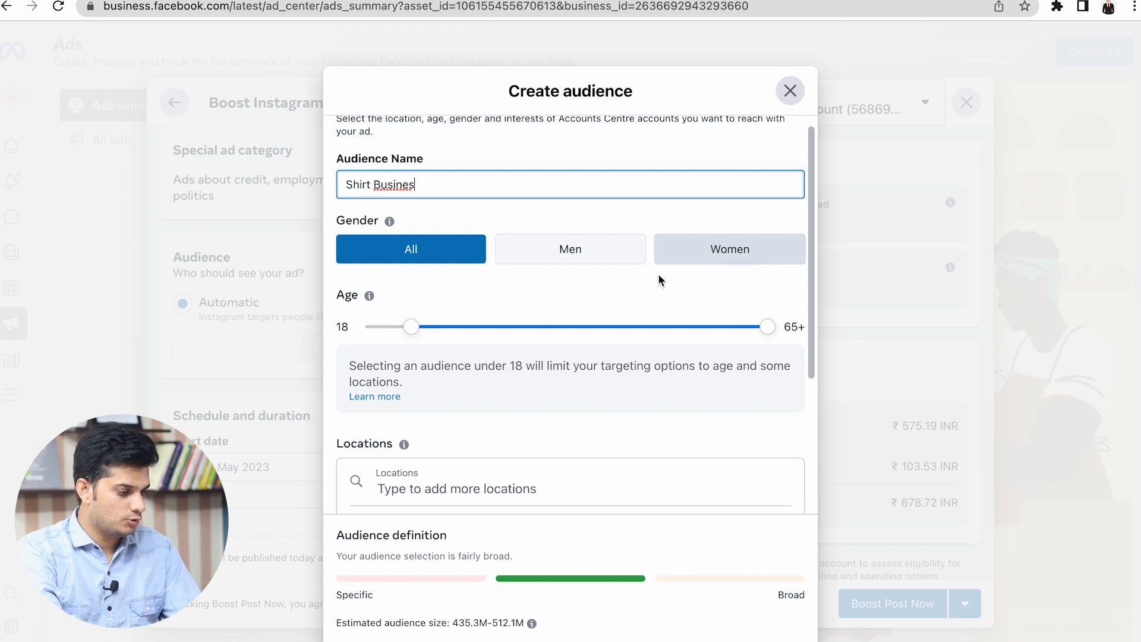
scroll(647, 275, up, 1)
click(594, 260)
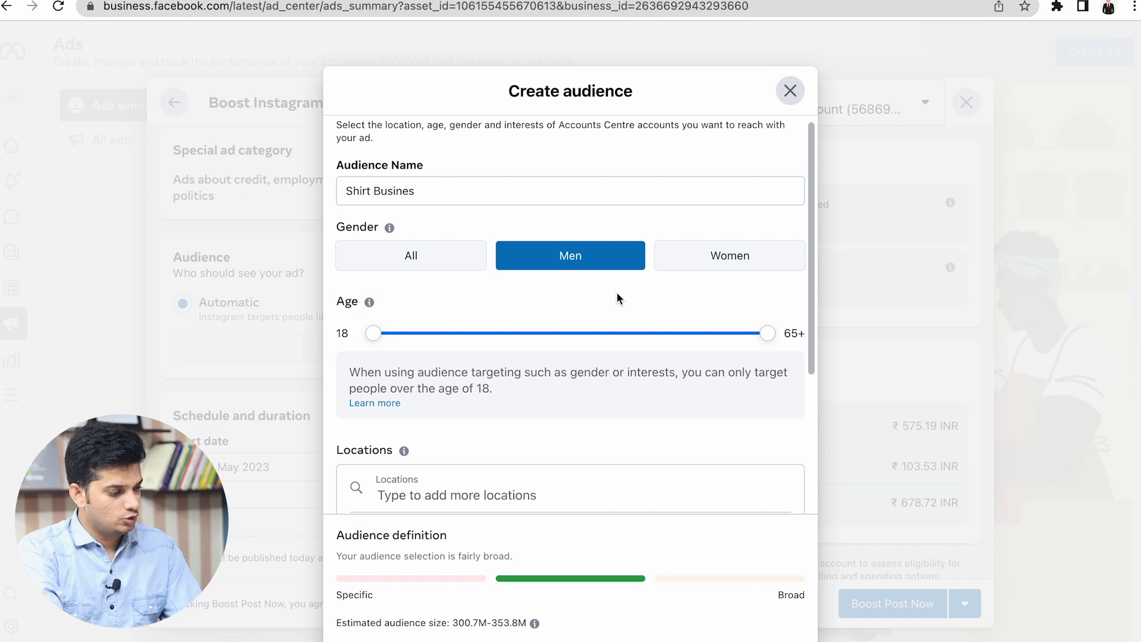
drag(374, 333, 432, 333)
drag(768, 333, 559, 348)
Set the audience location to the county Delhi, India.
scroll(597, 336, down, 4)
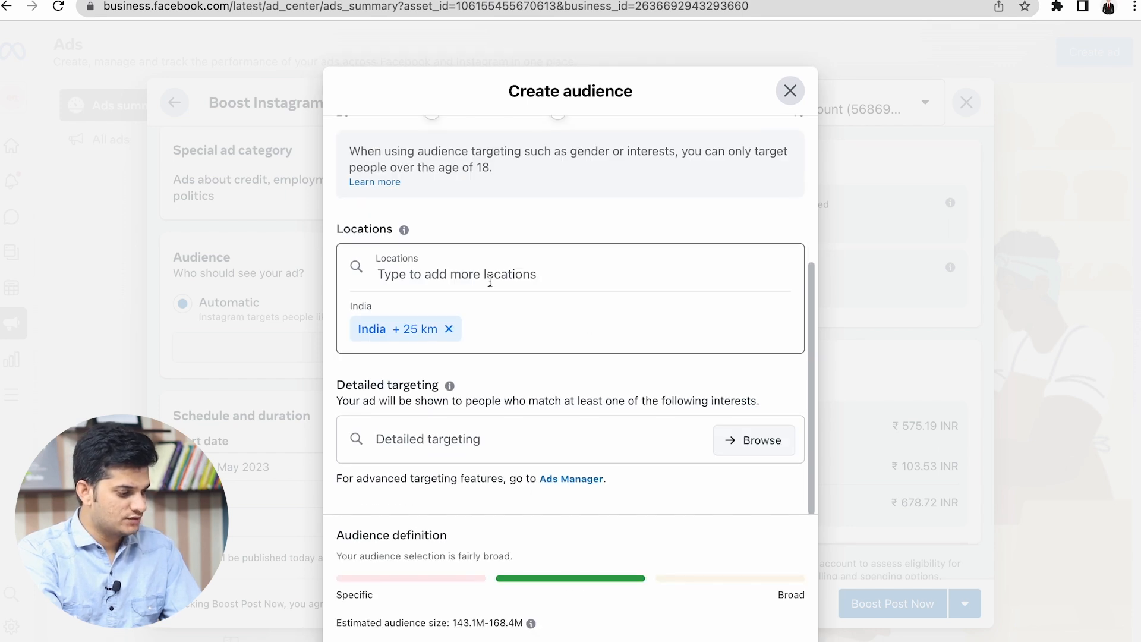
click(490, 282)
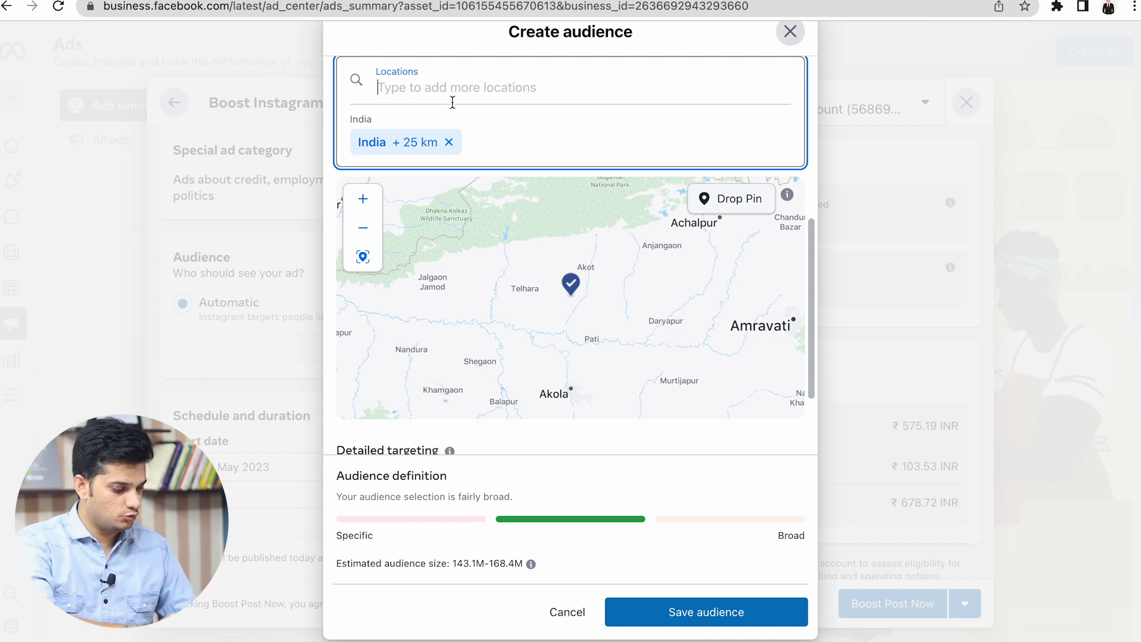
text(delhi)
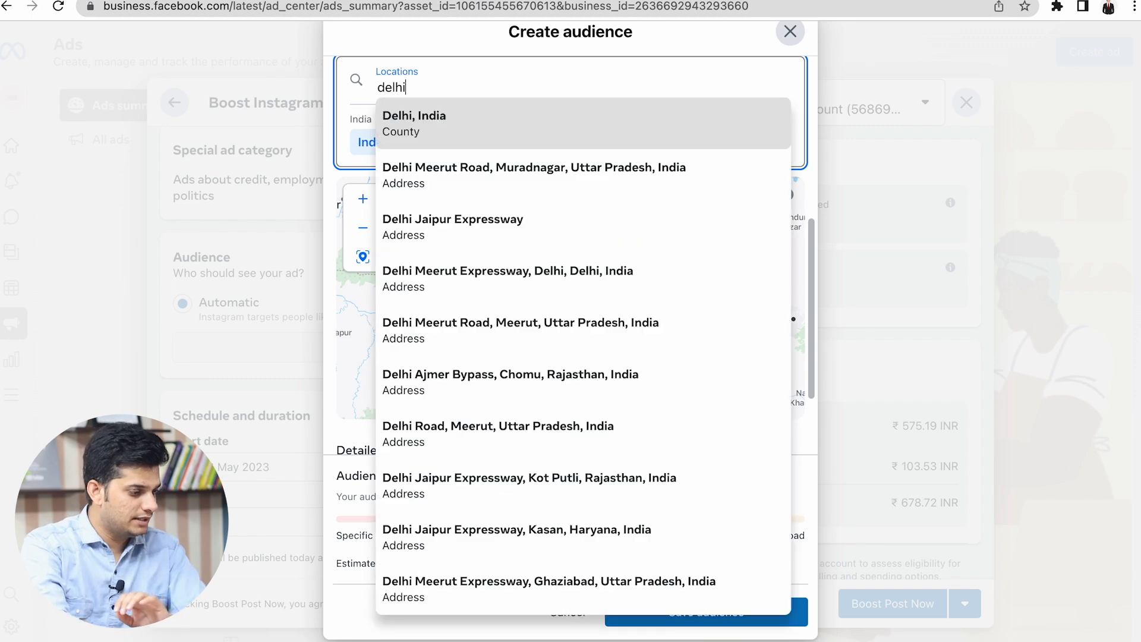
click(475, 125)
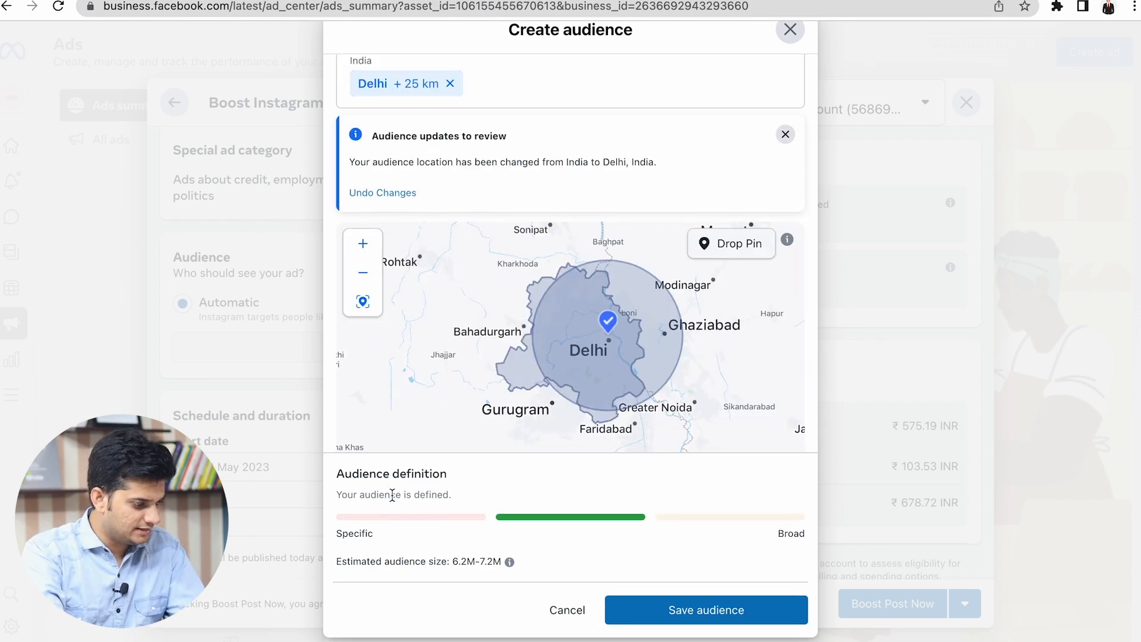
Examine the audience definition and the estimated audience size for the chosen targeting.
drag(334, 476, 451, 474)
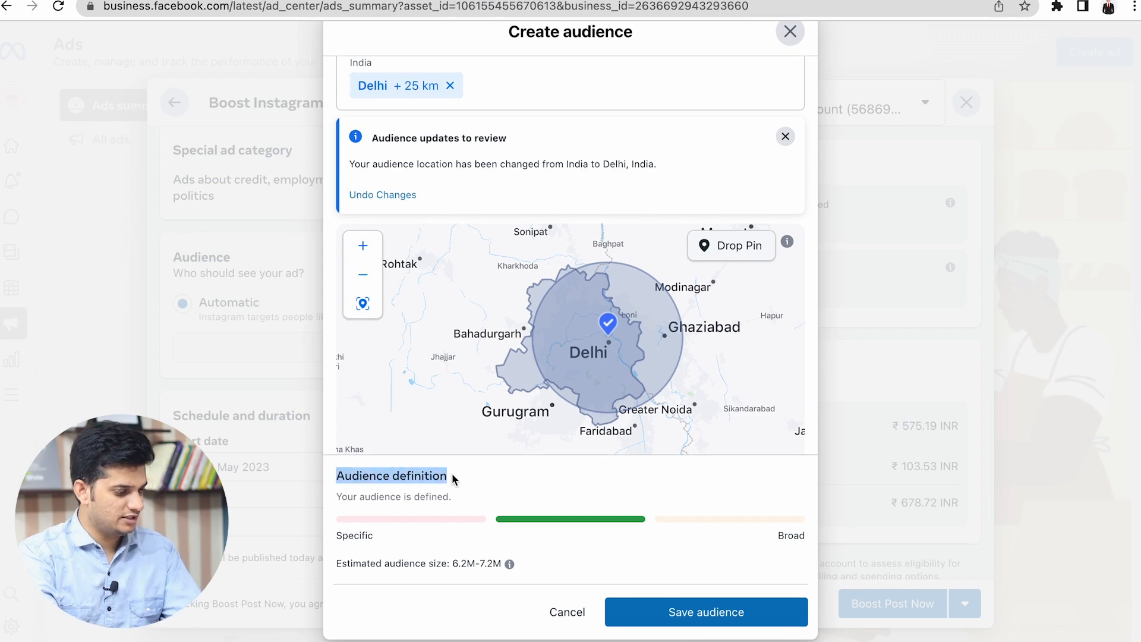
click(222, 479)
click(680, 377)
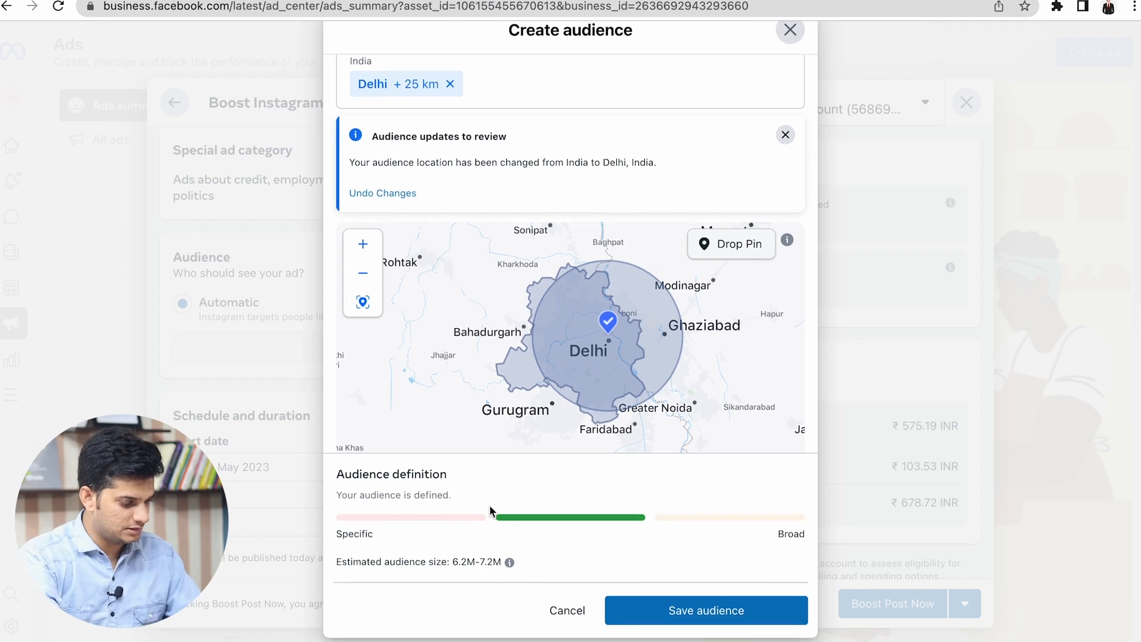
drag(336, 563, 493, 560)
click(492, 560)
double_click(463, 562)
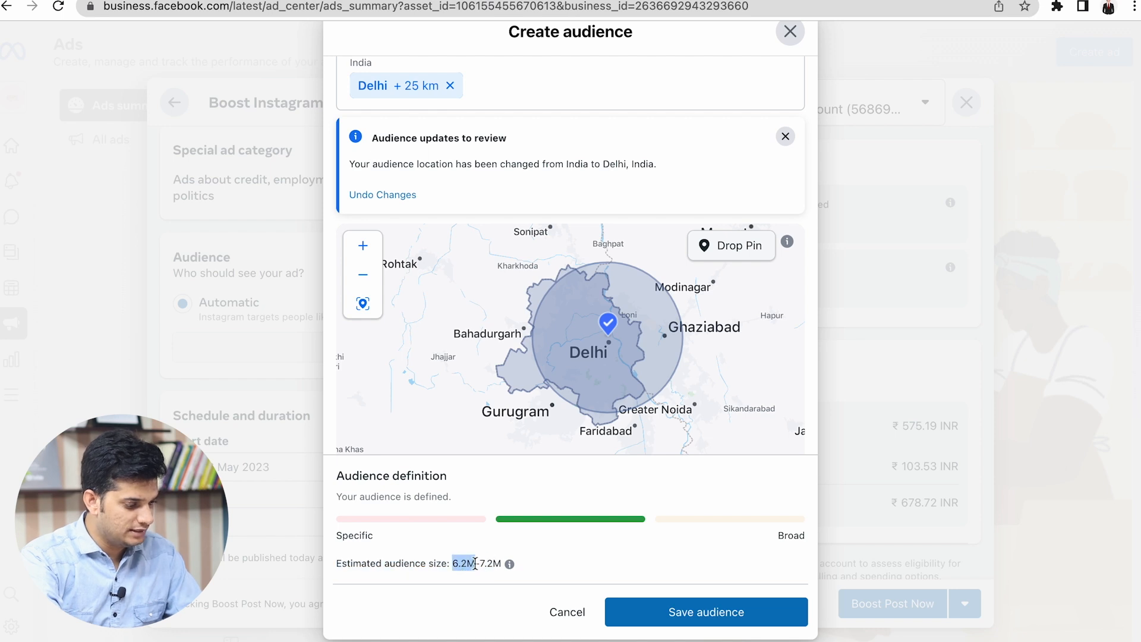
click(491, 561)
double_click(486, 562)
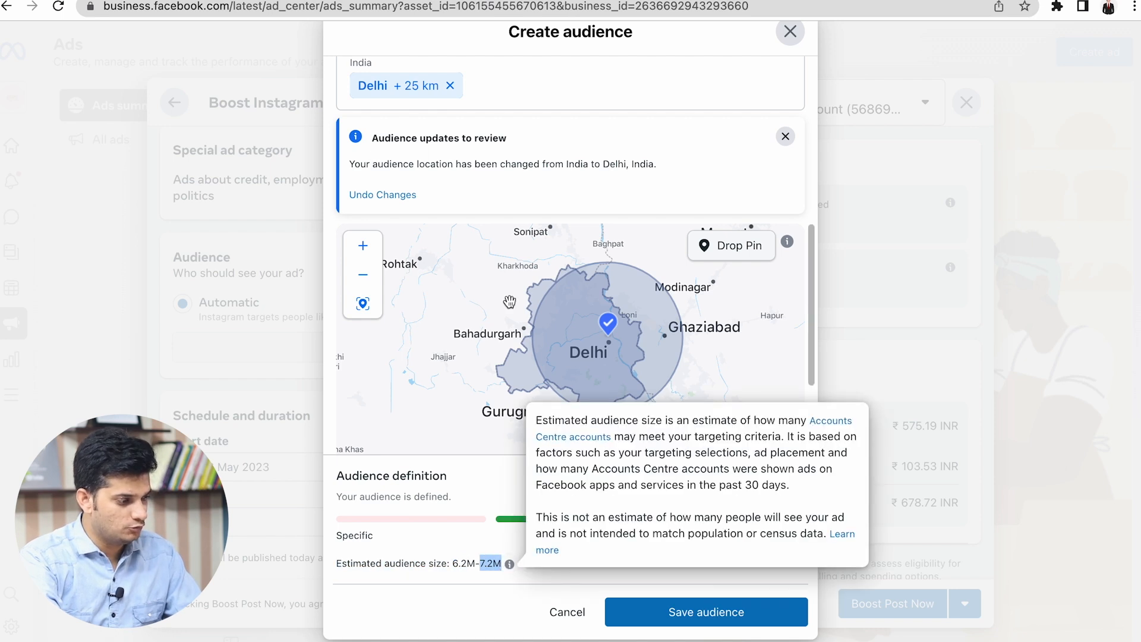
Check the audience's name, gender, age and location settings and save the audience.
scroll(559, 178, up, 1)
scroll(559, 179, up, 6)
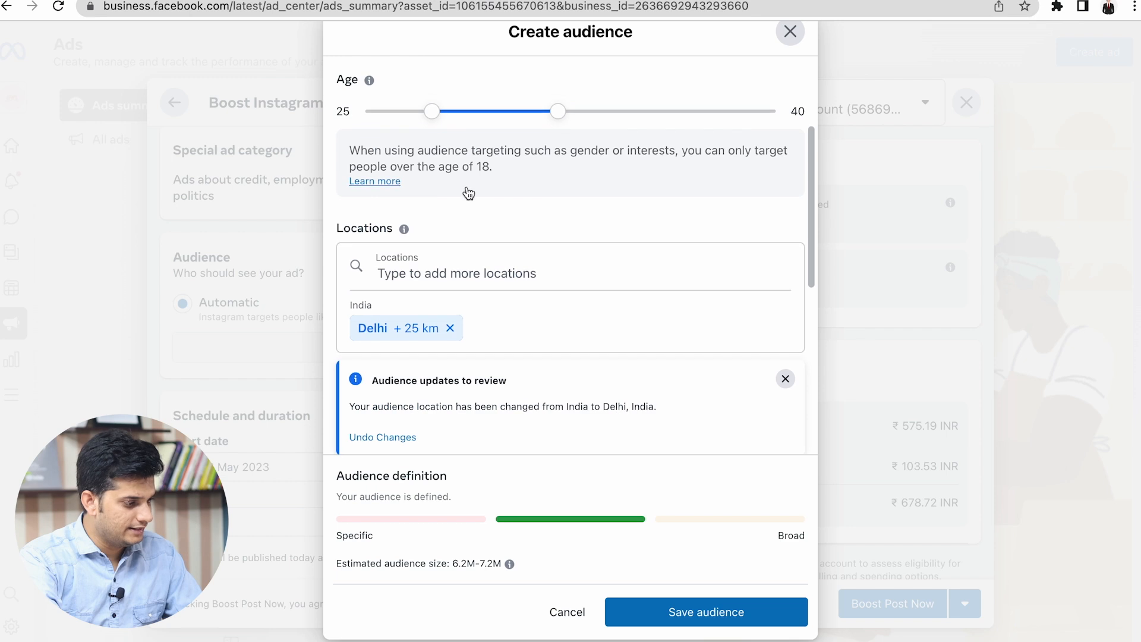
scroll(427, 268, up, 1)
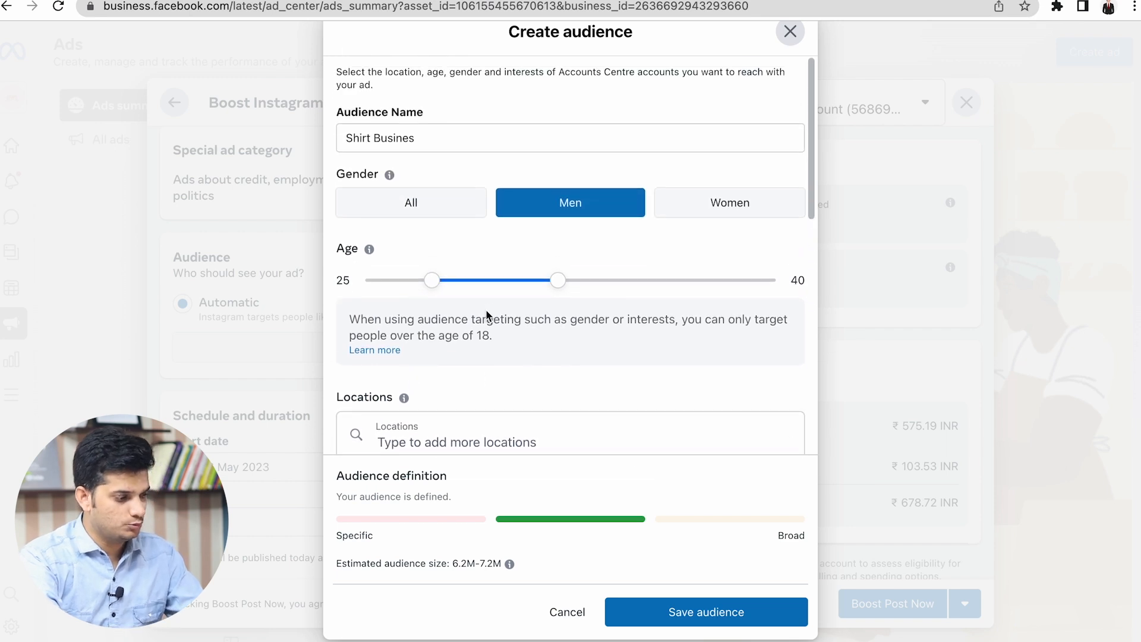
click(672, 613)
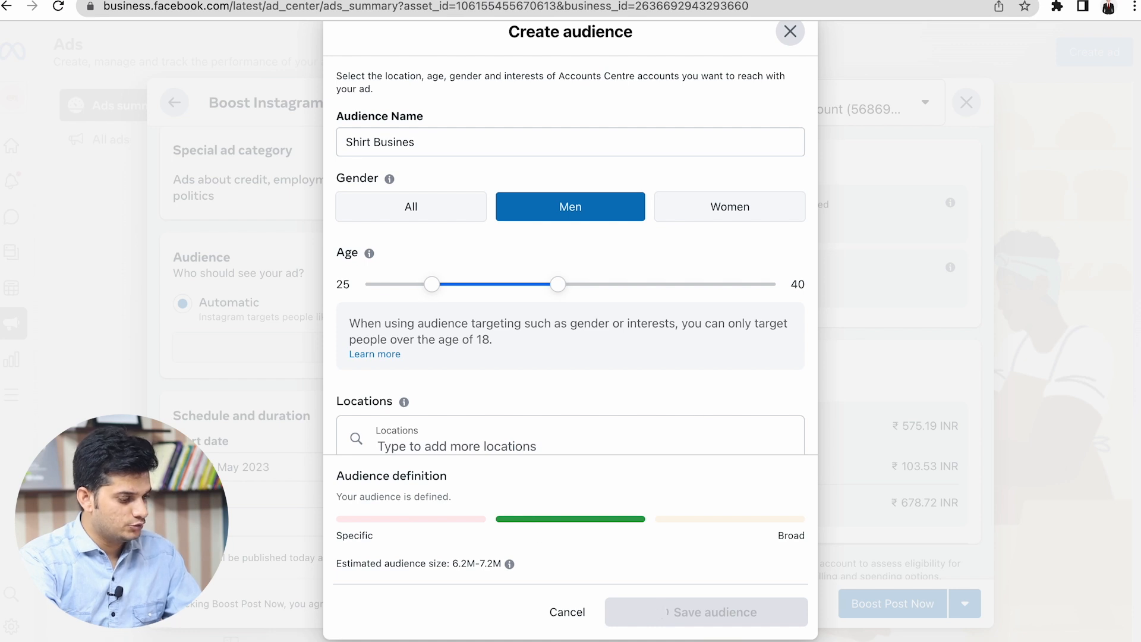
Rename the new custom audience as Shirt Business and save it.
scroll(375, 350, down, 1)
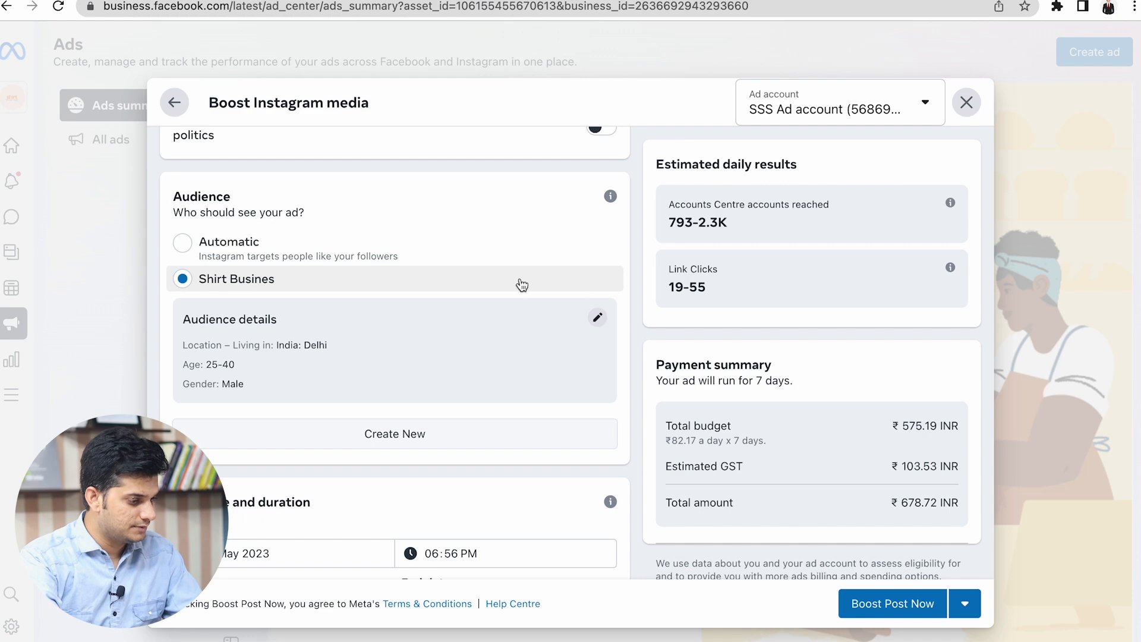
click(597, 318)
double_click(410, 182)
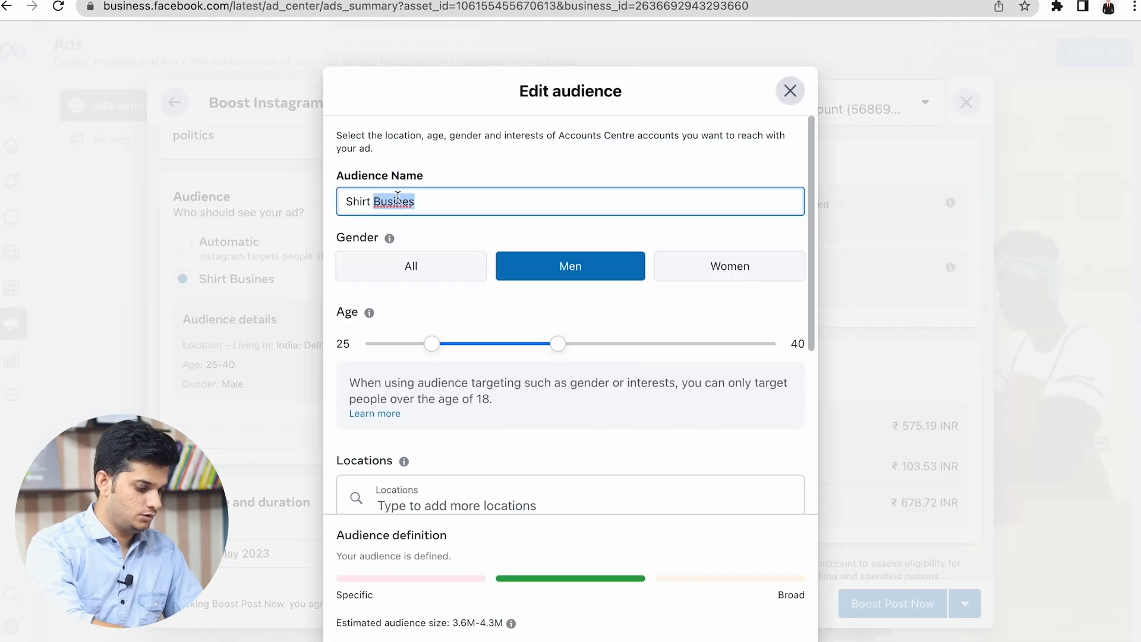
text(Business)
scroll(673, 438, down, 5)
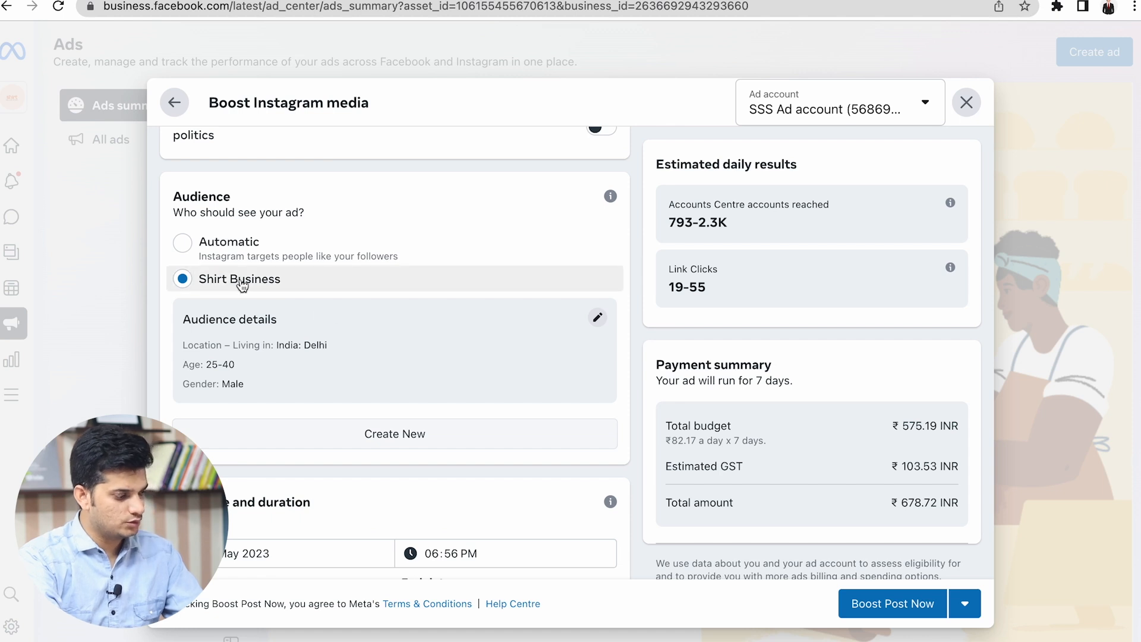
Examine the ad's schedule and duration settings, including start date, number of days and end date.
scroll(246, 249, down, 5)
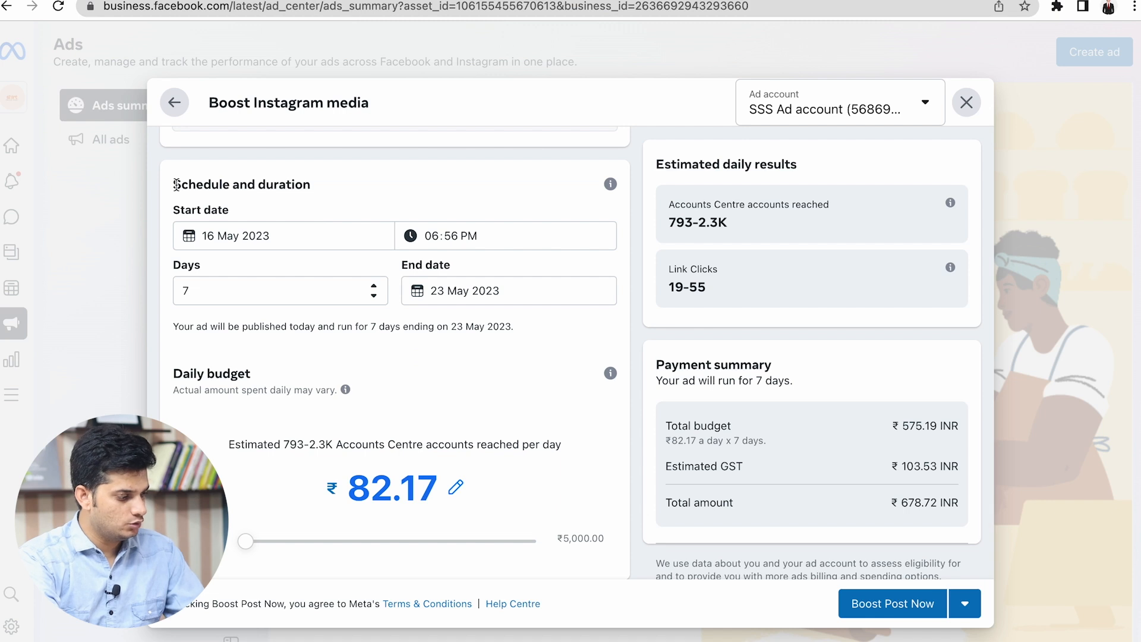
drag(177, 184, 272, 198)
click(272, 198)
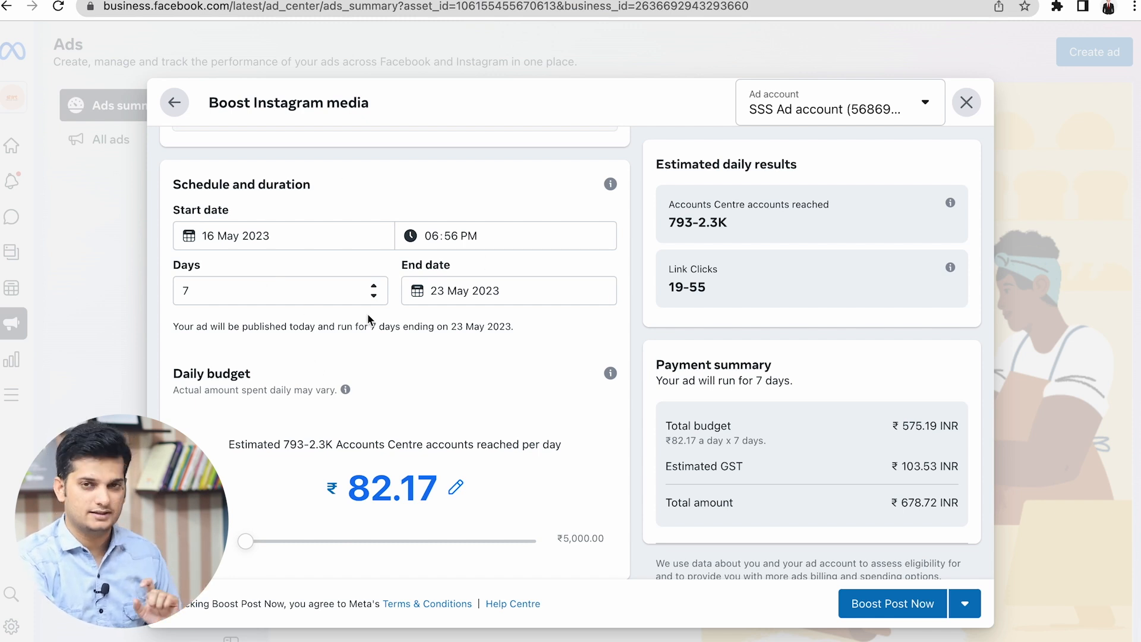
scroll(451, 307, down, 2)
scroll(450, 307, down, 1)
scroll(450, 307, up, 1)
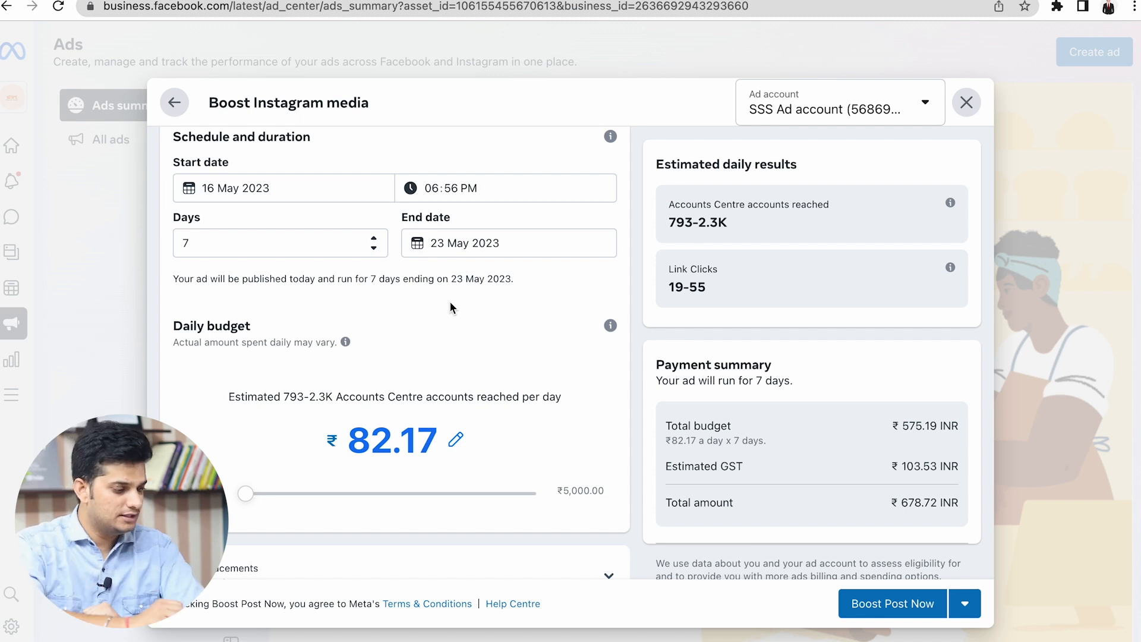
scroll(449, 304, down, 2)
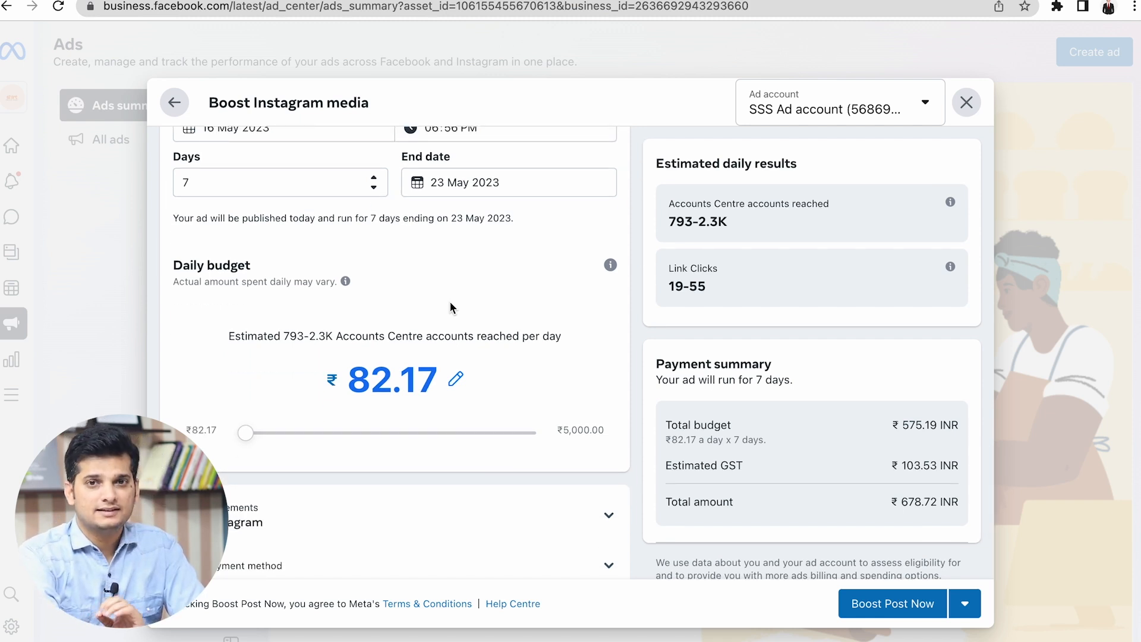
Try a daily budget of ₹260.00 and check the estimated number of accounts reached per day.
scroll(449, 306, down, 1)
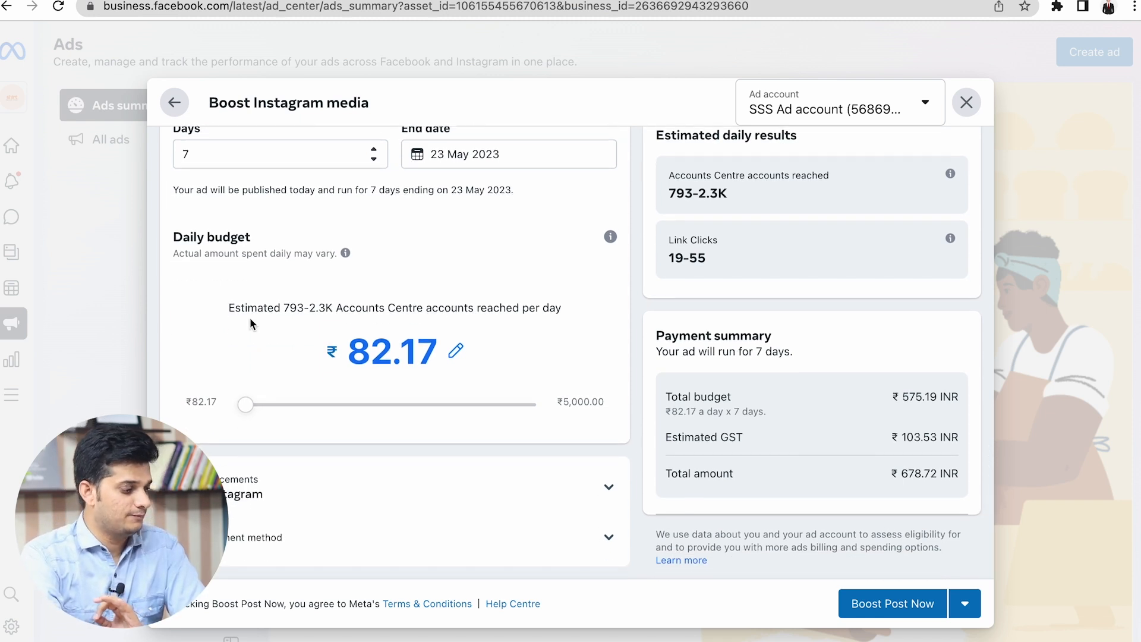
drag(245, 406, 368, 408)
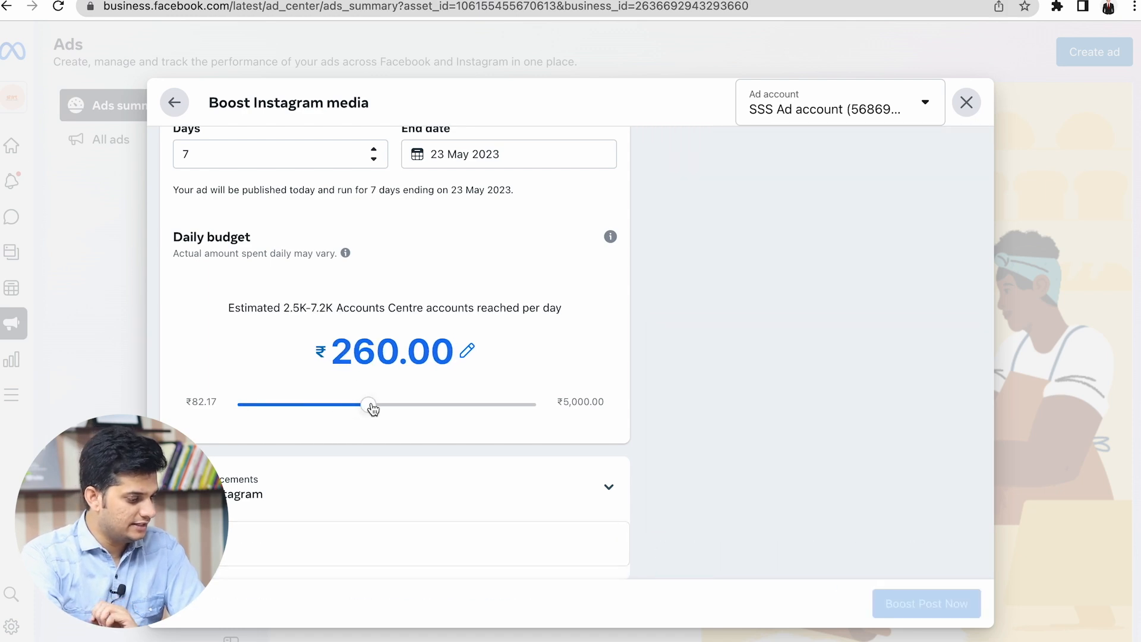
drag(229, 309, 564, 304)
click(564, 303)
triple_click(532, 310)
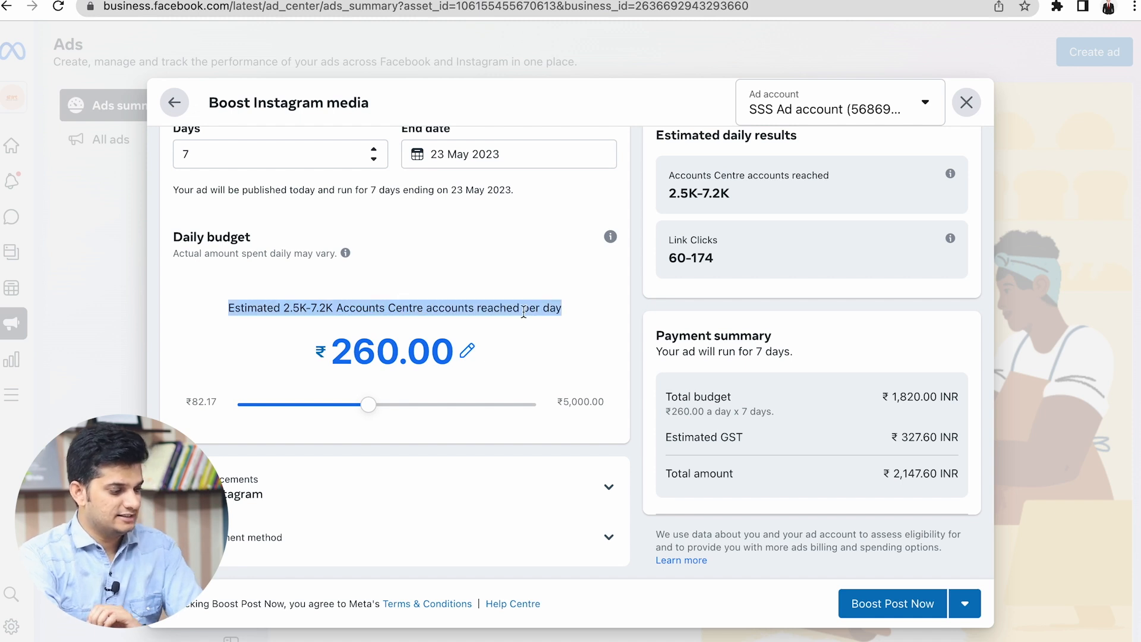
click(524, 312)
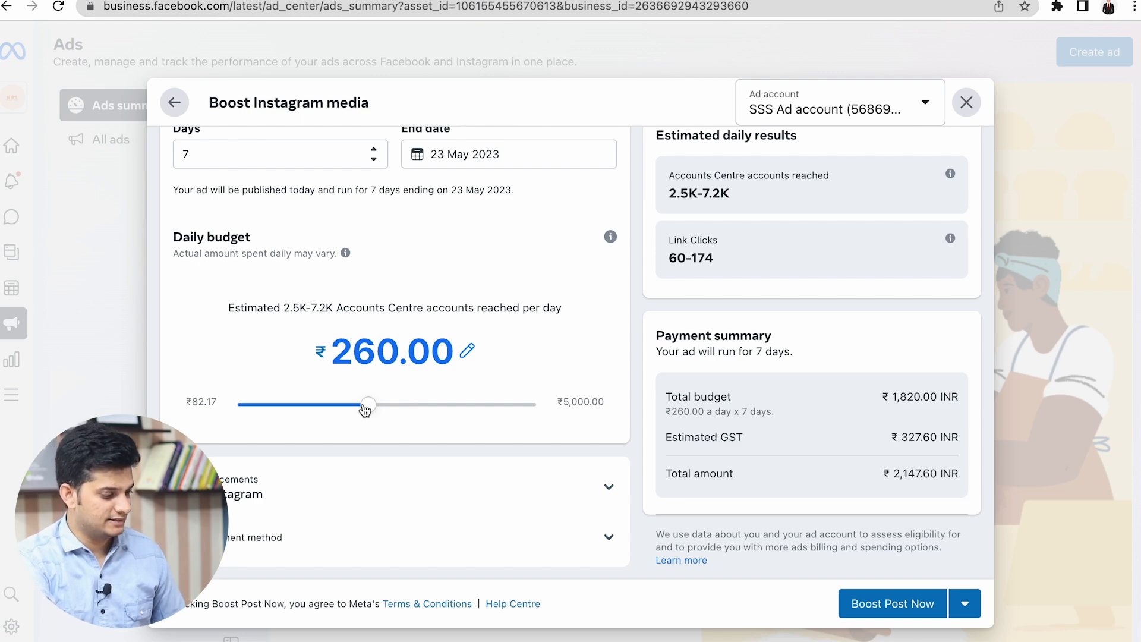
Try daily budgets of ₹5,000.00 and ₹800.00 to compare their estimated reach.
drag(364, 409, 554, 407)
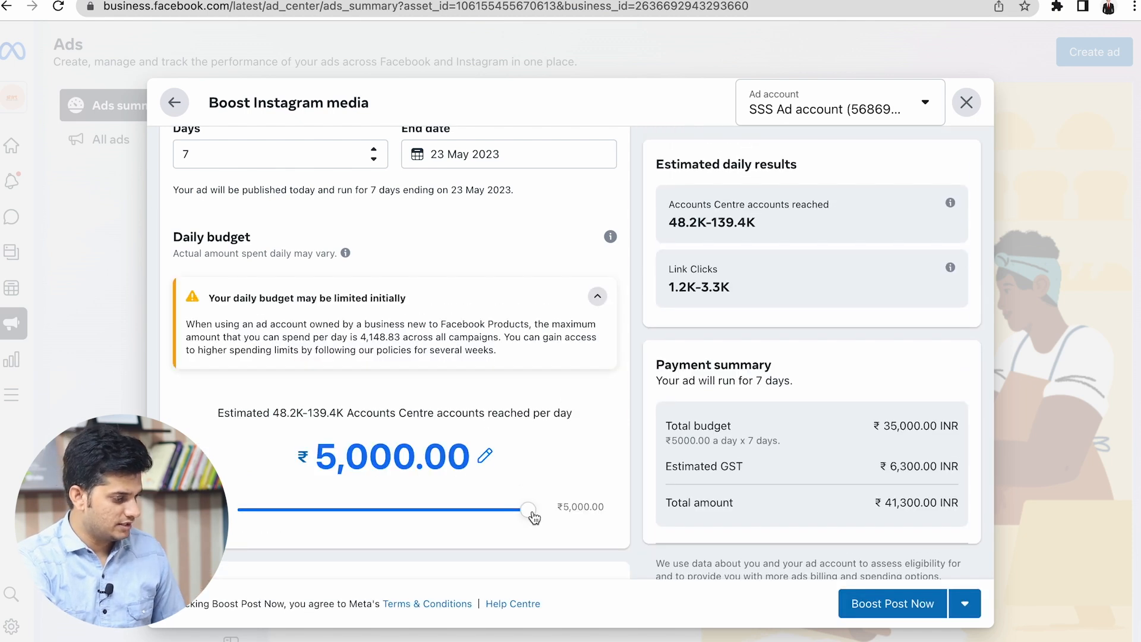
drag(531, 516, 486, 509)
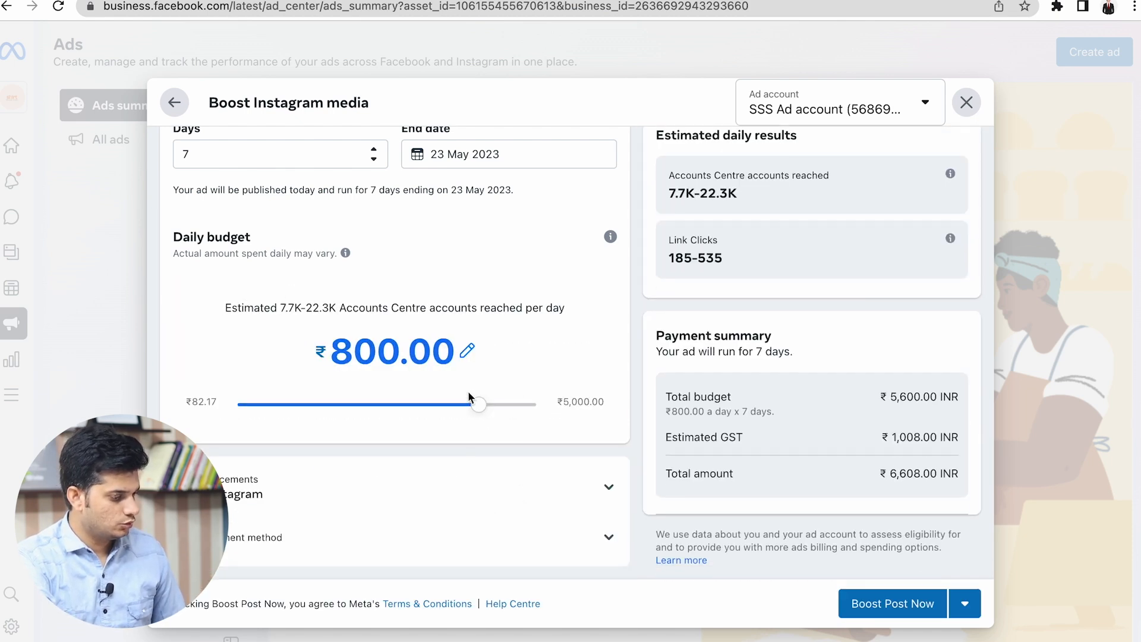
drag(479, 404, 559, 411)
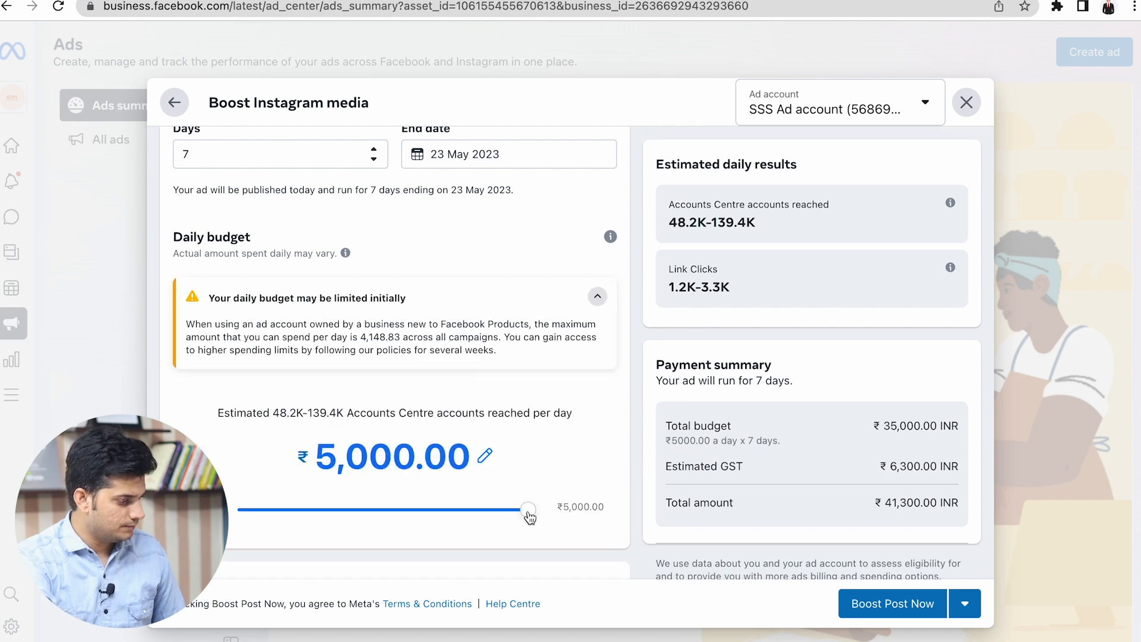
Set the daily budget to ₹1,000.00 and check the estimated accounts reached per day.
drag(528, 511, 499, 517)
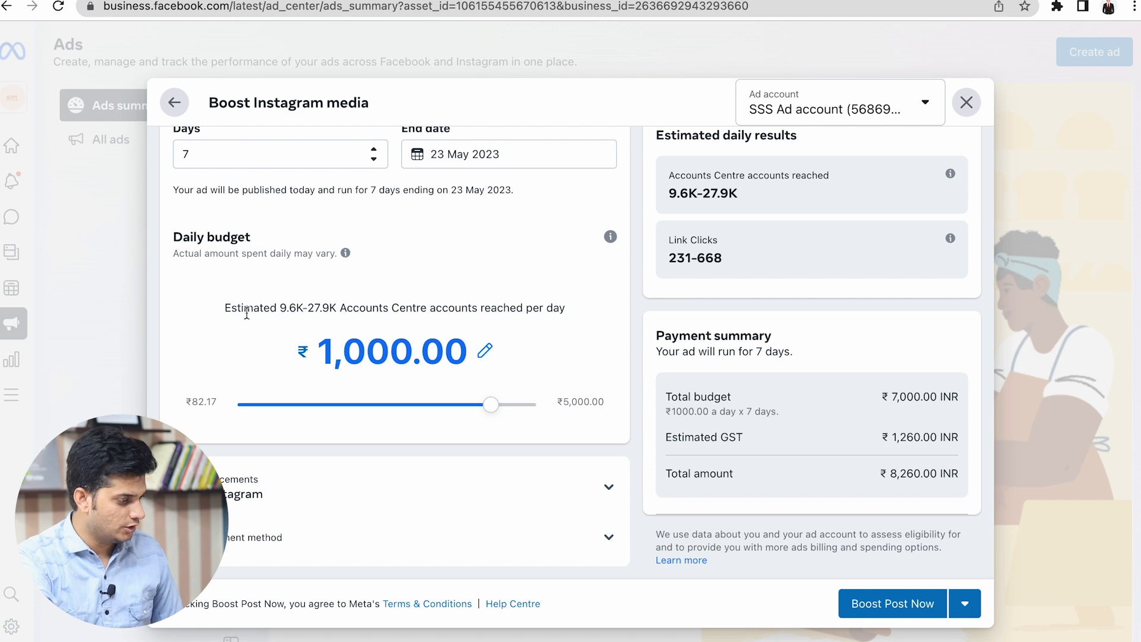
drag(226, 307, 334, 304)
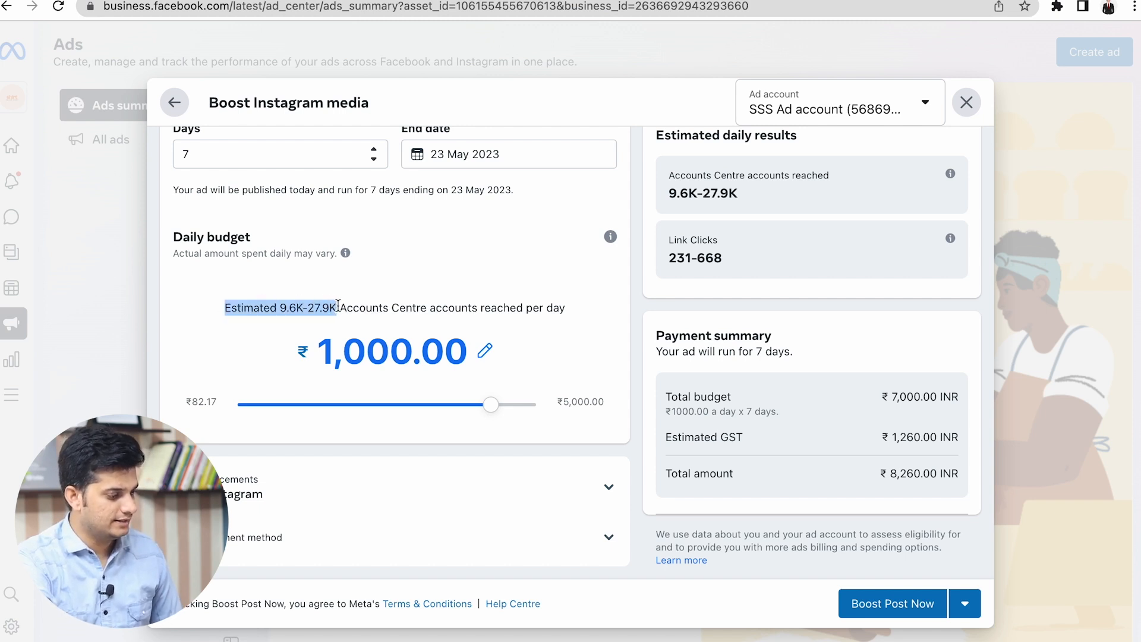
triple_click(499, 300)
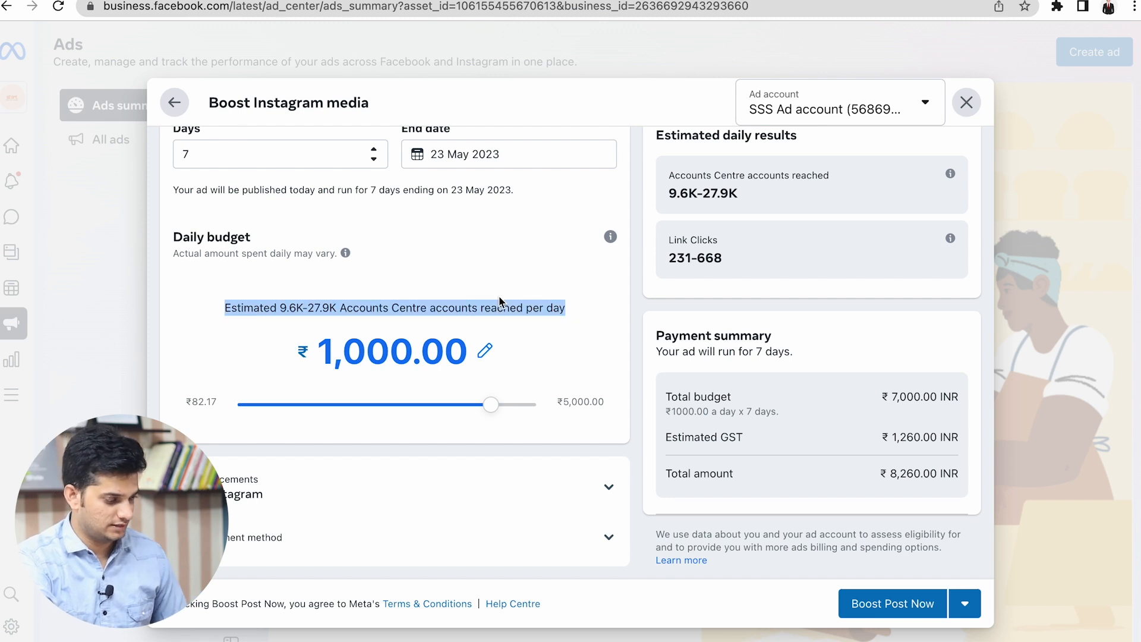
Review the payment summary's total budget, GST and total amount, along with the estimated daily results.
drag(655, 332, 796, 355)
click(803, 351)
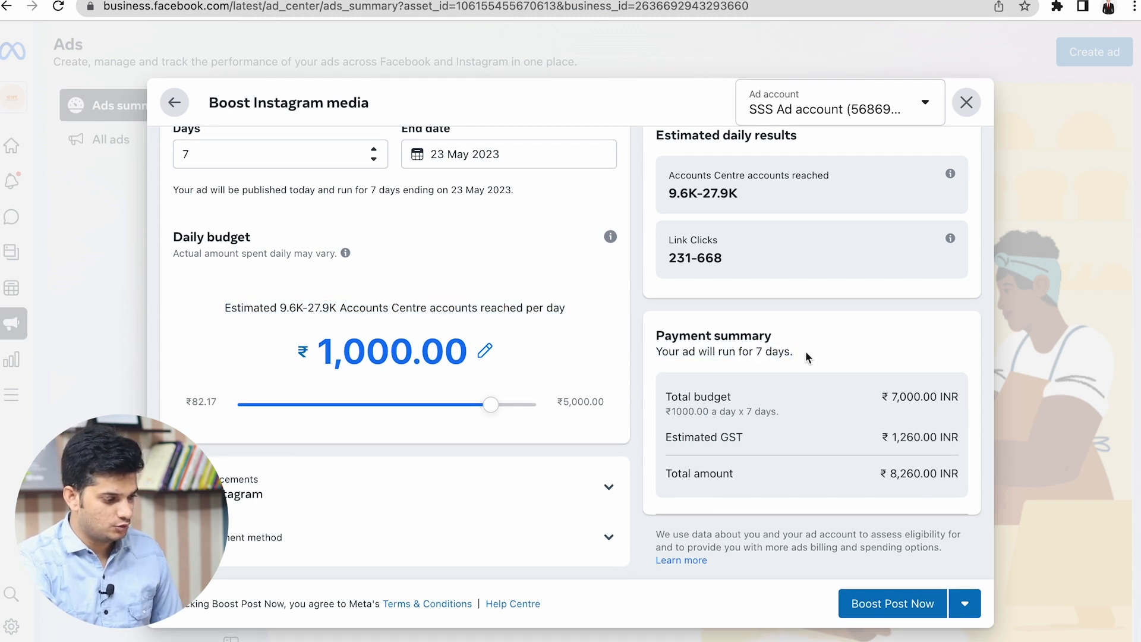
drag(664, 397, 934, 464)
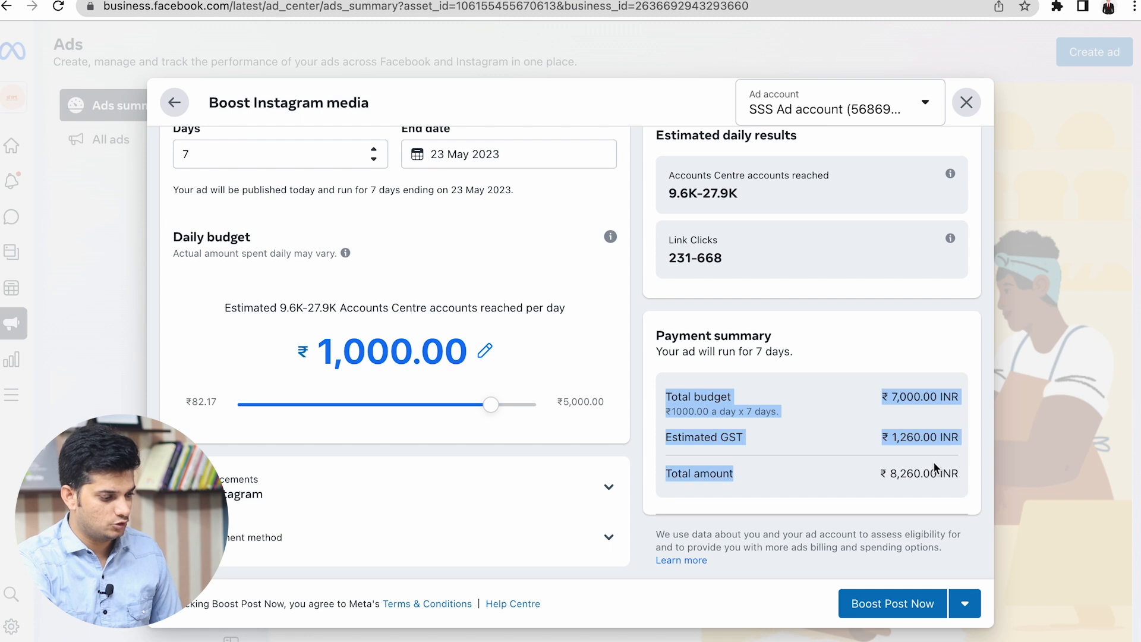
click(934, 463)
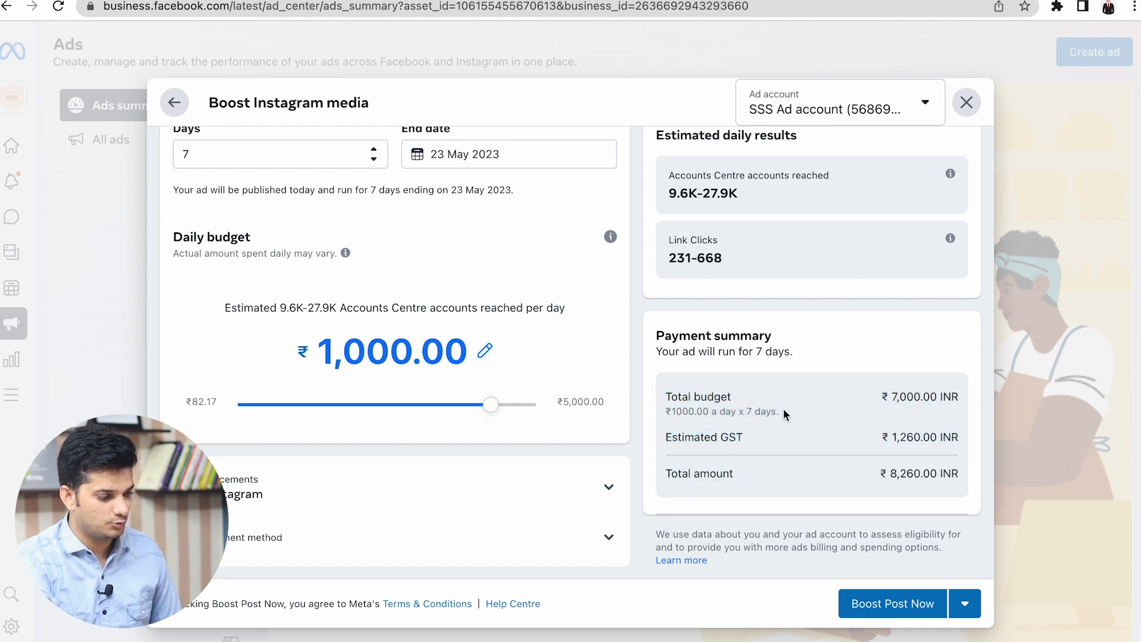
double_click(899, 432)
double_click(923, 462)
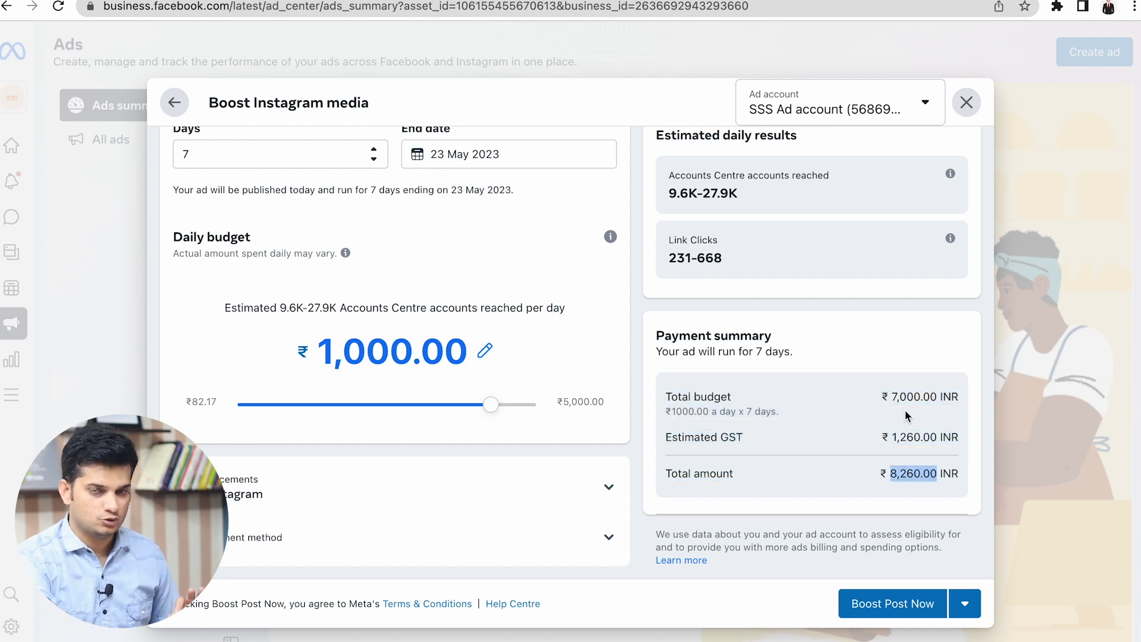
scroll(874, 365, up, 5)
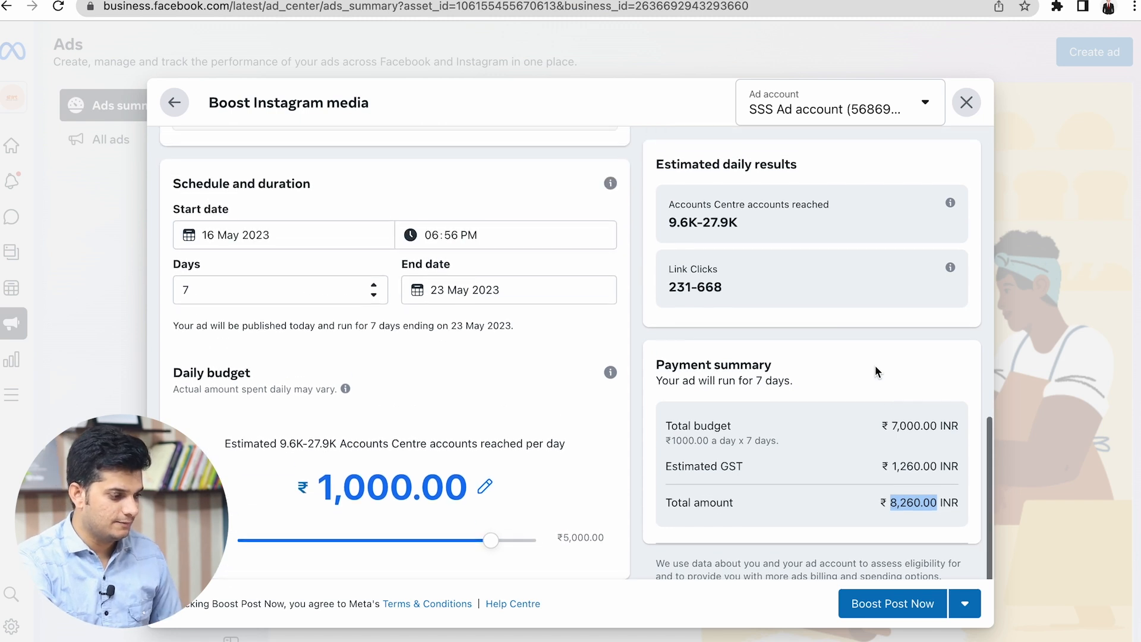
drag(653, 164, 793, 174)
click(794, 175)
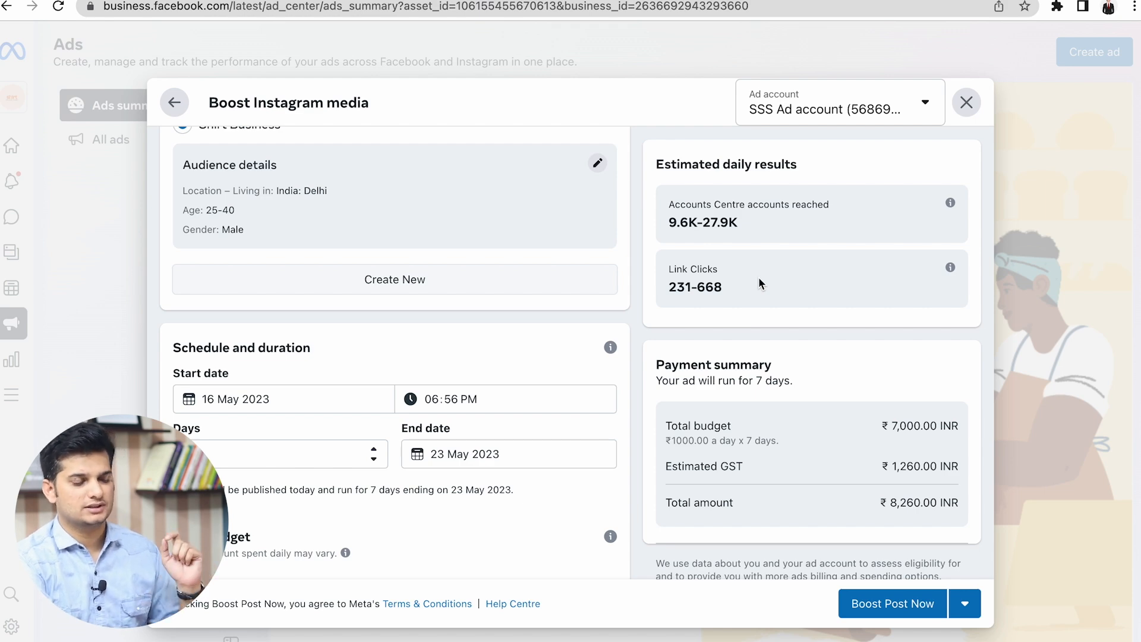
Review the ad's placements and the available payment methods, closing the payment information without adding one.
scroll(376, 484, down, 5)
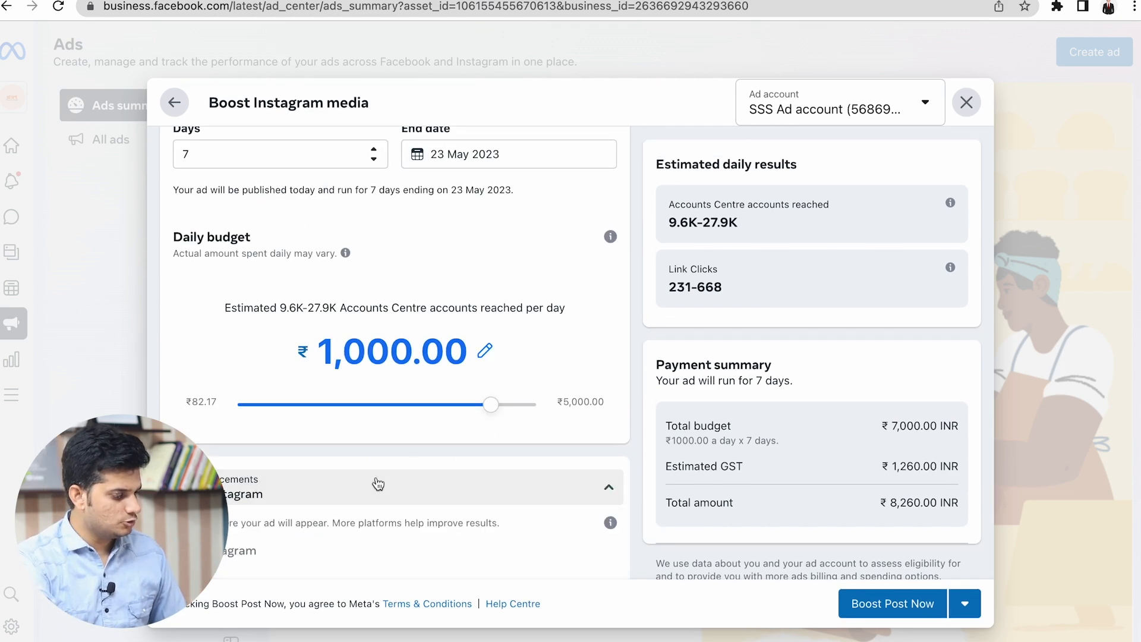
scroll(443, 353, down, 2)
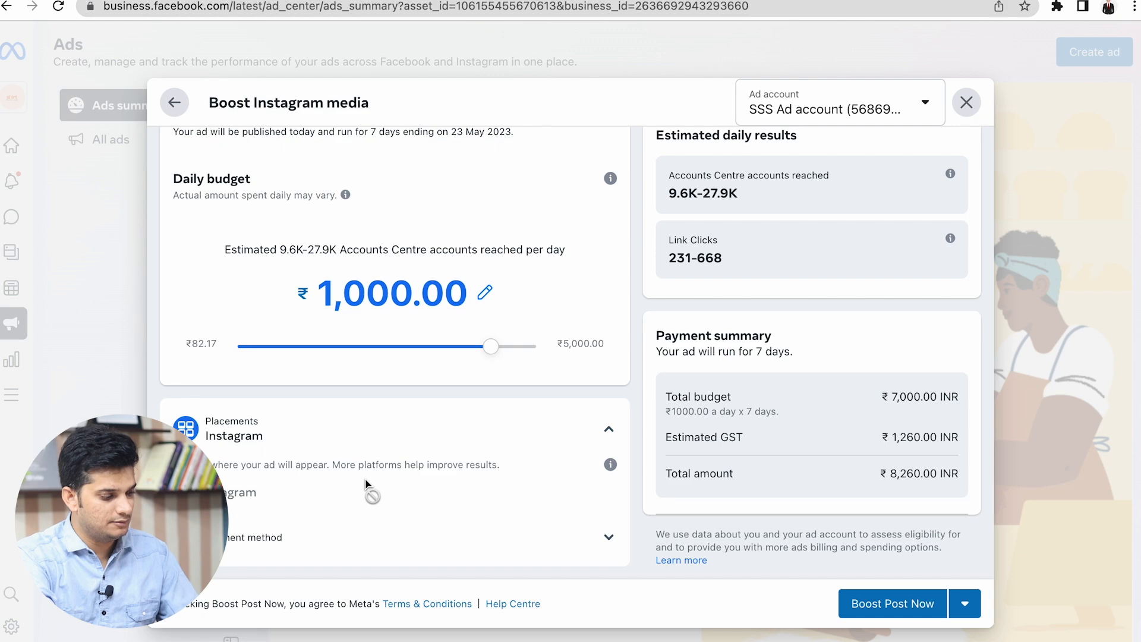
click(357, 539)
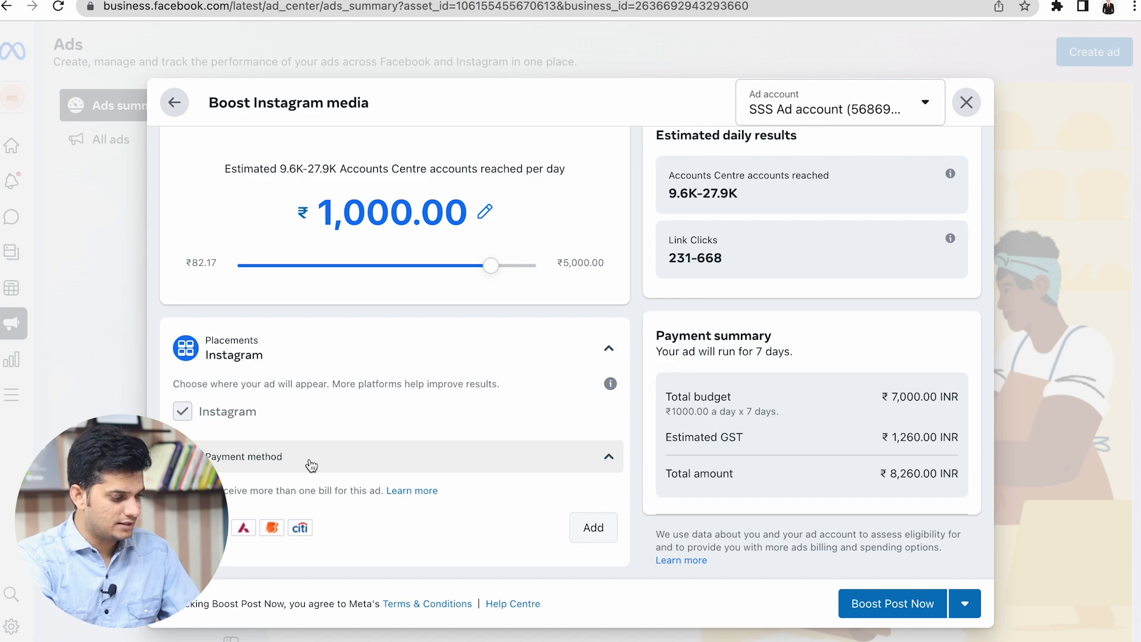
click(592, 529)
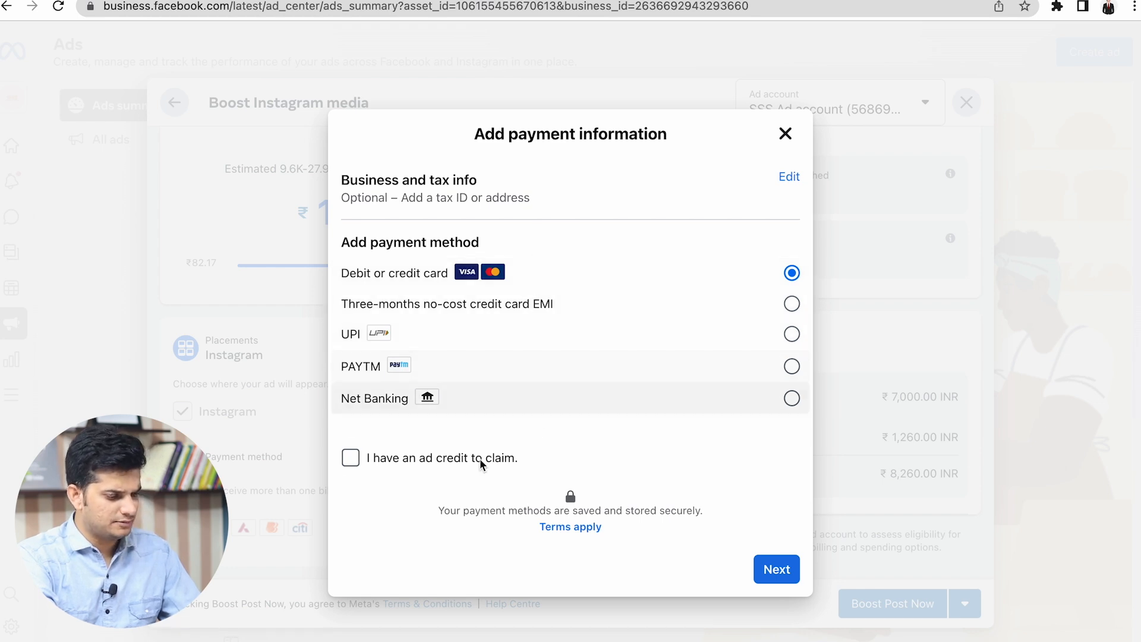
click(785, 133)
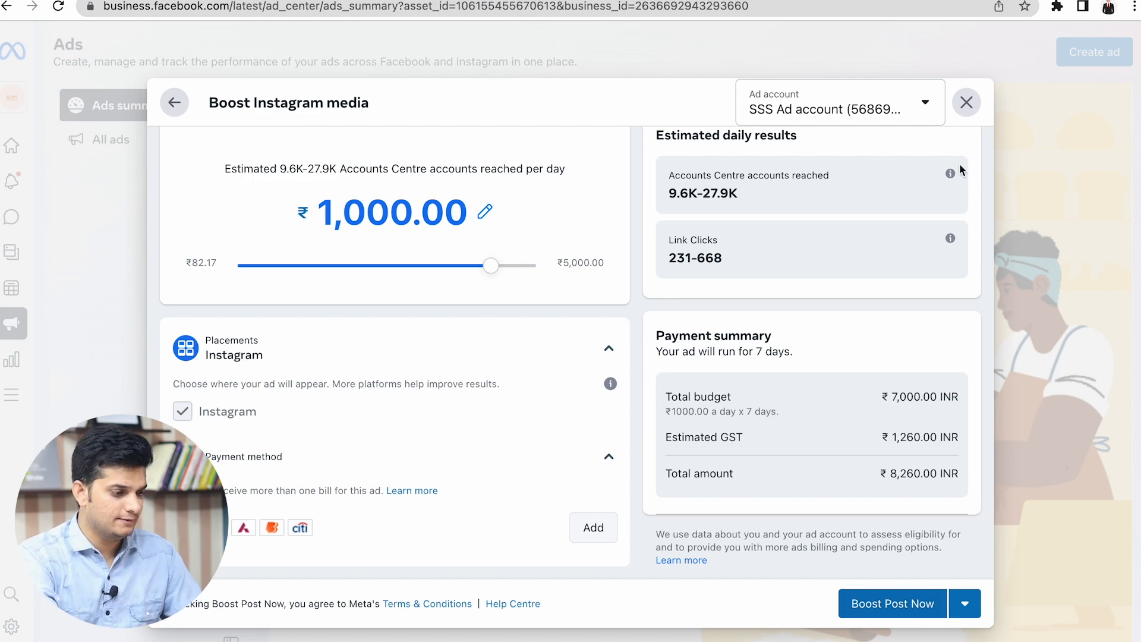
Check the ad's goal and preview, and leave the Instagram boost setup without publishing it.
scroll(651, 282, up, 10)
scroll(799, 312, down, 1)
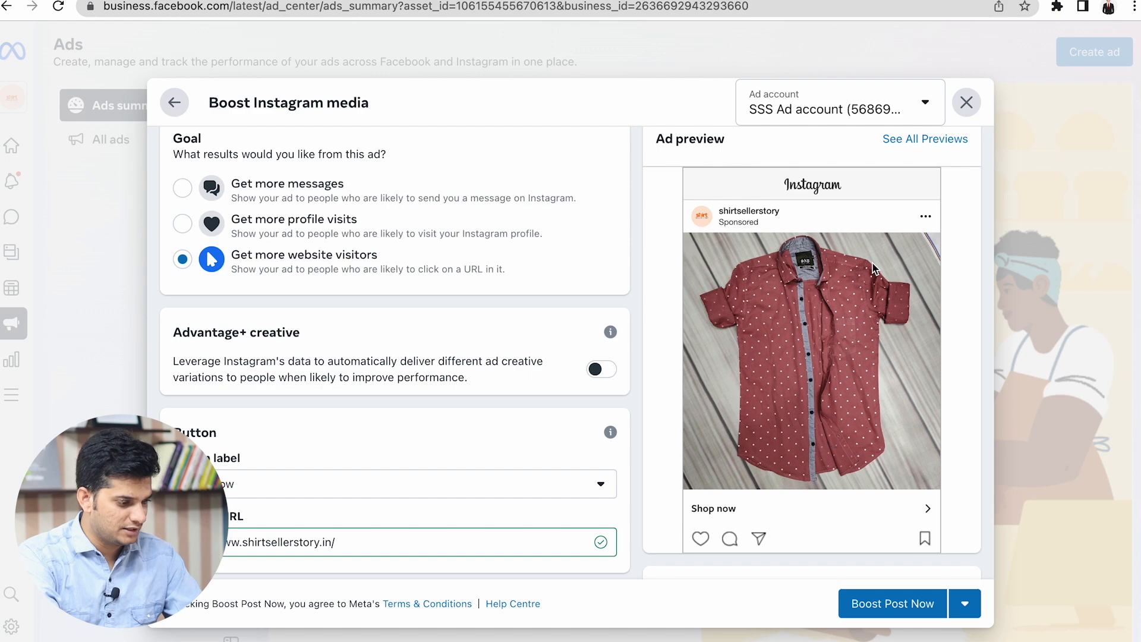
scroll(742, 315, up, 1)
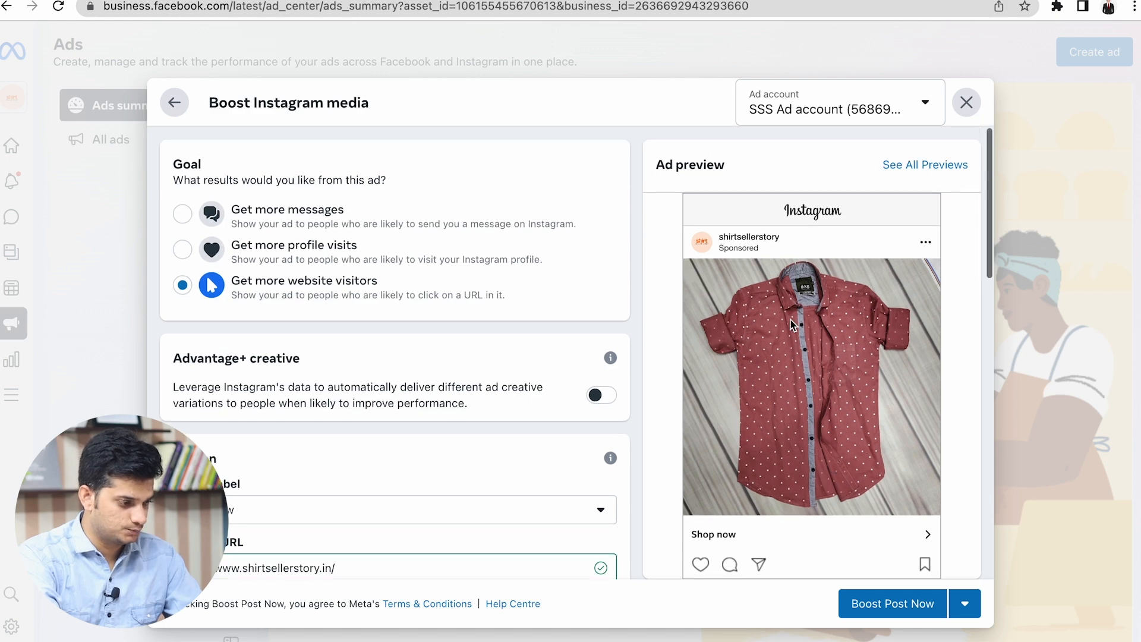
click(966, 102)
click(744, 383)
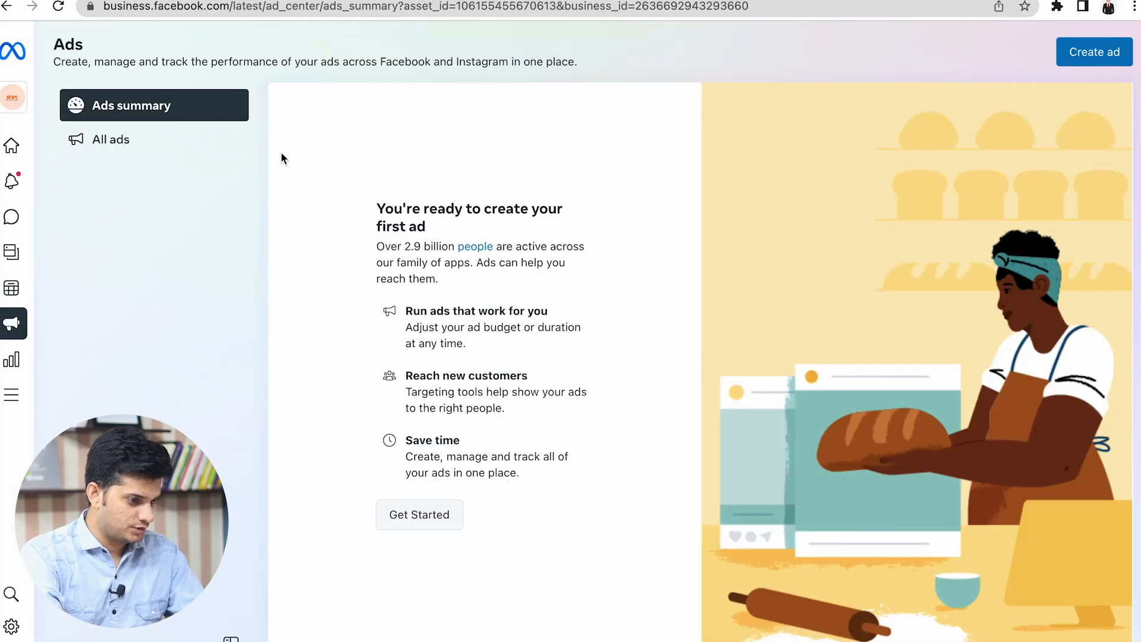
Start a new ad from scratch with the goal Get more website visitors.
click(1094, 51)
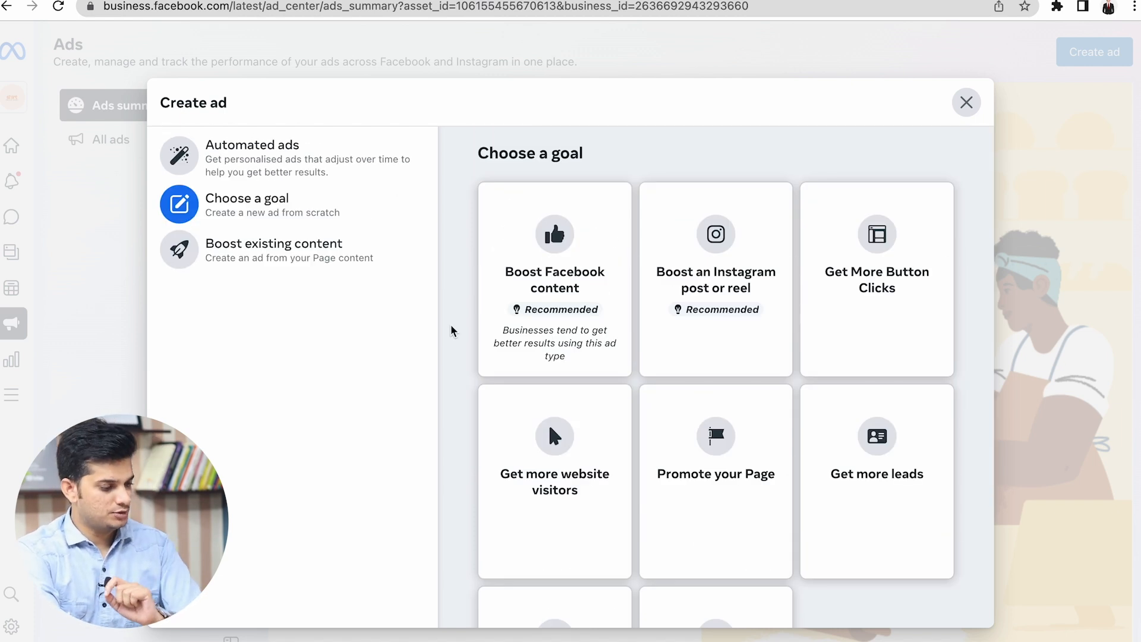
scroll(542, 296, down, 2)
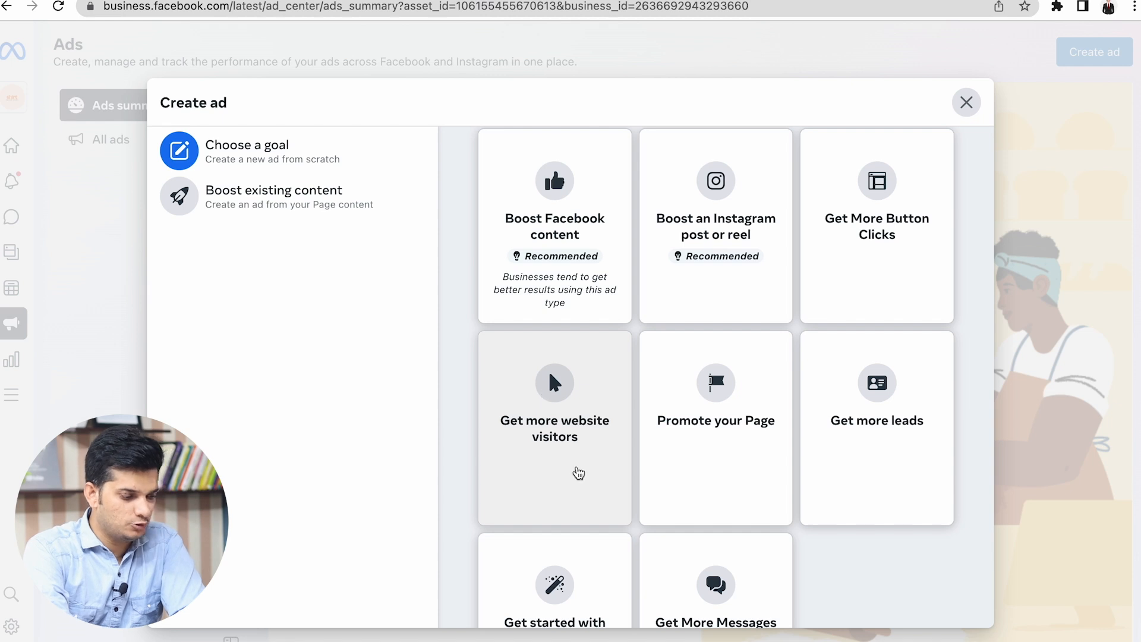
click(555, 412)
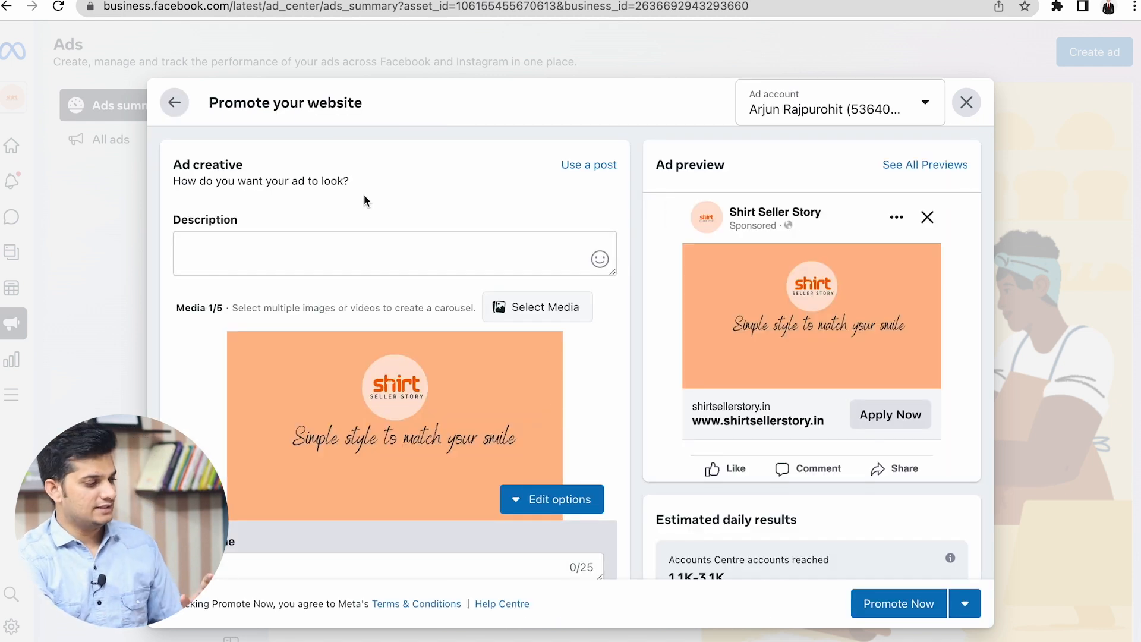
scroll(289, 211, down, 1)
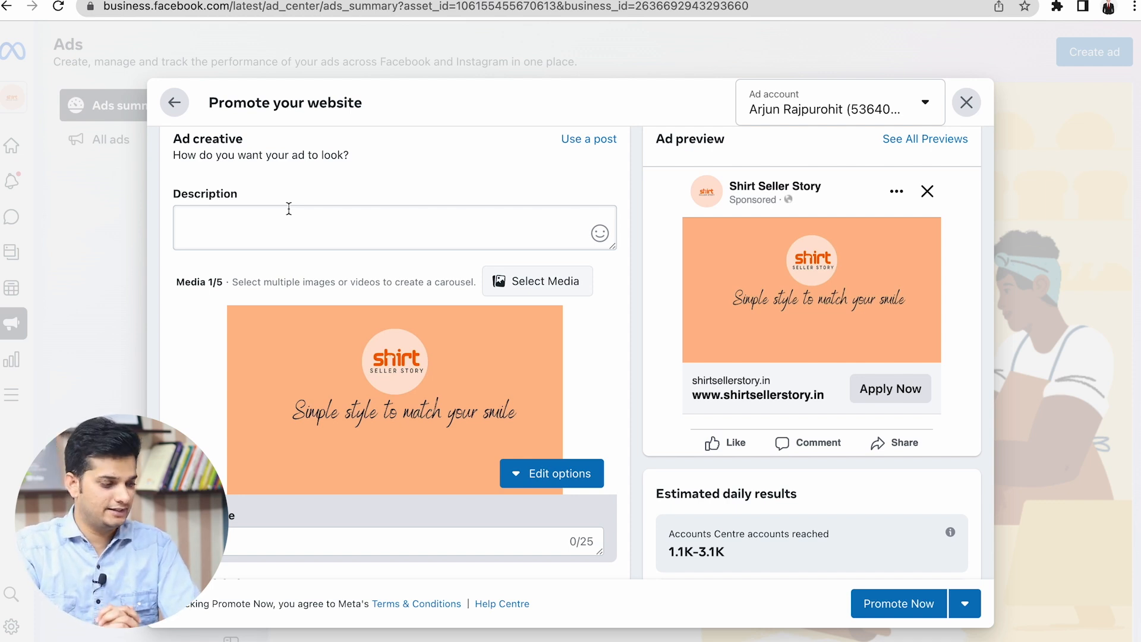
Open the image chooser for the ad creative and browse the Instagram and stock image sources.
scroll(373, 240, down, 1)
scroll(494, 326, down, 1)
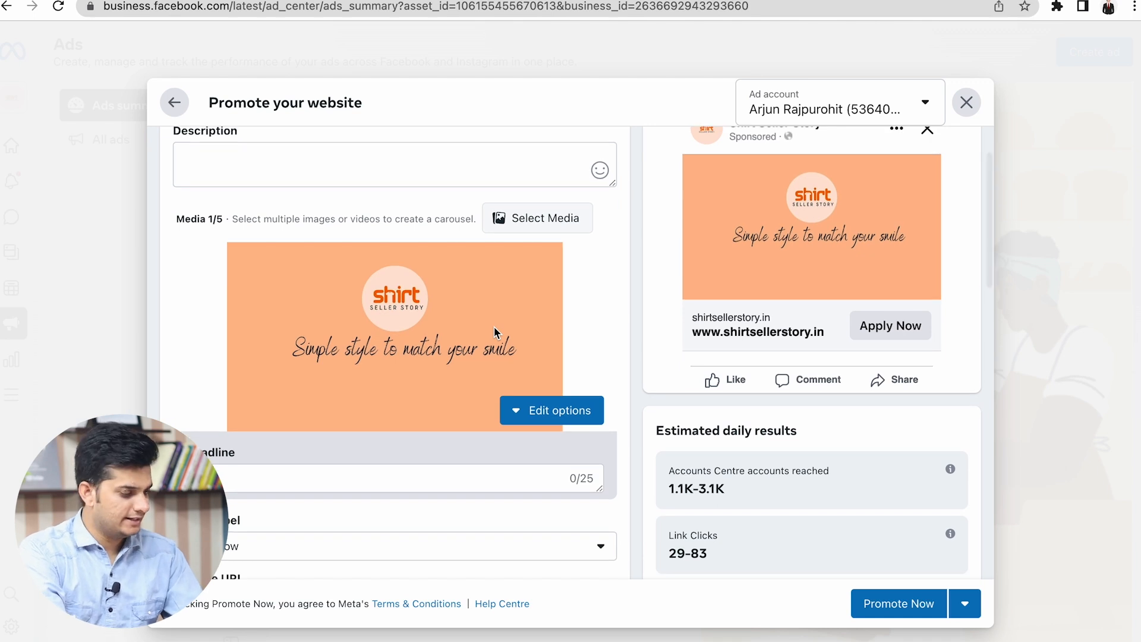
scroll(494, 326, up, 1)
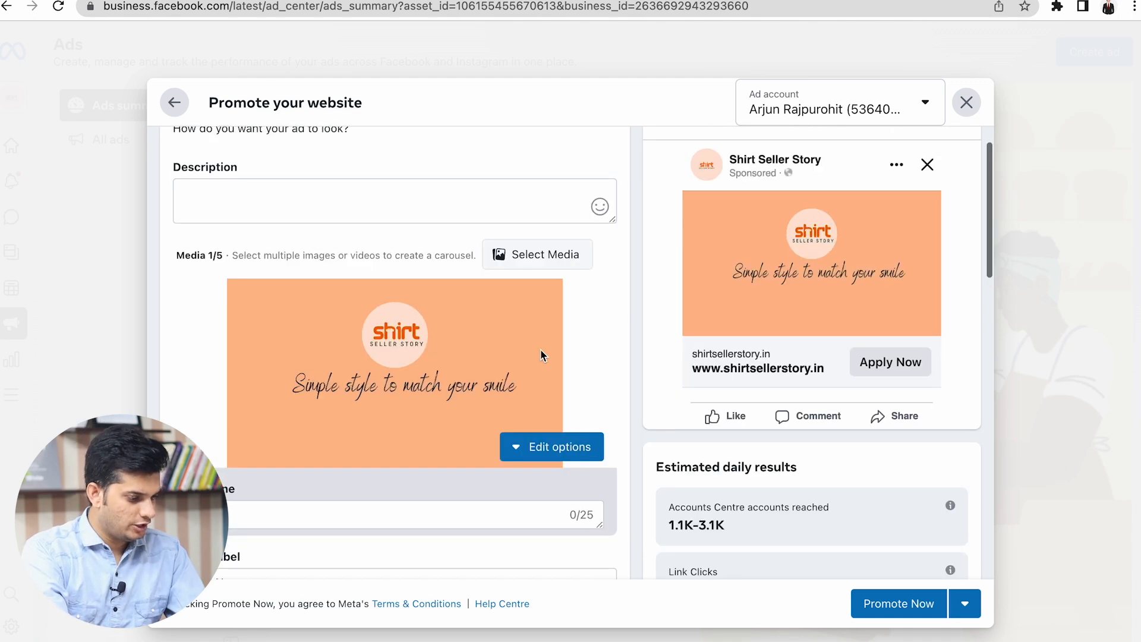
click(558, 447)
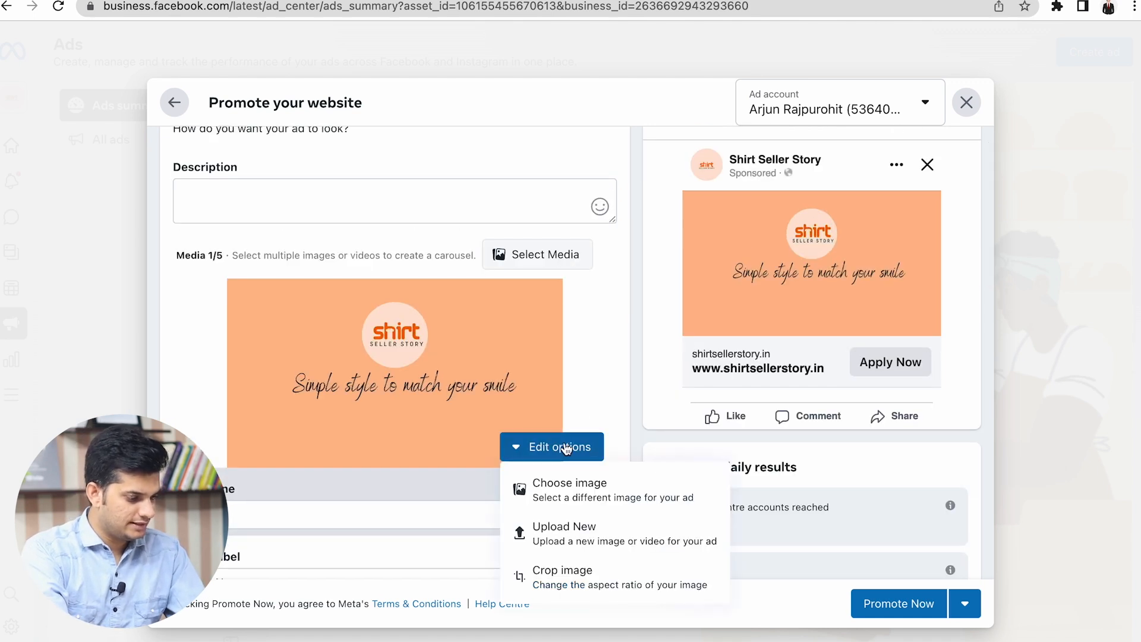
click(583, 504)
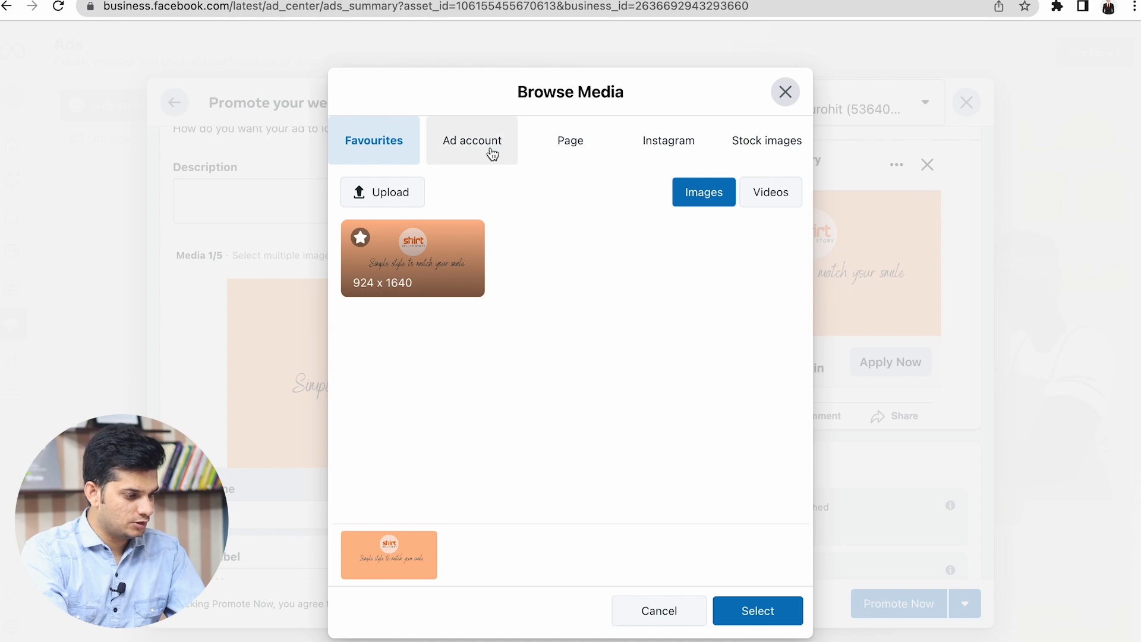
click(680, 148)
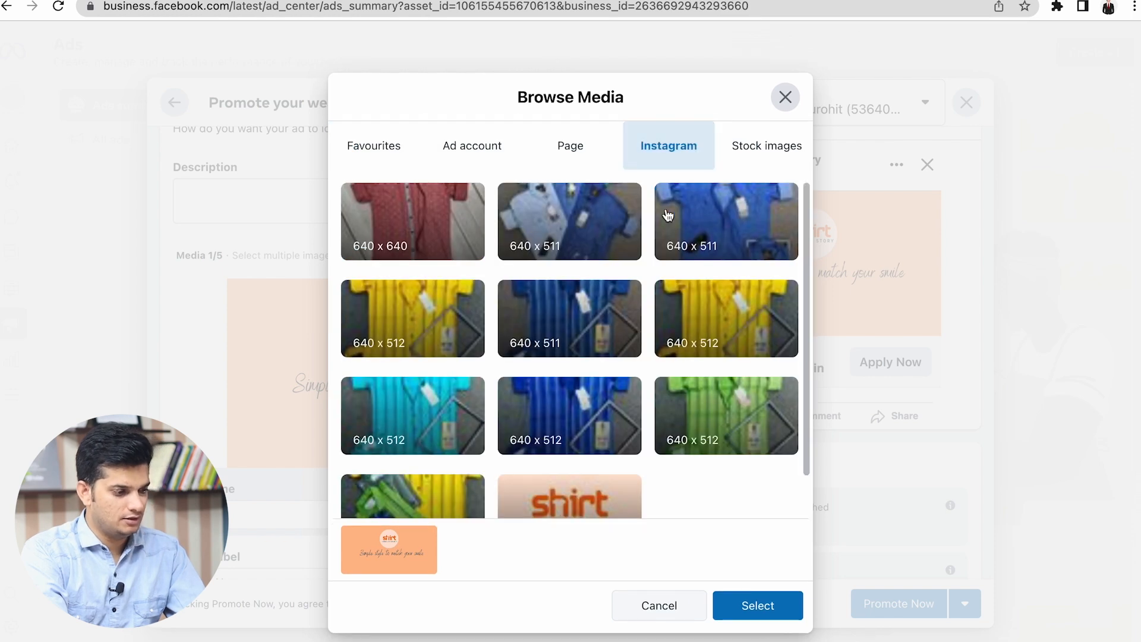
scroll(667, 214, down, 1)
scroll(667, 214, up, 1)
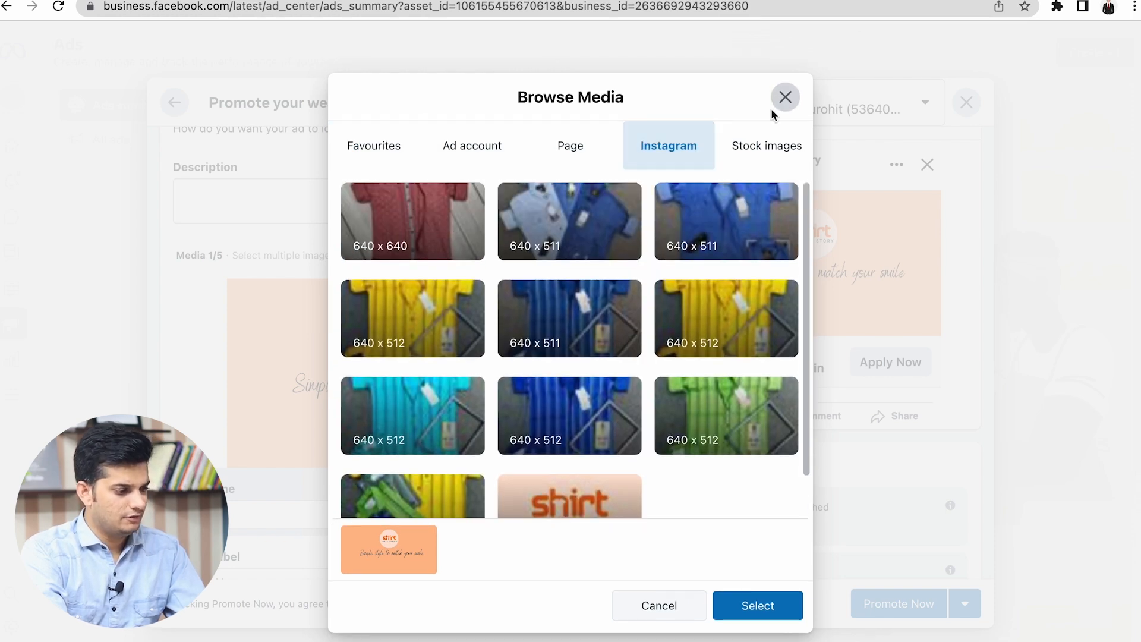
click(748, 143)
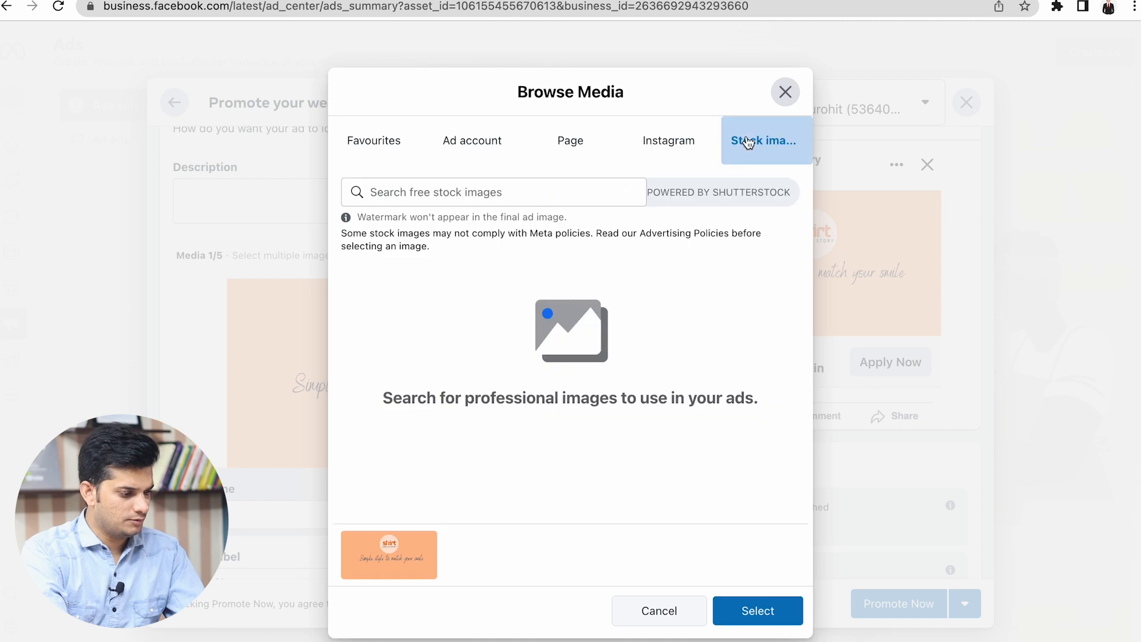
click(693, 130)
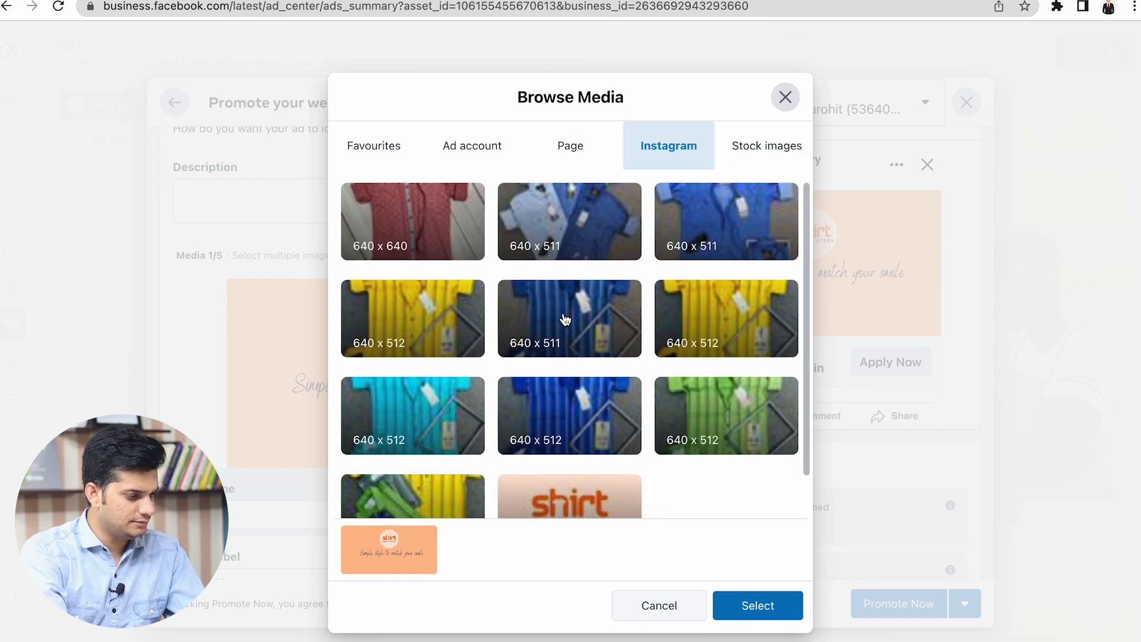
Replace the ad image with the Instagram photo showing several blue denim shirts together.
scroll(562, 356, down, 1)
scroll(565, 349, up, 1)
click(722, 226)
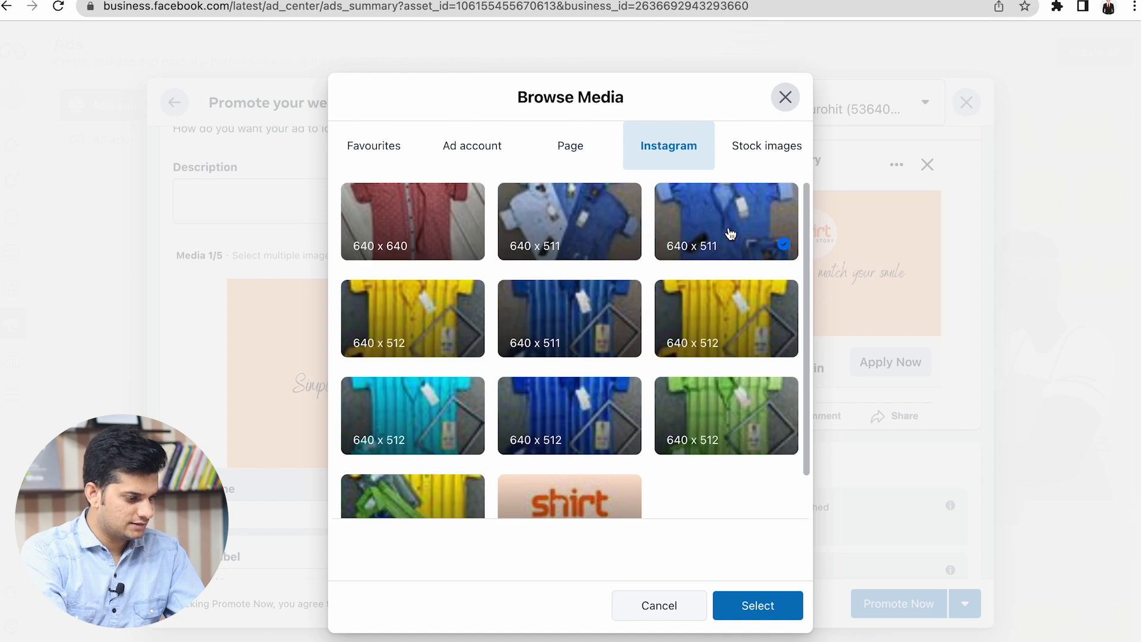
click(611, 222)
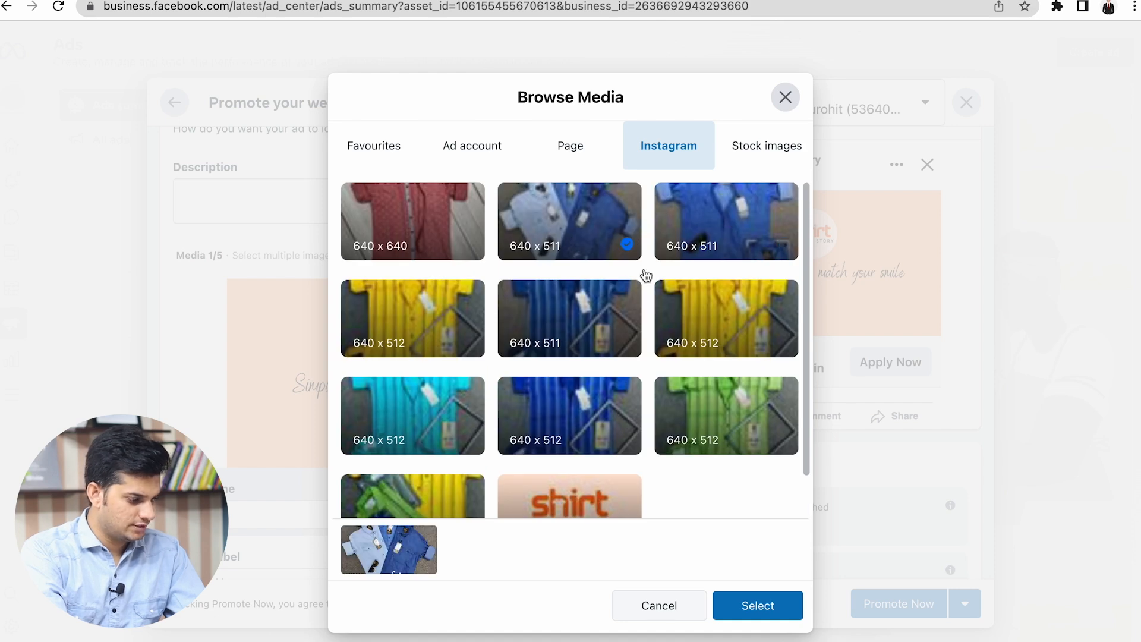
click(752, 603)
Add the Instagram photo of the single blue denim shirt as a second carousel image and check both cards.
scroll(439, 294, down, 1)
click(553, 217)
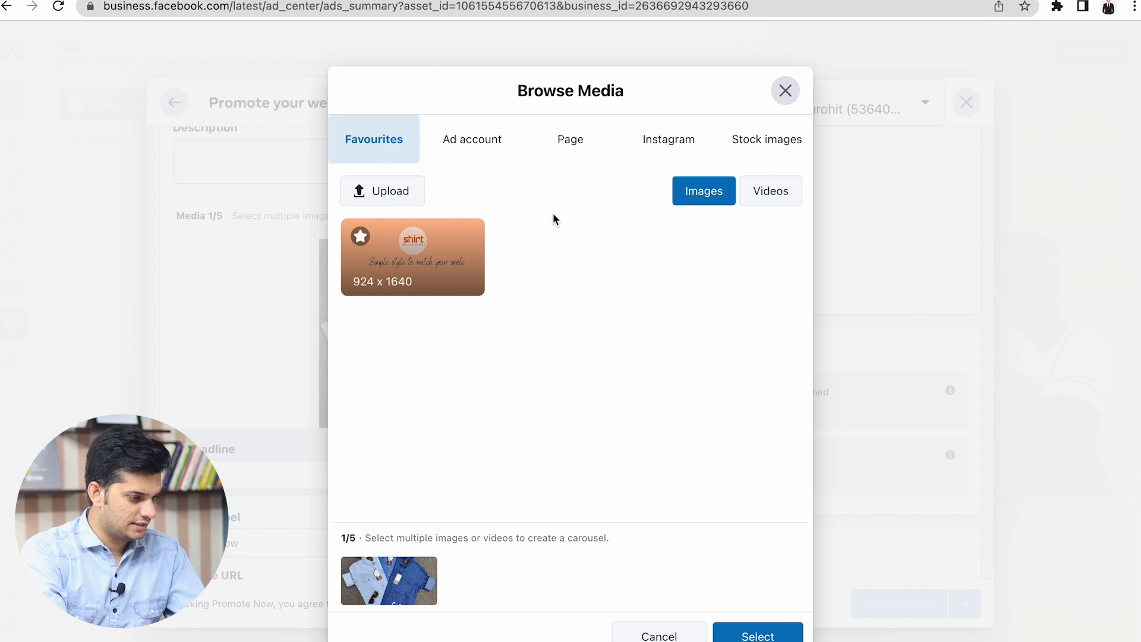
click(670, 150)
click(748, 248)
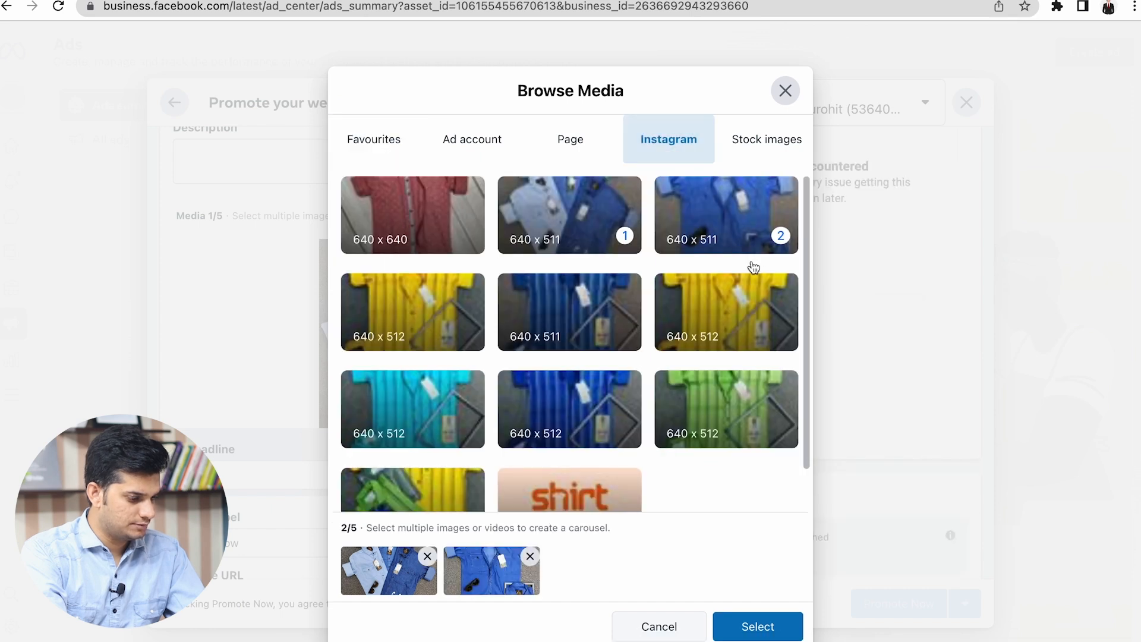
click(771, 628)
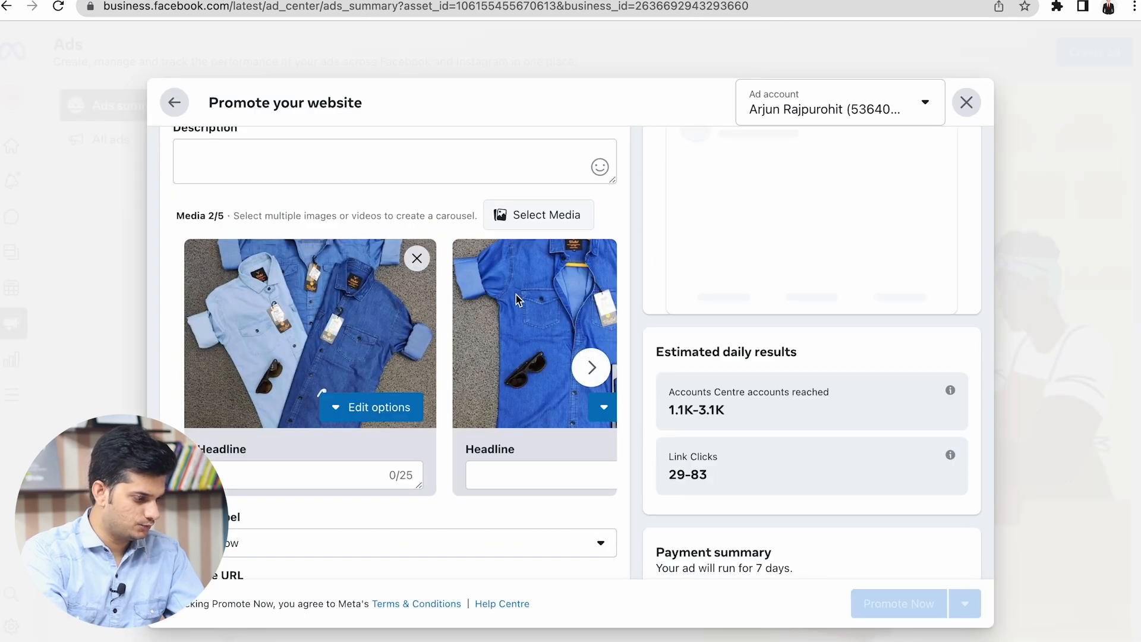
click(608, 366)
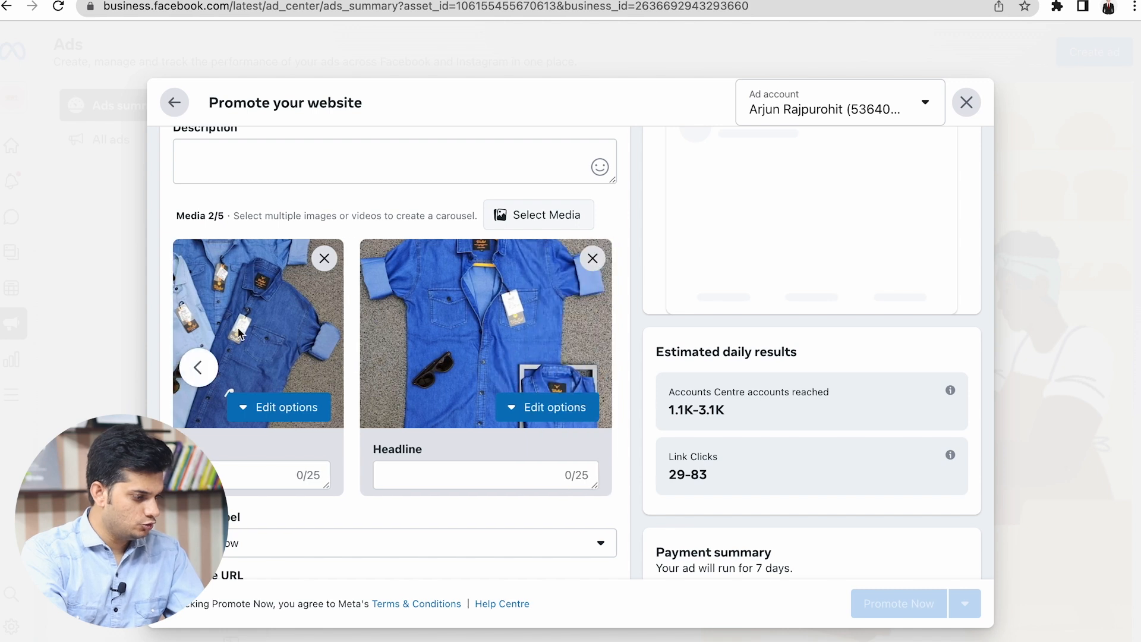
click(196, 365)
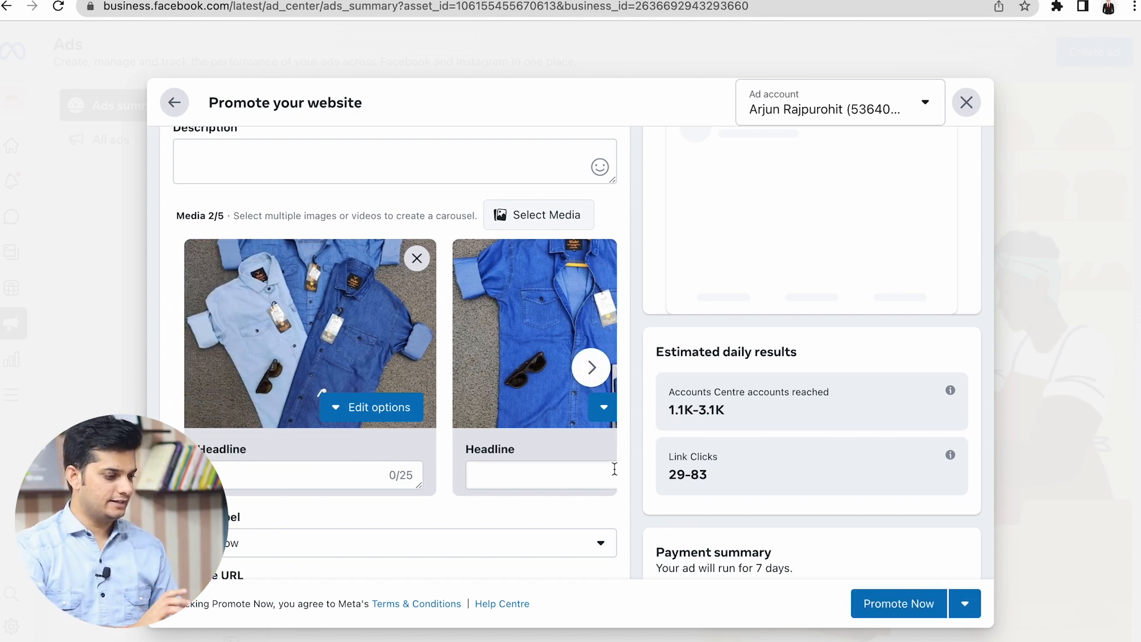
Switch the ad account for the website promotion to SSS Ad account.
scroll(613, 469, up, 2)
click(389, 268)
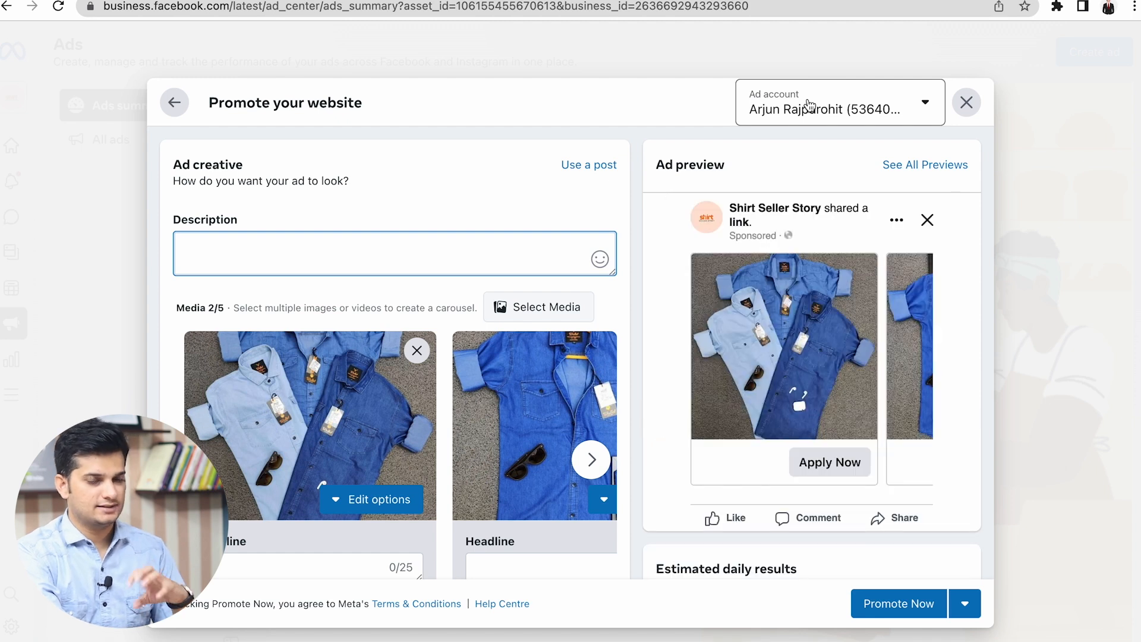
click(808, 104)
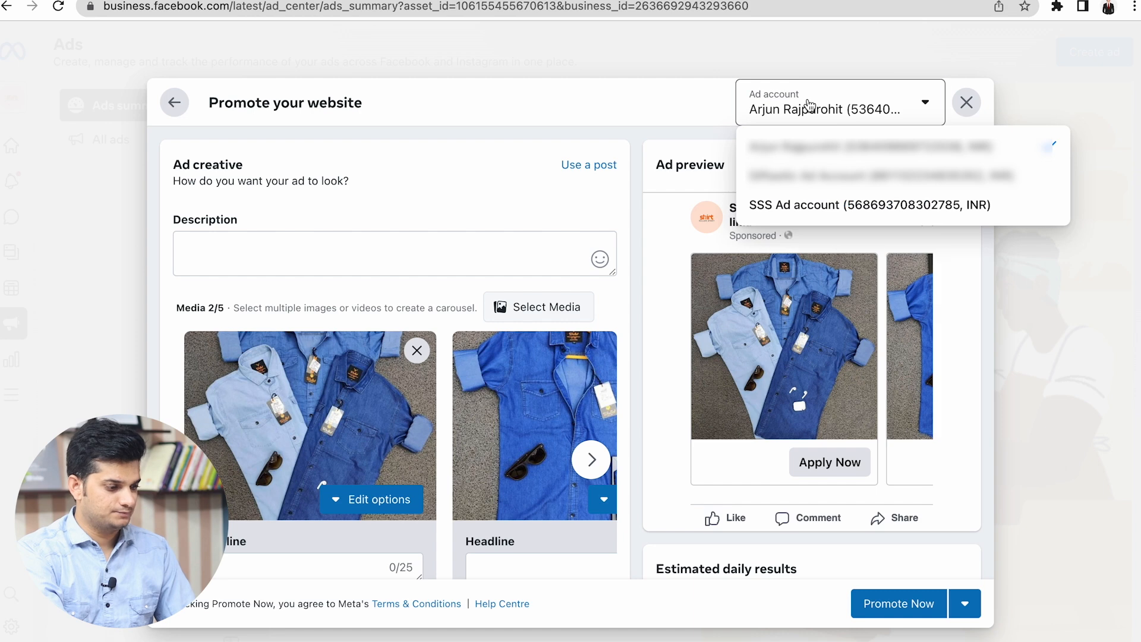
click(790, 204)
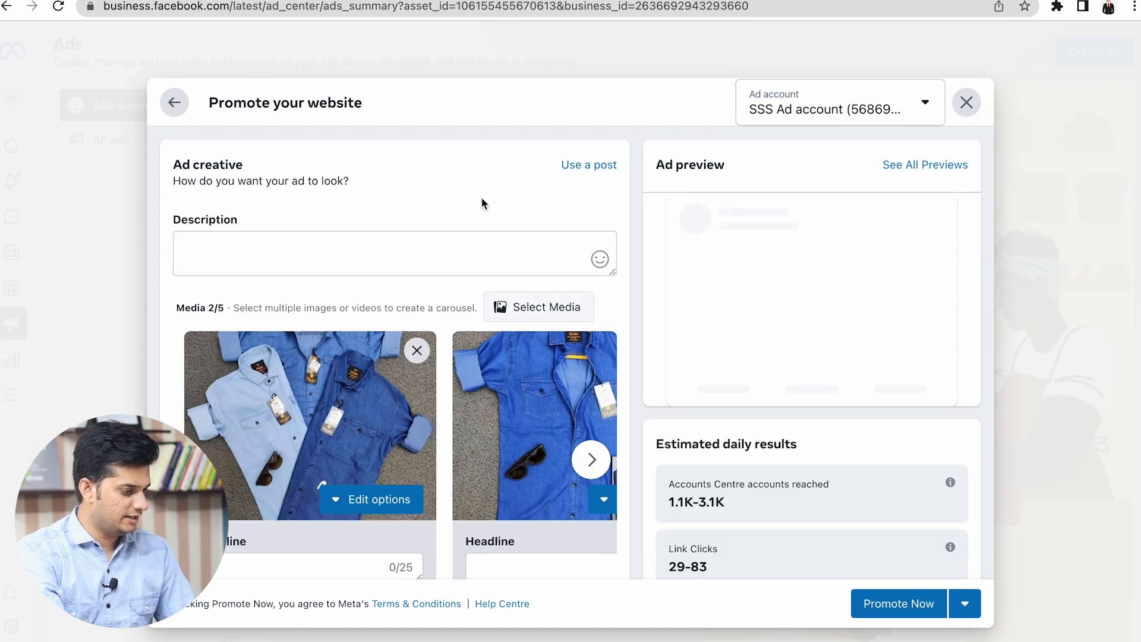
Enter the description "Looking sharp has never been easier! 🔥 Our new collection of men's shirts are the perfect addition to your wardrobe. All India Shipping Available 📦".
click(333, 267)
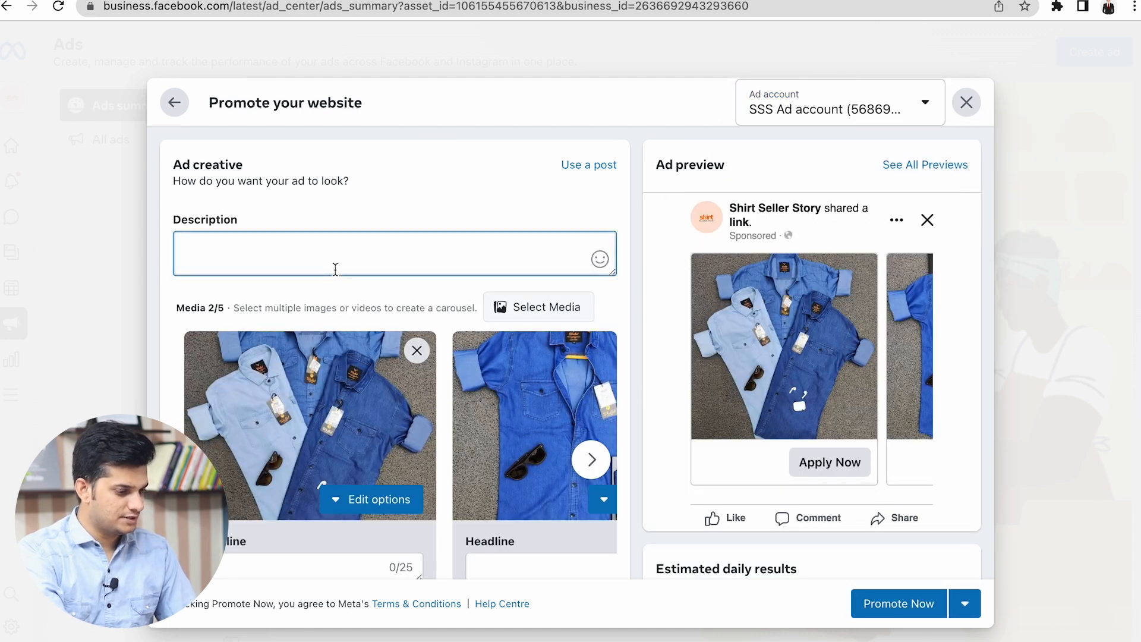
text(Looking sharp has never been easier! 🔥 Our new collection of men's shirts are the perfect addition to your wardrobe. All India Shipping Available 📦)
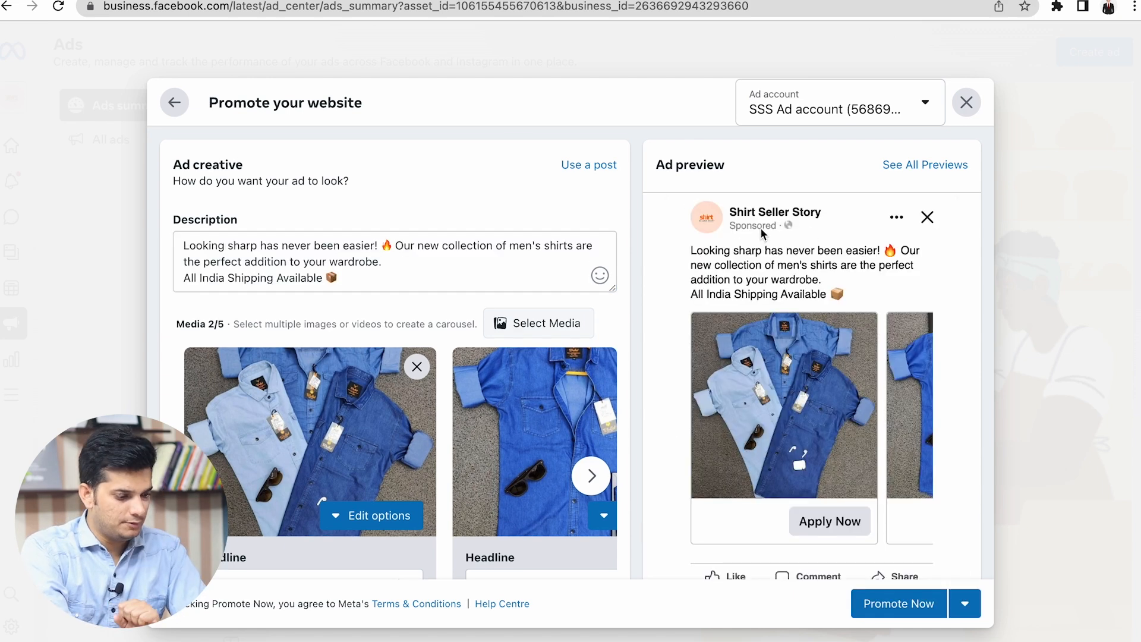
scroll(763, 233, down, 2)
scroll(763, 233, up, 2)
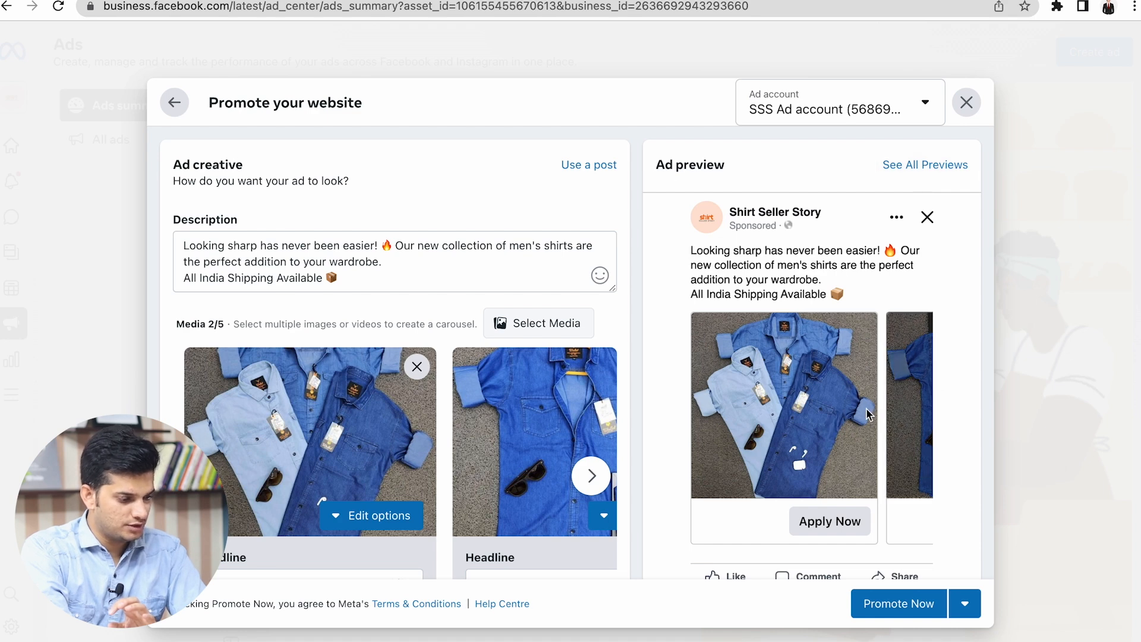
Open all ad previews and examine the Facebook placements, including desktop feed, mobile feed and in-stream video.
click(922, 171)
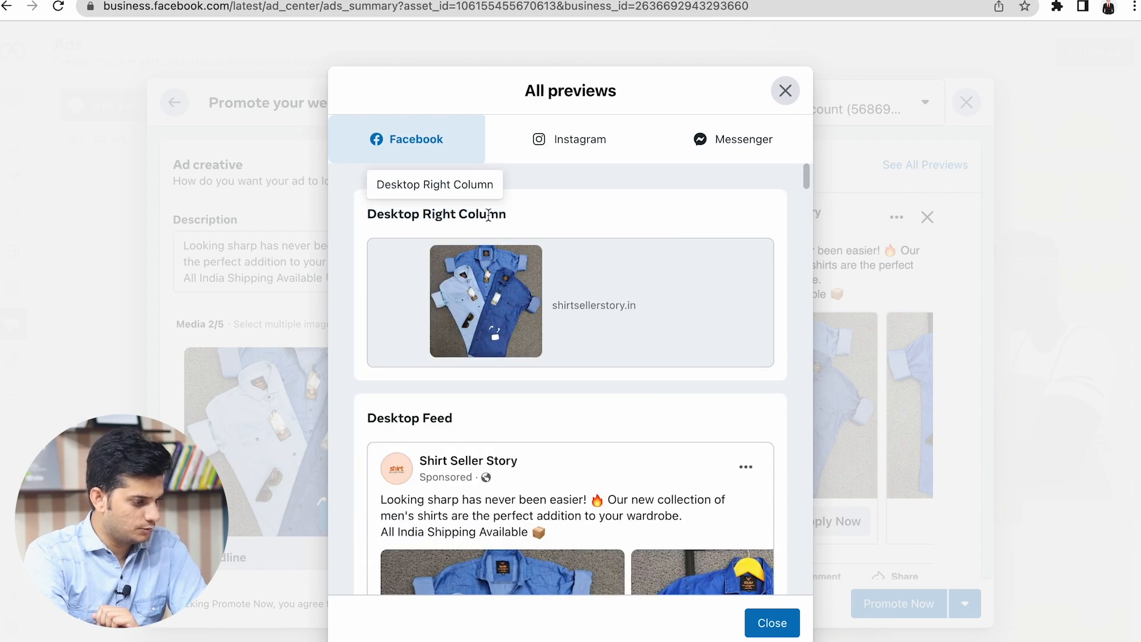
scroll(486, 316, down, 8)
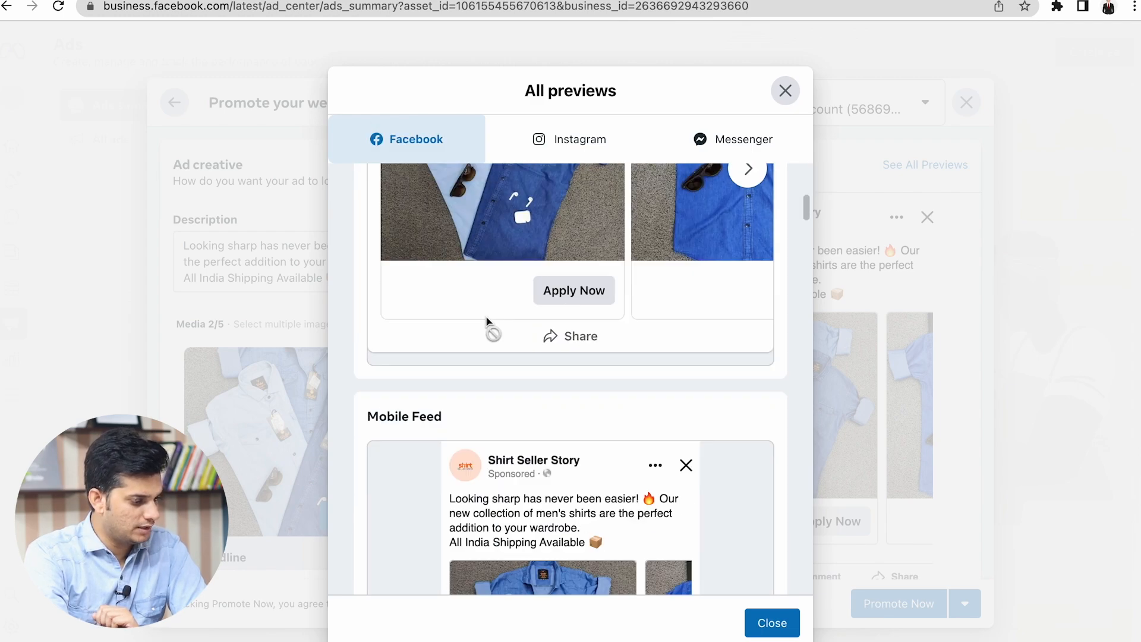
scroll(486, 316, down, 8)
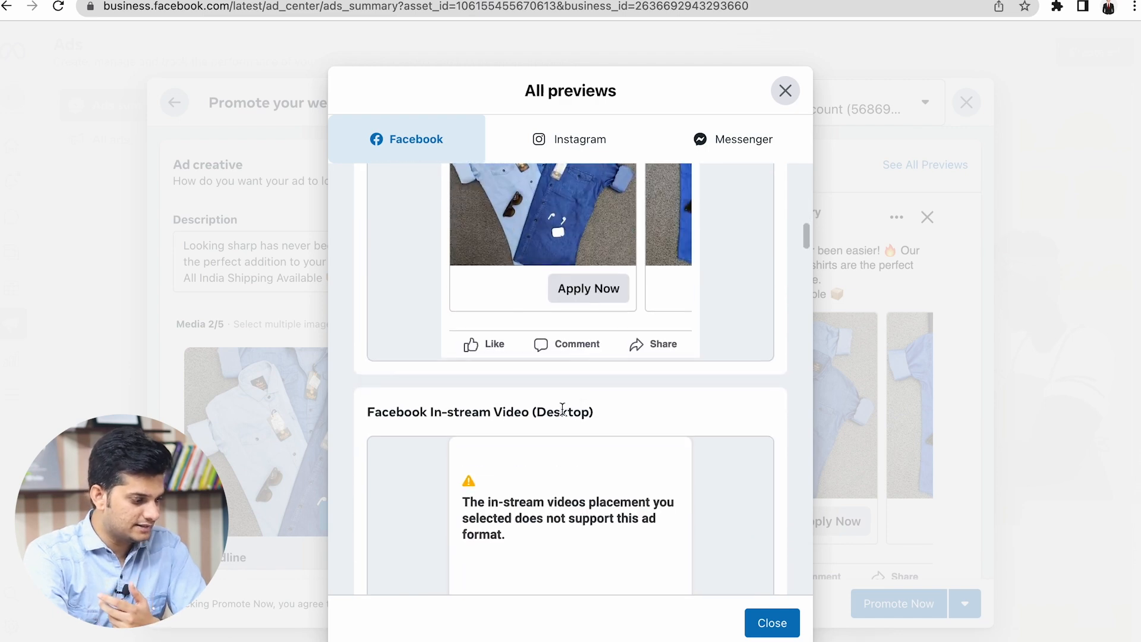
scroll(562, 412, down, 8)
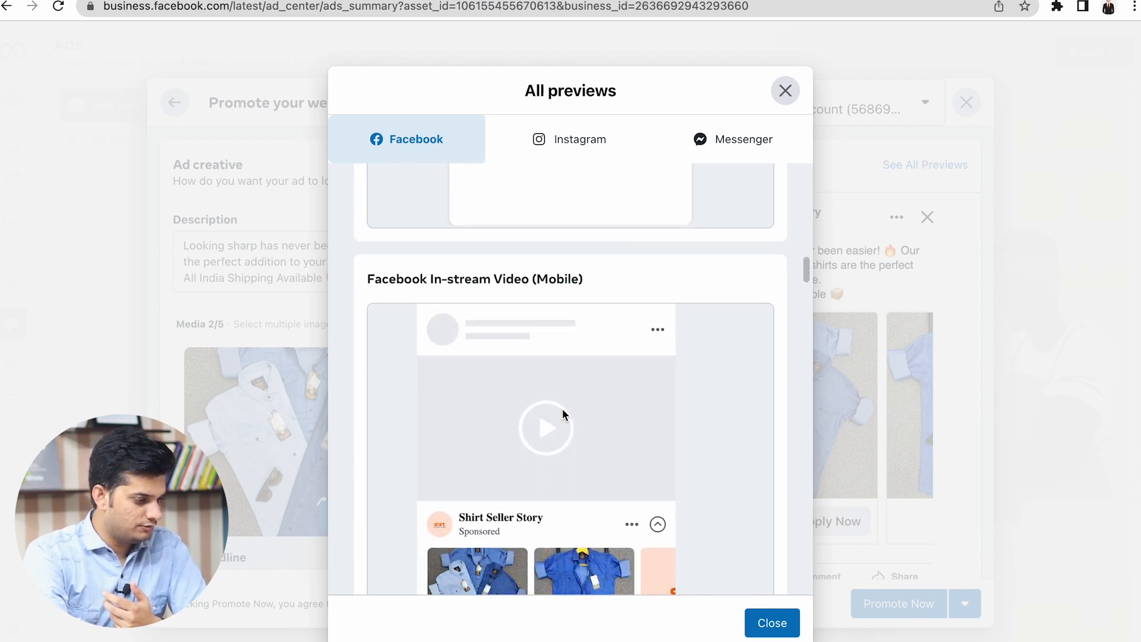
scroll(436, 285, down, 3)
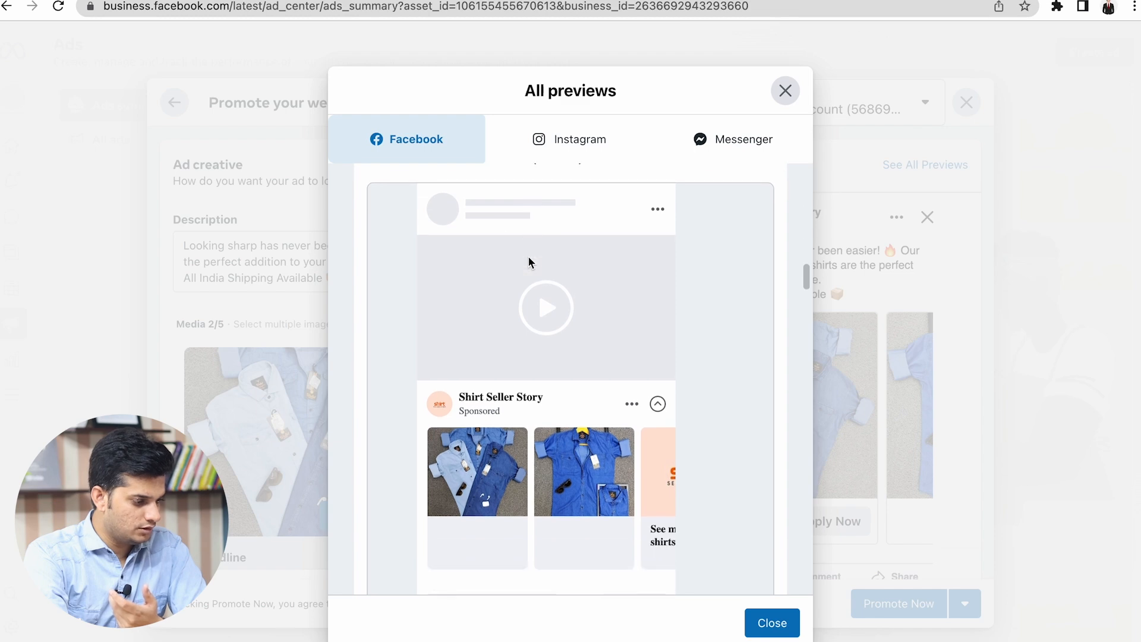
scroll(486, 357, up, 20)
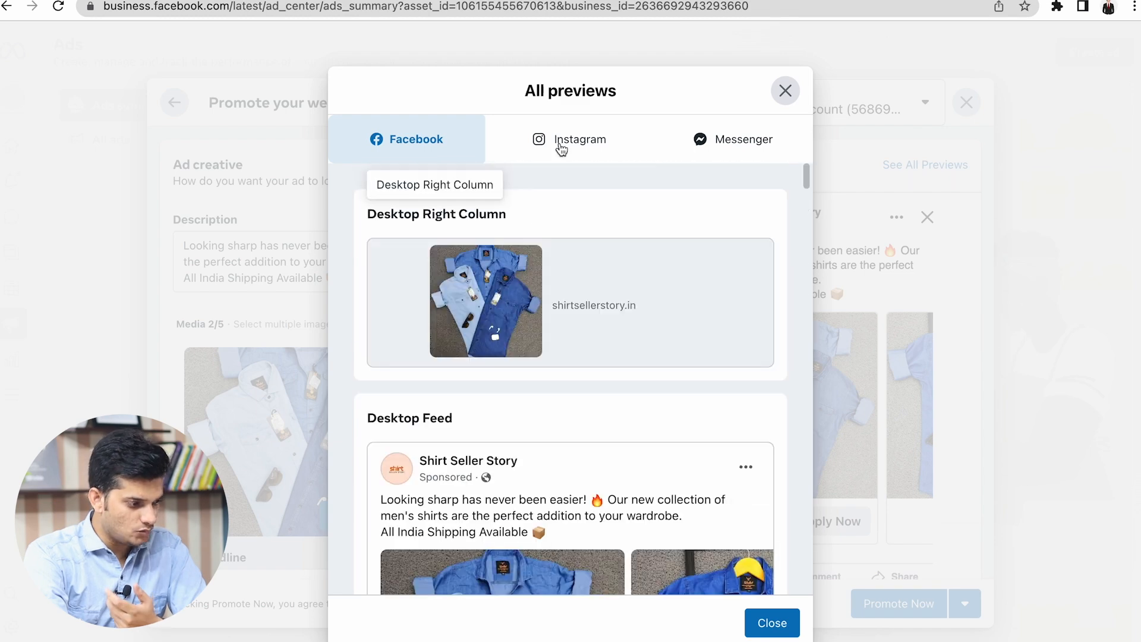
Examine the ad's Instagram placement previews, from the feed and Explore home through to Reels.
click(561, 147)
scroll(666, 307, down, 10)
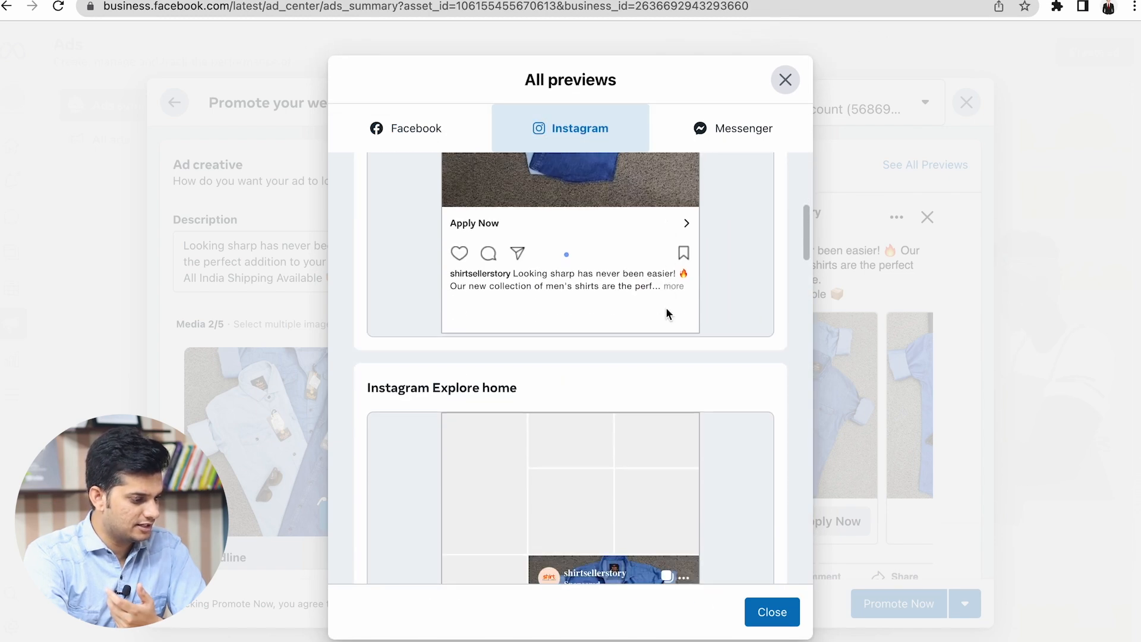
scroll(667, 313, down, 10)
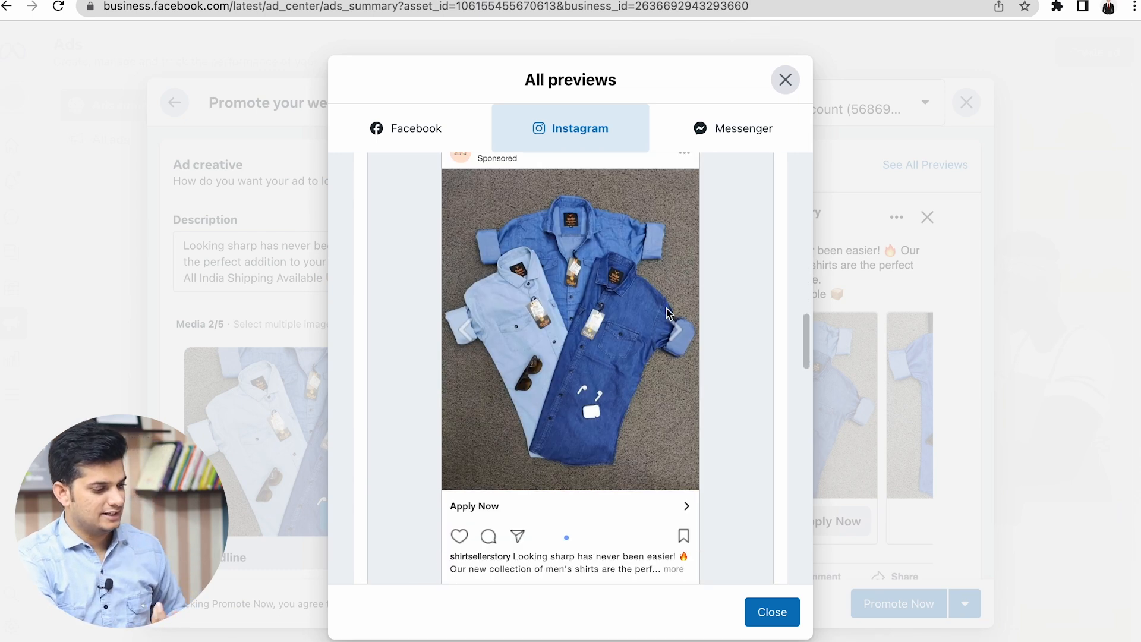
scroll(666, 314, down, 10)
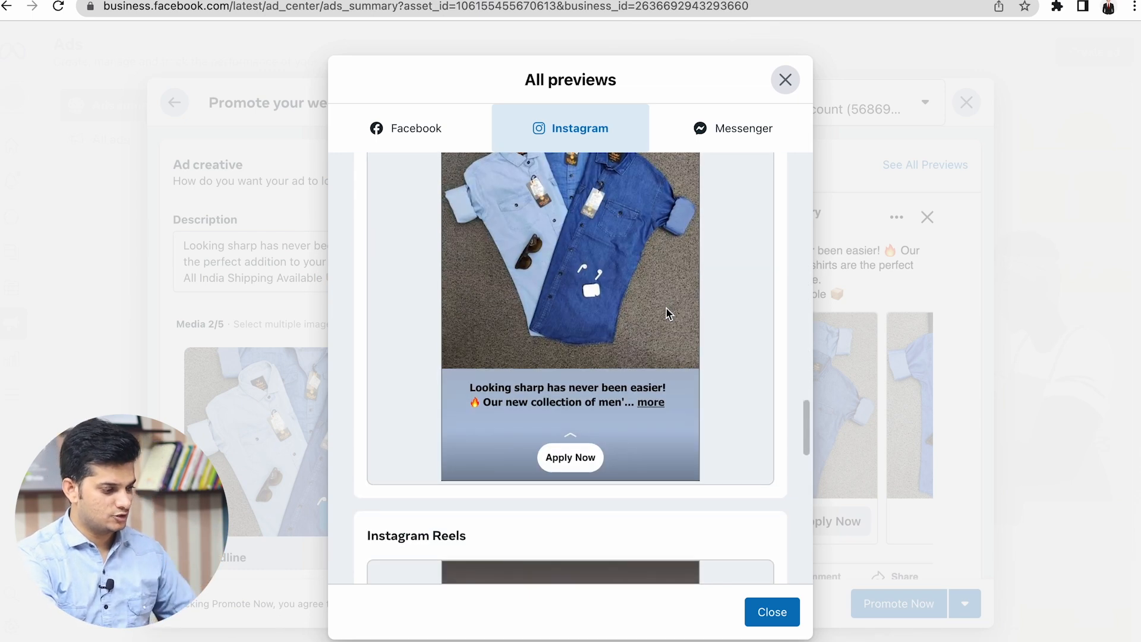
scroll(667, 313, up, 4)
scroll(666, 313, down, 8)
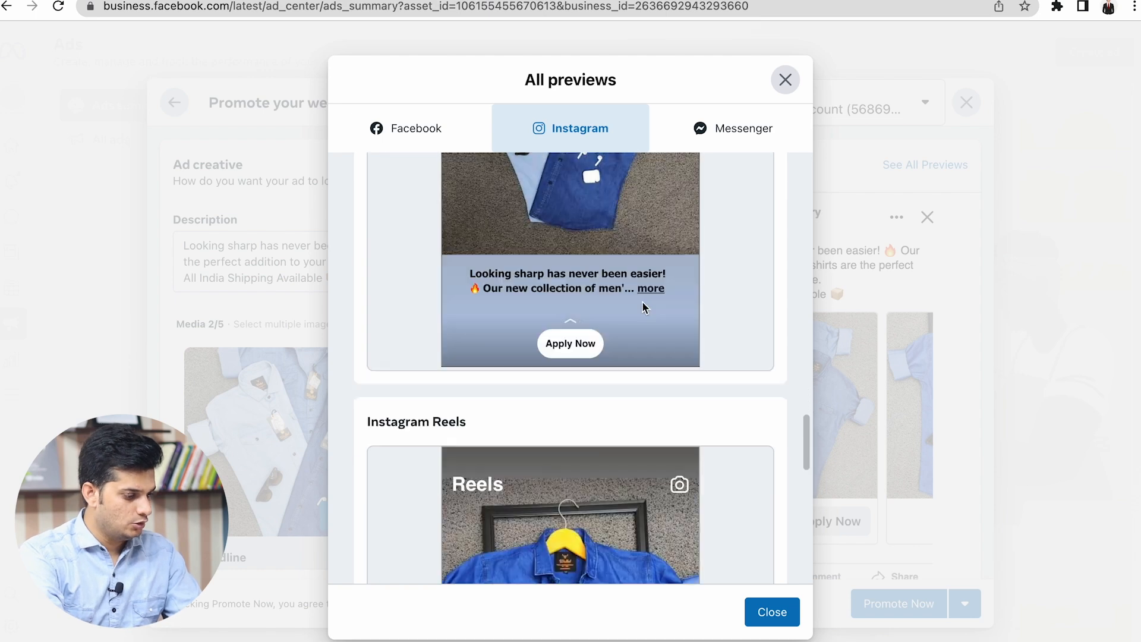
Check the ad's Messenger inbox preview, return to the Facebook previews, and close the preview window.
click(737, 125)
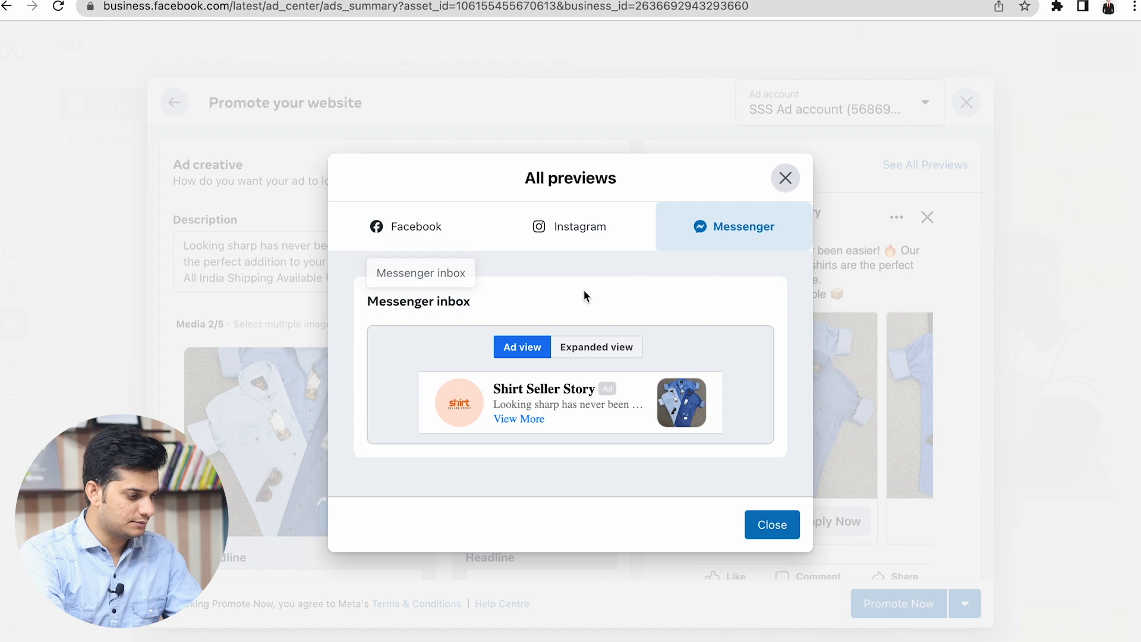
click(580, 239)
click(432, 159)
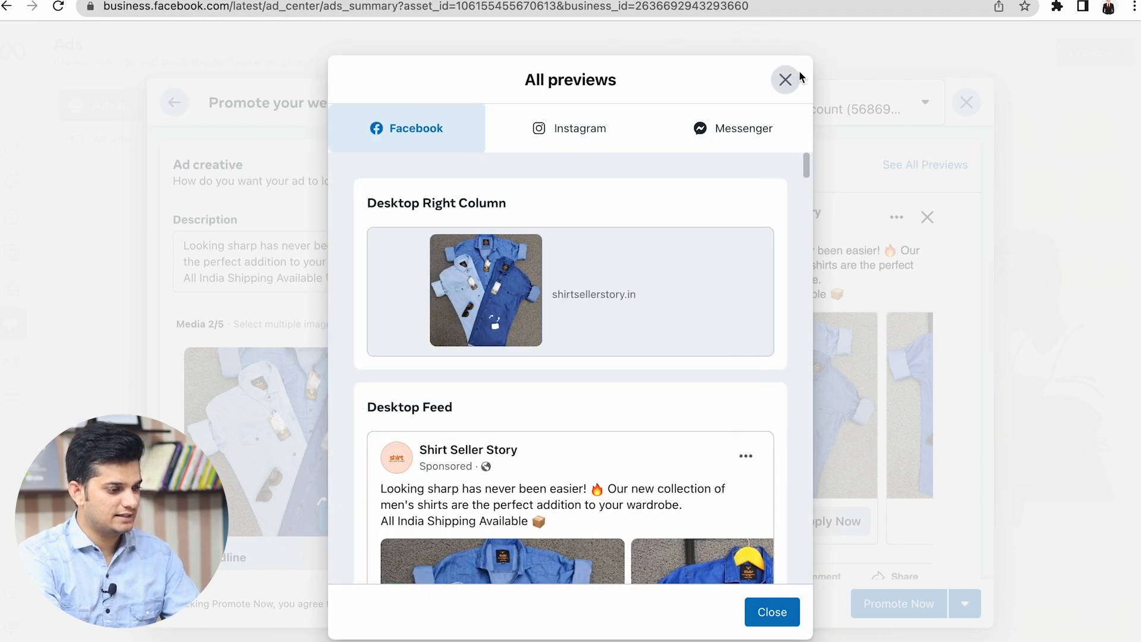
click(785, 78)
Set the carousel ad's button label to Shop now and check the website URL below it.
scroll(569, 319, down, 5)
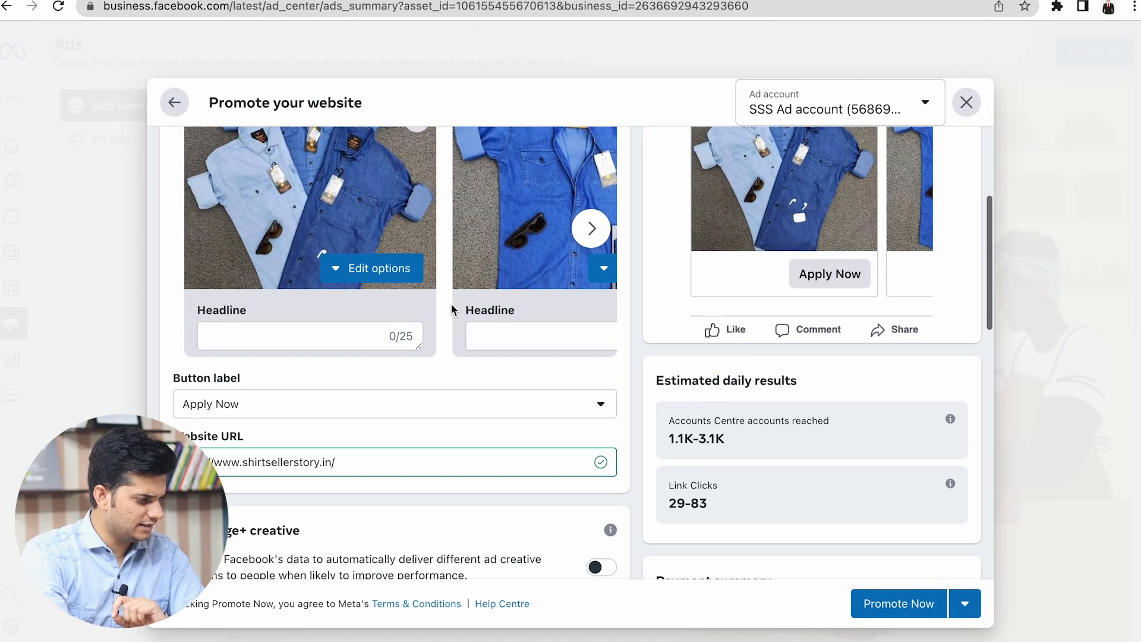
click(297, 324)
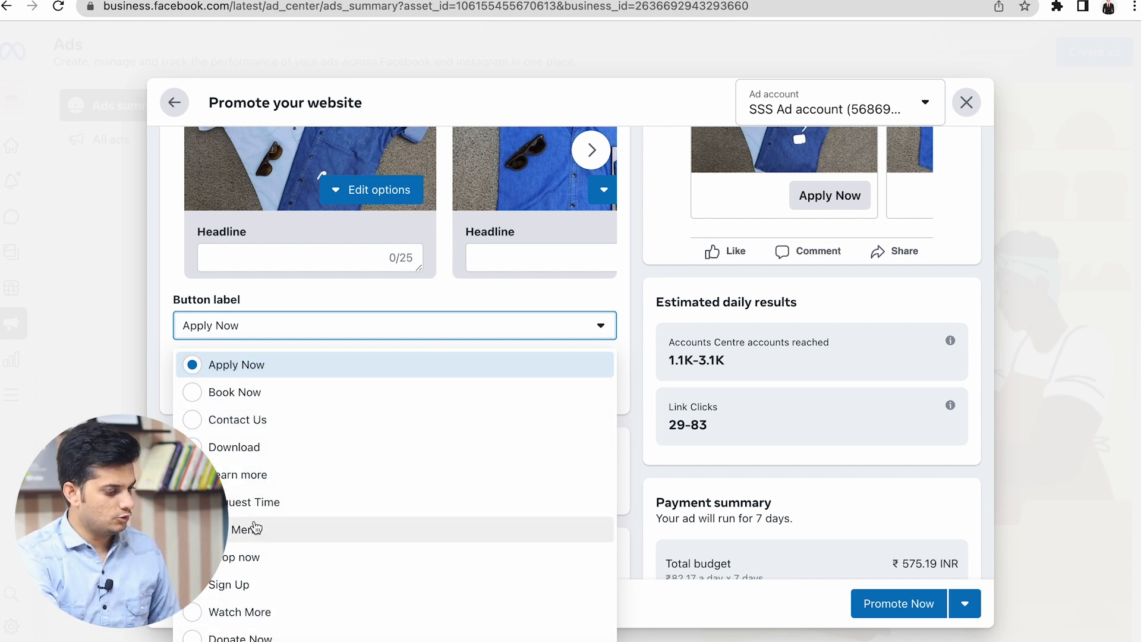
click(255, 557)
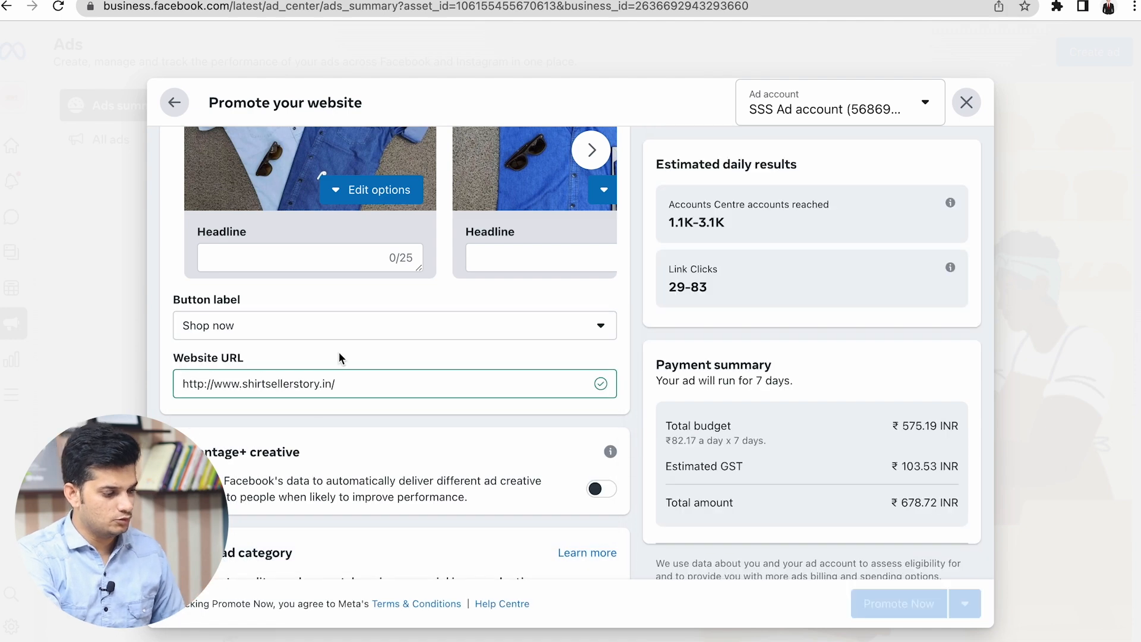
triple_click(343, 390)
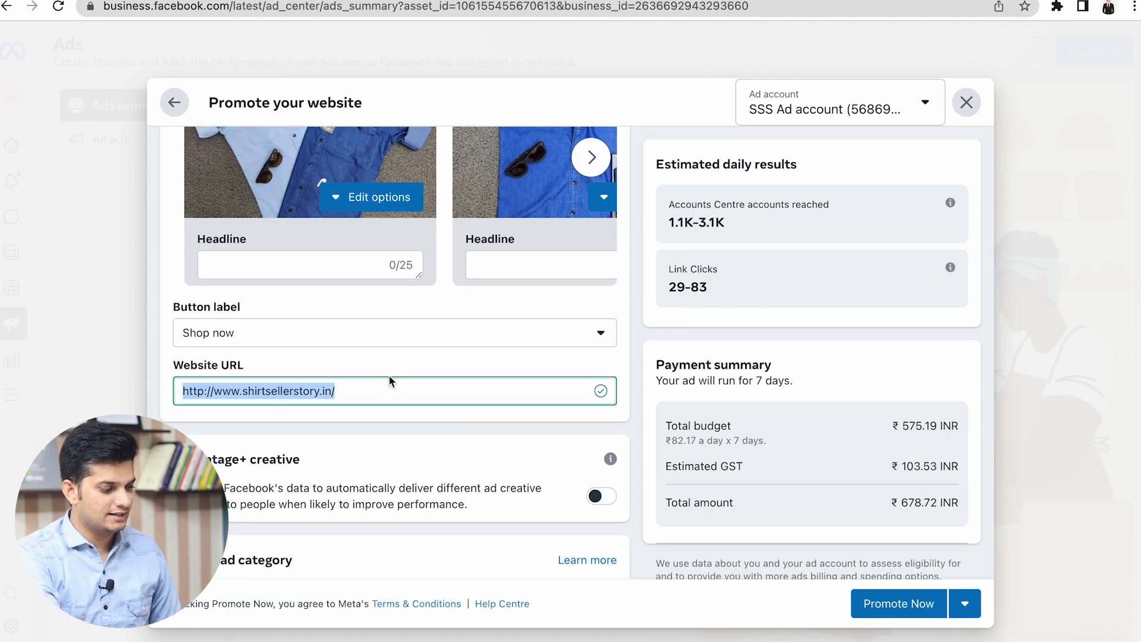
click(403, 366)
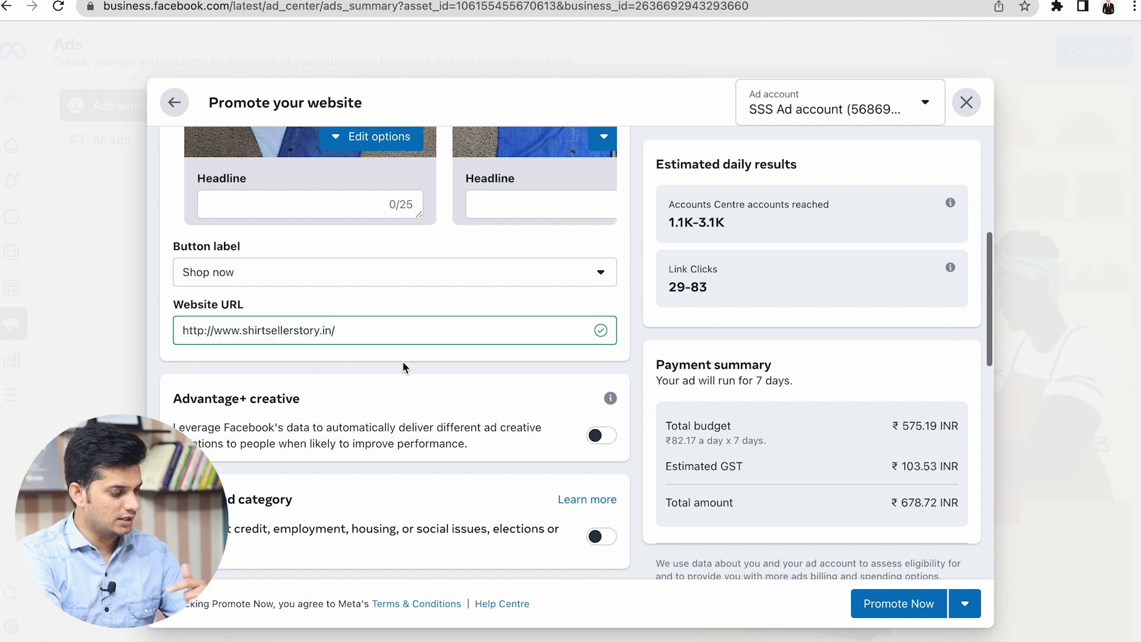
Read the Advantage+ creative section and toggle the option on and back off.
scroll(403, 367, down, 3)
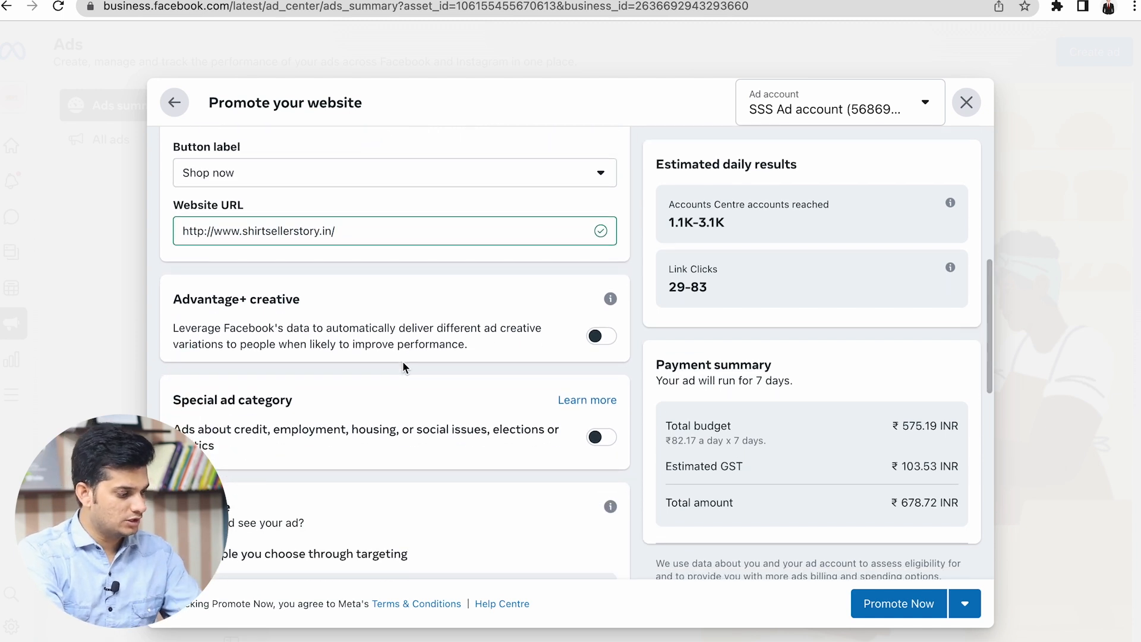
drag(172, 298, 320, 306)
click(320, 306)
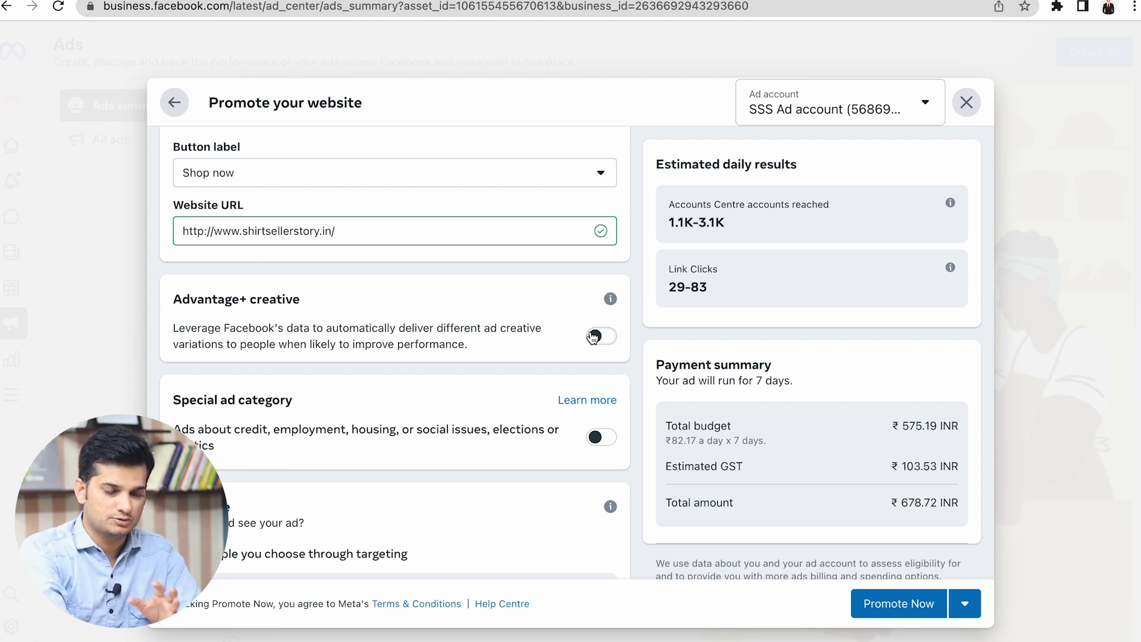
scroll(593, 337, down, 2)
click(606, 280)
click(606, 281)
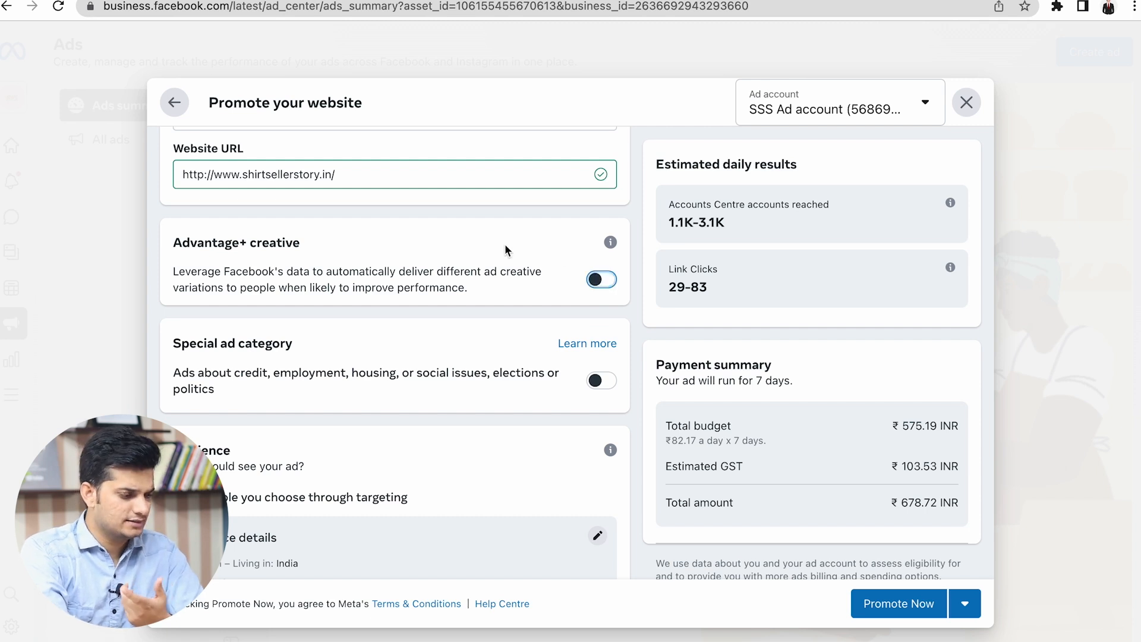
Review the Special ad category section and the current audience details of the website ad.
scroll(505, 246, down, 1)
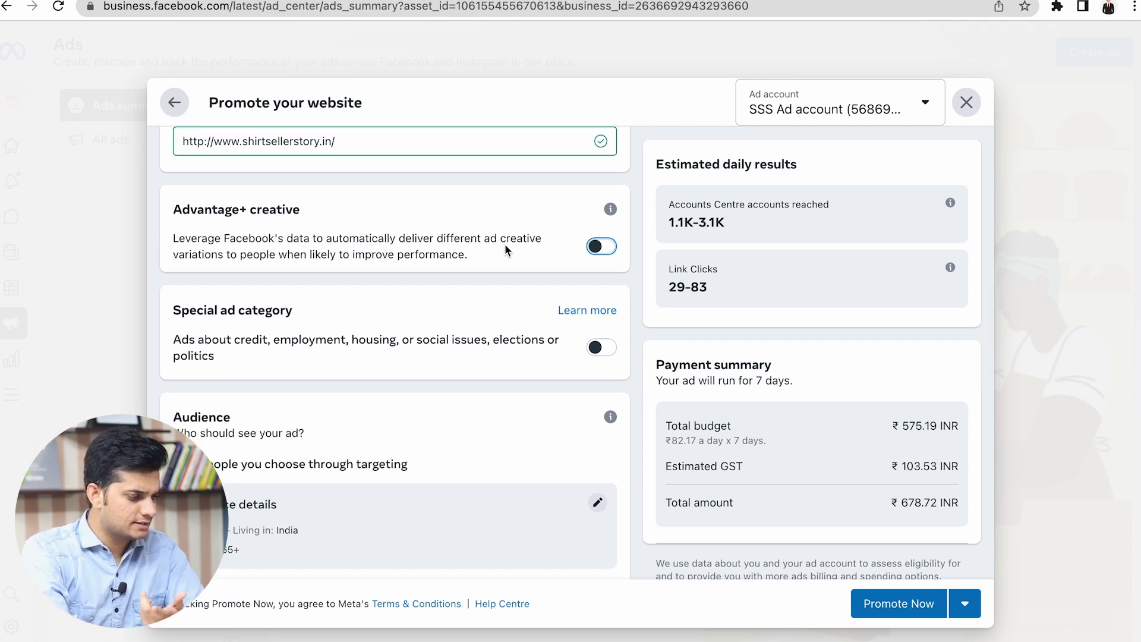
scroll(505, 243, down, 3)
drag(181, 221, 280, 253)
click(286, 255)
scroll(355, 255, down, 2)
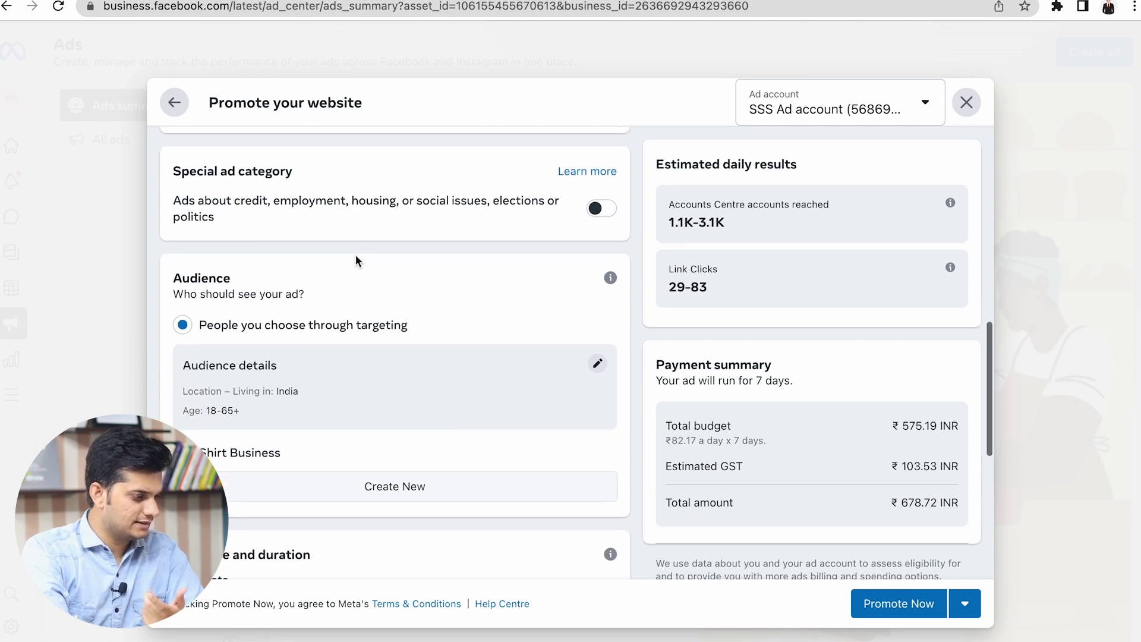
scroll(355, 255, down, 3)
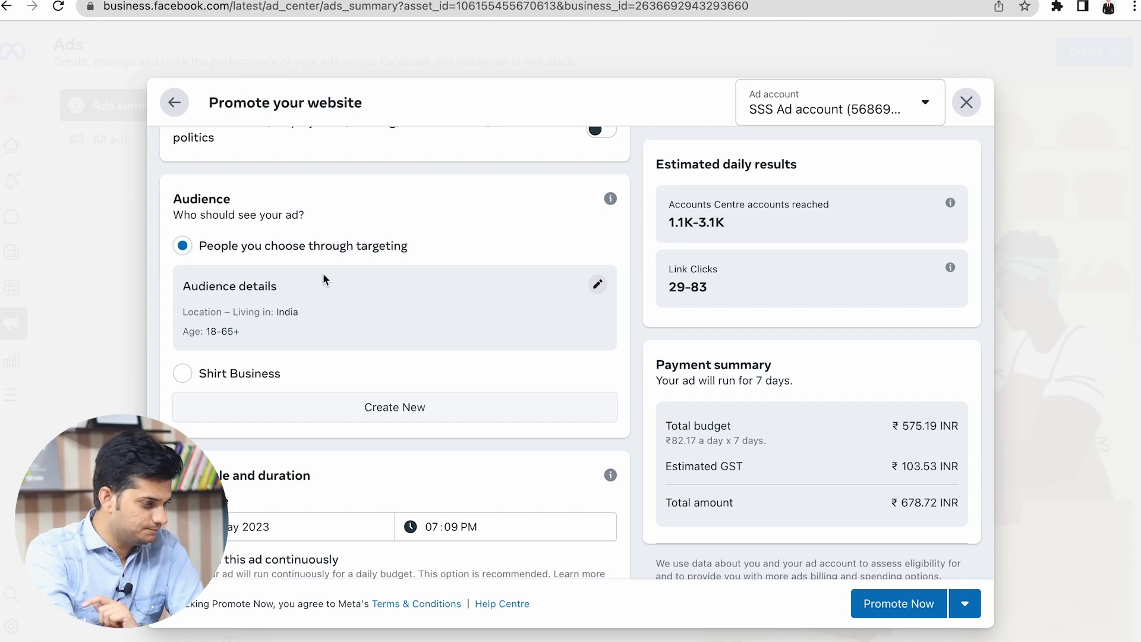
scroll(323, 273, down, 1)
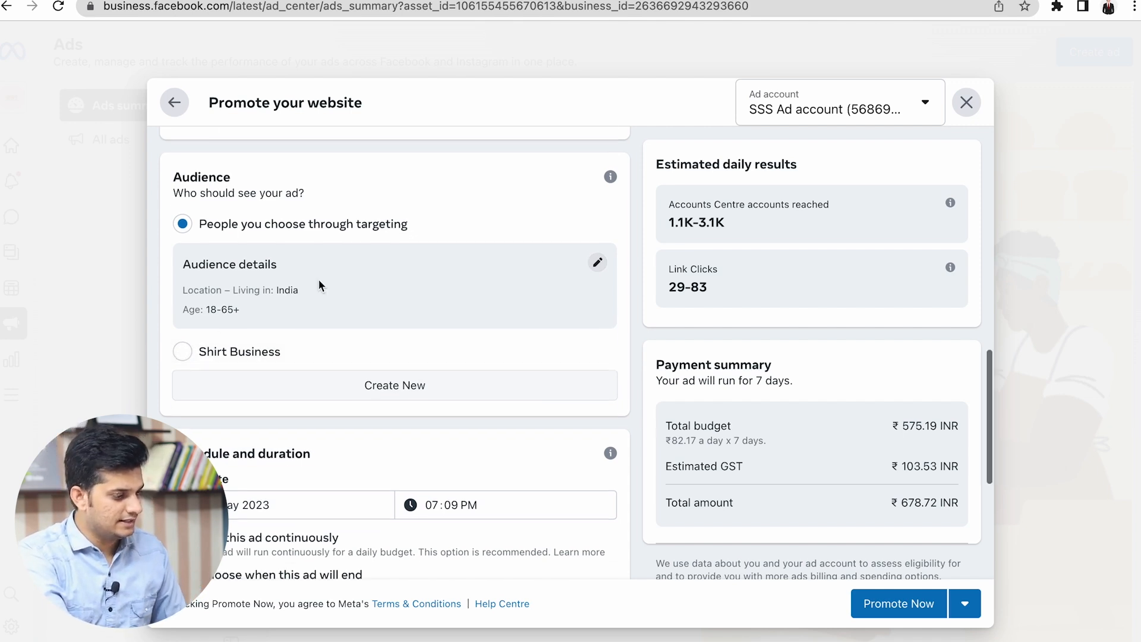
Open the targeted audience for editing and review its gender, age, location and detailed targeting options.
scroll(475, 278, up, 1)
click(597, 283)
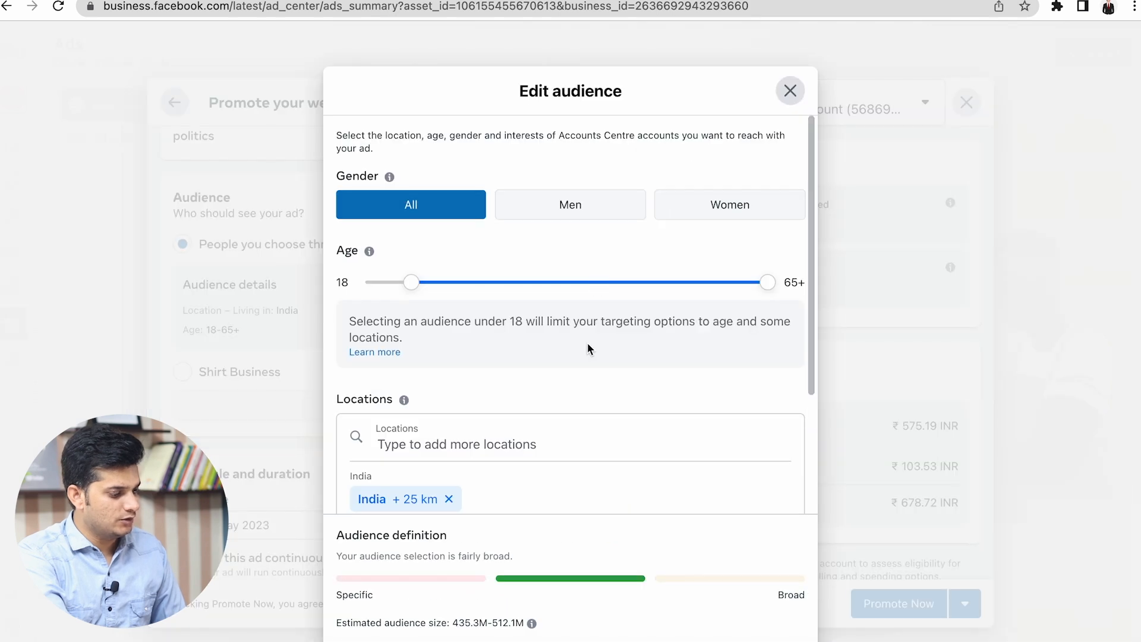
scroll(587, 343, down, 3)
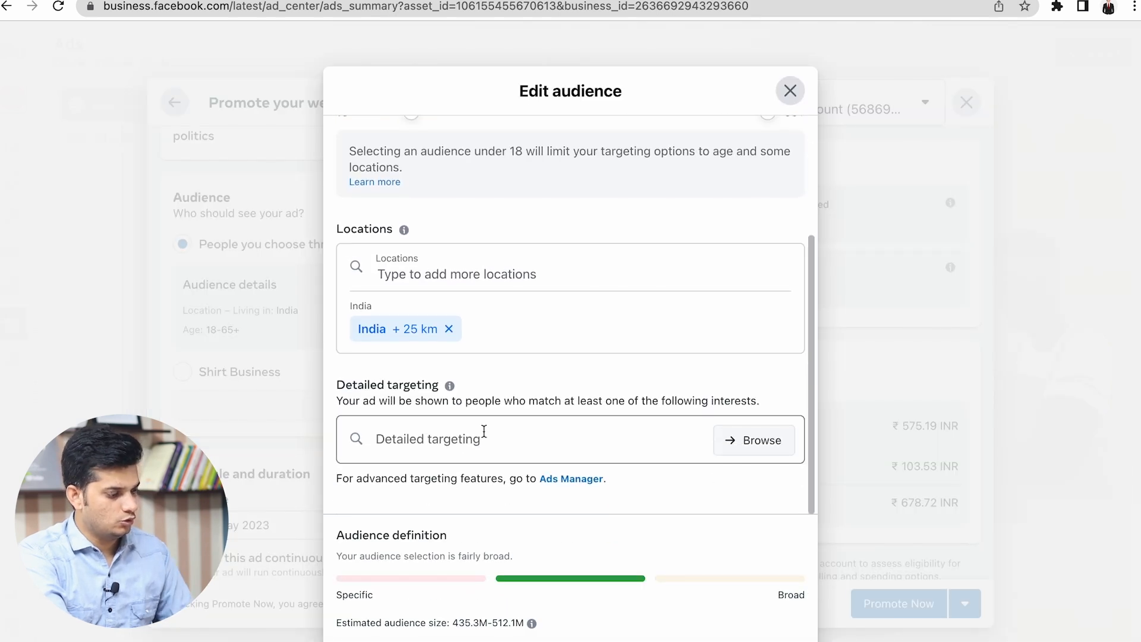
scroll(483, 427, up, 3)
scroll(501, 294, down, 2)
scroll(500, 294, down, 1)
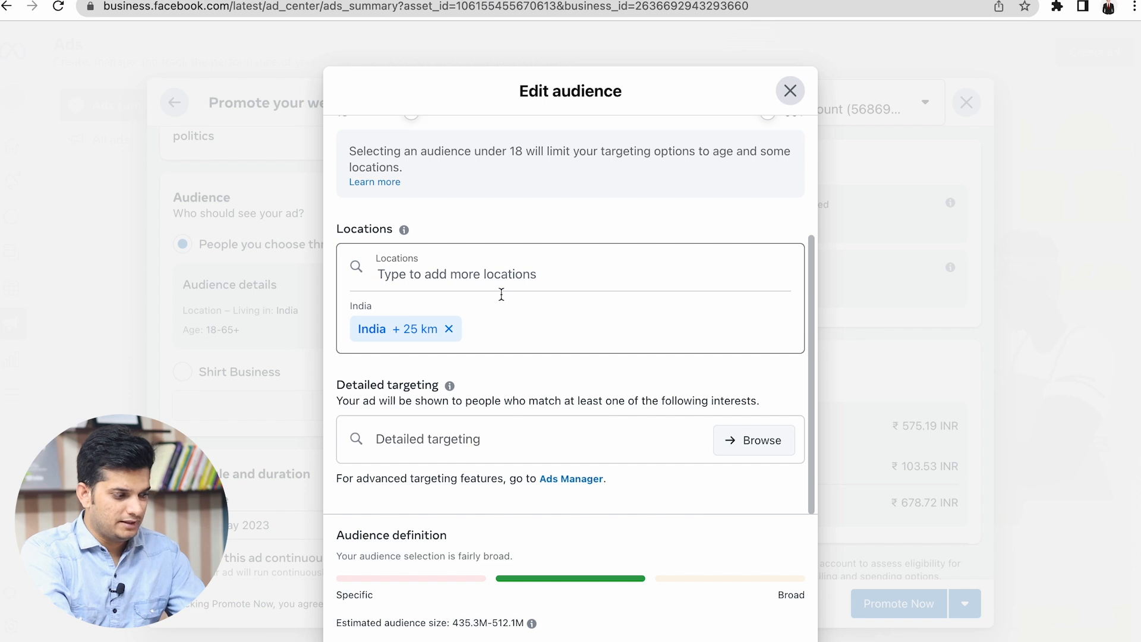
scroll(501, 294, up, 3)
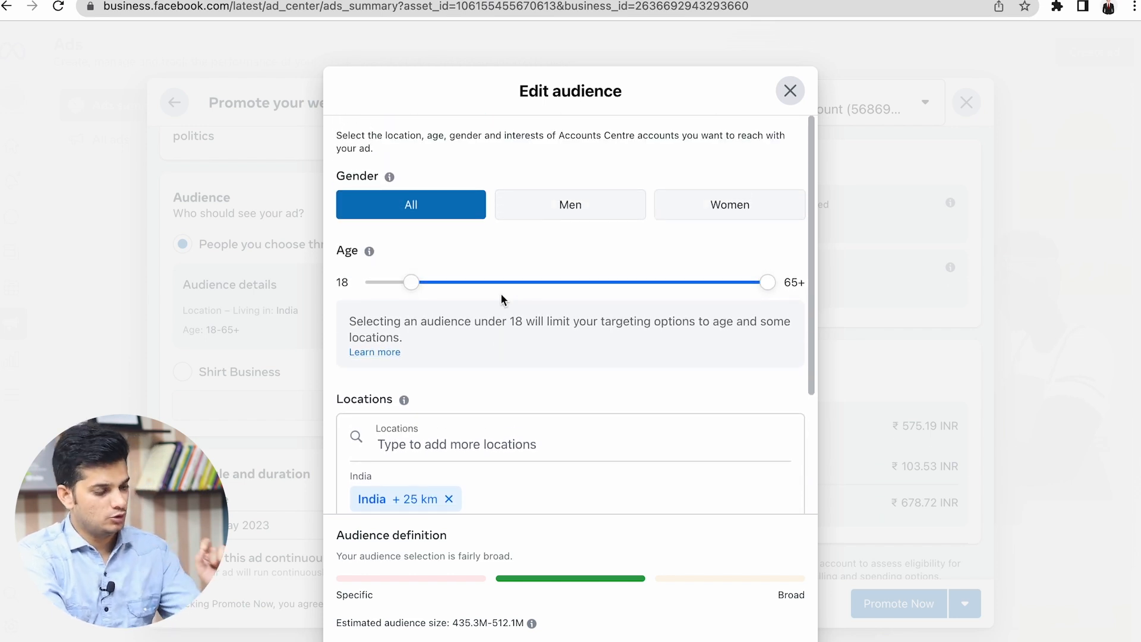
scroll(500, 295, down, 1)
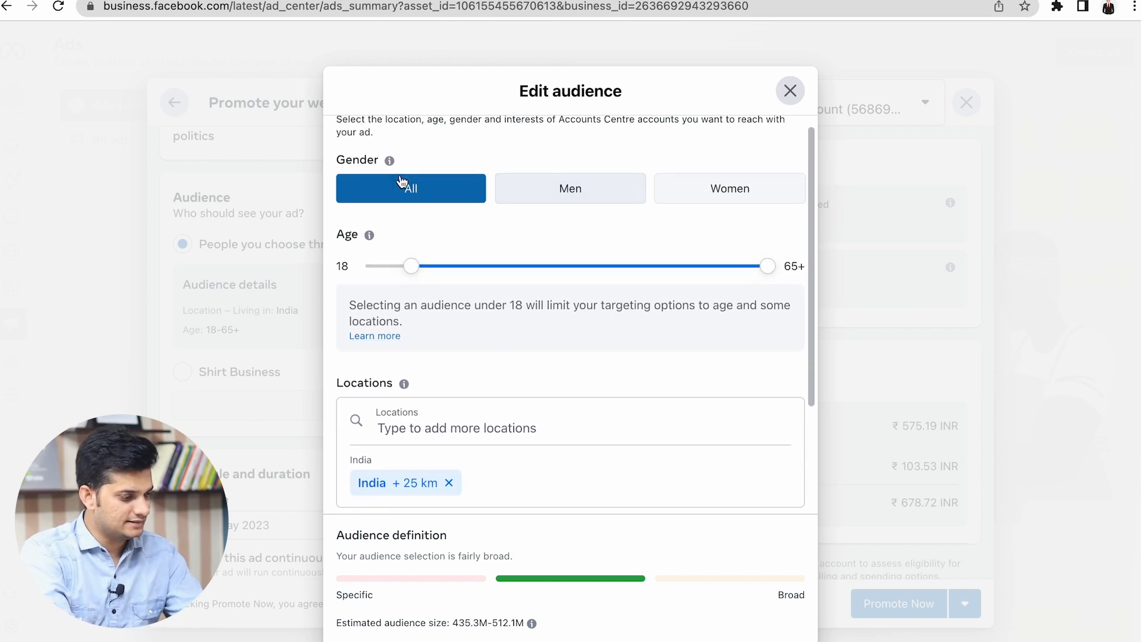
scroll(402, 243, down, 5)
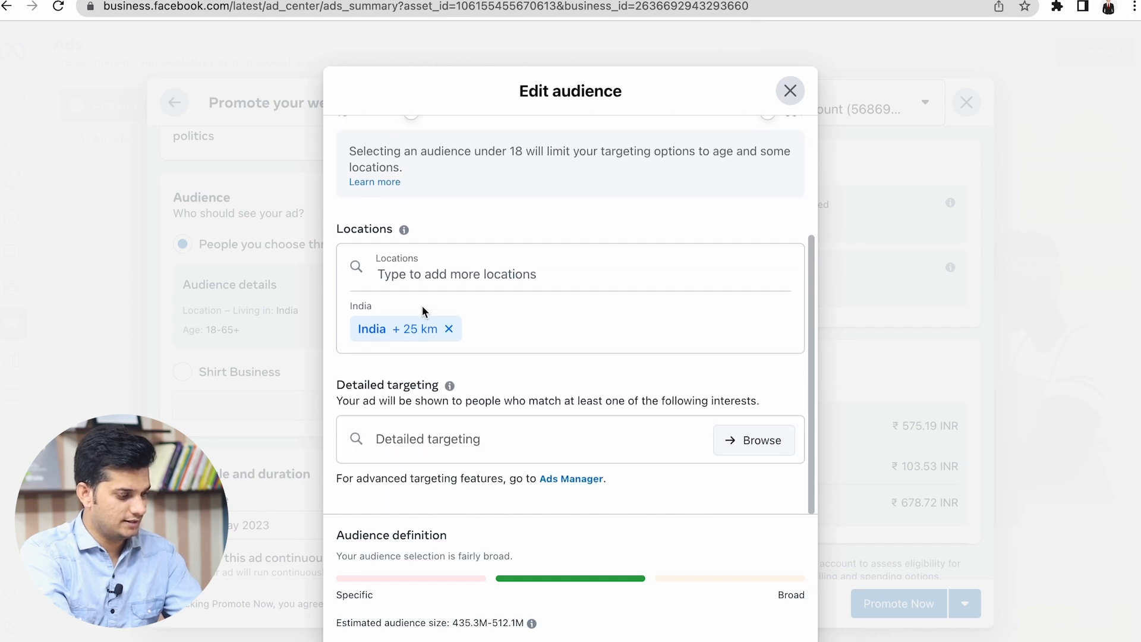
Browse the detailed targeting demographics, expanding Education, Financial income and Life events to examine their options.
click(436, 438)
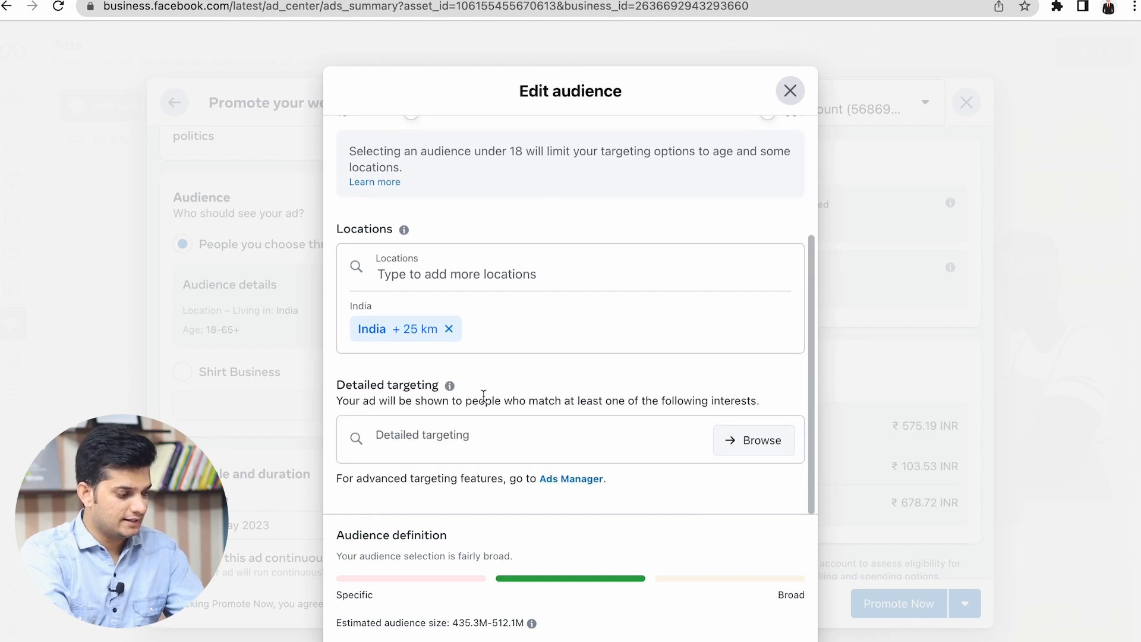
click(463, 431)
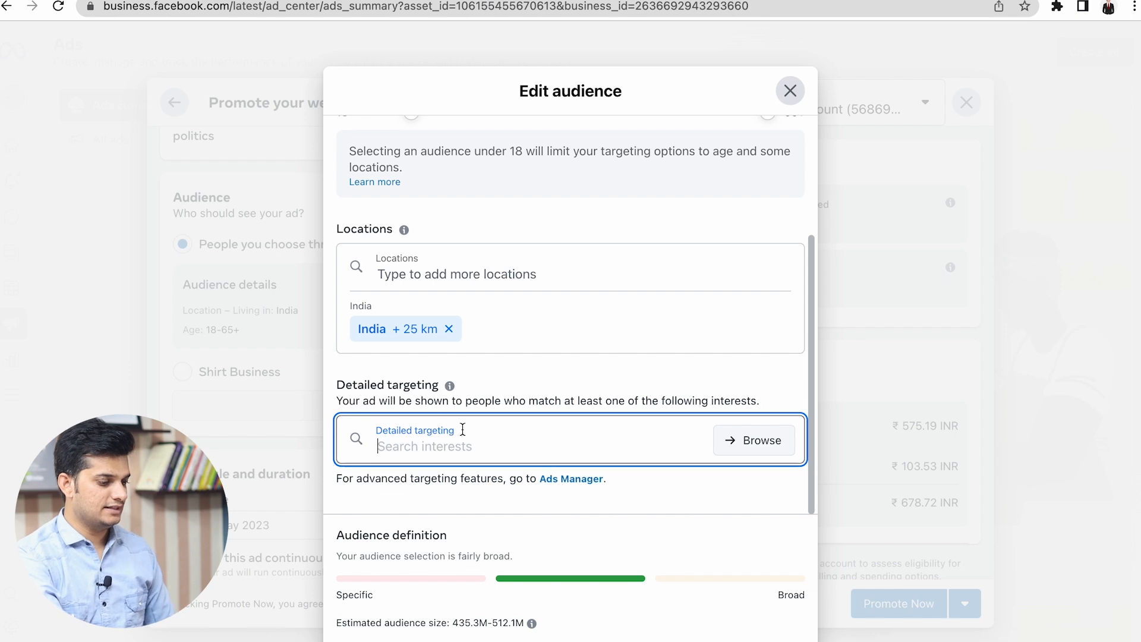
click(751, 440)
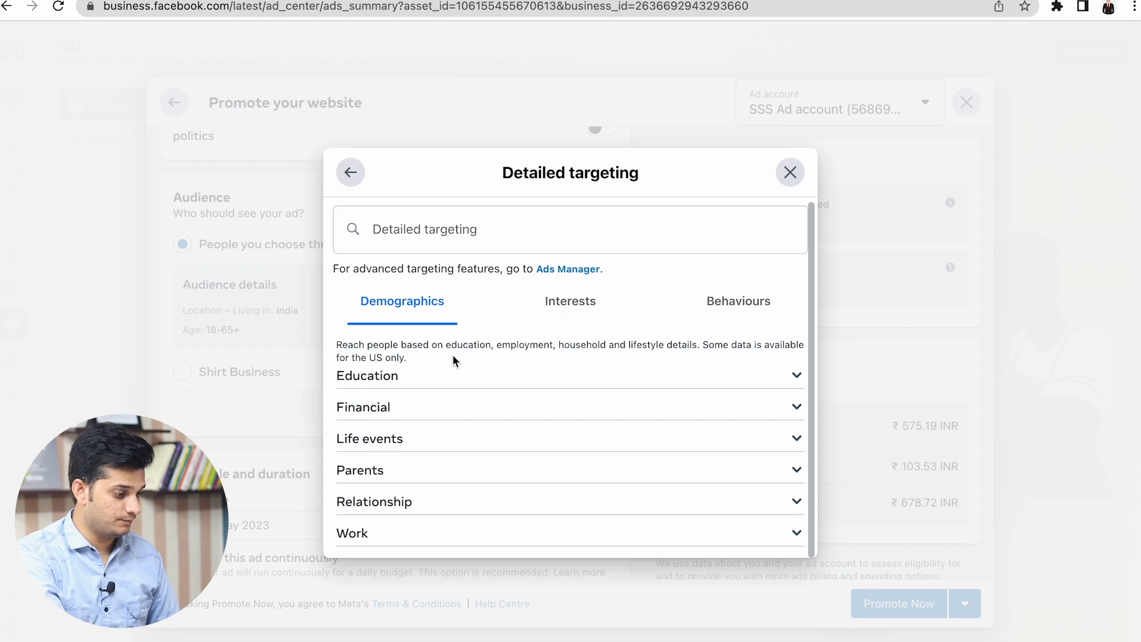
click(423, 375)
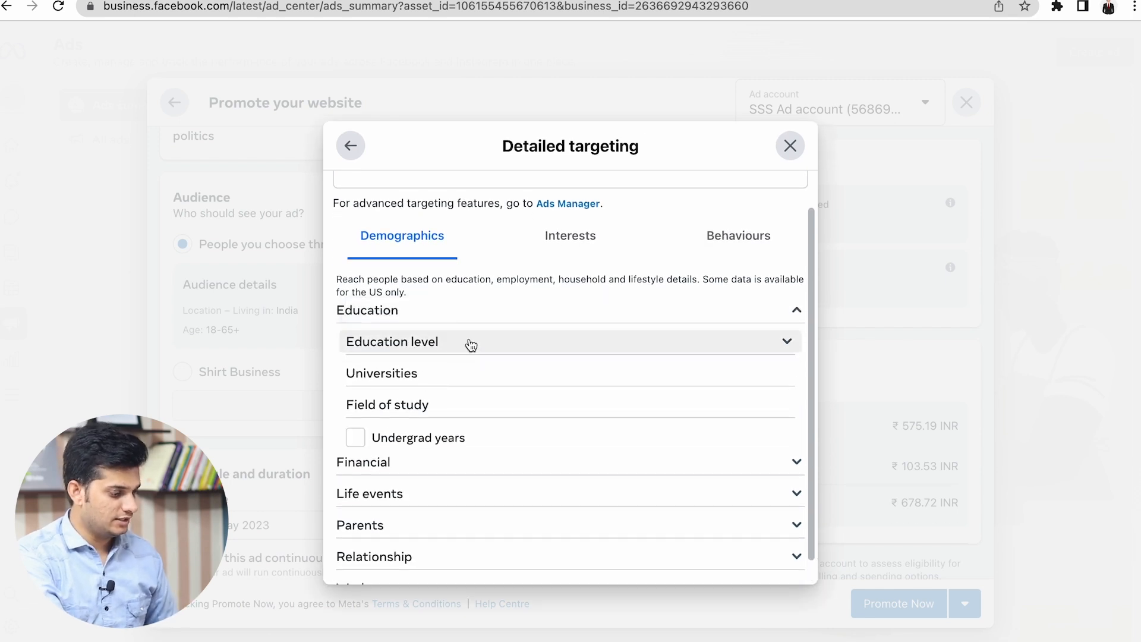
scroll(469, 356, down, 1)
click(445, 438)
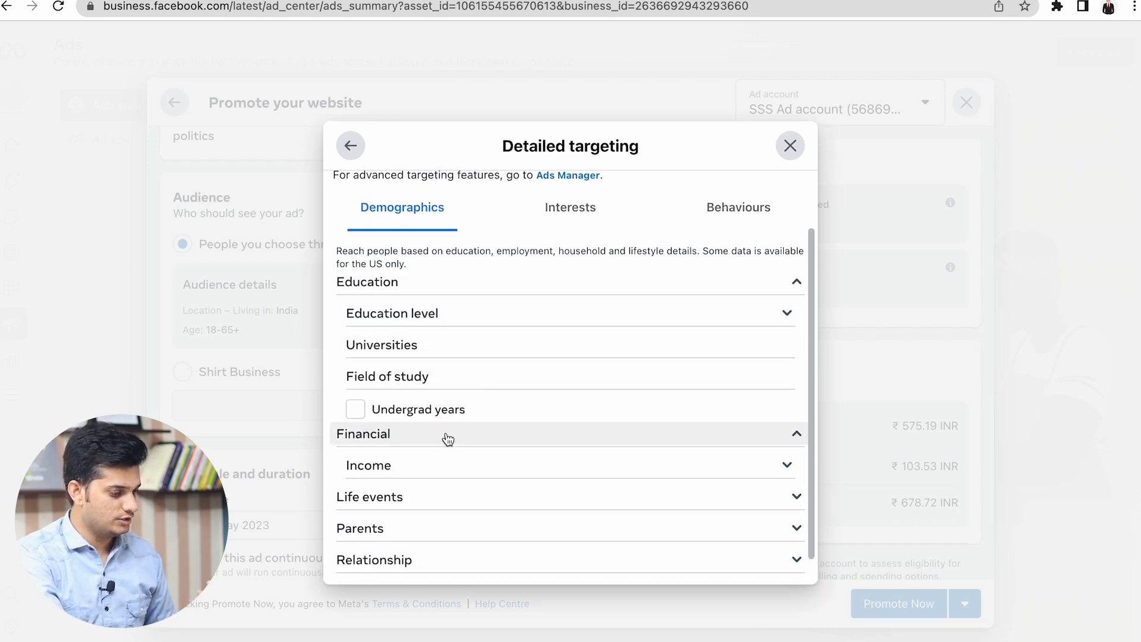
scroll(448, 439, down, 1)
click(448, 439)
scroll(445, 438, down, 2)
click(431, 475)
scroll(431, 479, down, 5)
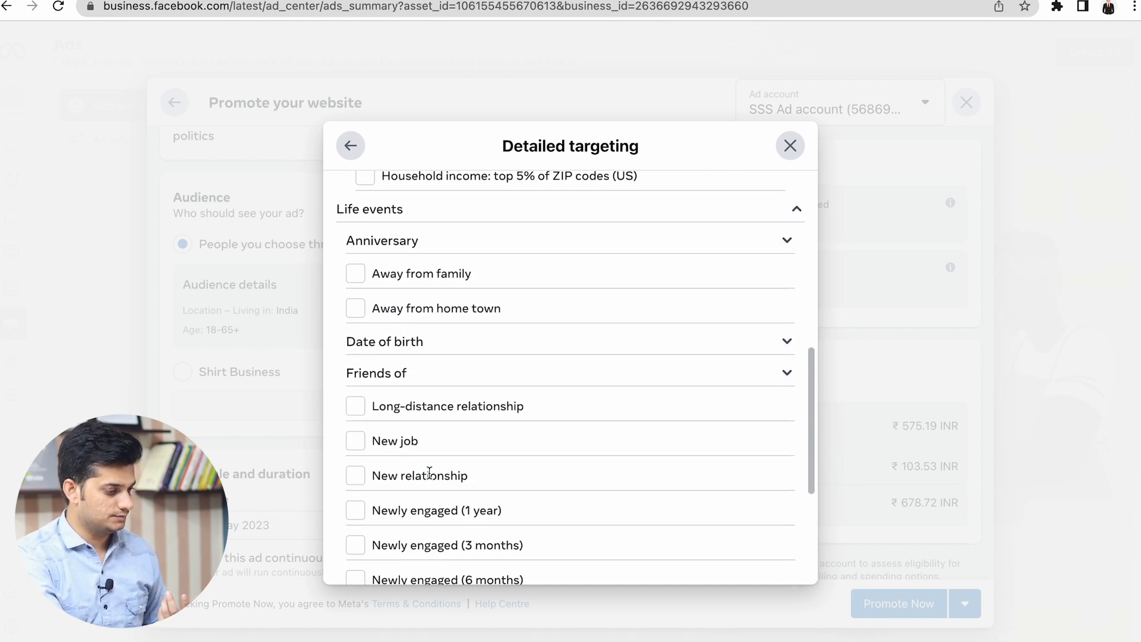
scroll(430, 479, down, 1)
scroll(434, 330, up, 10)
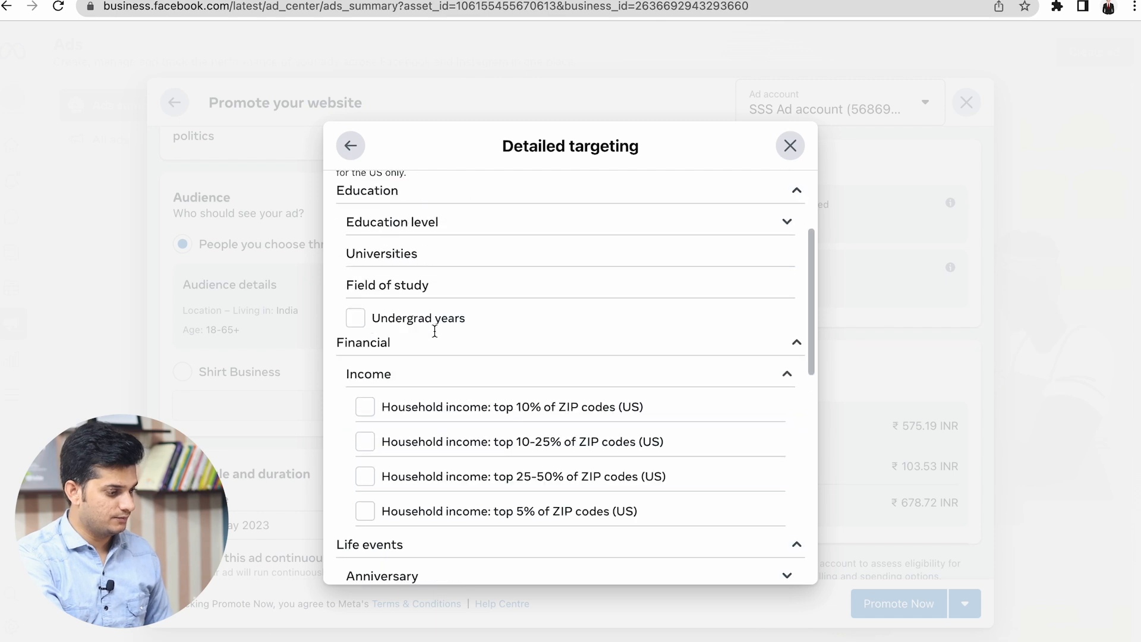
Examine the detailed targeting interests, expanding the Business and industry category.
click(555, 280)
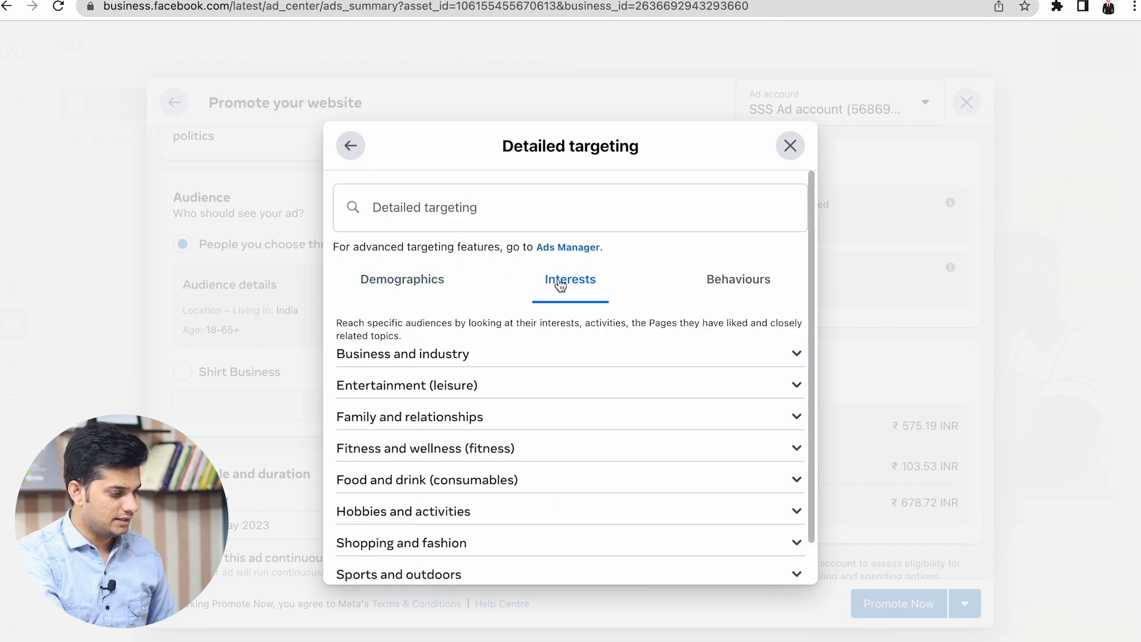
click(484, 357)
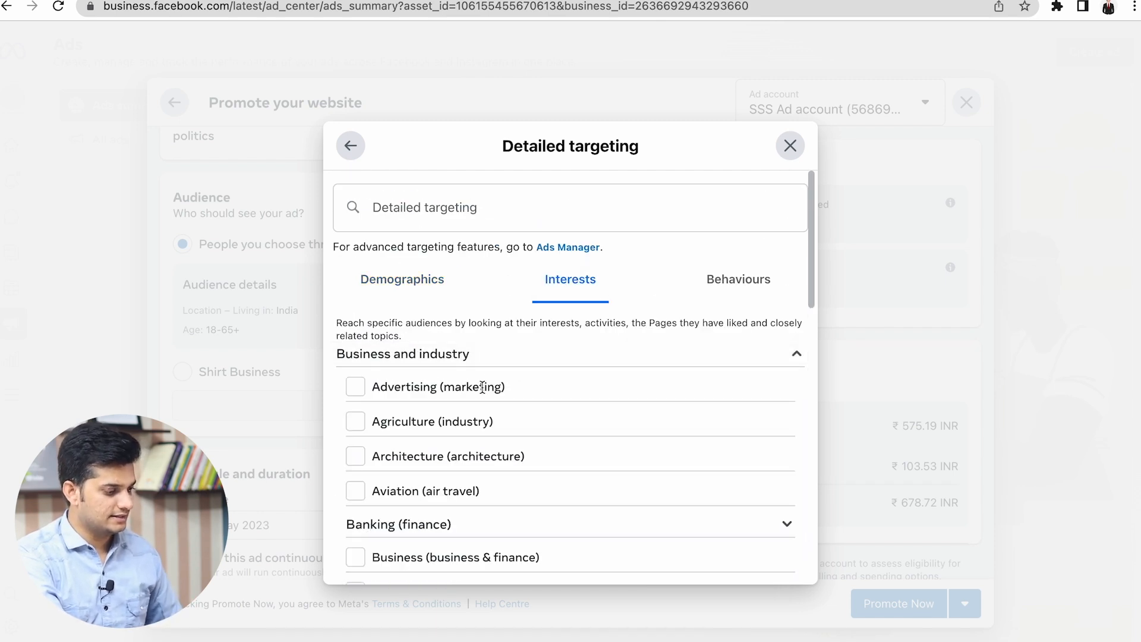
scroll(457, 430, down, 3)
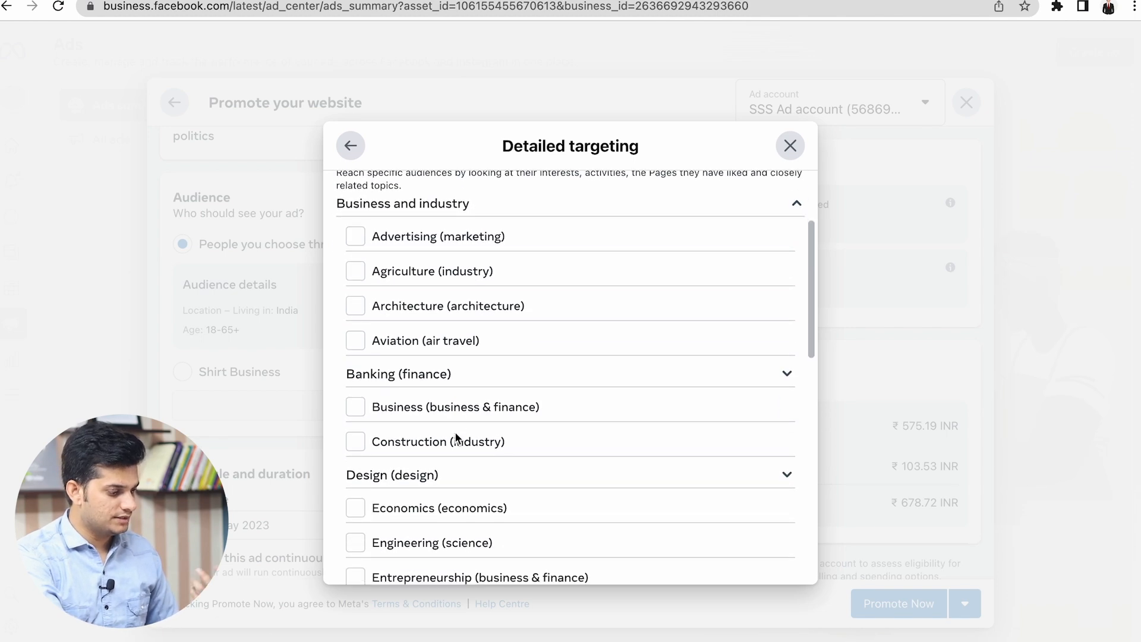
scroll(513, 411, down, 2)
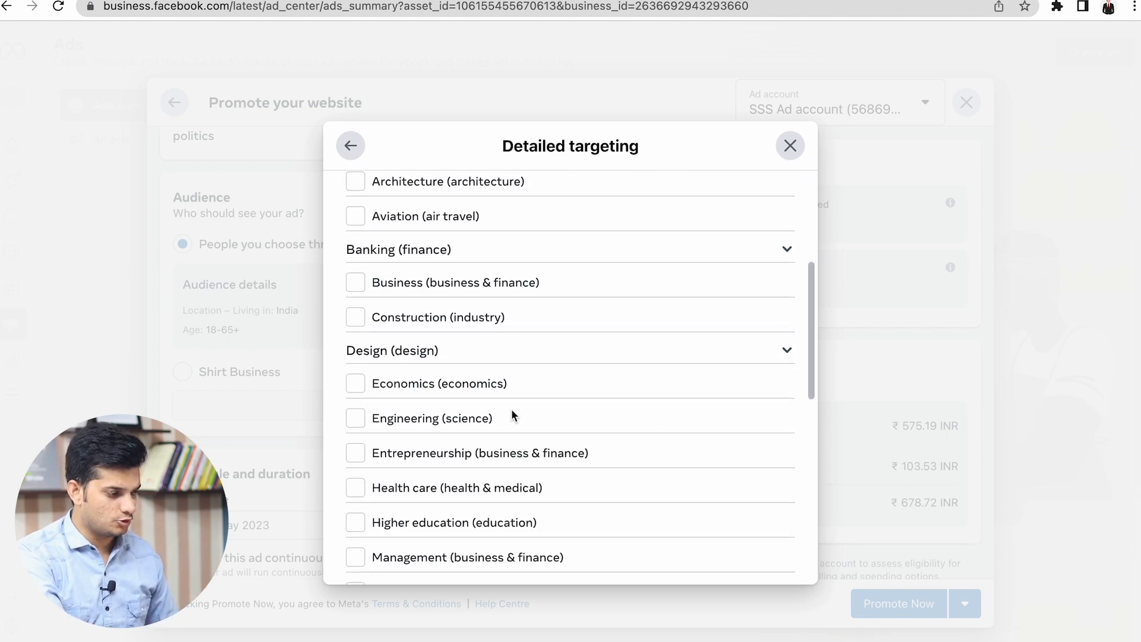
scroll(513, 414, up, 5)
Examine the detailed targeting behaviours, expanding the Anniversary and Mobile Device User categories.
click(729, 277)
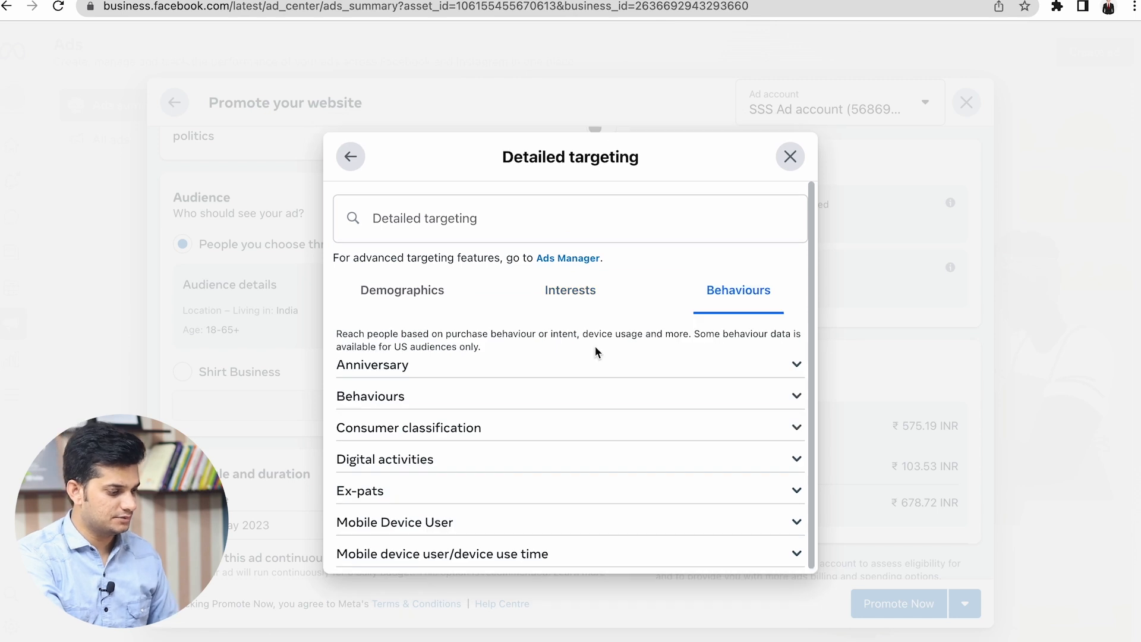
click(448, 371)
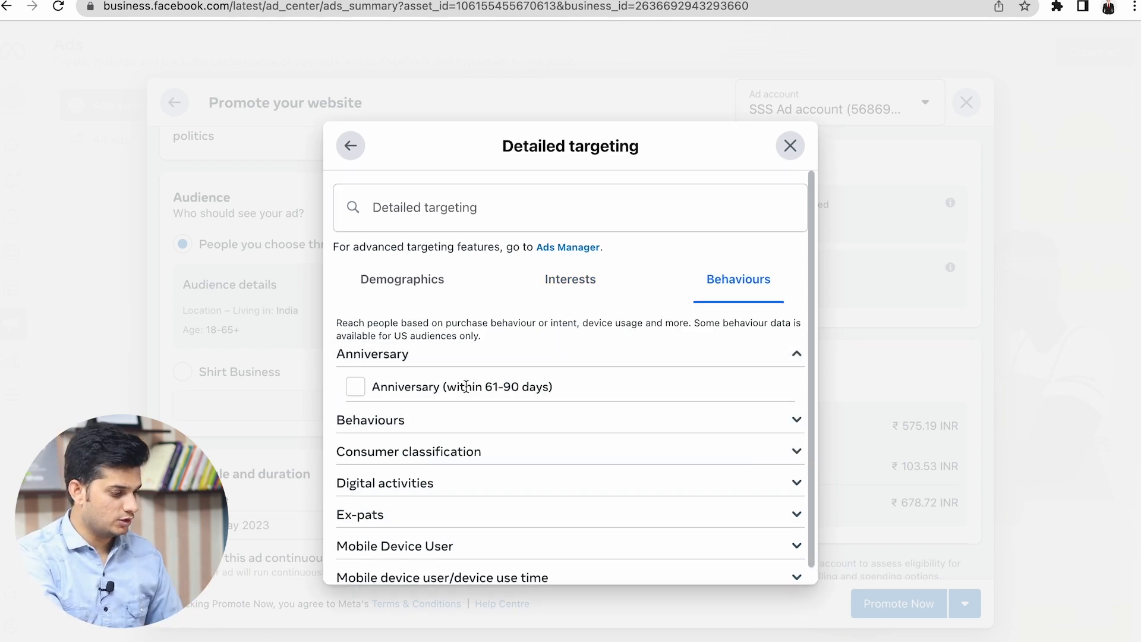
scroll(465, 386, down, 1)
click(428, 527)
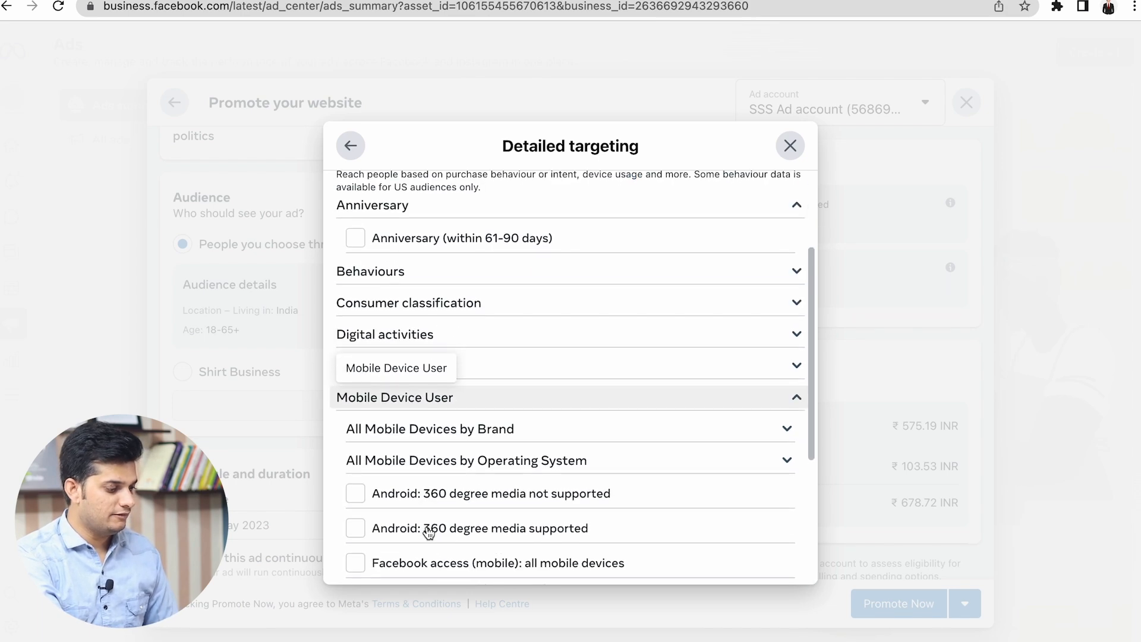
scroll(475, 407, down, 5)
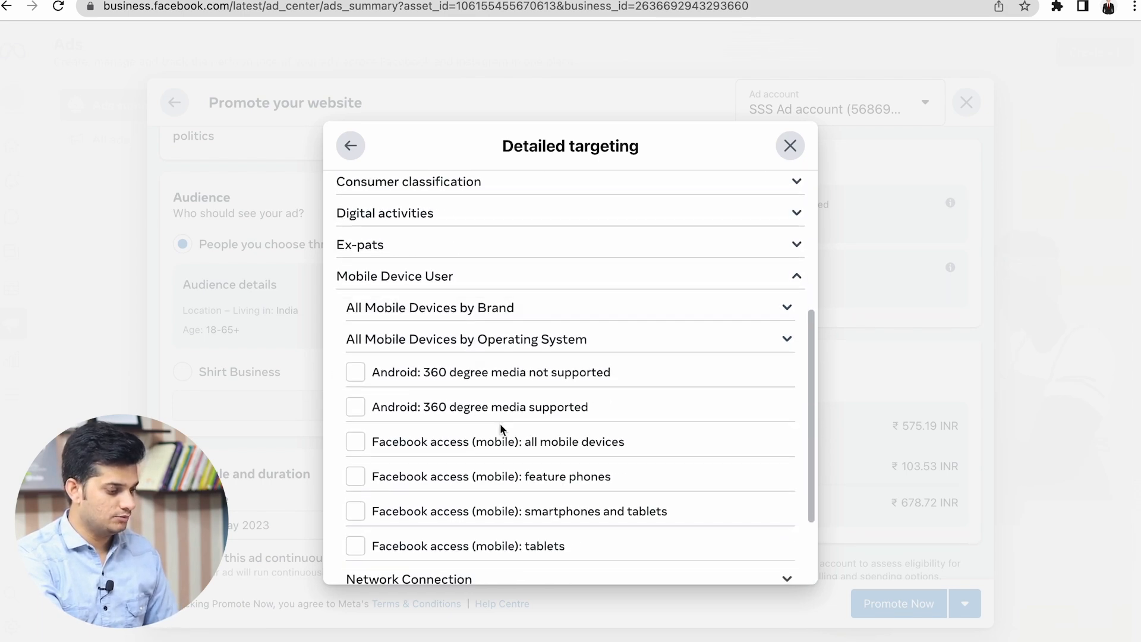
scroll(500, 422, down, 1)
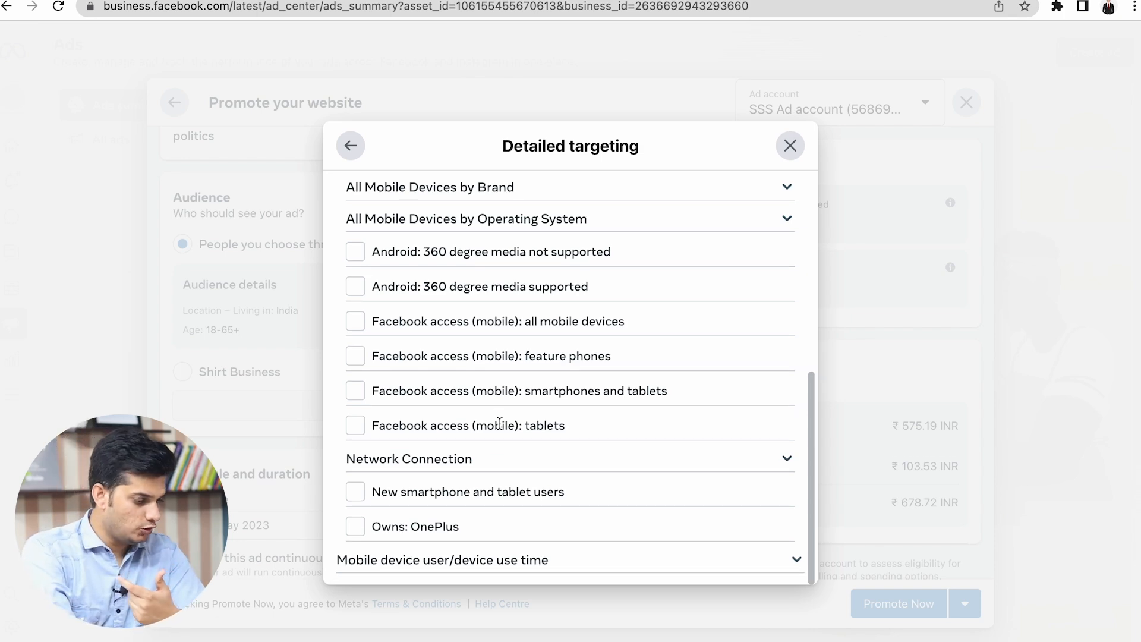
scroll(445, 351, up, 8)
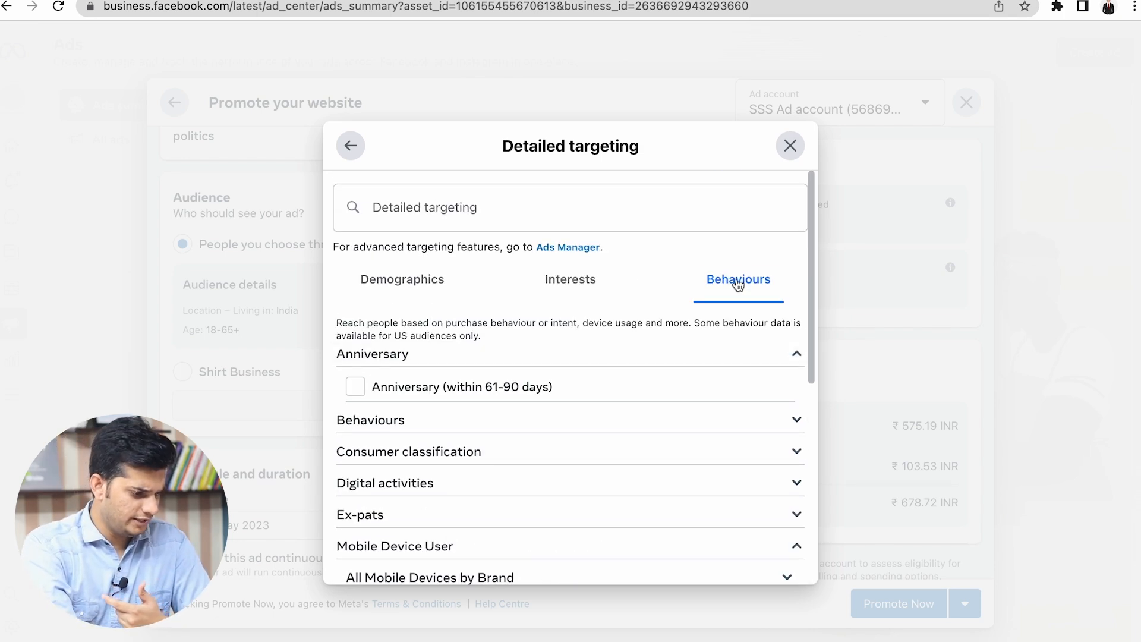
Leave the detailed targeting browser, check the audience definition, and close the audience editor without saving.
click(794, 353)
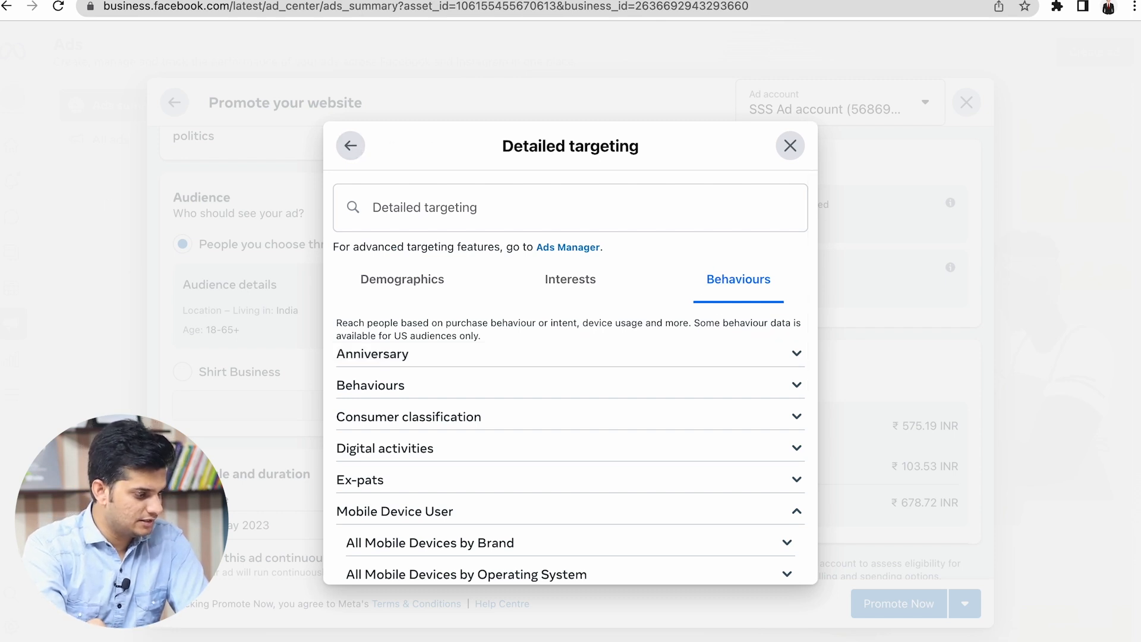
click(351, 147)
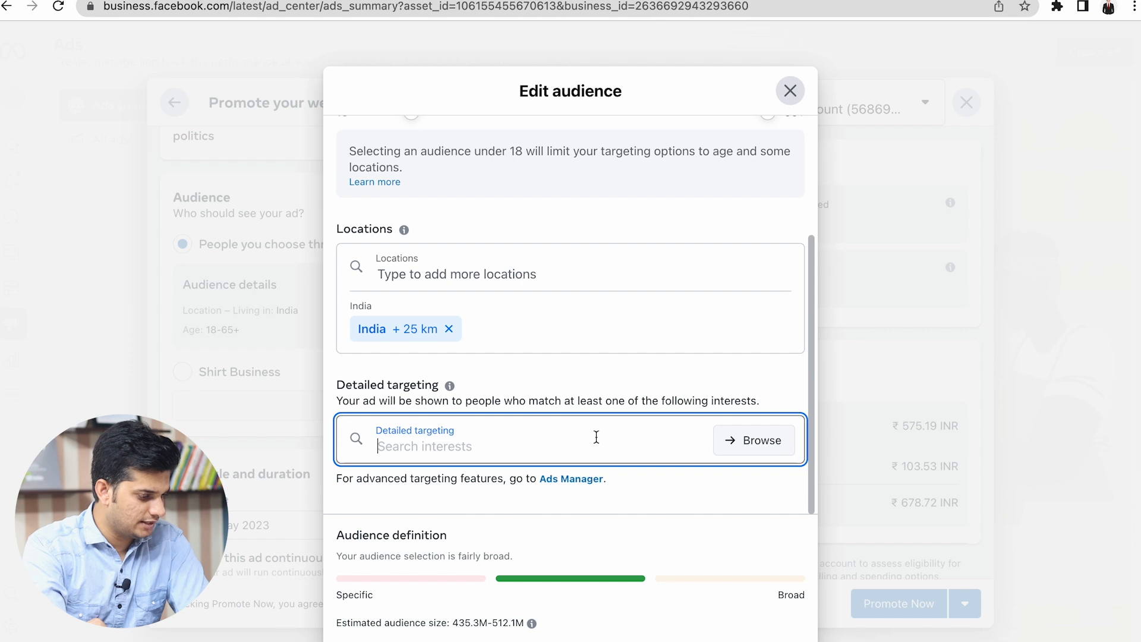
click(569, 506)
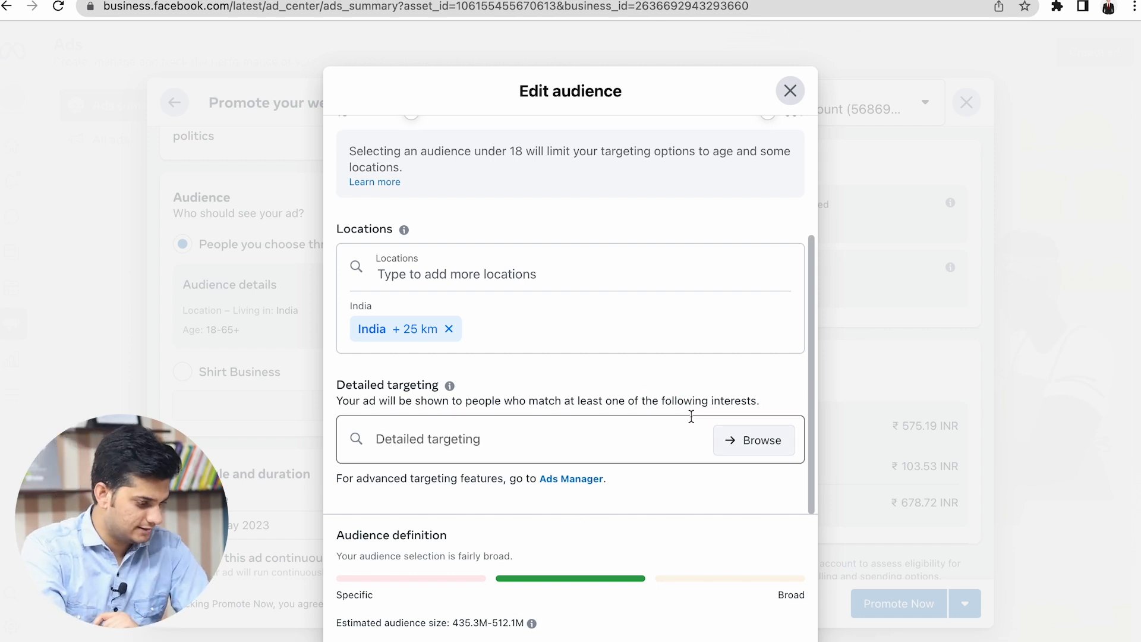
drag(353, 536, 440, 537)
click(439, 536)
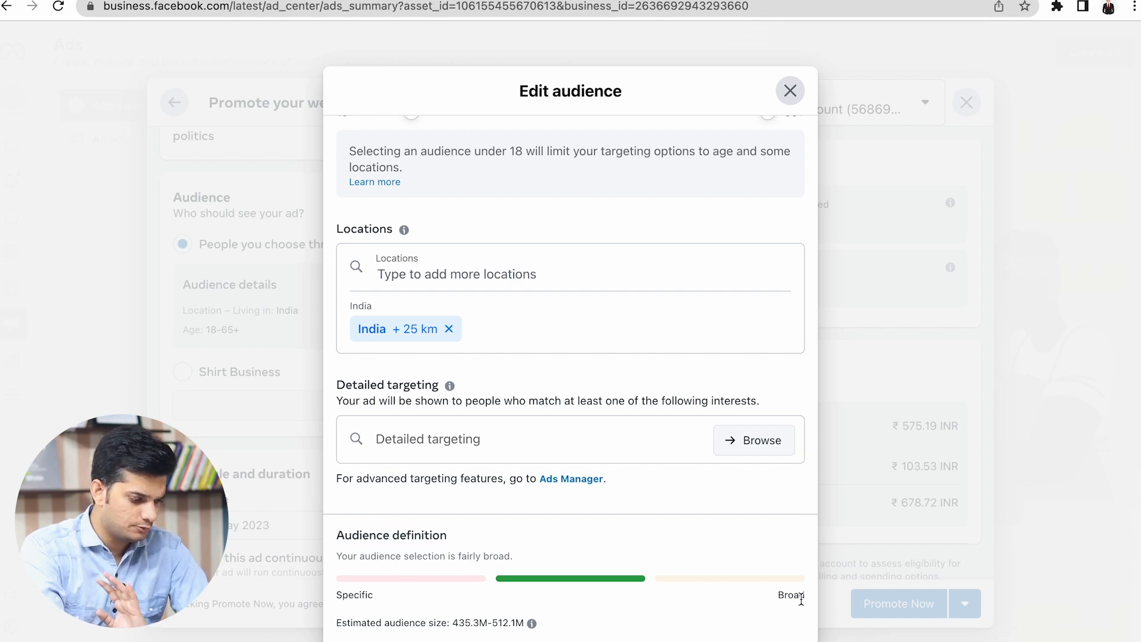
scroll(663, 542, down, 2)
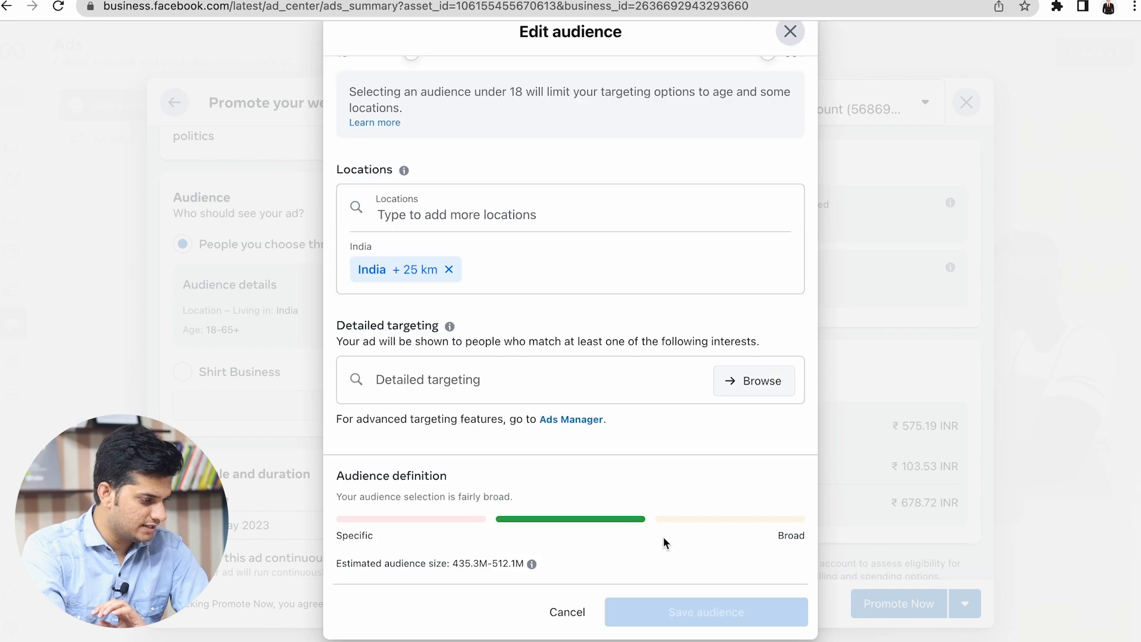
scroll(612, 436, up, 3)
click(796, 39)
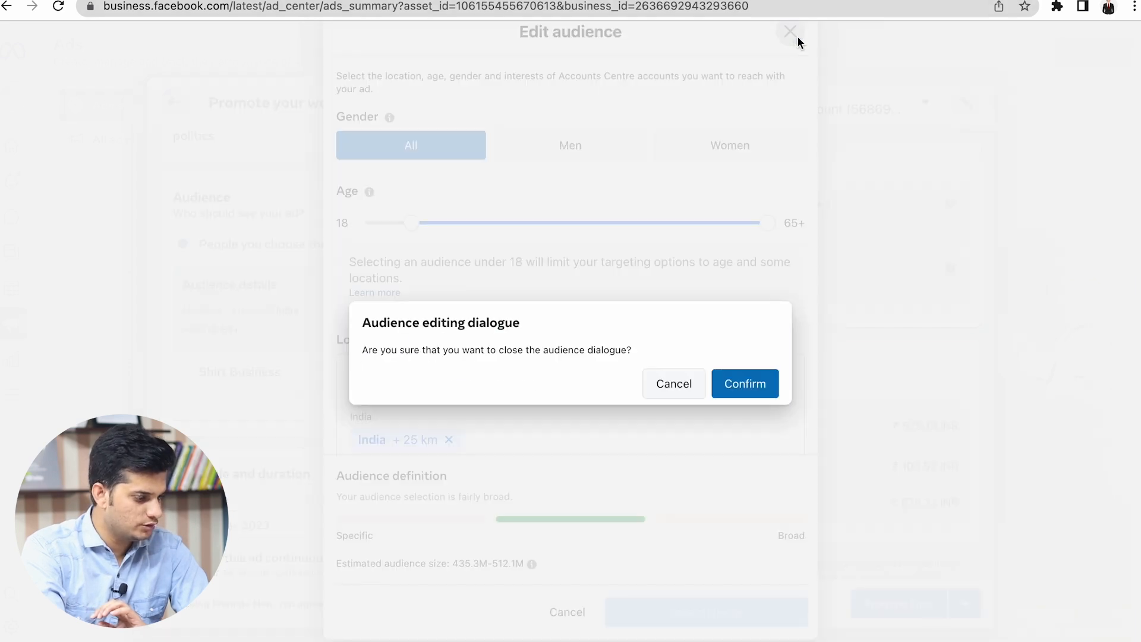
click(734, 392)
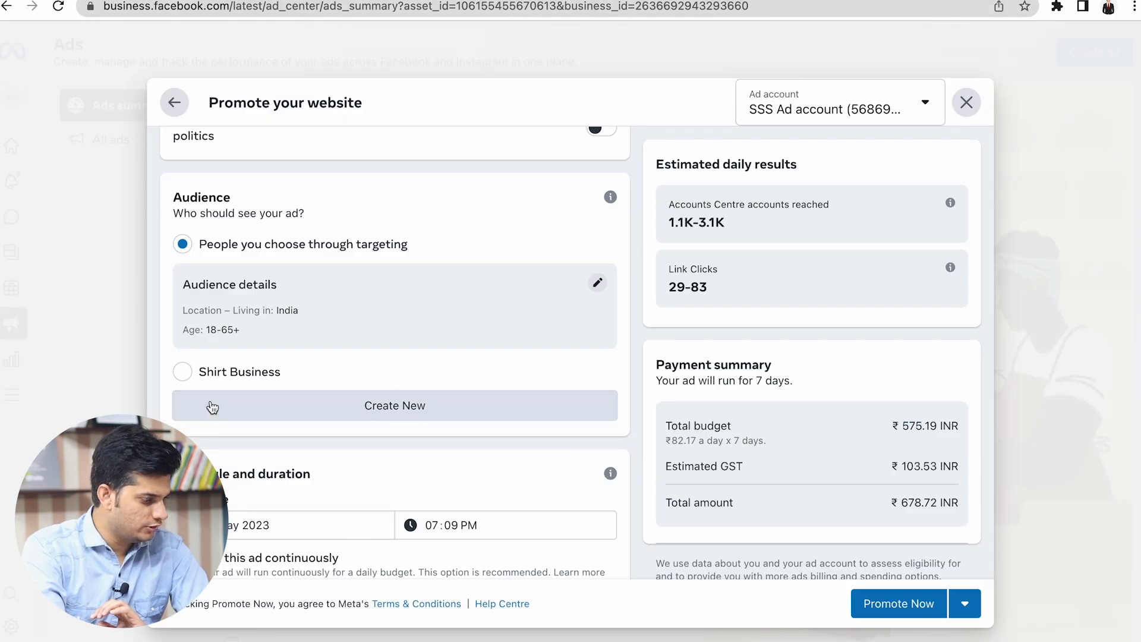
Choose the saved Shirt Business audience and set the ad to run continuously.
click(220, 372)
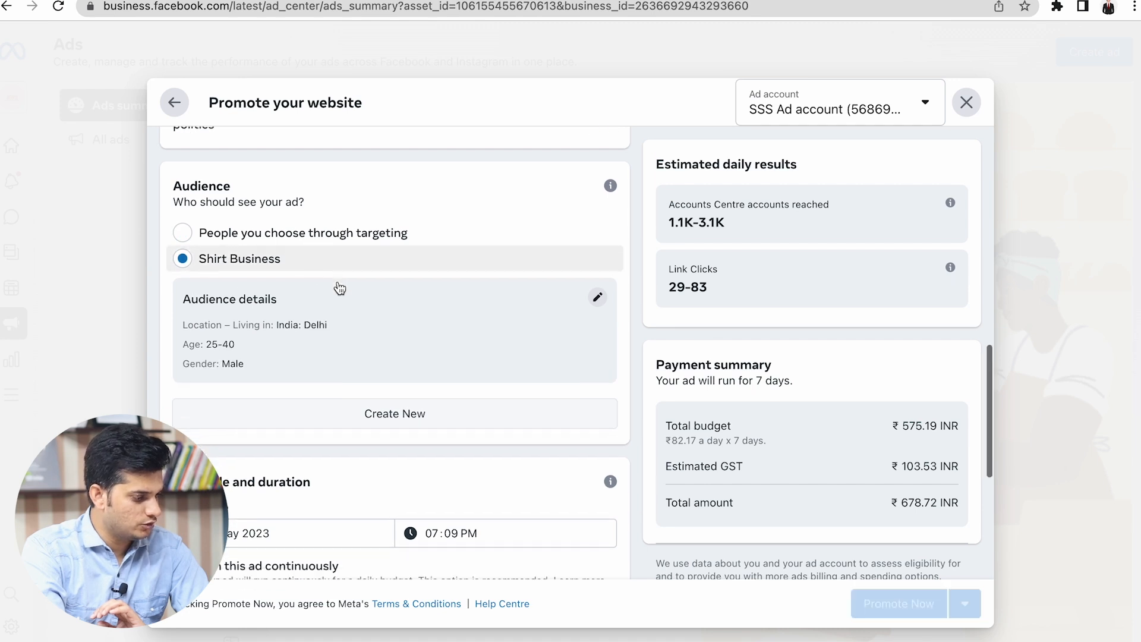
scroll(339, 288, down, 3)
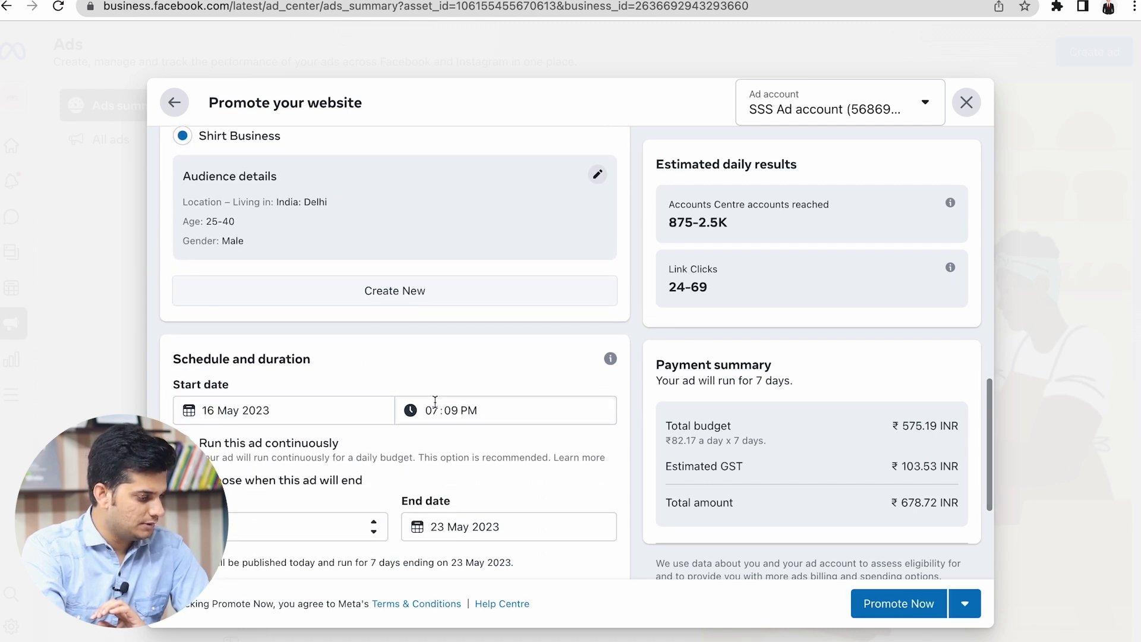
scroll(435, 402, down, 1)
drag(173, 320, 300, 322)
click(301, 322)
scroll(304, 324, down, 2)
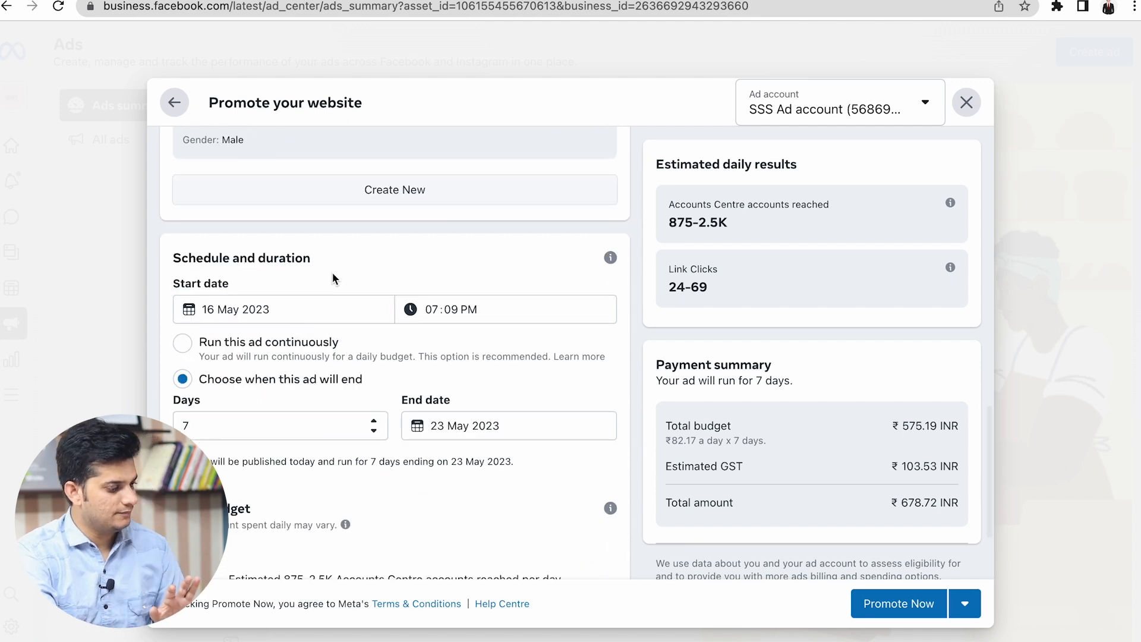
scroll(262, 342, down, 1)
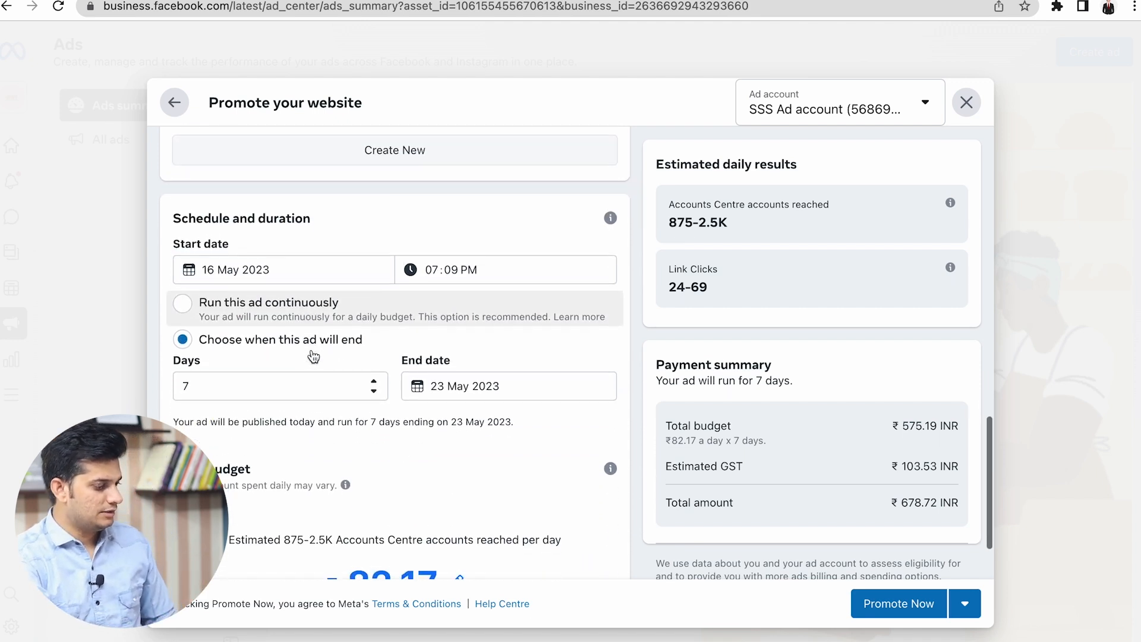
click(273, 316)
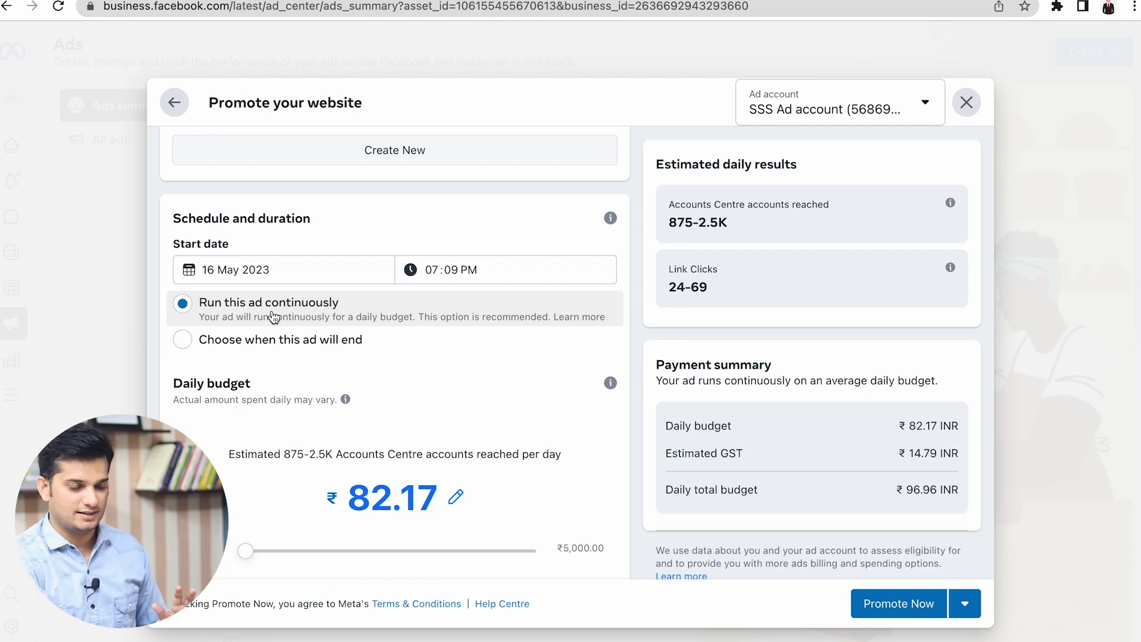
Restrict the ad placements to Instagram only, excluding Facebook and Messenger.
scroll(350, 404, down, 2)
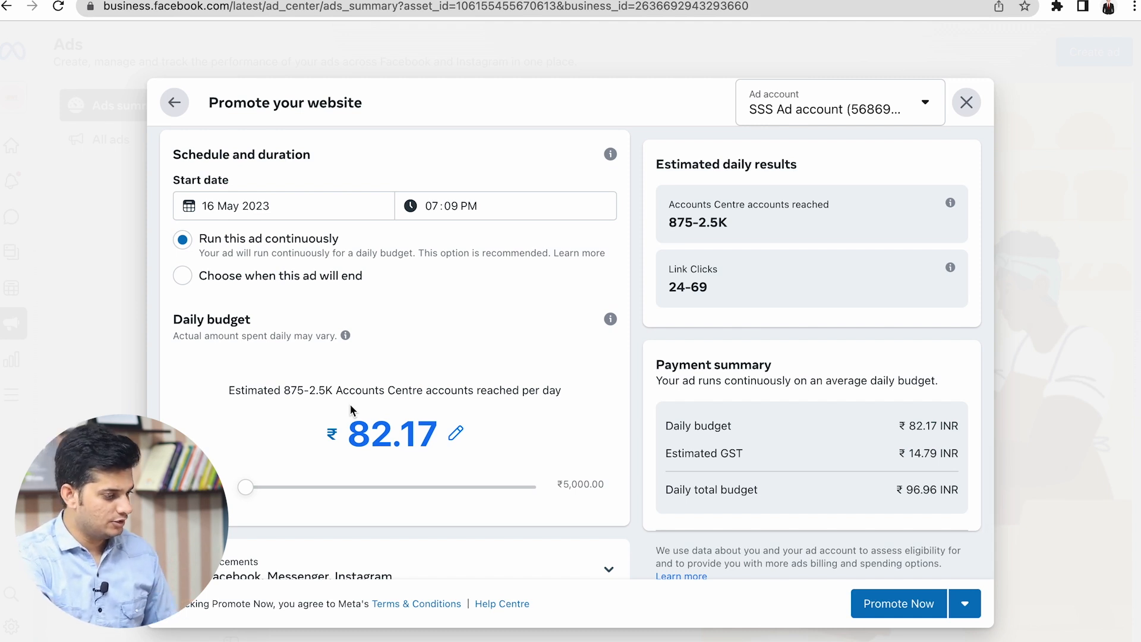
scroll(442, 423, down, 3)
click(345, 428)
scroll(345, 427, down, 2)
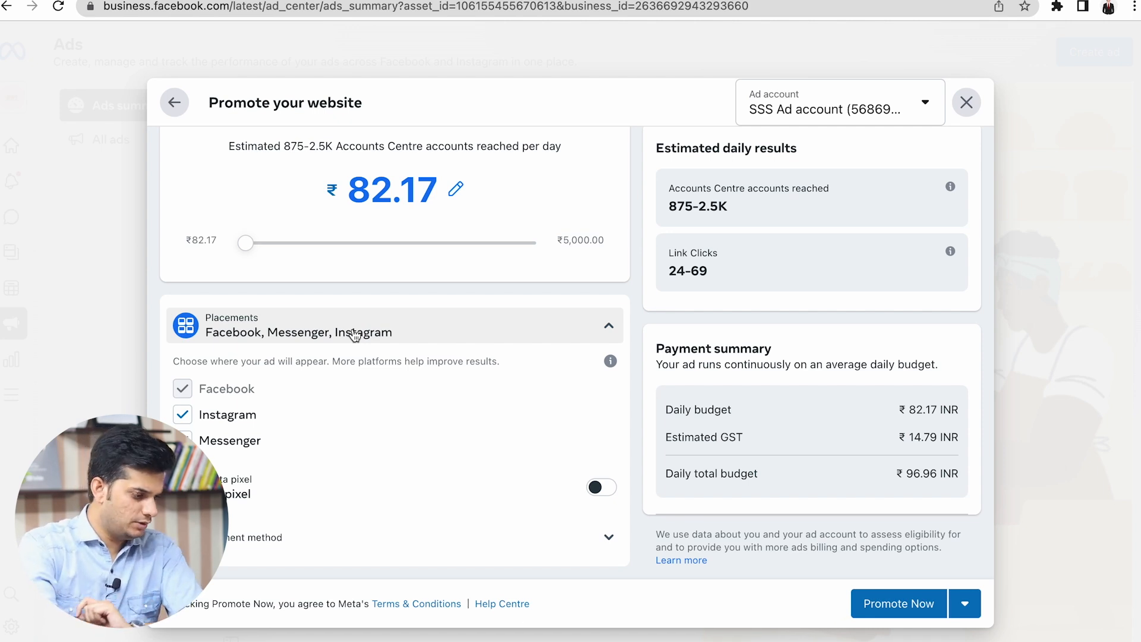
click(203, 443)
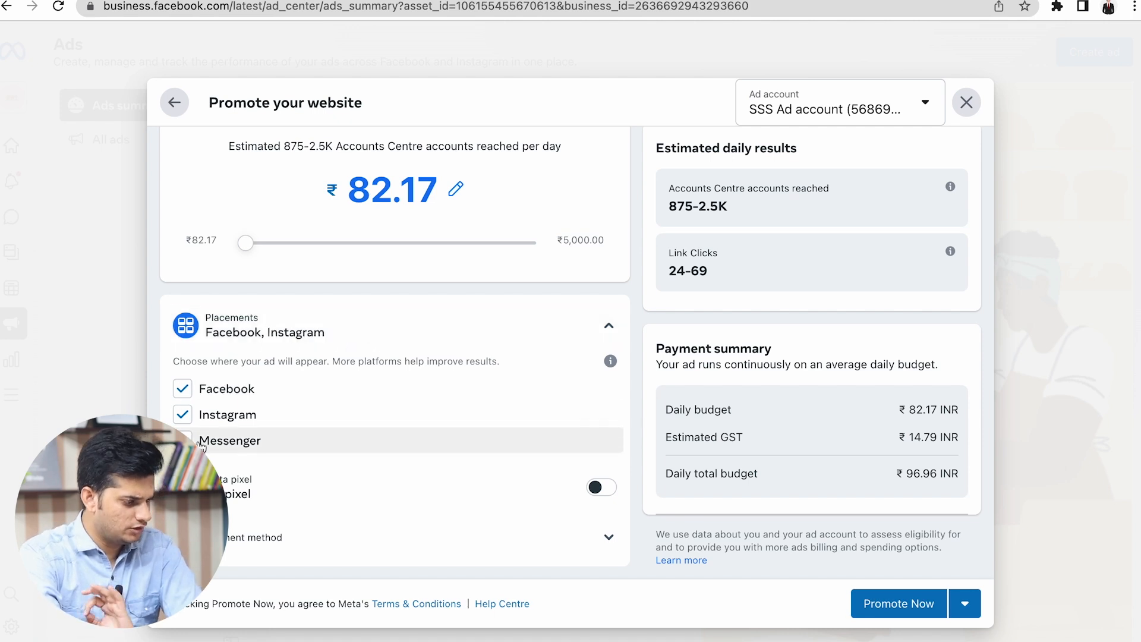
click(203, 420)
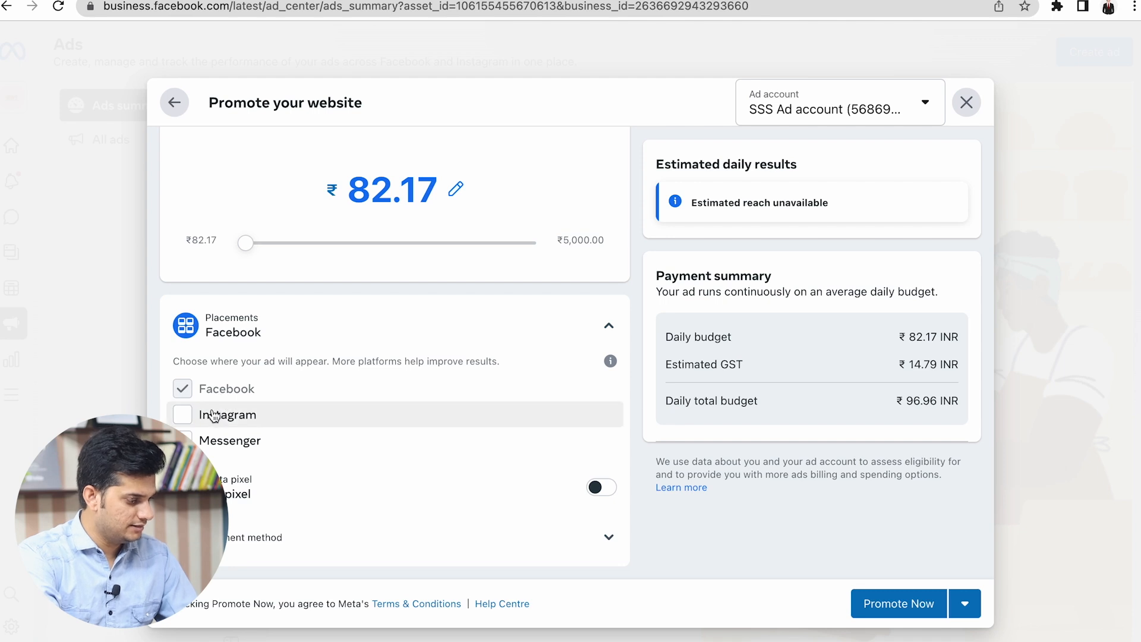
click(214, 414)
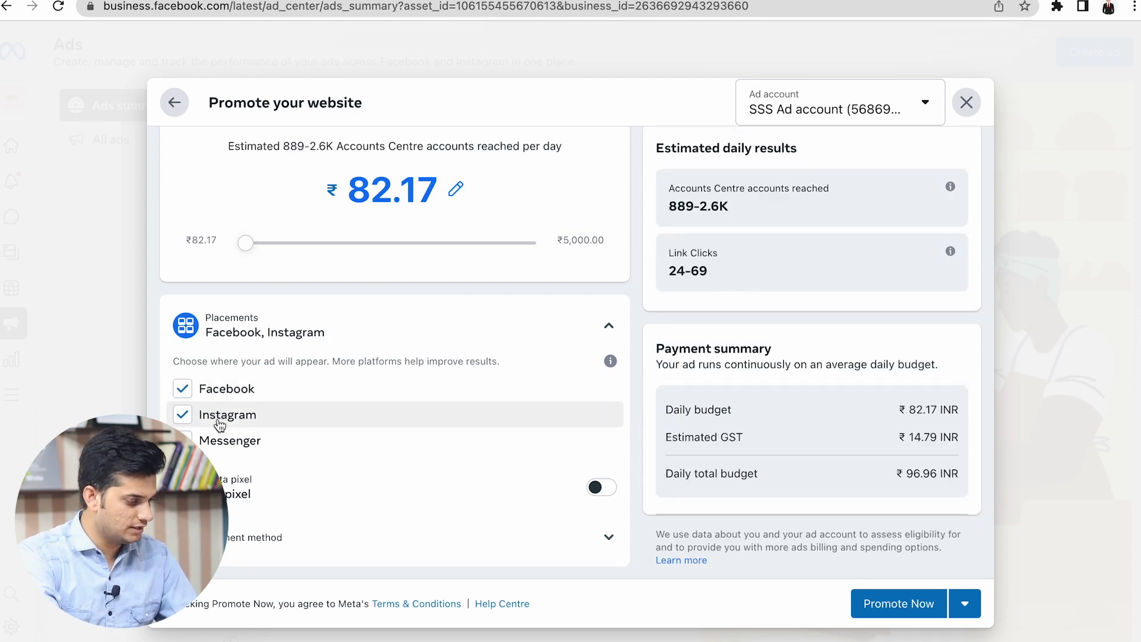
click(228, 396)
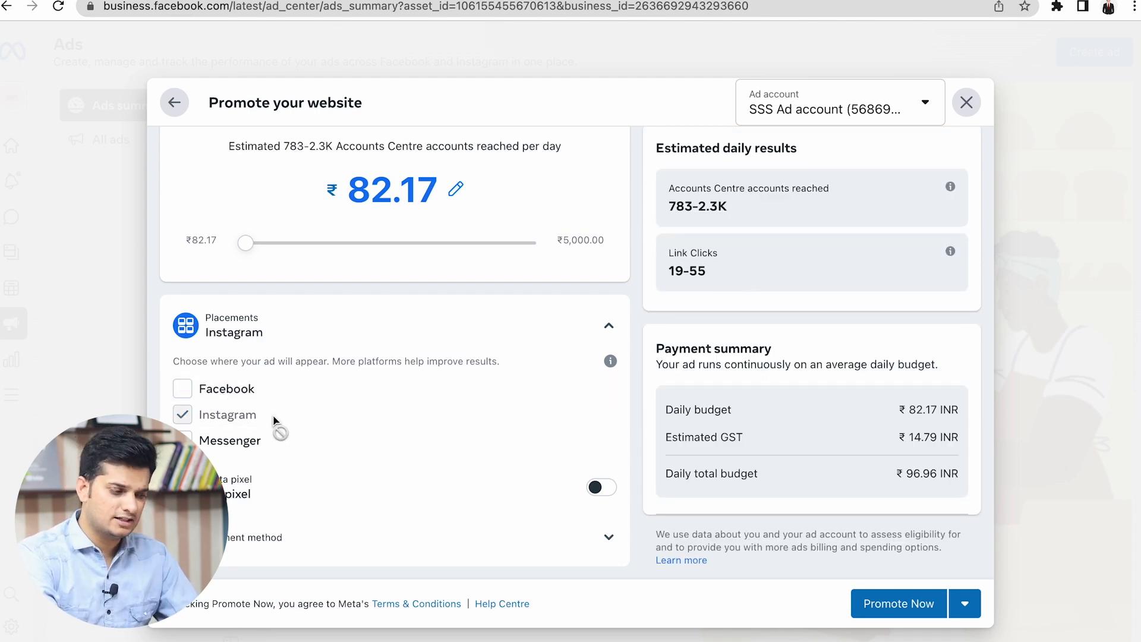
Check how the carousel ad looks in the Instagram preview.
scroll(343, 390, up, 15)
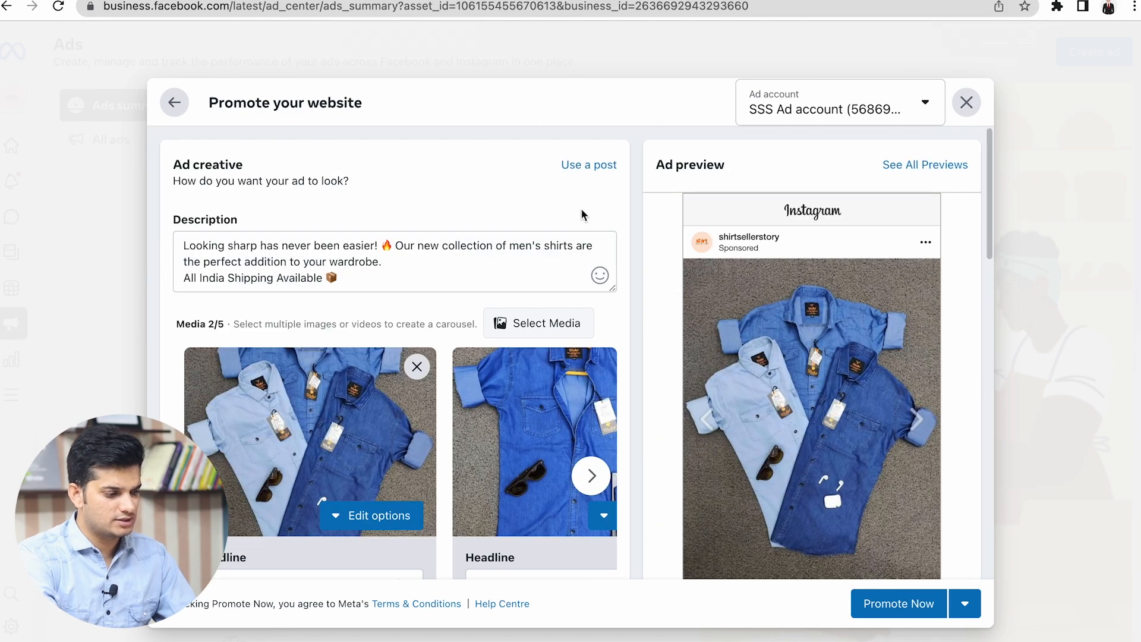
scroll(957, 309, down, 2)
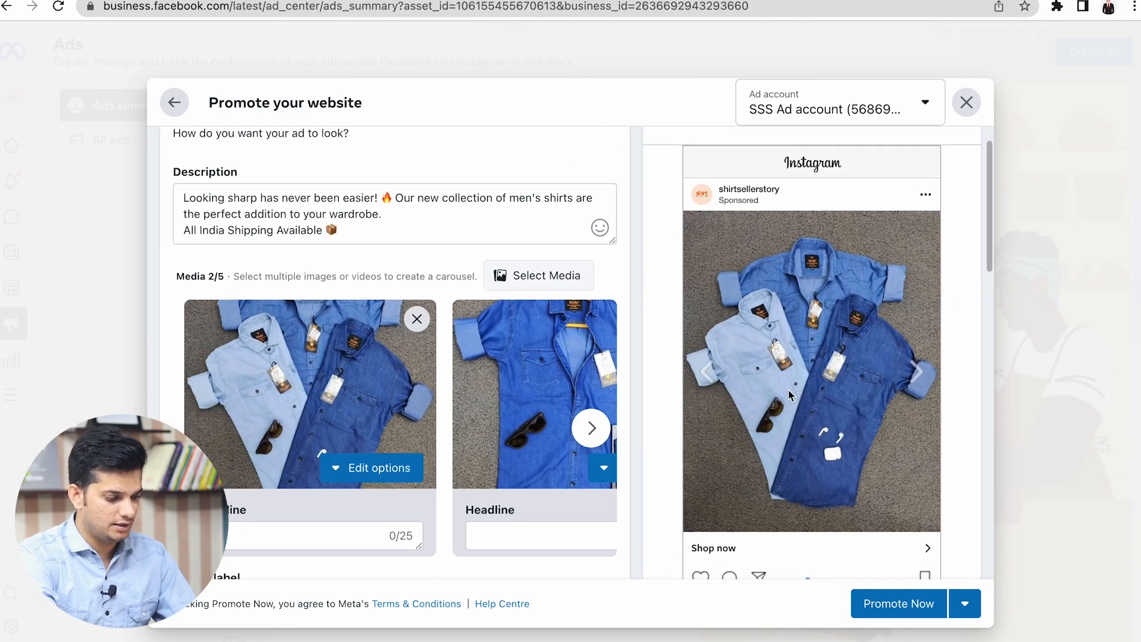
scroll(790, 386, down, 15)
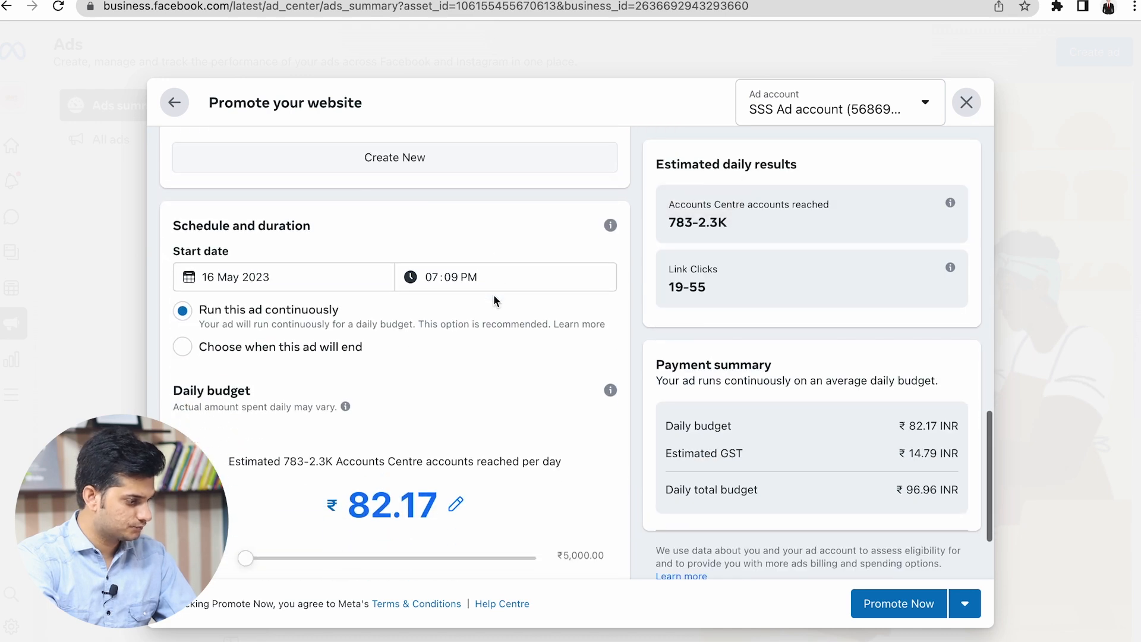
Enable the Meta pixel to inspect its setup option, and switch it back off.
scroll(493, 294, down, 5)
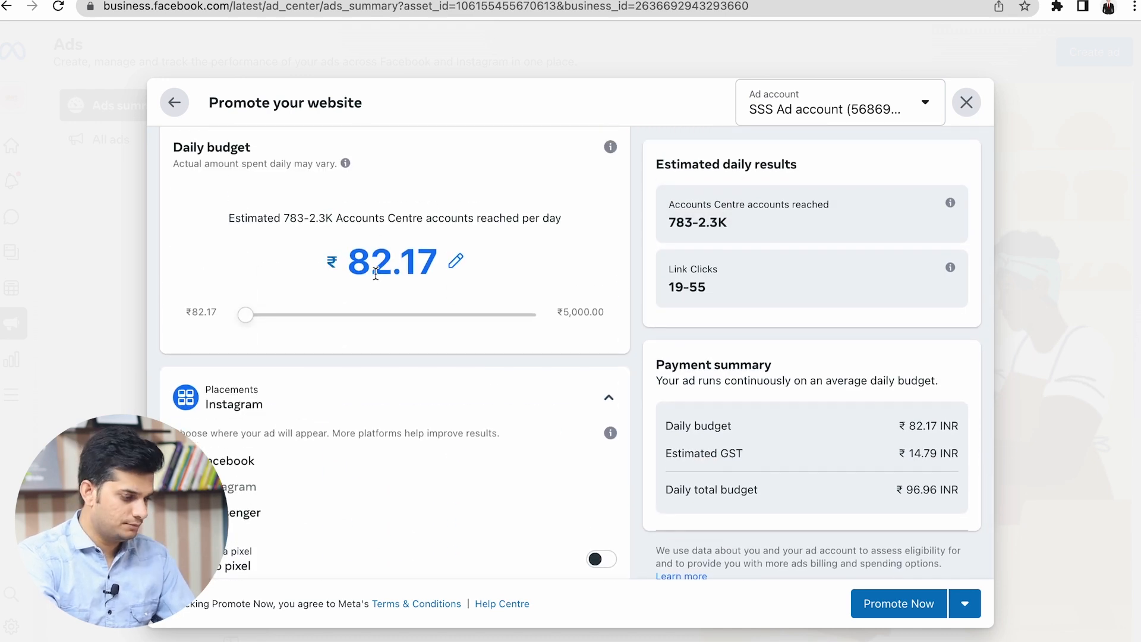
scroll(374, 272, down, 3)
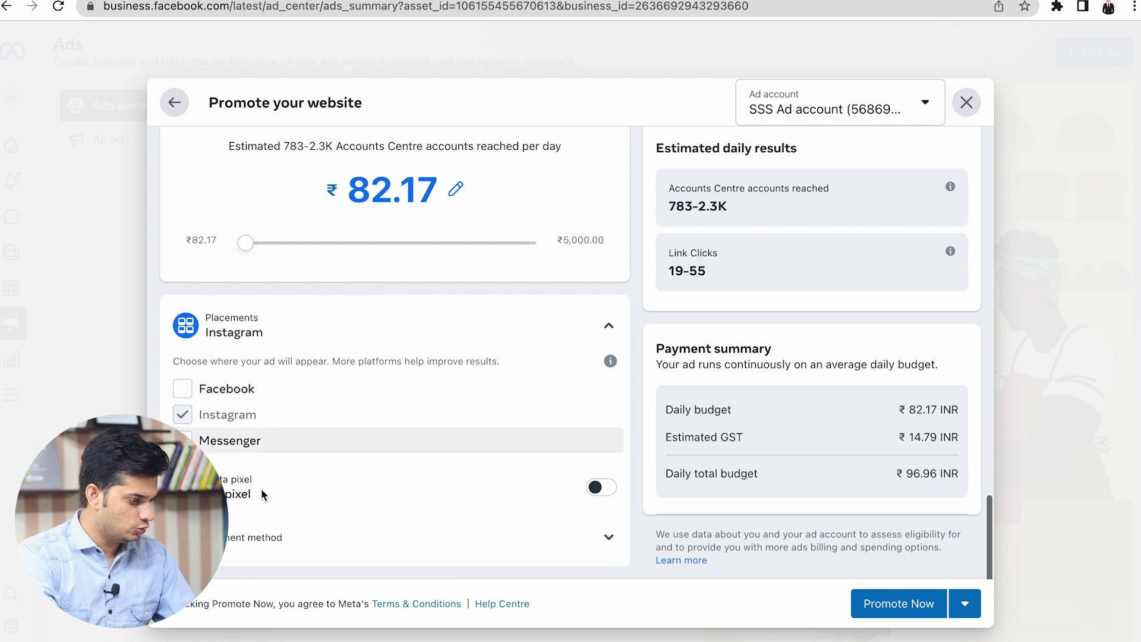
click(600, 488)
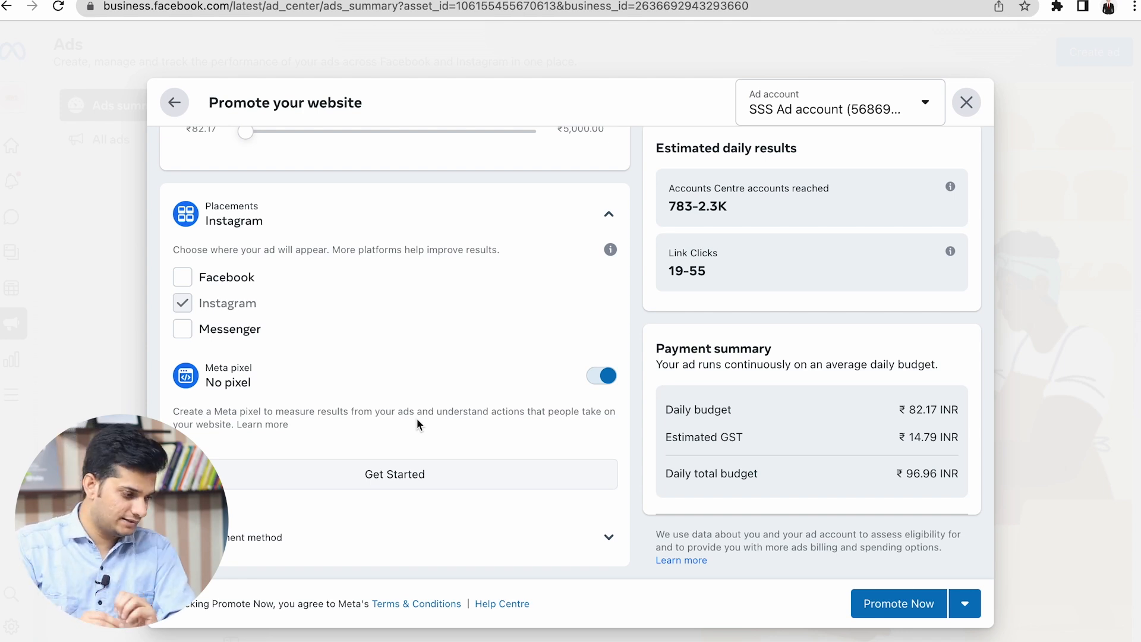
click(600, 375)
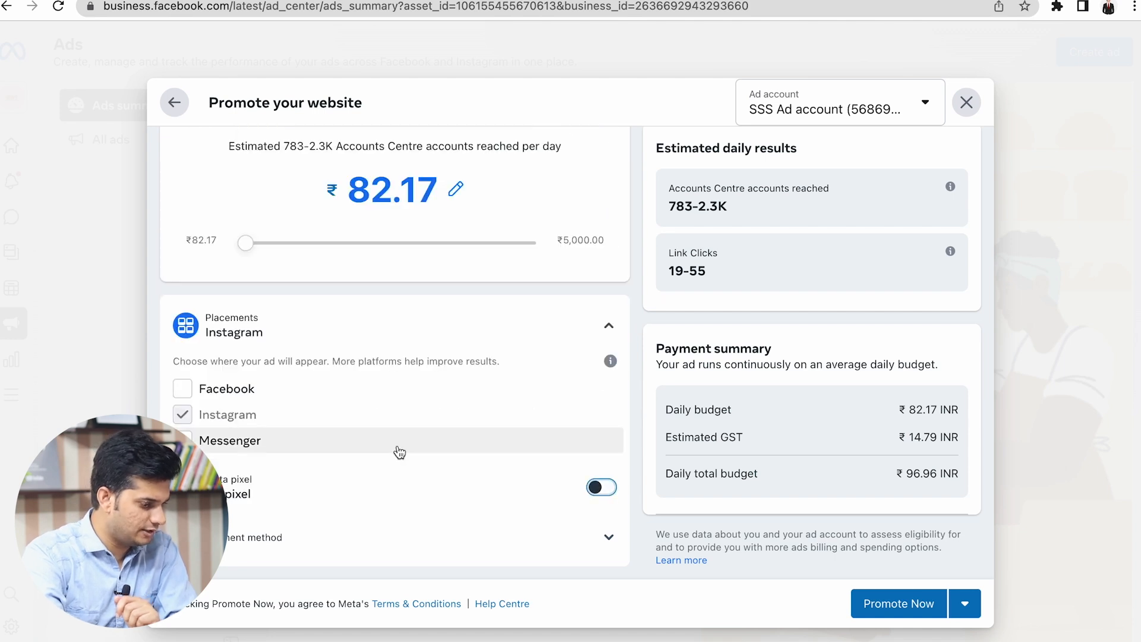
Open the form for adding payment information, view the available payment methods, and close it.
click(349, 539)
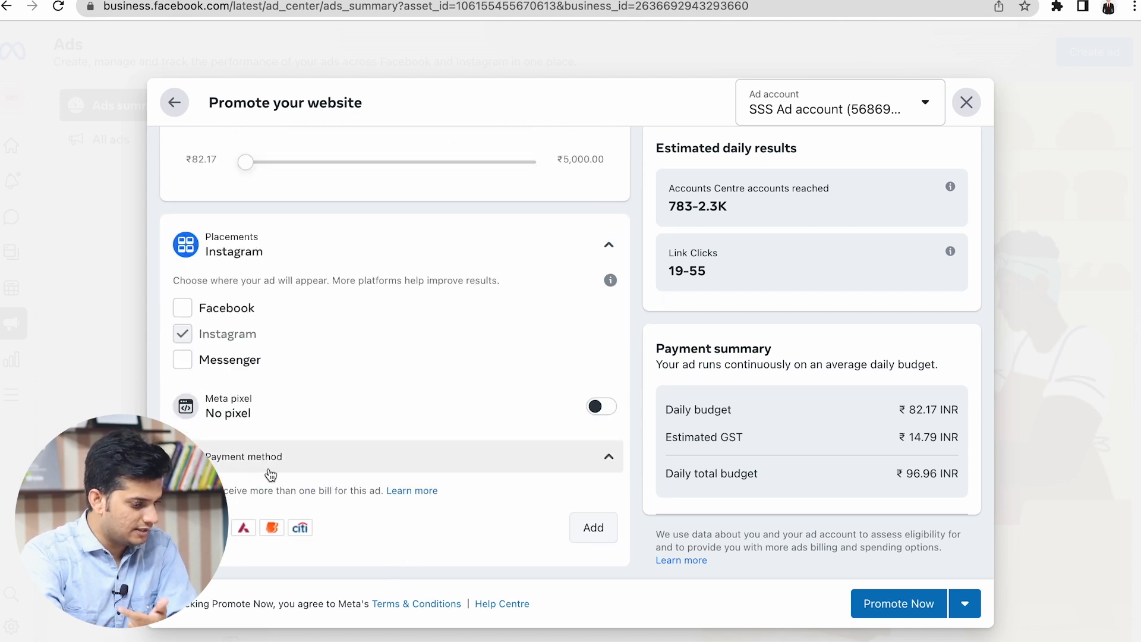
click(594, 528)
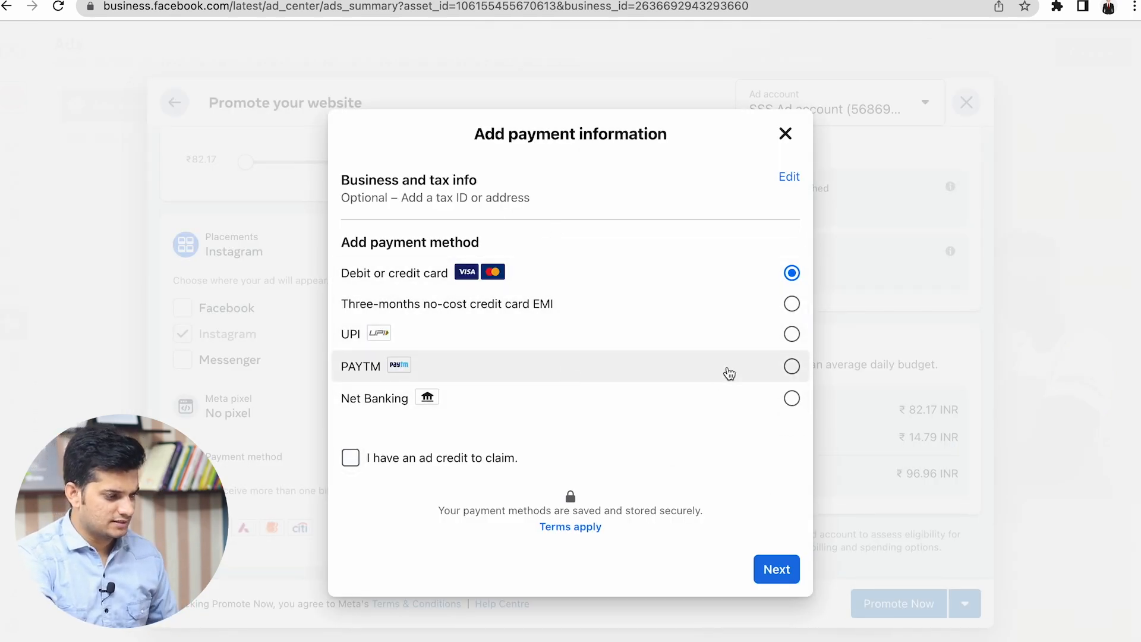
click(785, 134)
Review the whole website ad, including its creative, URL, placements, estimated daily results and payment summary.
scroll(798, 276, up, 15)
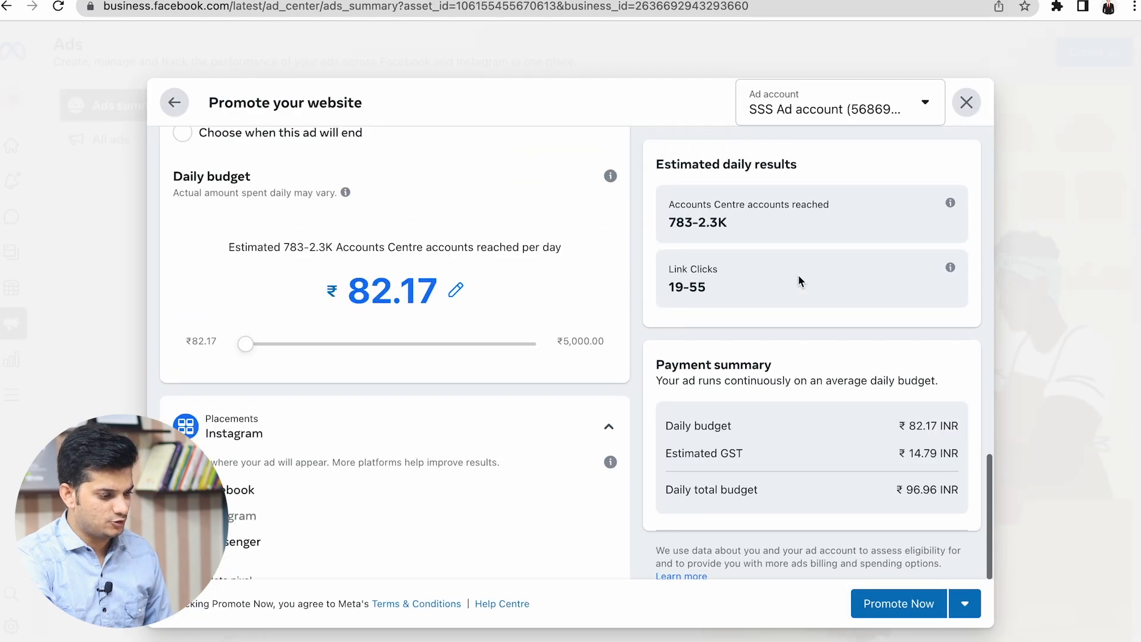
scroll(799, 279, down, 8)
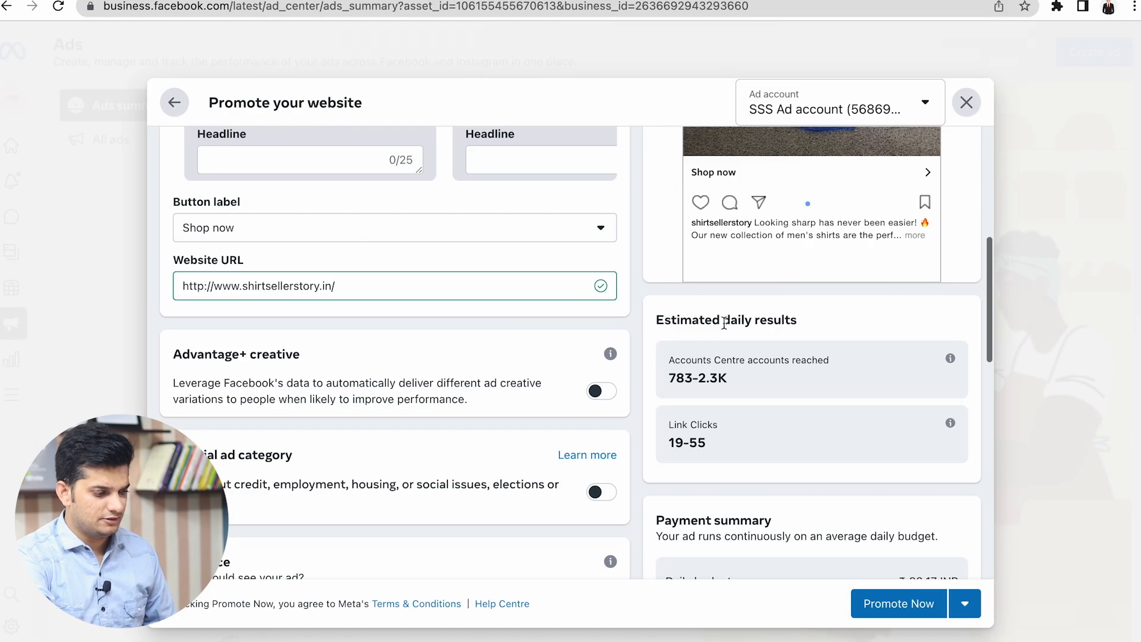
scroll(755, 337, down, 10)
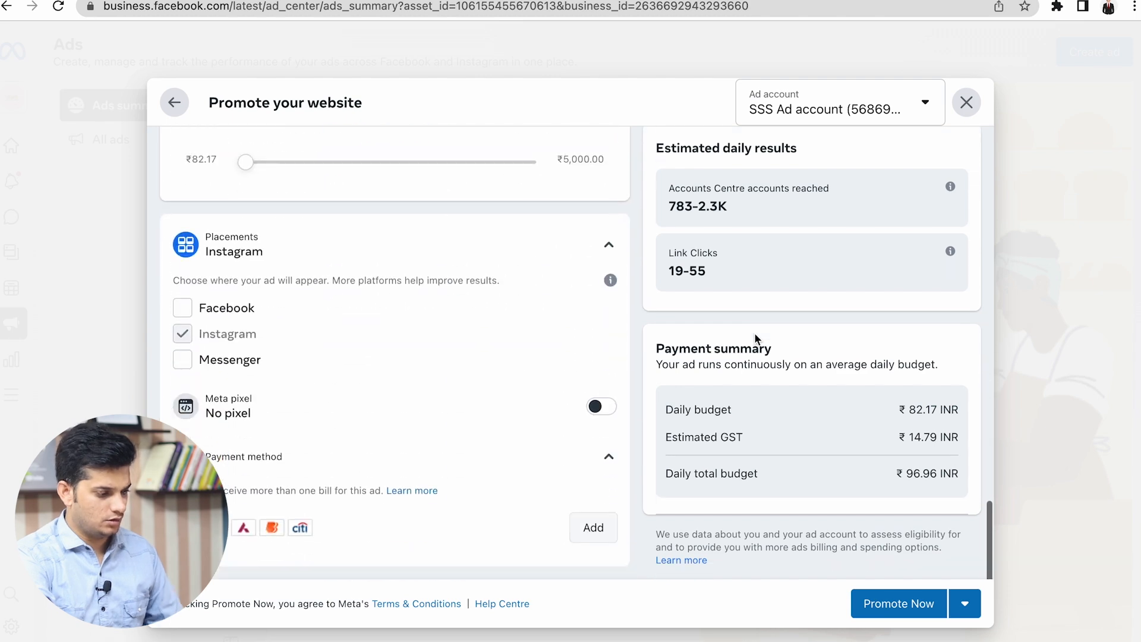
scroll(549, 387, up, 15)
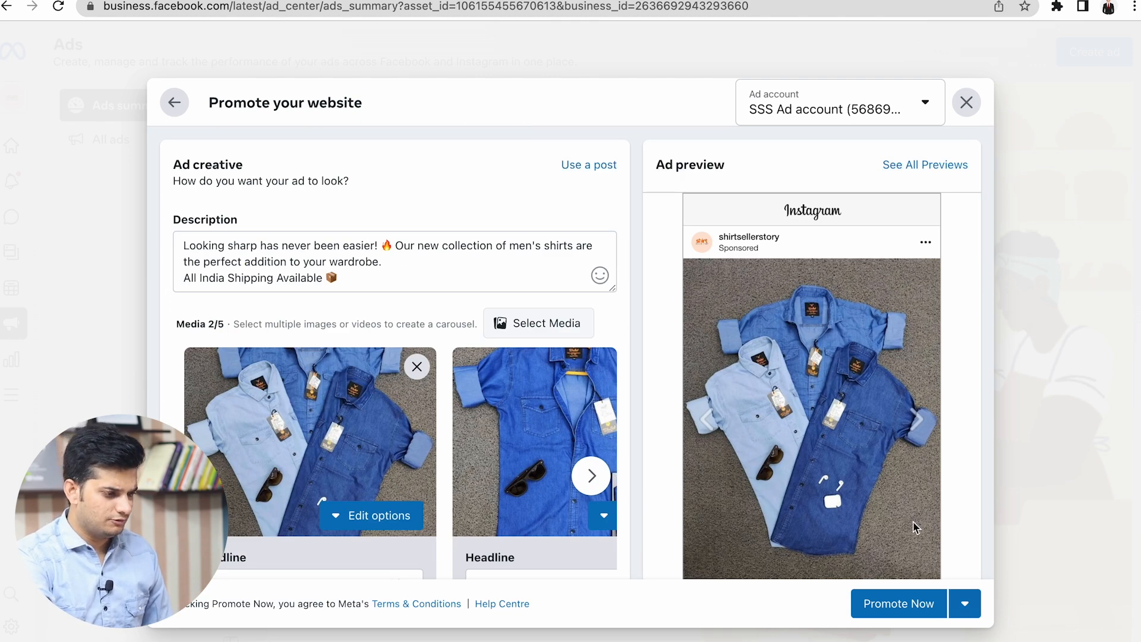
Return to the ad type list, open Promote your Page, and examine its creative, duration and budget settings.
click(174, 103)
scroll(647, 364, down, 2)
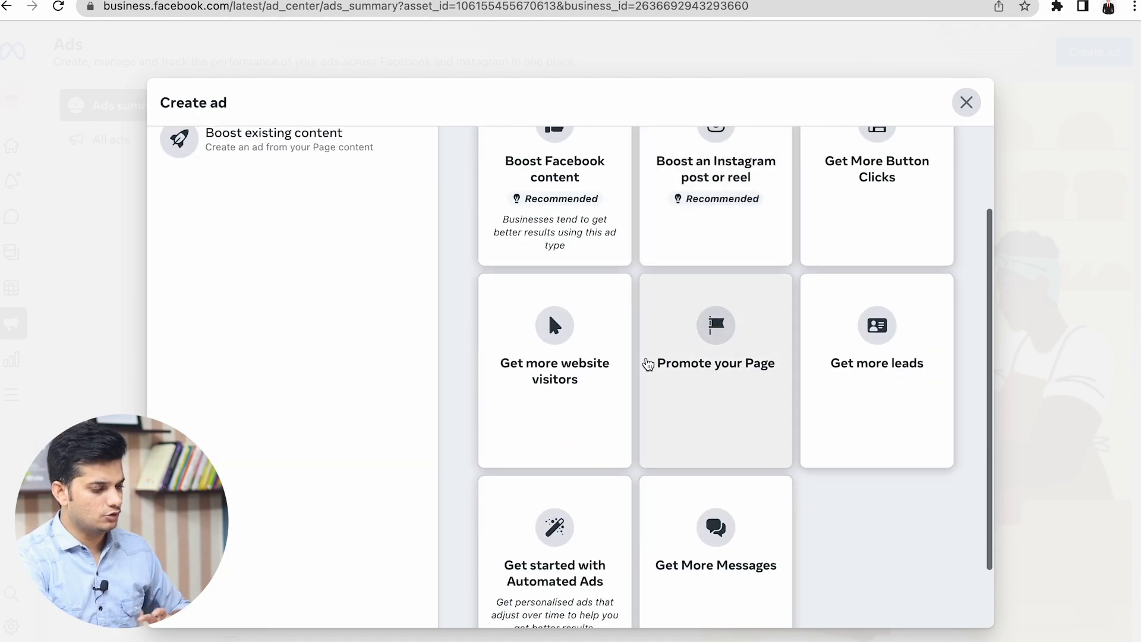
scroll(647, 364, down, 1)
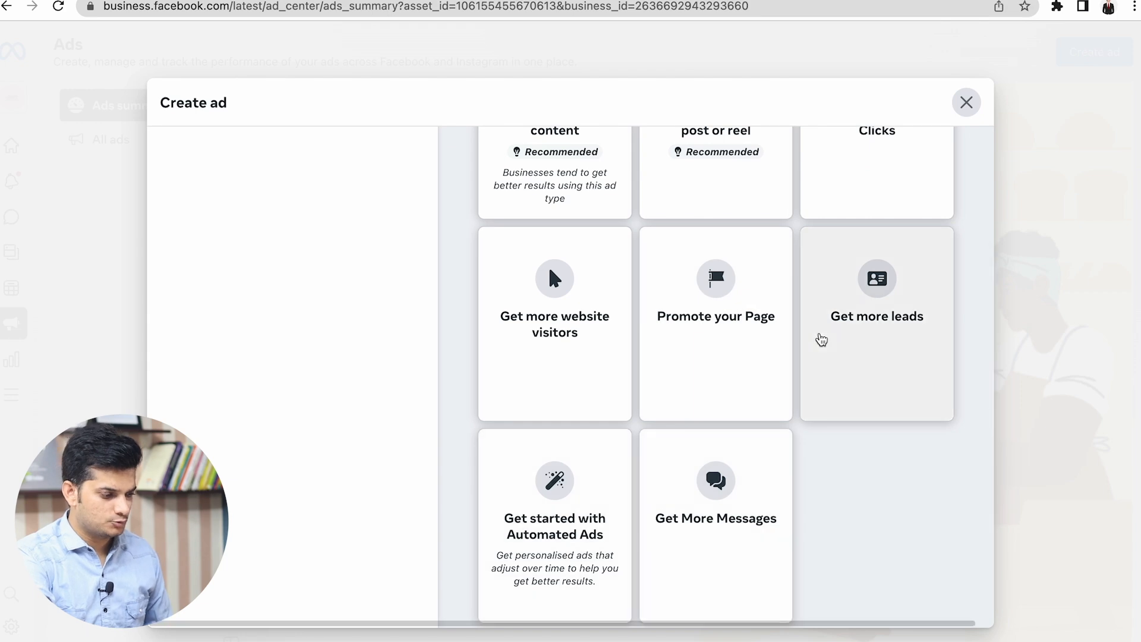
click(698, 296)
scroll(450, 232, down, 5)
scroll(450, 232, up, 5)
scroll(450, 233, down, 10)
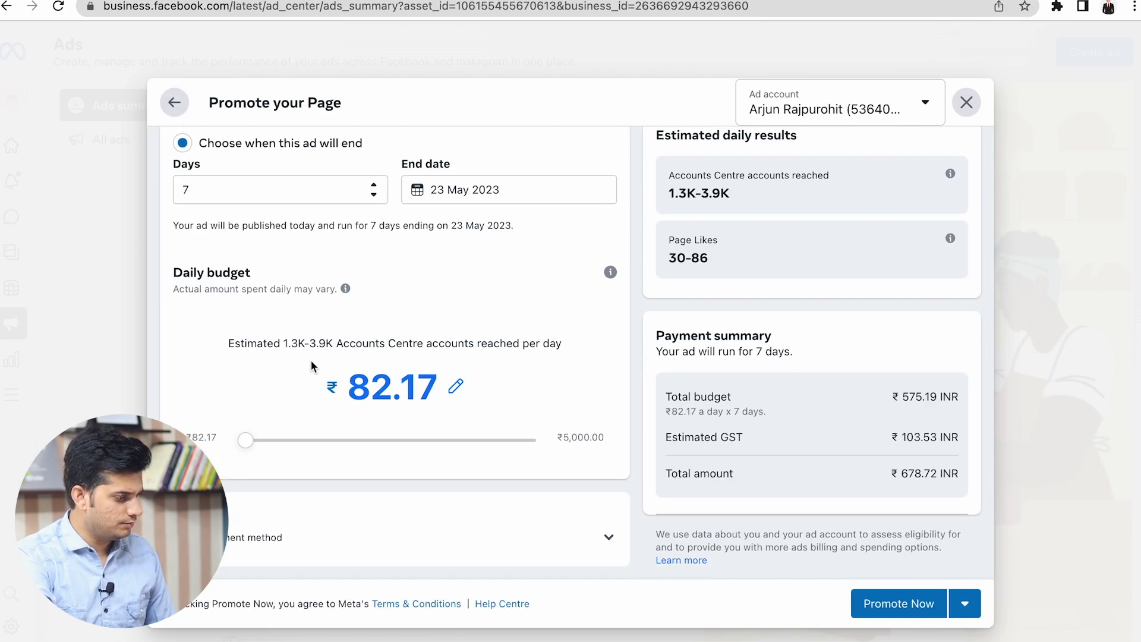
scroll(297, 269, up, 10)
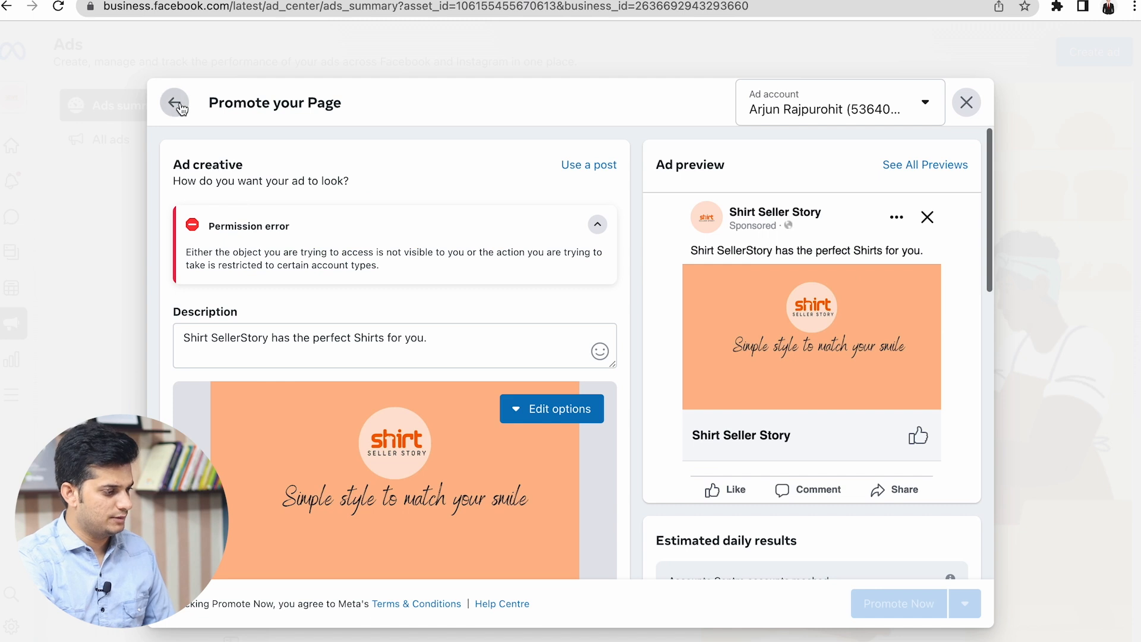
Return to the ad type list and start a Get more leads ad that collects contact info on Facebook.
click(174, 103)
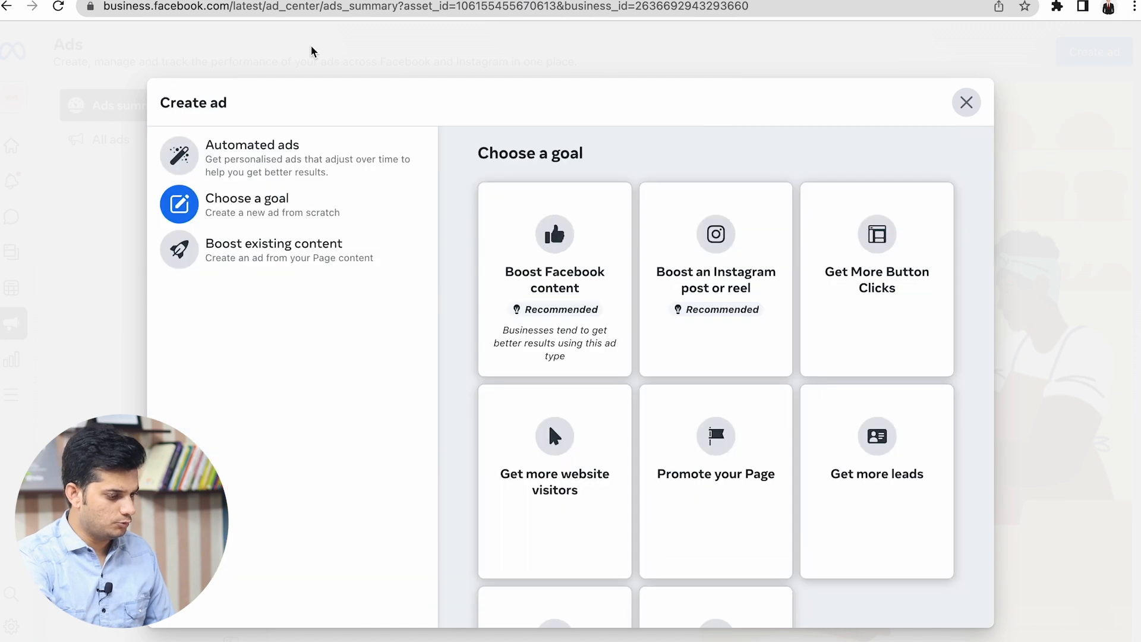
scroll(802, 384, down, 3)
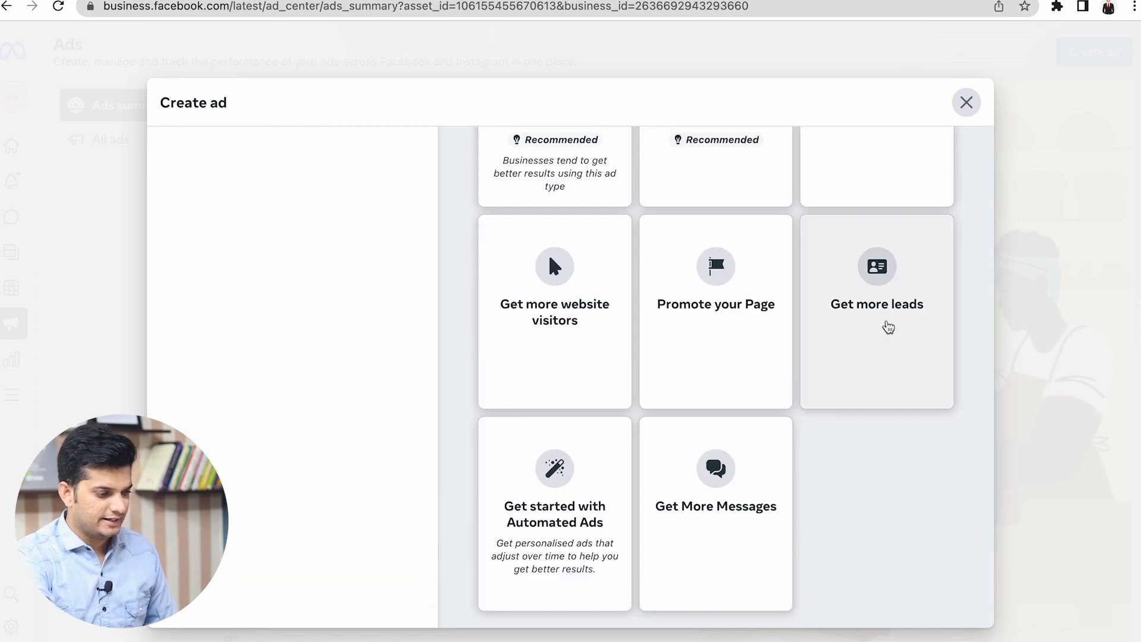
click(888, 327)
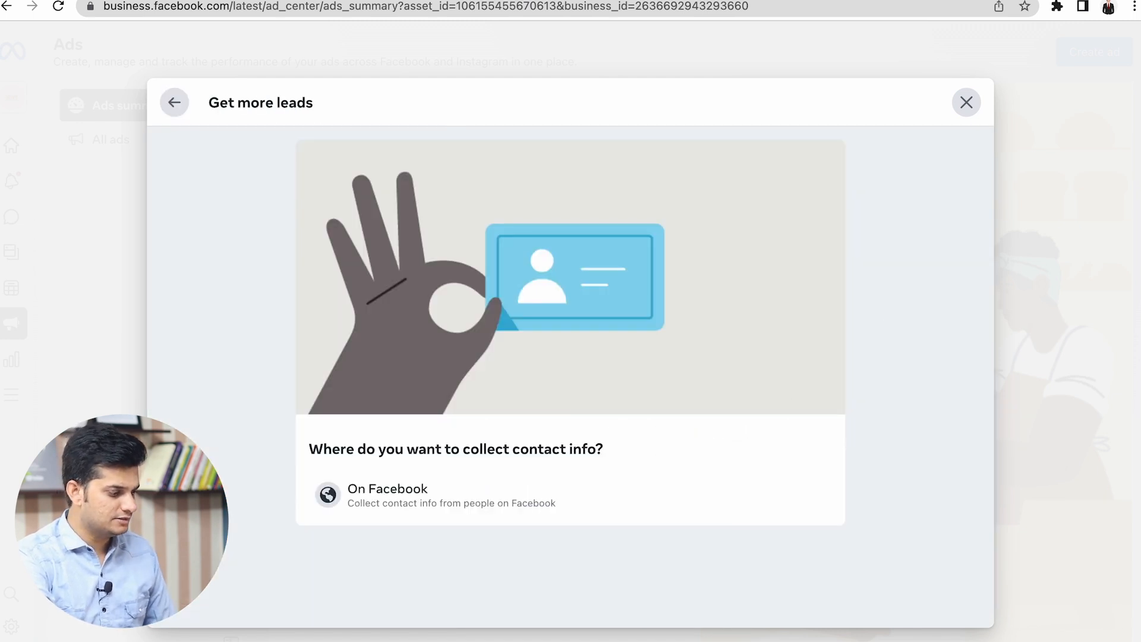
click(395, 490)
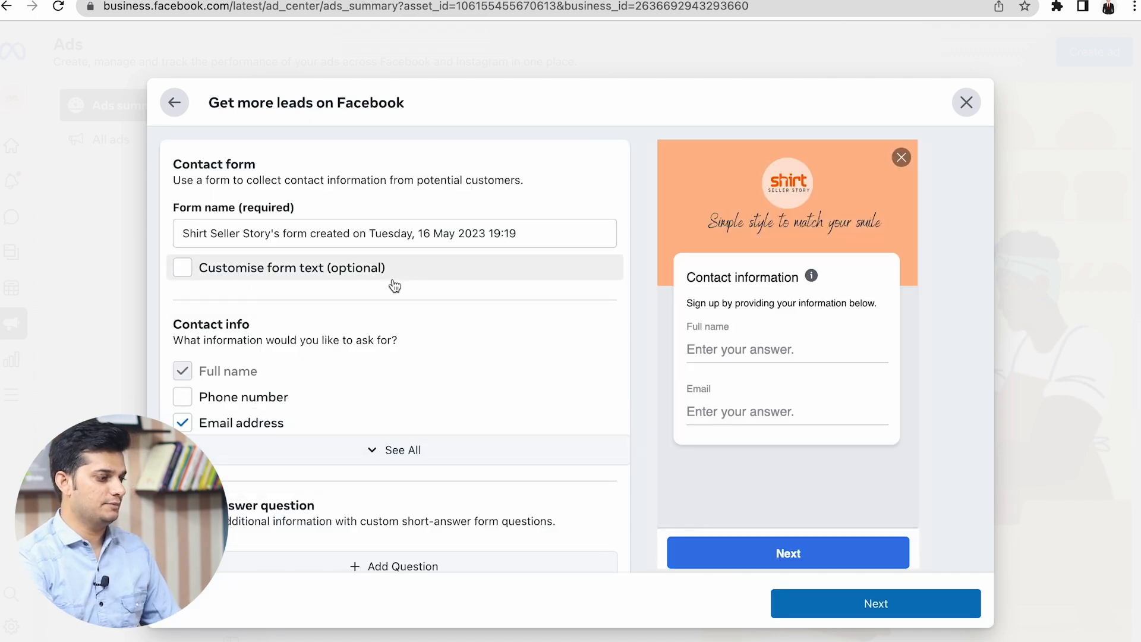
scroll(394, 286, down, 1)
scroll(394, 286, up, 1)
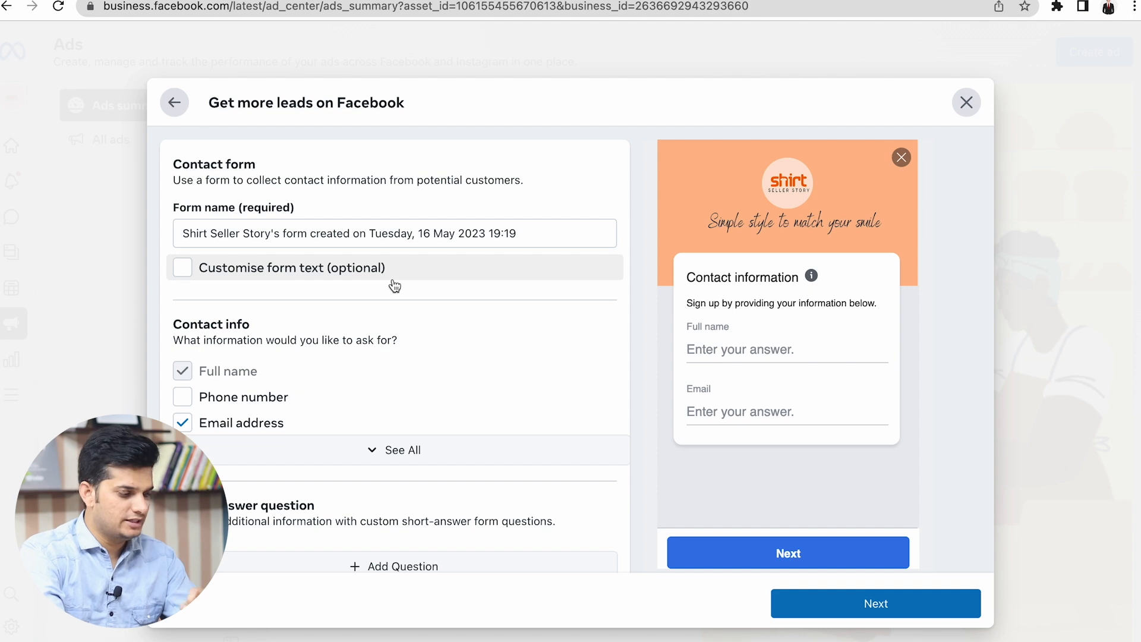
Turn on customised form text for the contact form and set its headline to "Headline ?".
triple_click(344, 230)
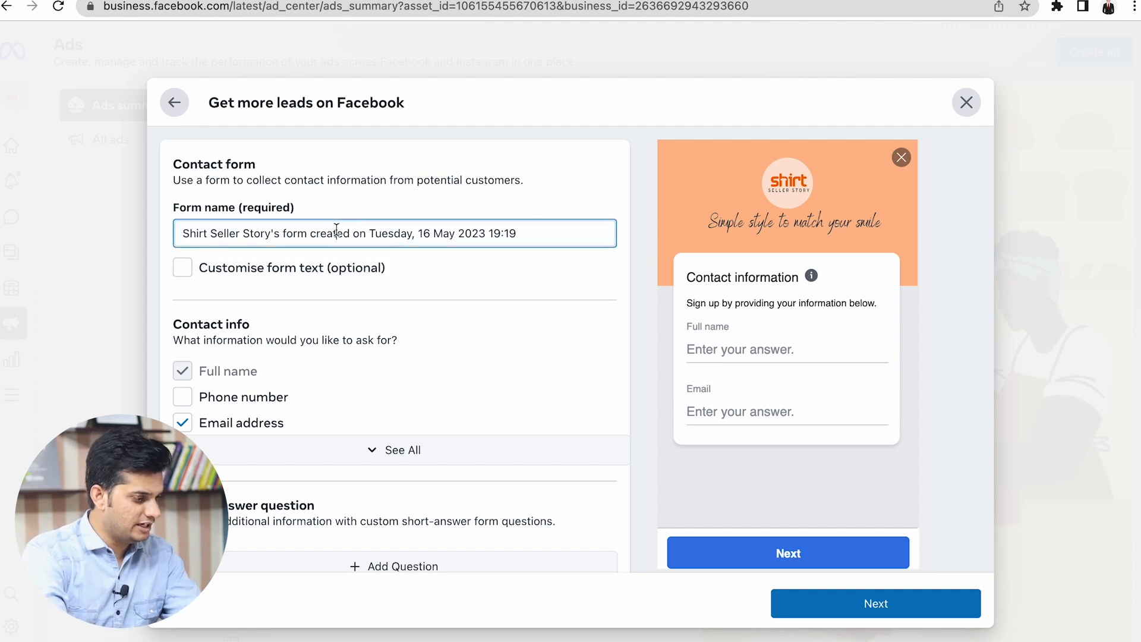
click(390, 189)
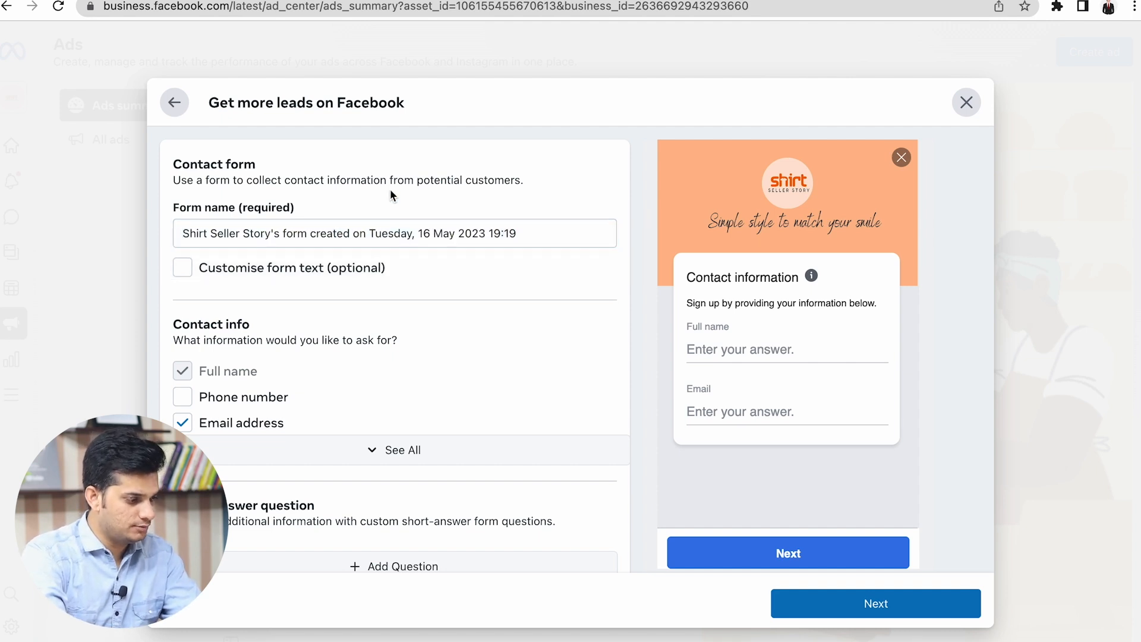
triple_click(373, 229)
scroll(373, 229, down, 3)
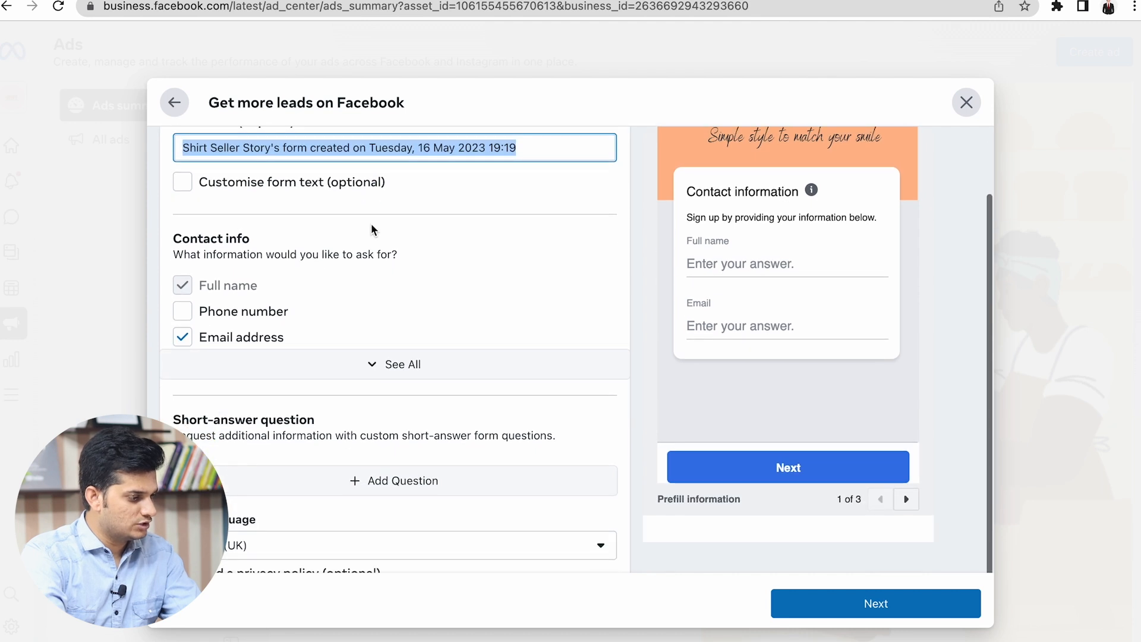
click(246, 188)
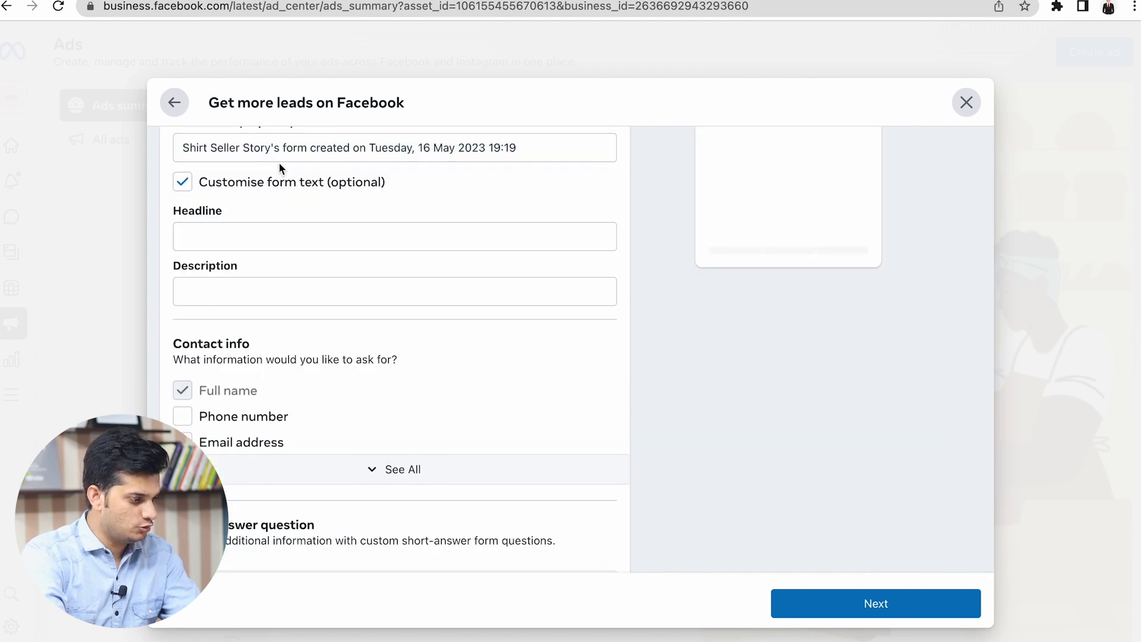
double_click(245, 187)
click(238, 233)
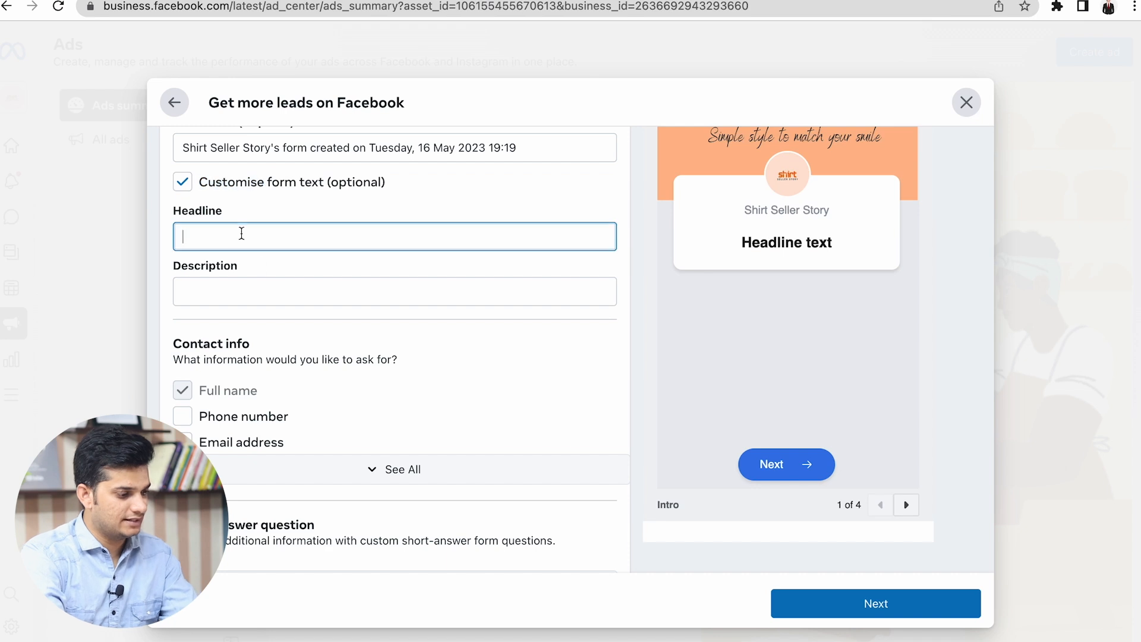
text(Headl)
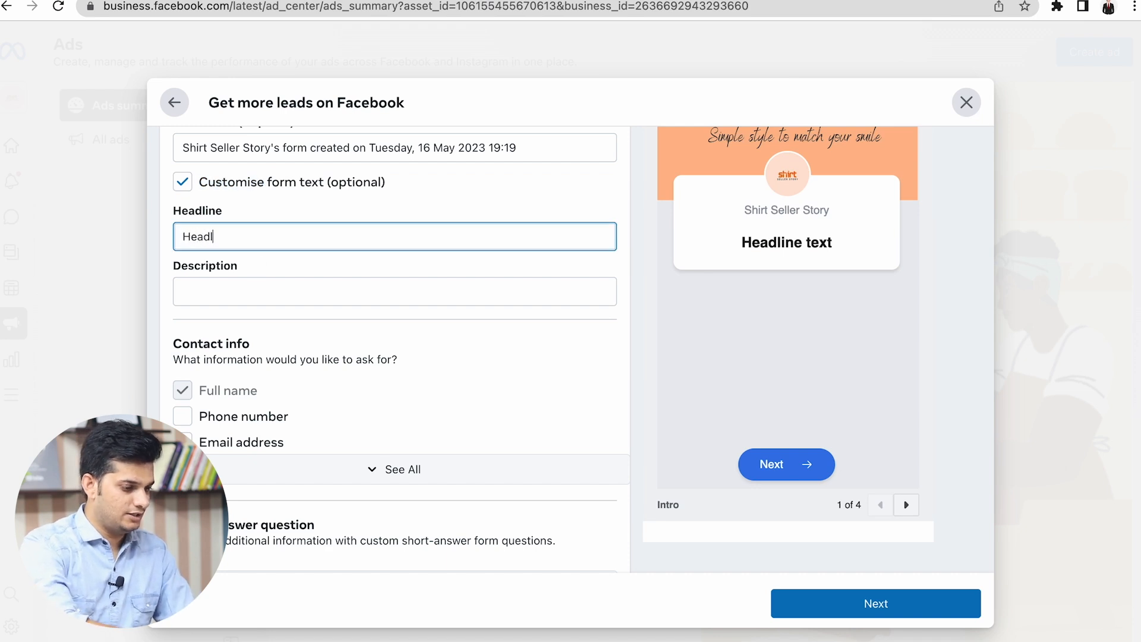
text(ine ?)
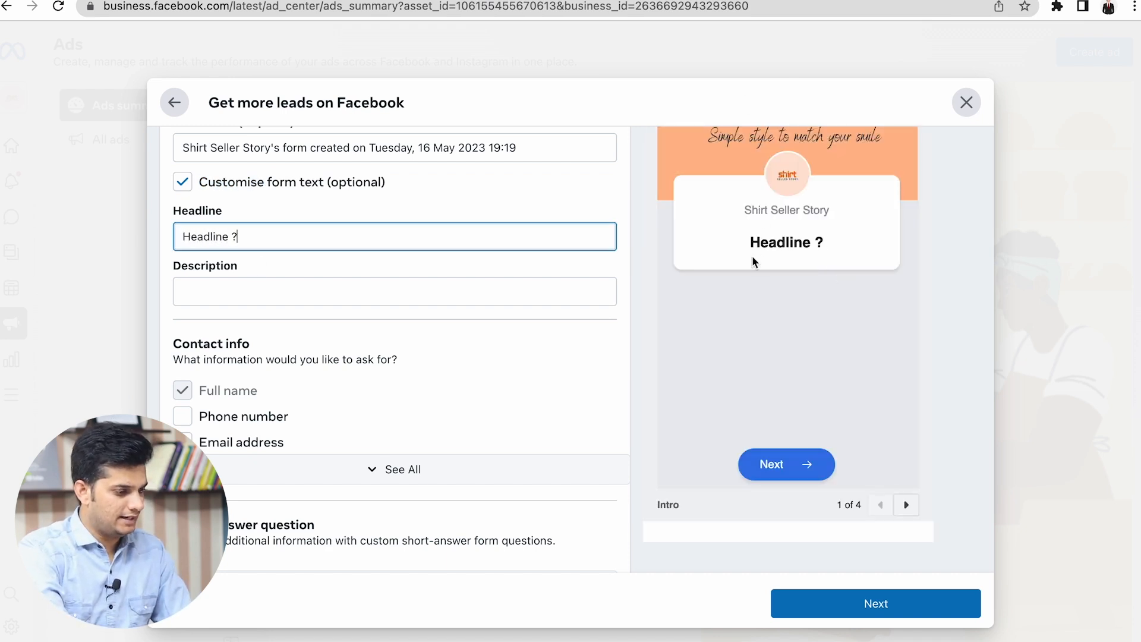
Expand the lead form's contact info options to view all the details that can be requested.
click(433, 297)
scroll(435, 296, down, 2)
scroll(238, 261, down, 2)
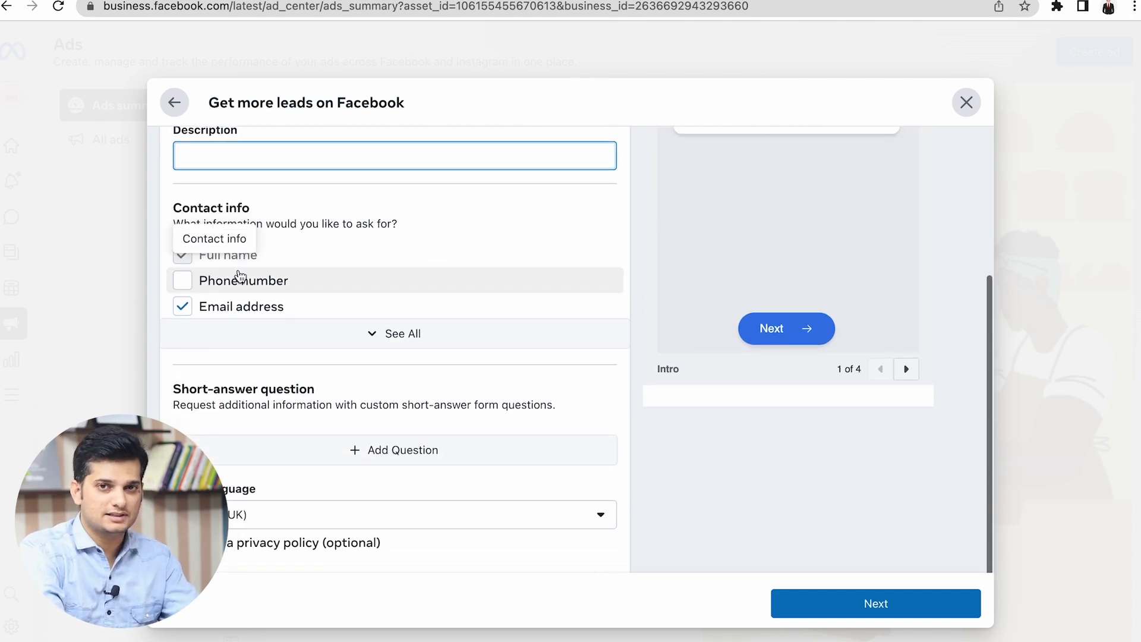
scroll(240, 274, down, 1)
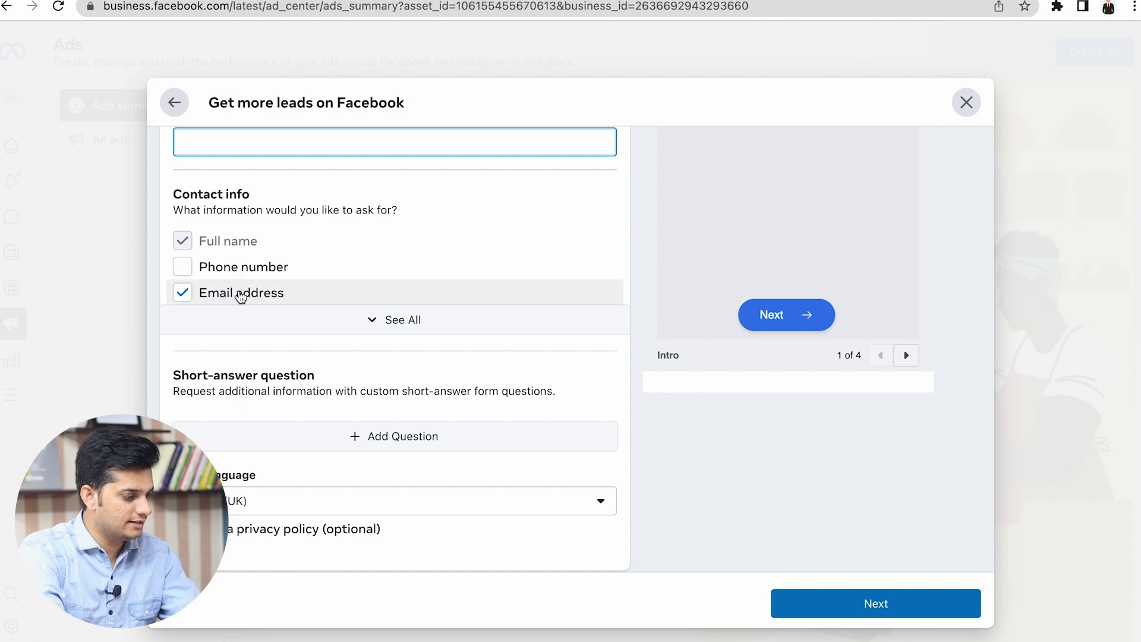
click(275, 324)
scroll(347, 301, down, 2)
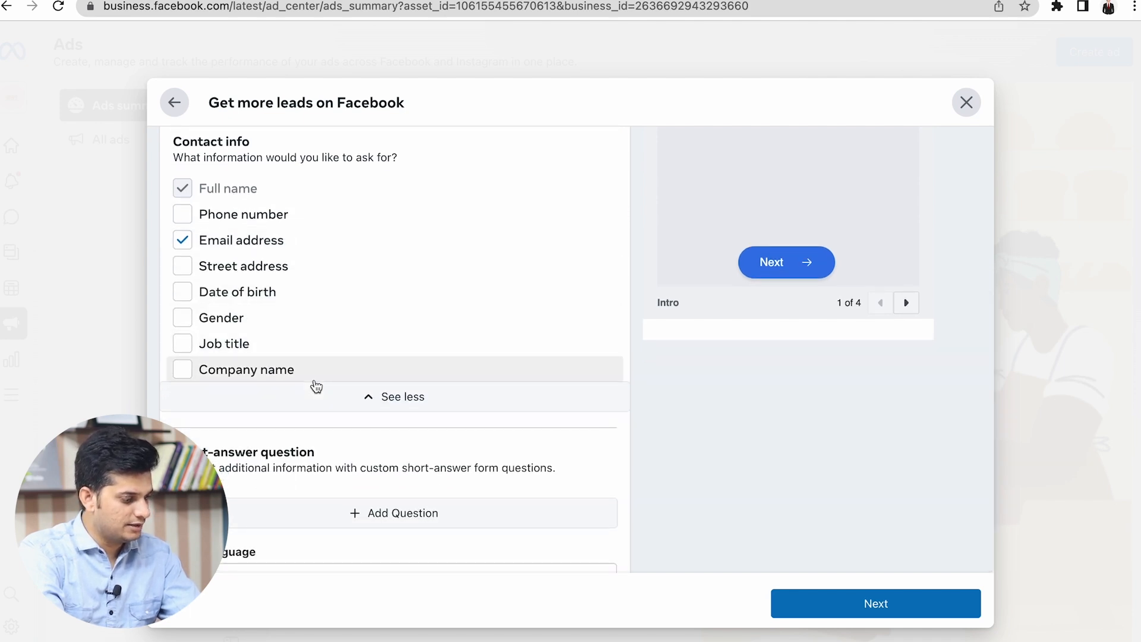
Add three blank short-answer questions to the lead form, and check the form language setting.
scroll(316, 387, down, 3)
click(369, 418)
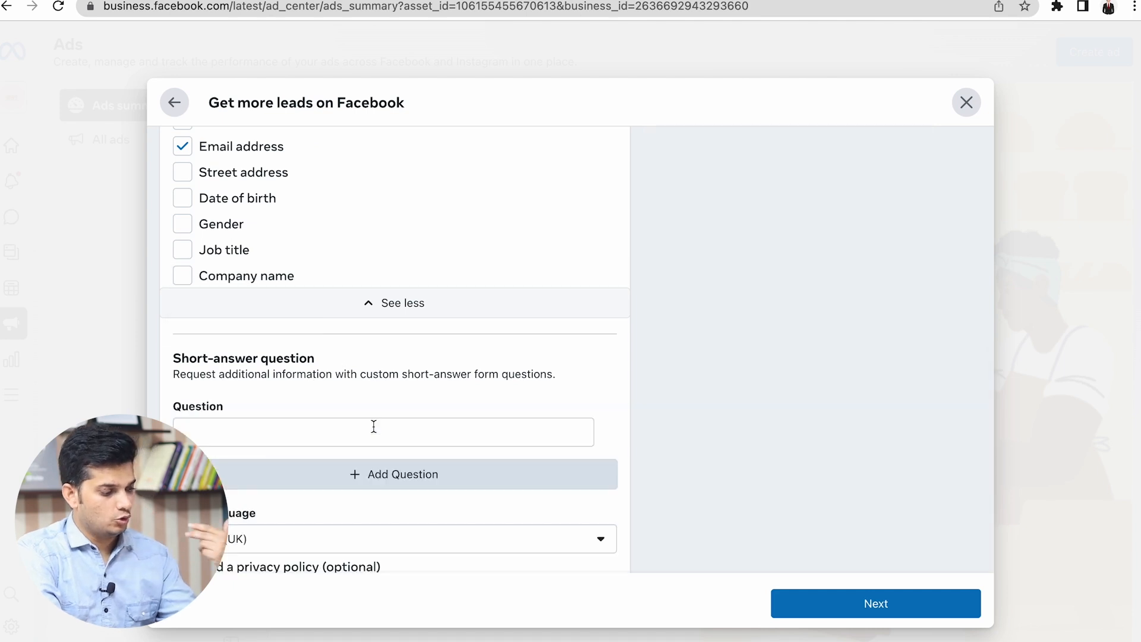
scroll(374, 426, down, 2)
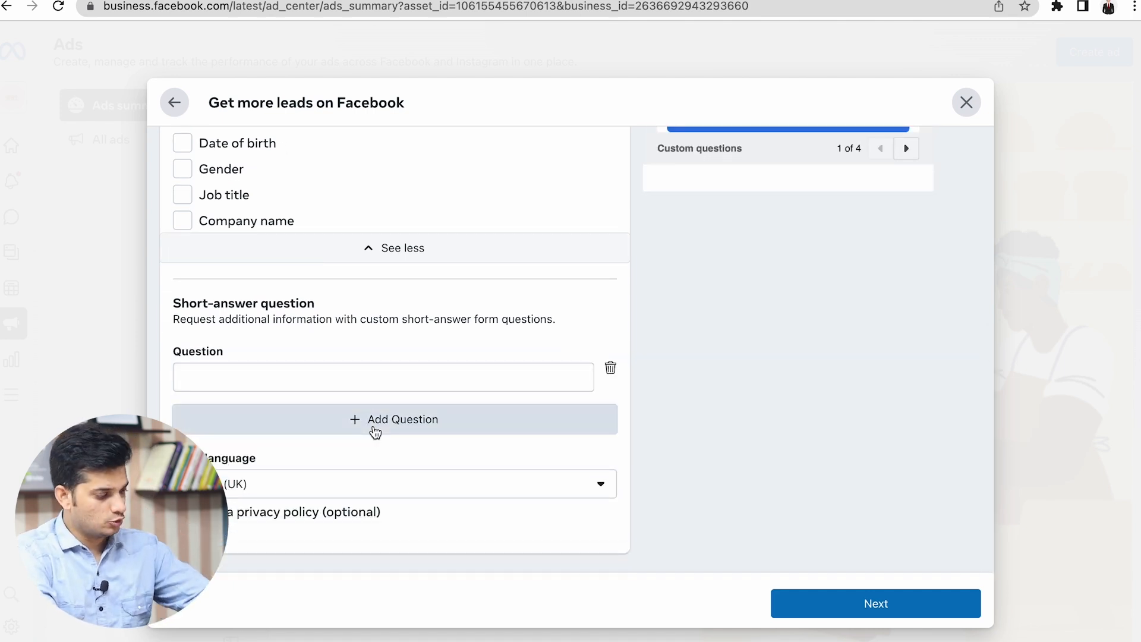
click(379, 383)
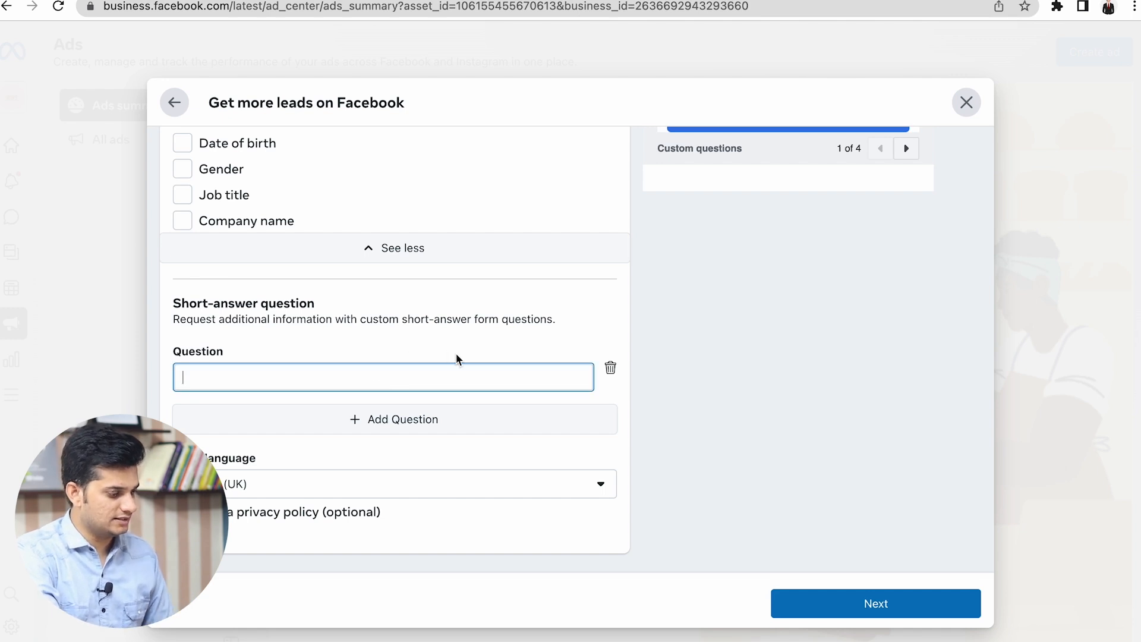
click(359, 423)
click(359, 462)
scroll(359, 461, down, 2)
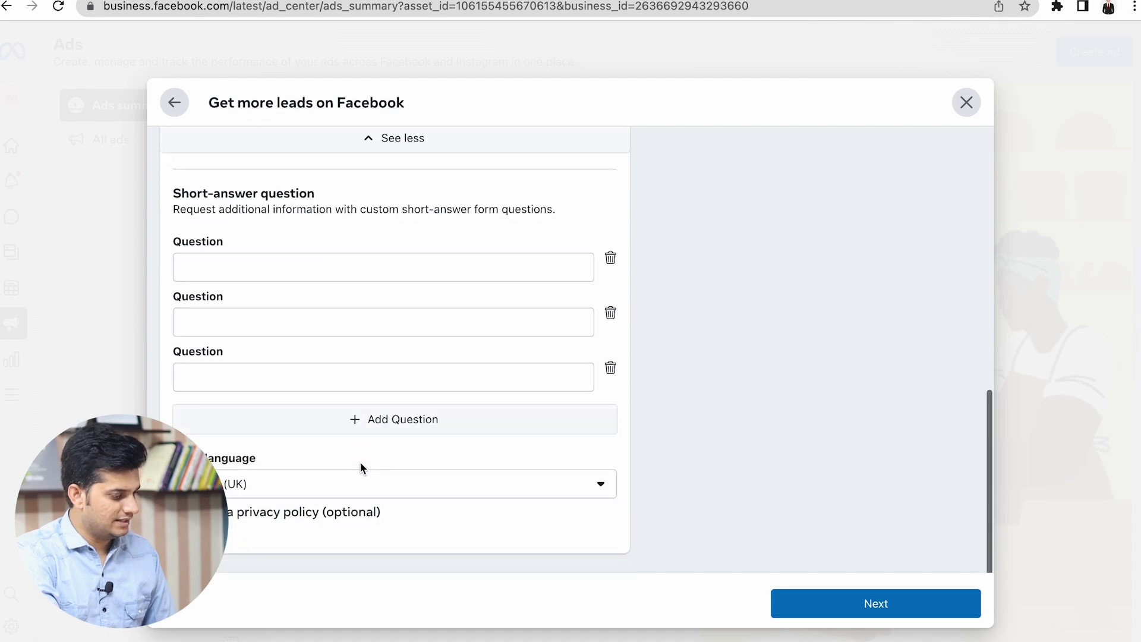
click(316, 490)
click(315, 490)
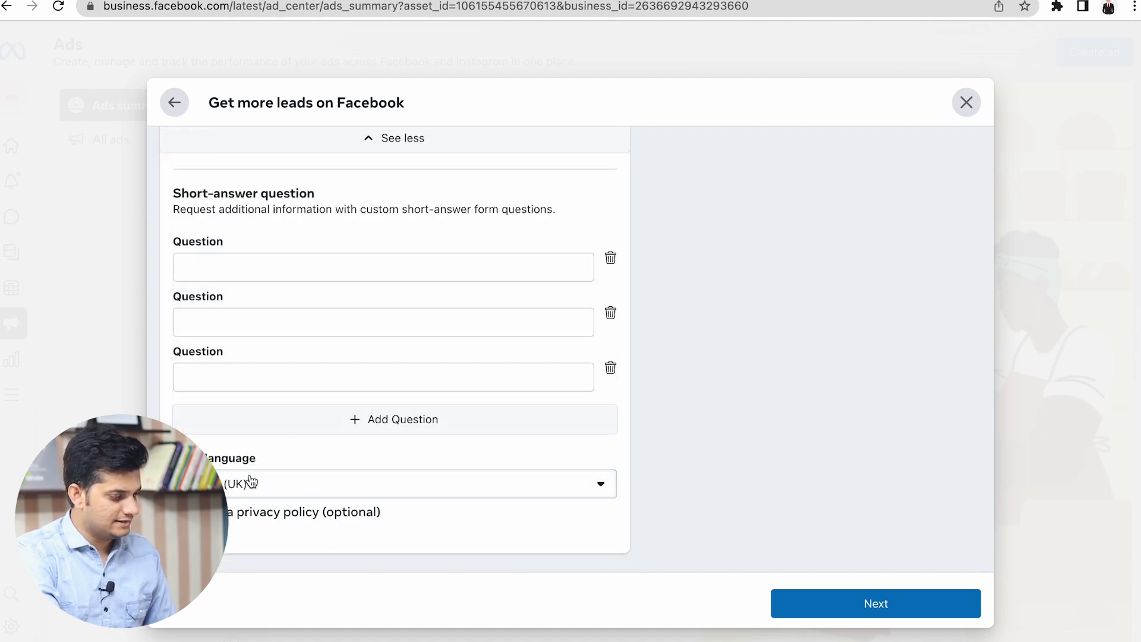
Continue from the contact form to the lead ad settings and review its creative, audience, duration, budget and placements.
scroll(630, 405, up, 10)
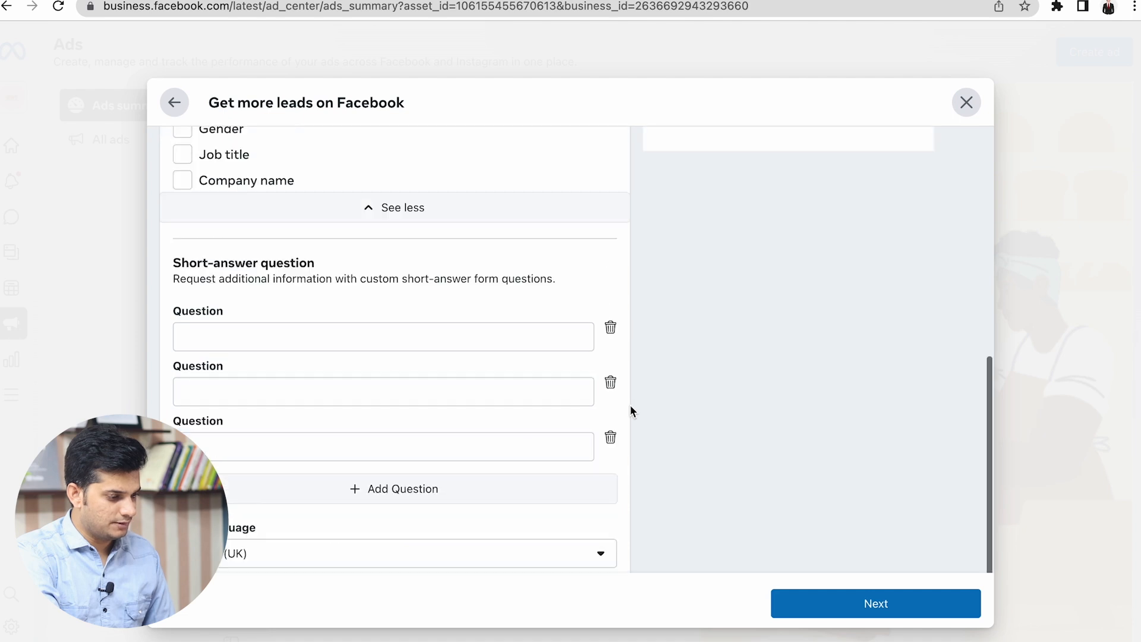
click(921, 610)
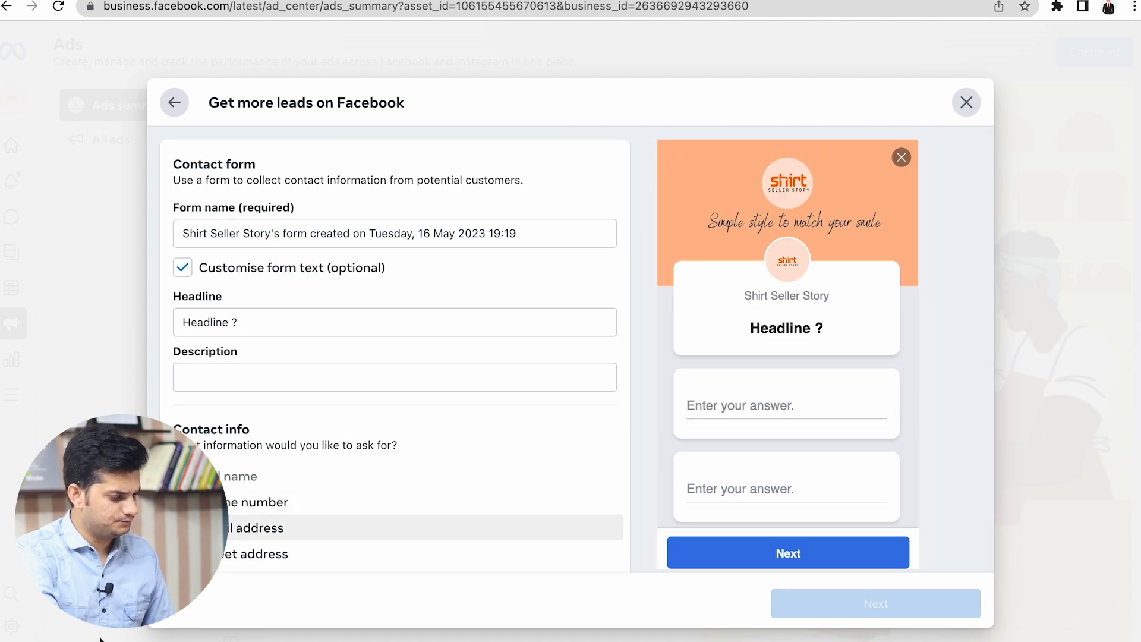
scroll(420, 238, down, 8)
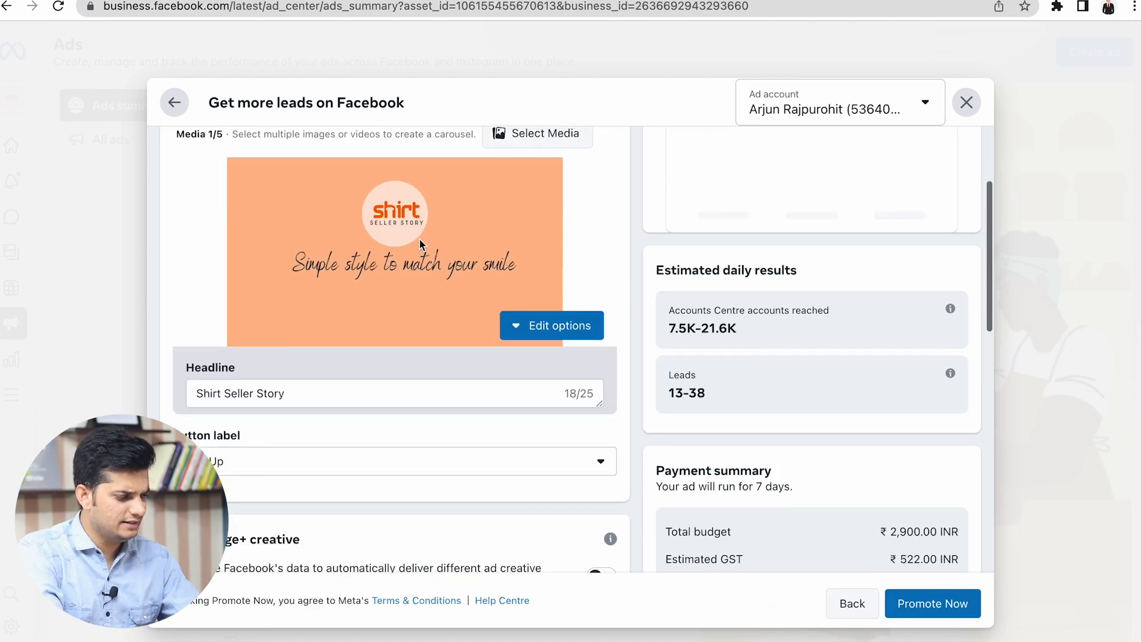
scroll(419, 241, down, 4)
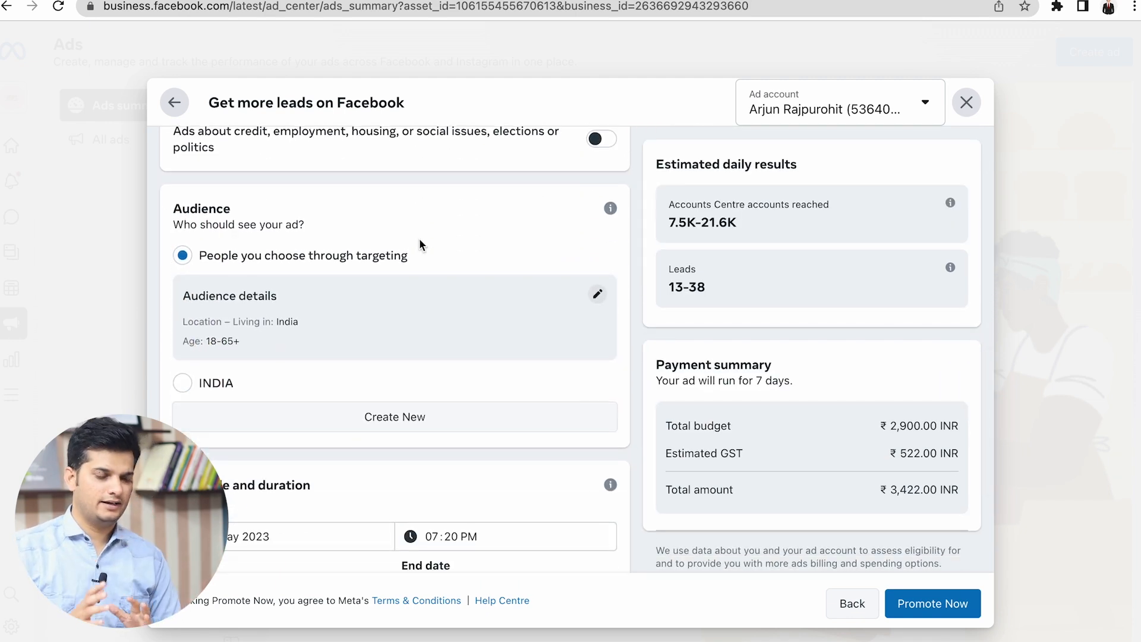
scroll(419, 243, down, 7)
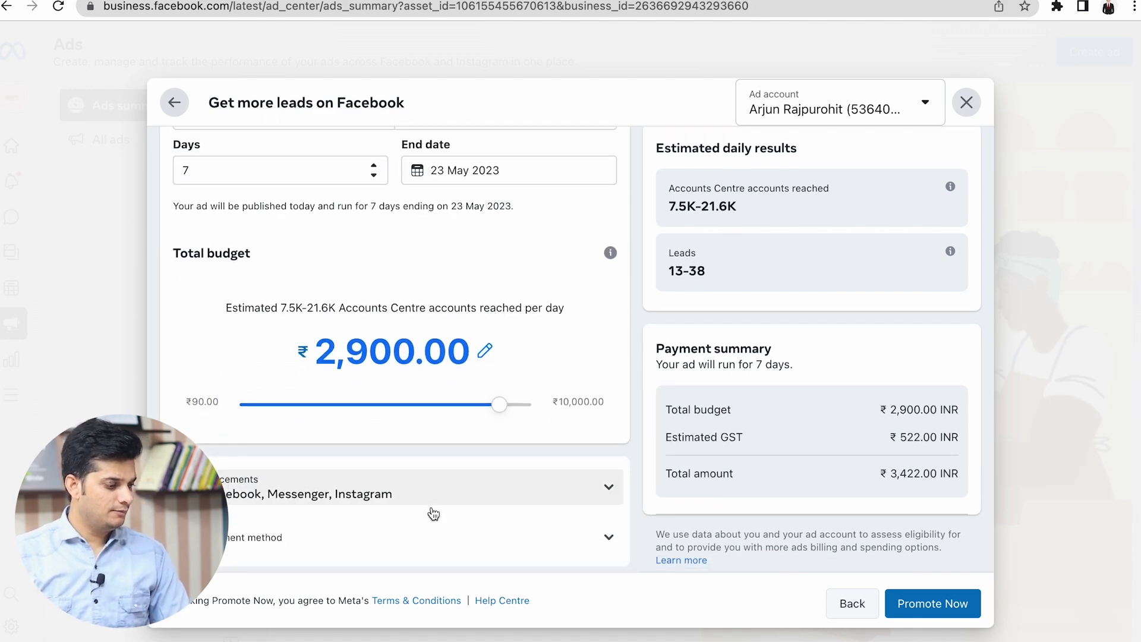
click(429, 500)
scroll(428, 382, up, 10)
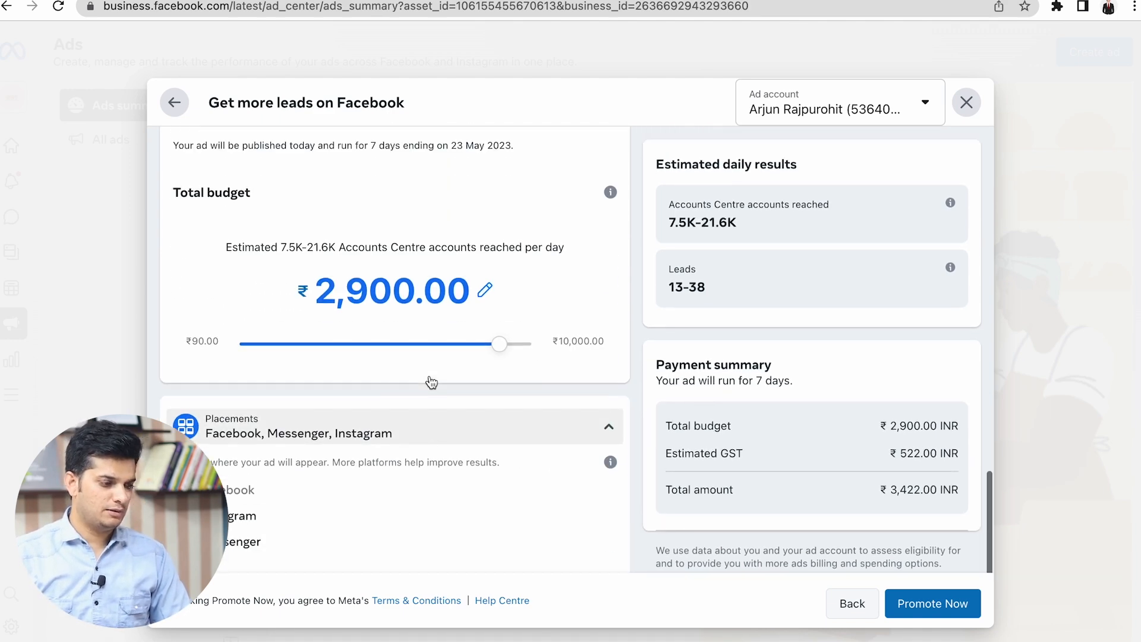
scroll(429, 381, up, 3)
Return to the ad type list, open Get More Messages, and examine its creative and message template.
click(176, 101)
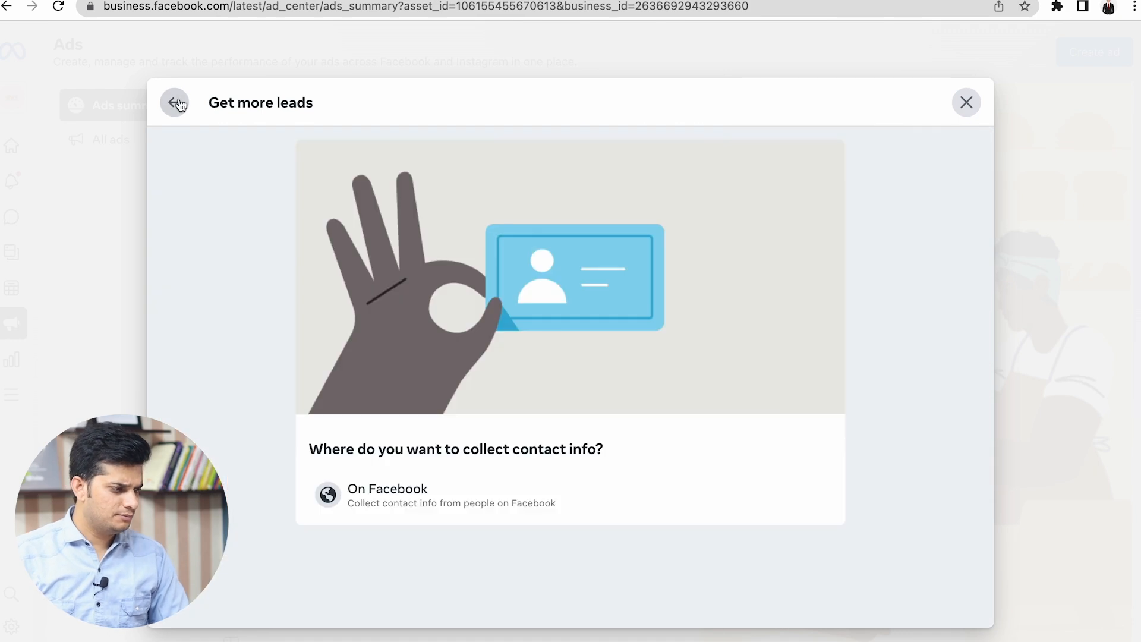
click(178, 99)
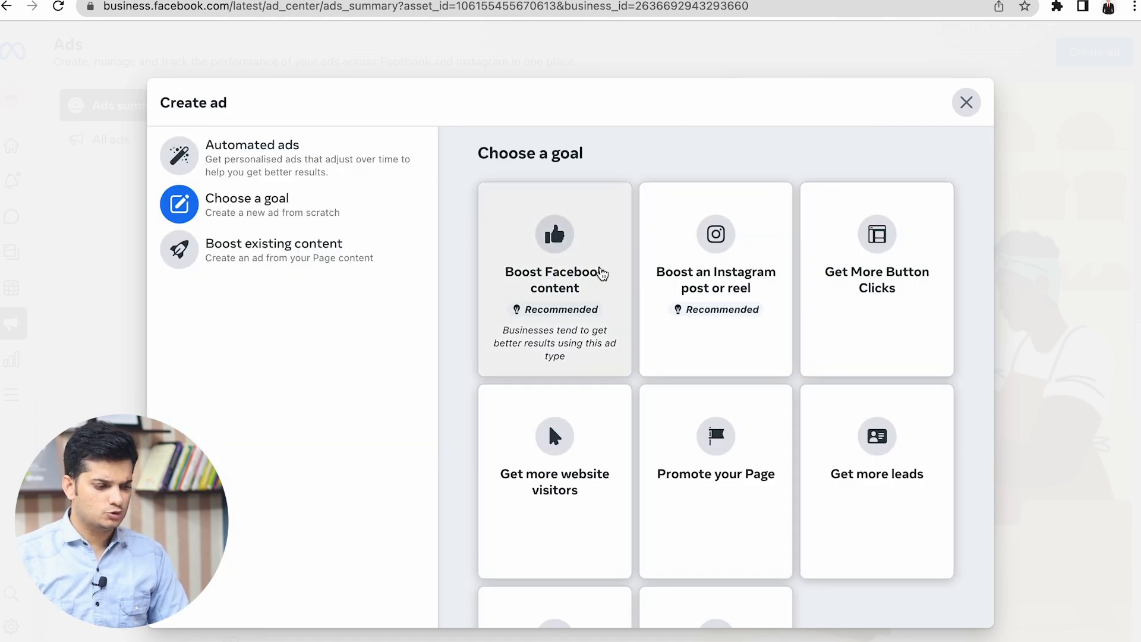
scroll(651, 308, down, 3)
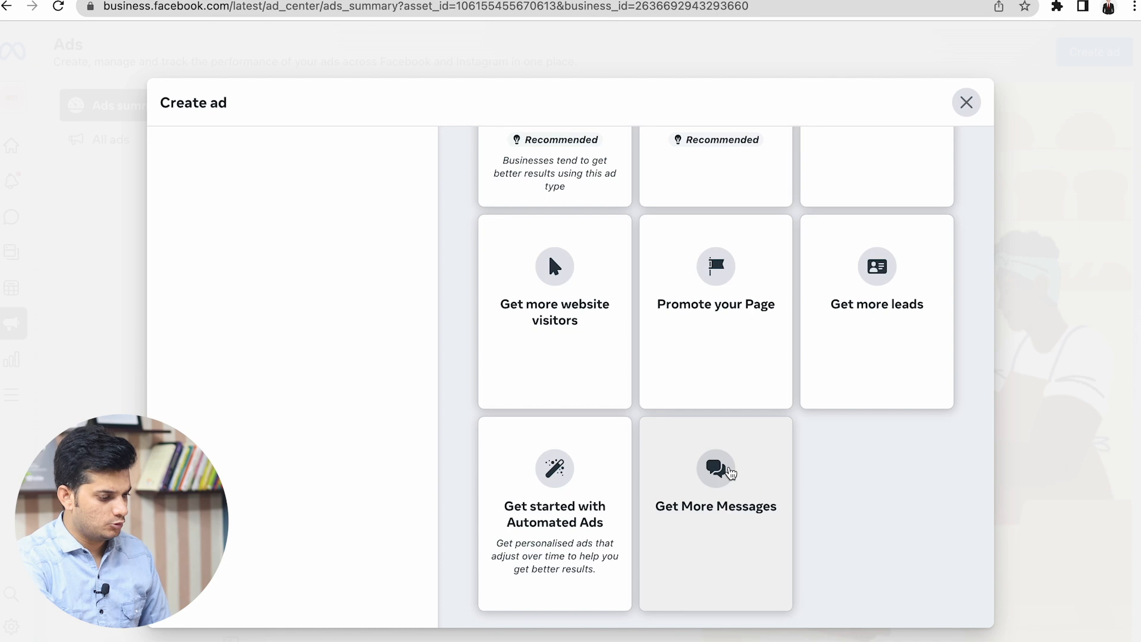
click(719, 505)
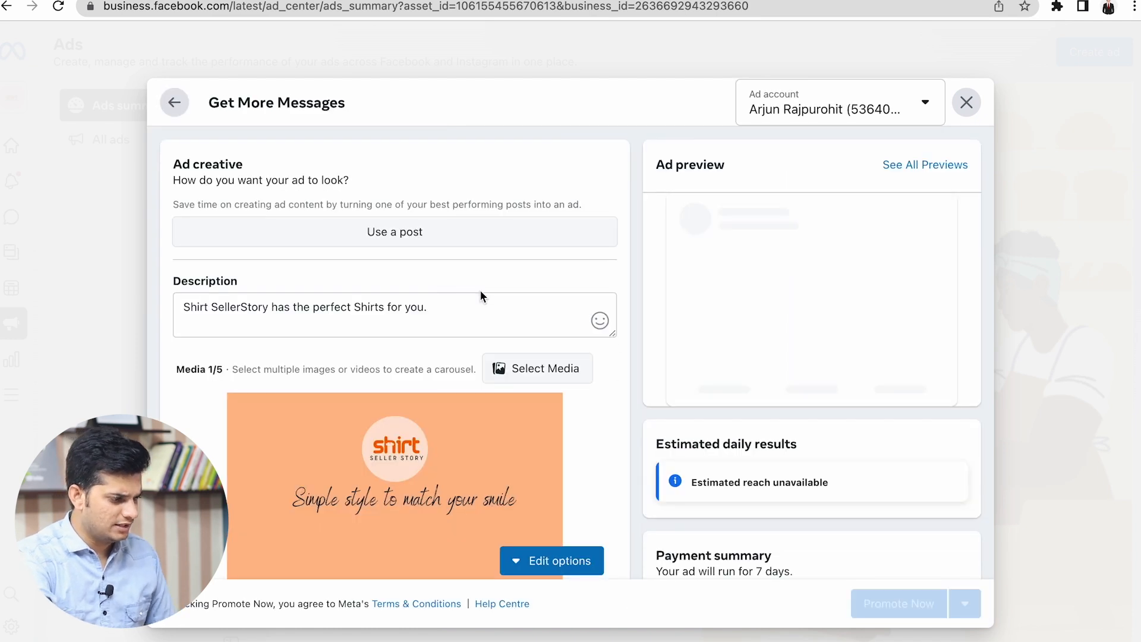
scroll(479, 290, down, 3)
scroll(480, 289, down, 8)
scroll(479, 290, up, 2)
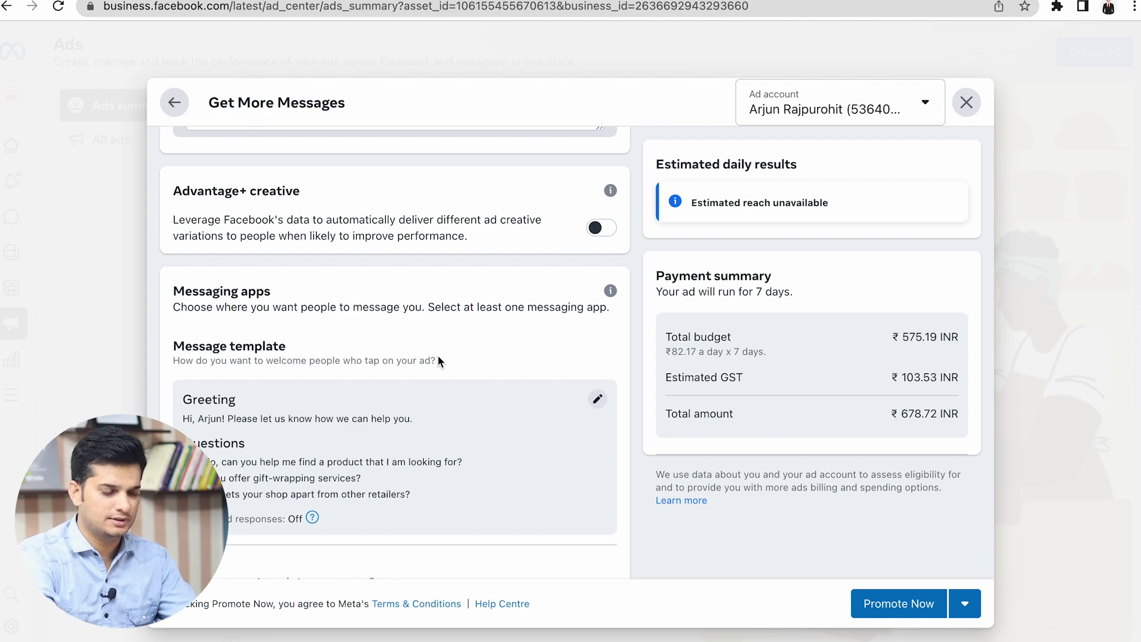
scroll(440, 360, down, 3)
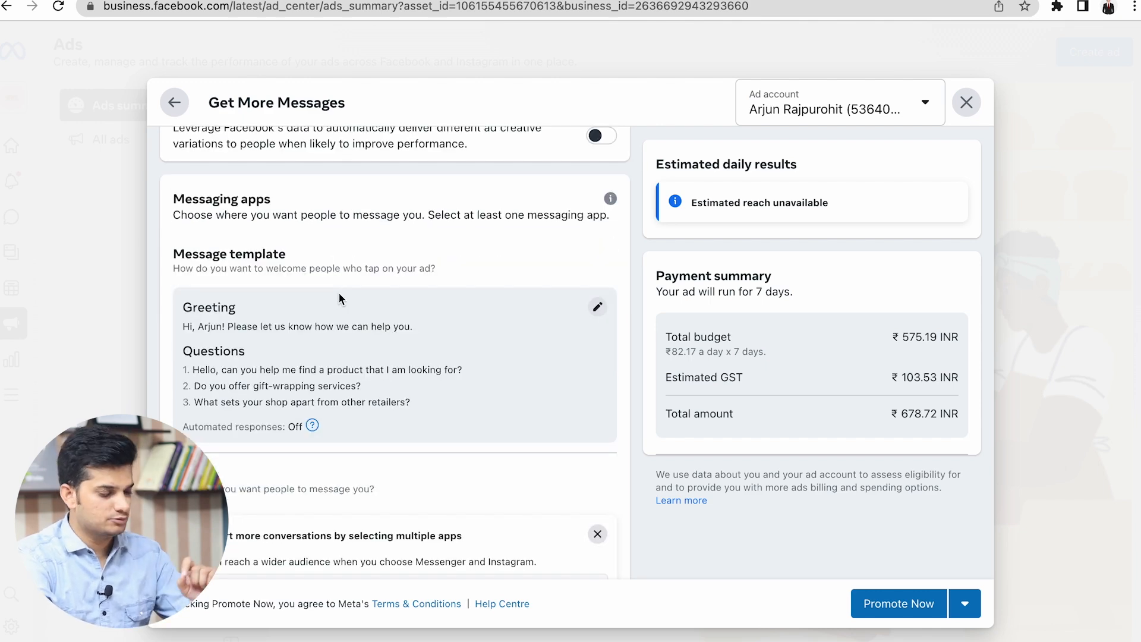
Select Instagram in addition to Messenger as a messaging app for the Get More Messages ad.
scroll(393, 296, down, 6)
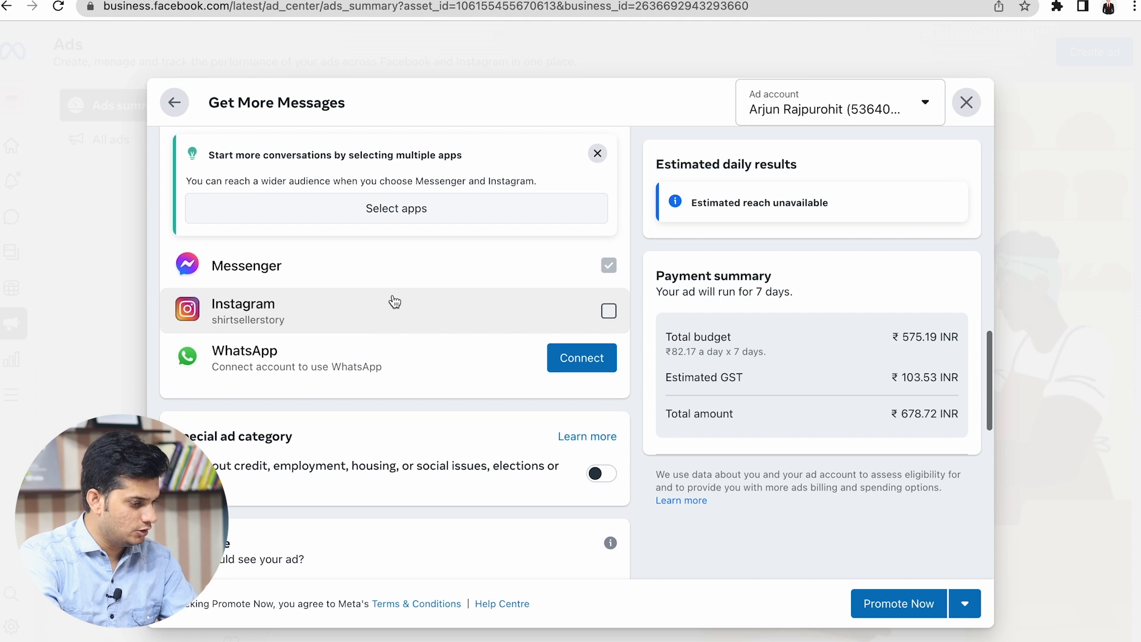
click(592, 312)
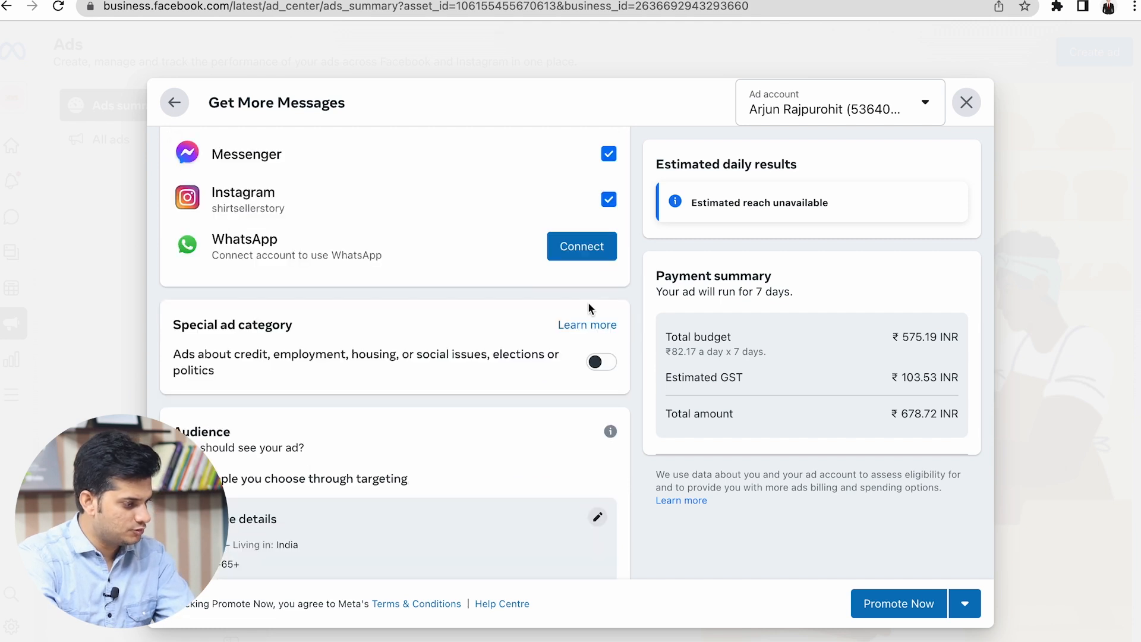
scroll(565, 234, up, 1)
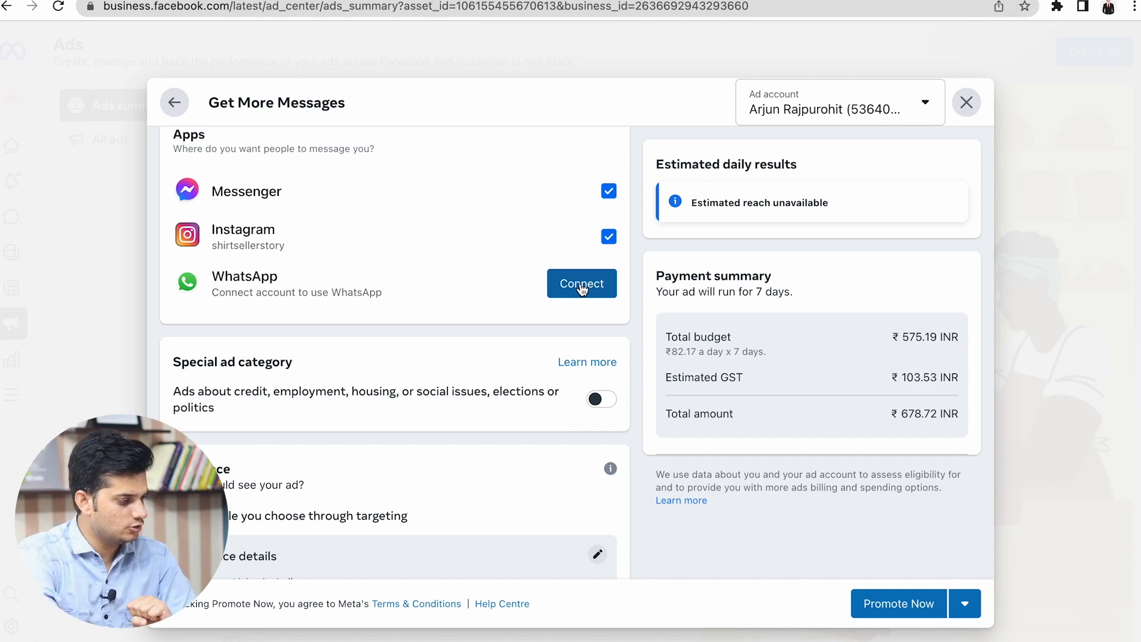
Examine the greeting and suggested questions in the Get More Messages ad's message template.
scroll(580, 283, up, 5)
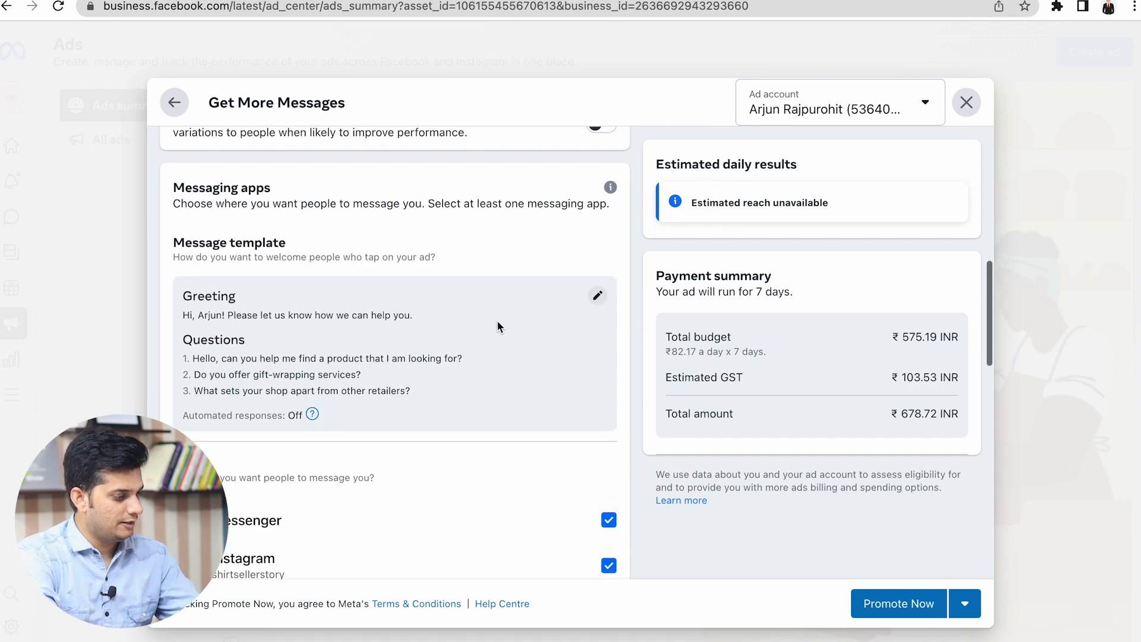
drag(183, 315, 305, 357)
double_click(307, 358)
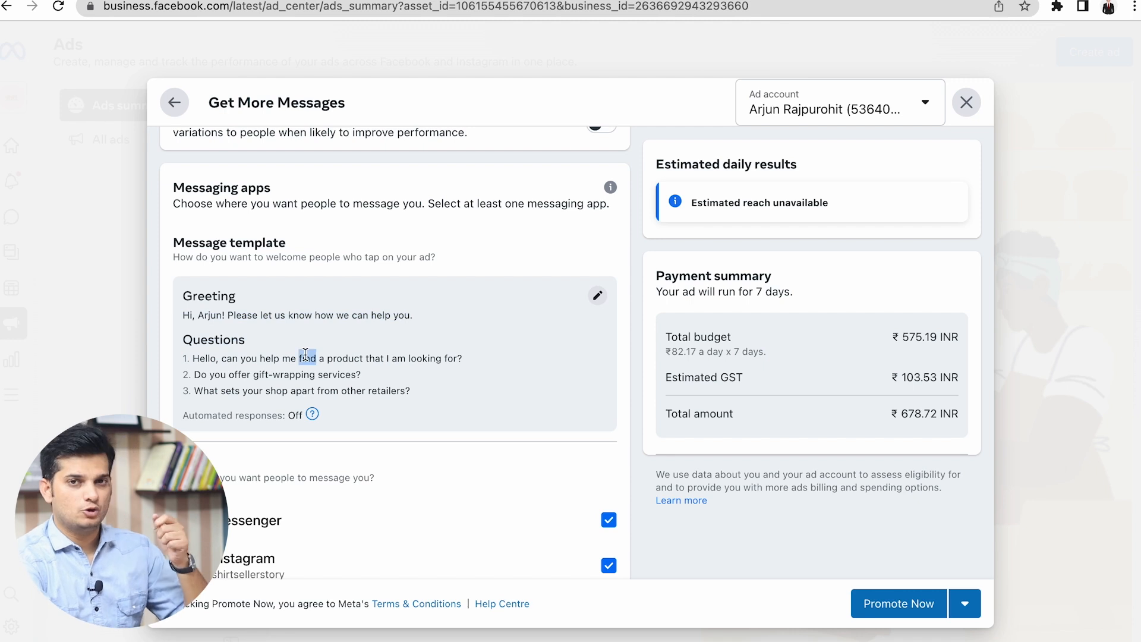
click(342, 355)
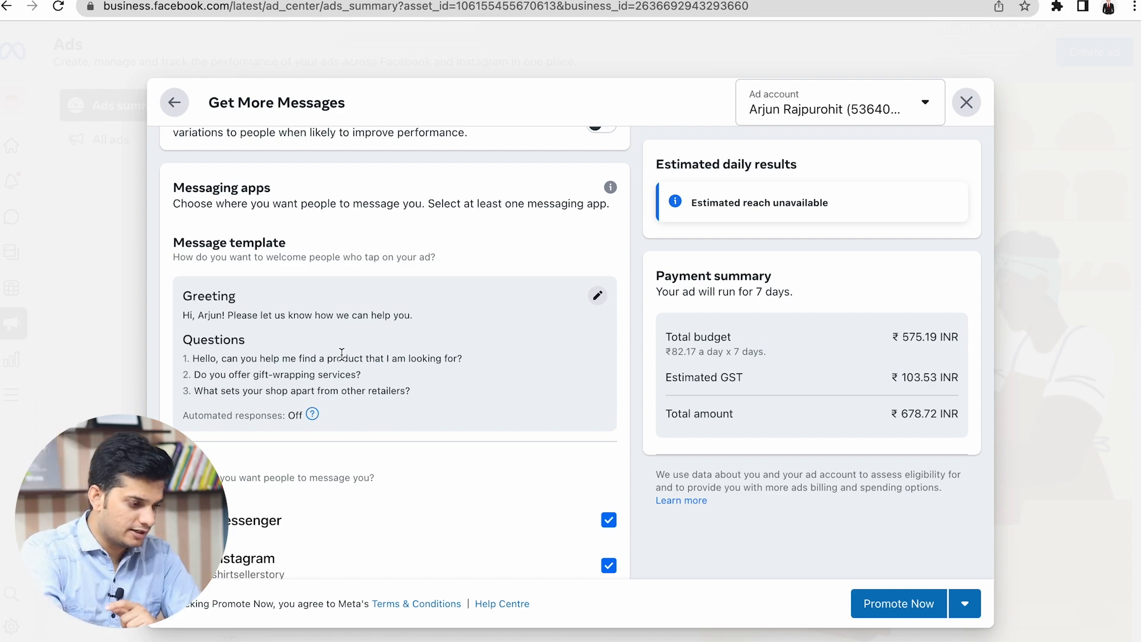
scroll(342, 354, up, 1)
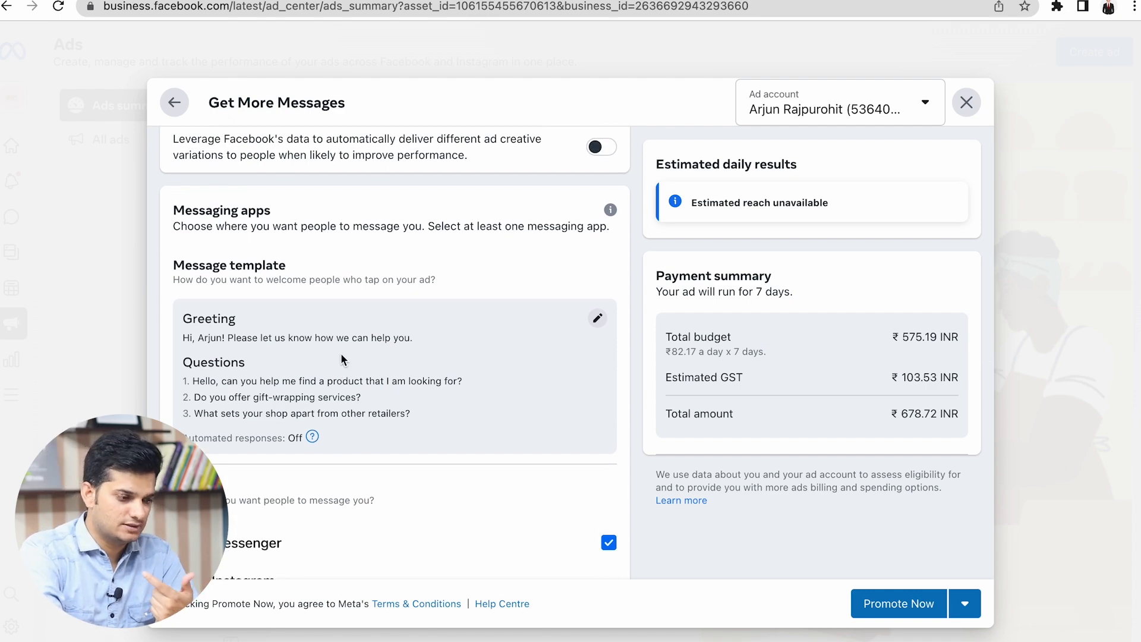
Review the Get More Messages ad's creative, messaging apps, audience, duration, daily budget and placements.
scroll(341, 353, up, 5)
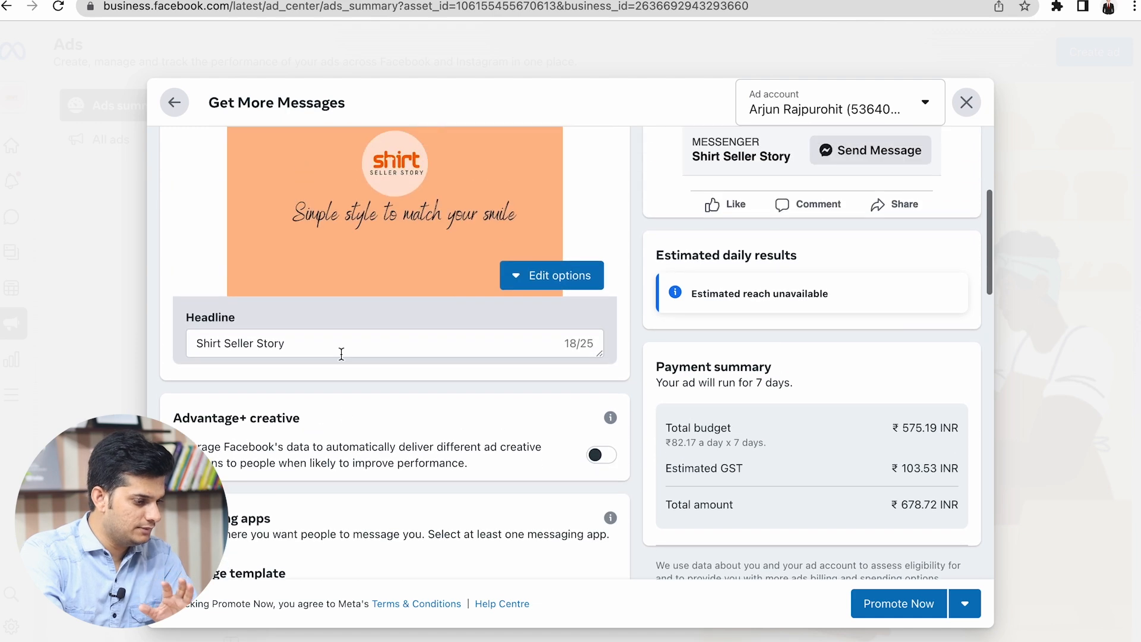
scroll(341, 353, down, 8)
scroll(341, 353, down, 6)
scroll(341, 353, up, 1)
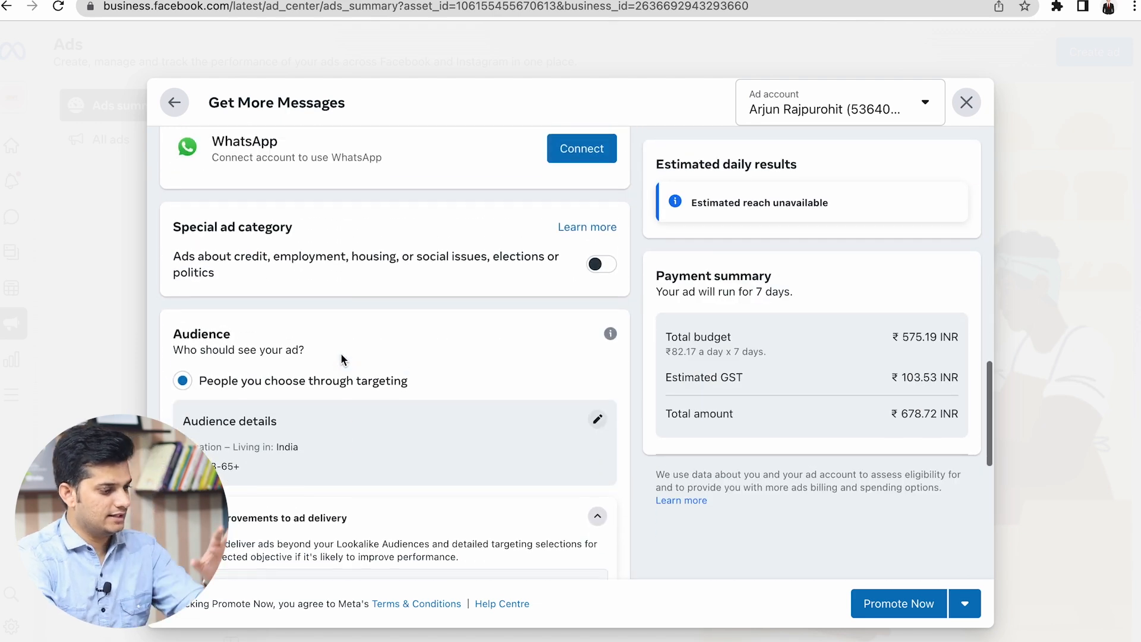
scroll(340, 353, down, 10)
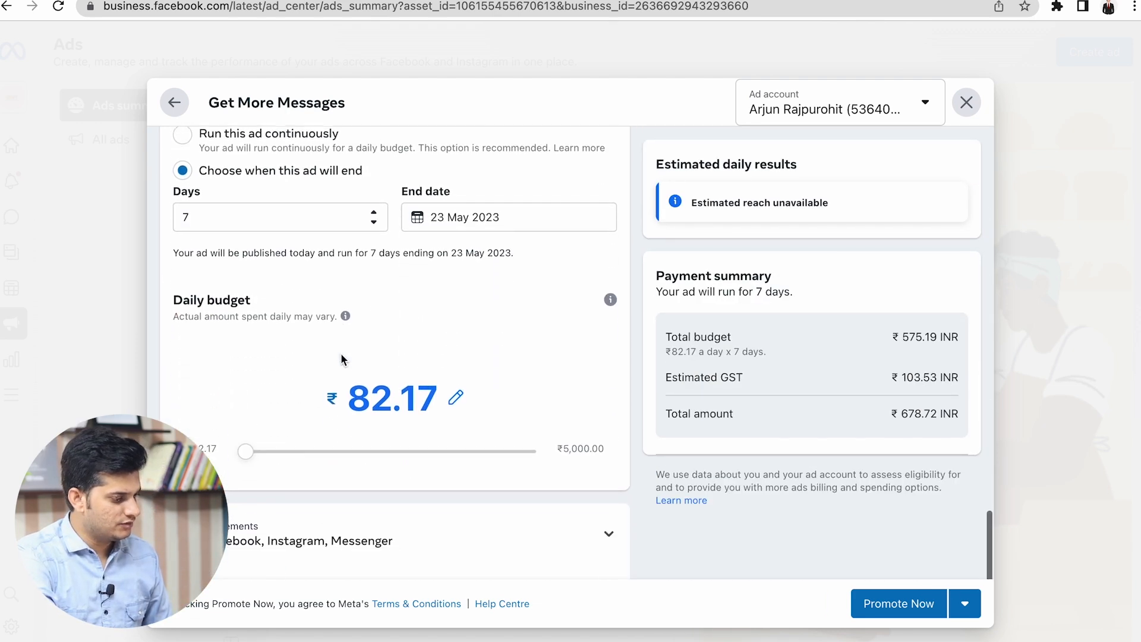
scroll(341, 353, up, 12)
scroll(340, 353, up, 4)
scroll(340, 352, down, 1)
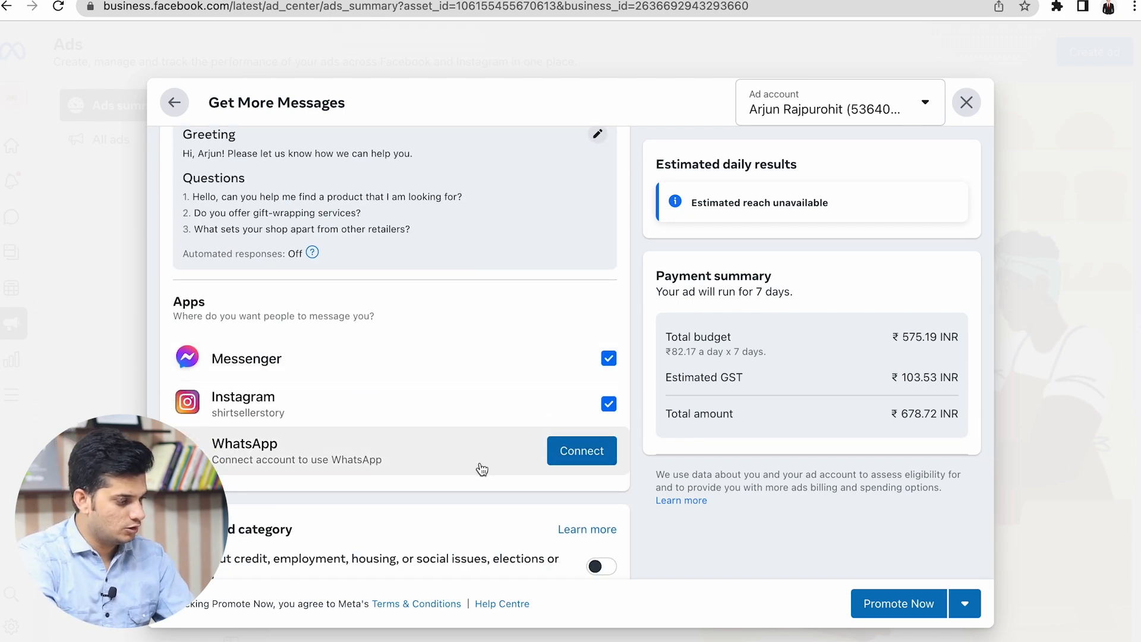
scroll(481, 465, up, 6)
scroll(737, 360, up, 5)
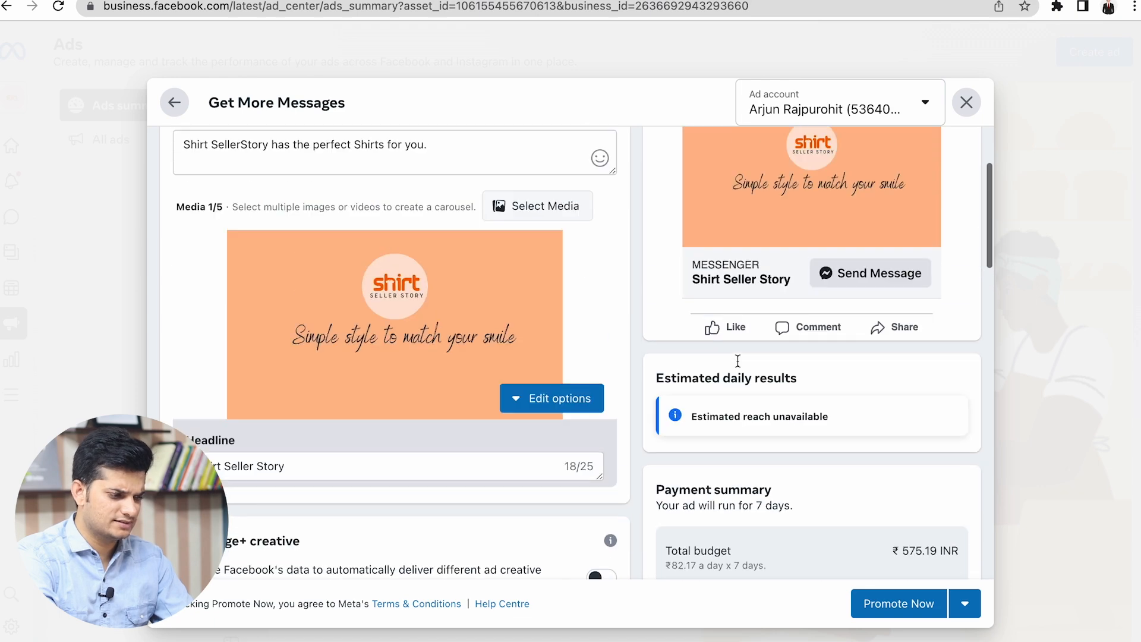
Return to the ad goal list, open Get More Button Clicks, and review its creative, audience, duration, budget and placements.
click(173, 101)
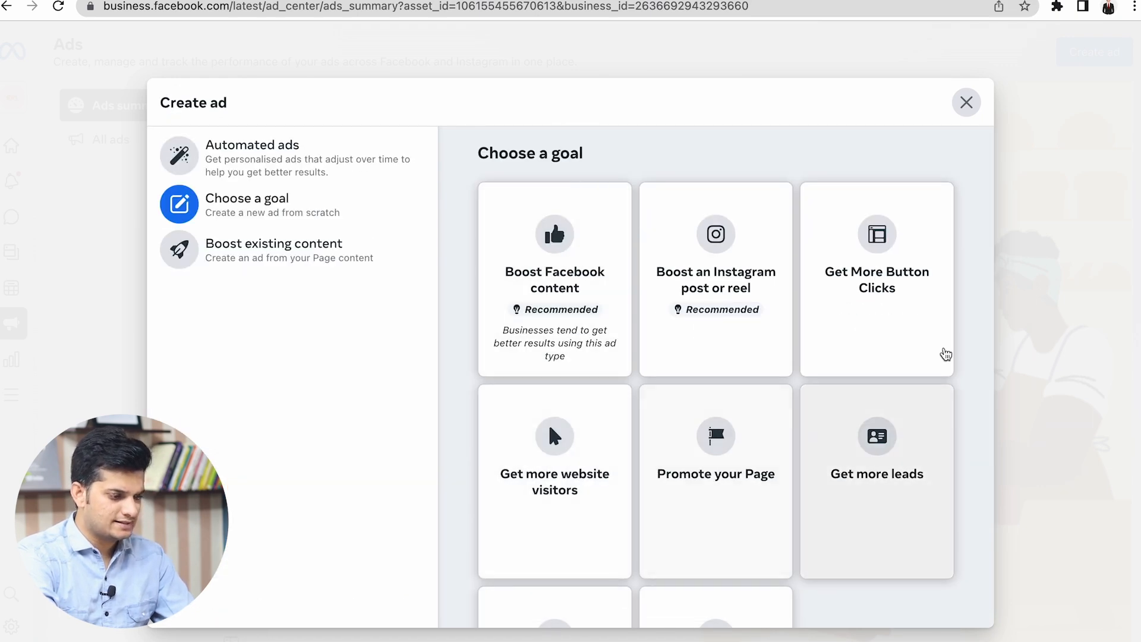
click(921, 257)
scroll(566, 339, down, 3)
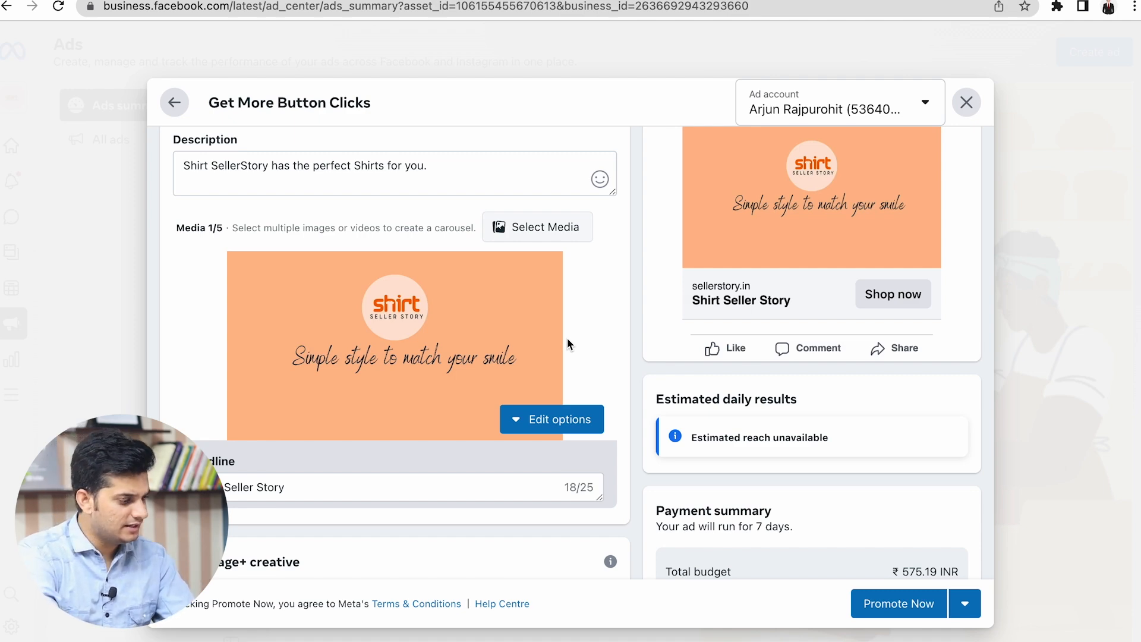
scroll(568, 343, up, 3)
scroll(568, 342, down, 8)
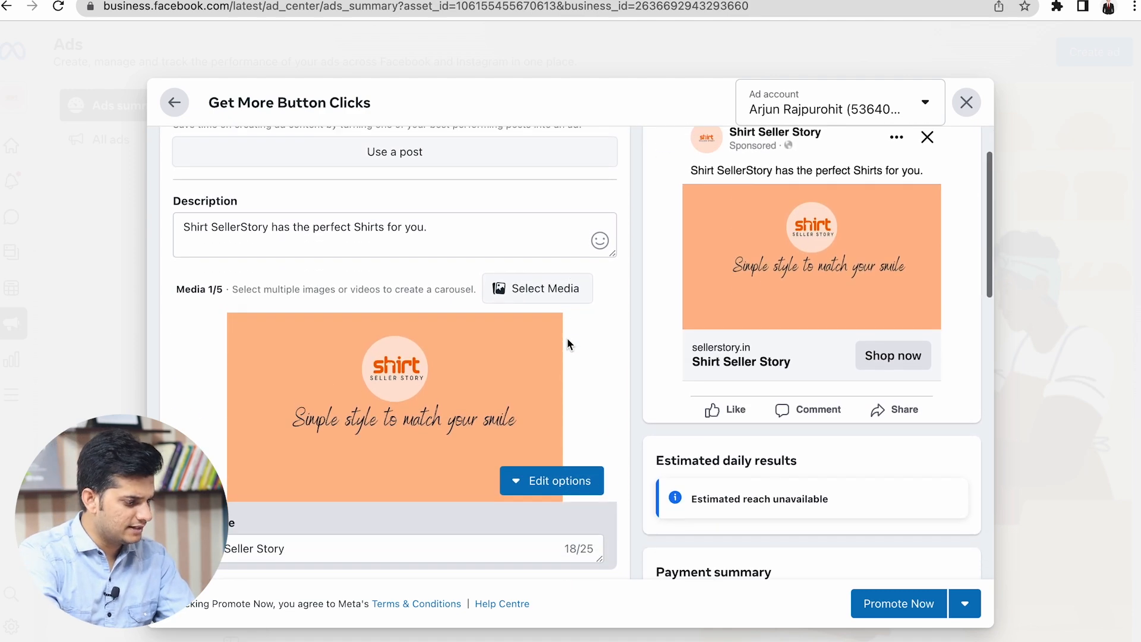
scroll(568, 343, down, 4)
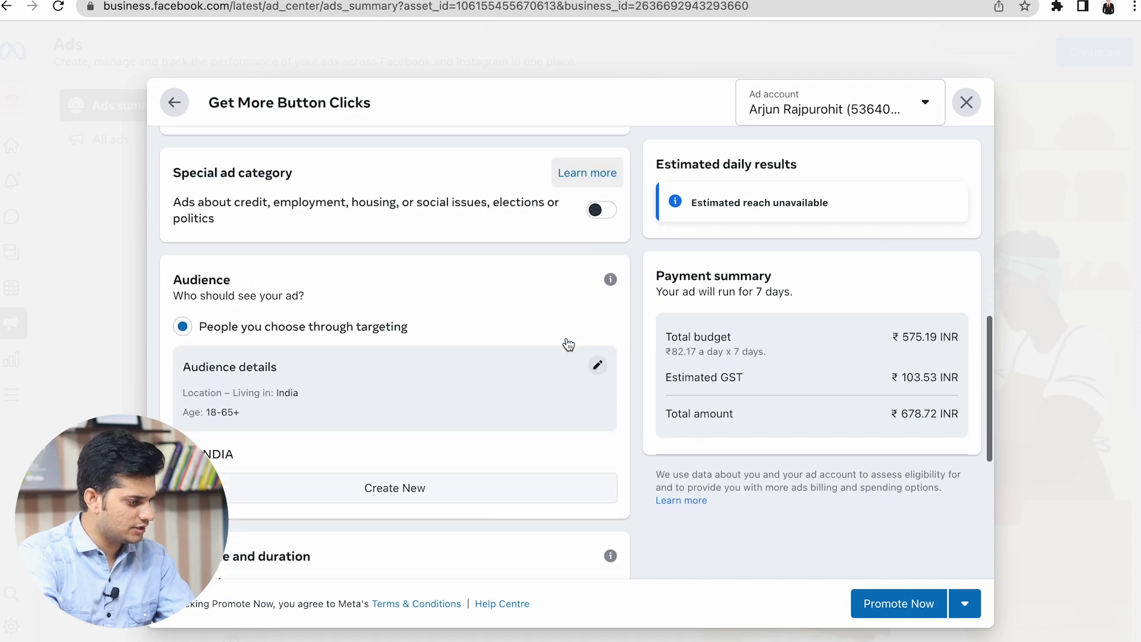
scroll(567, 343, down, 5)
scroll(565, 343, down, 1)
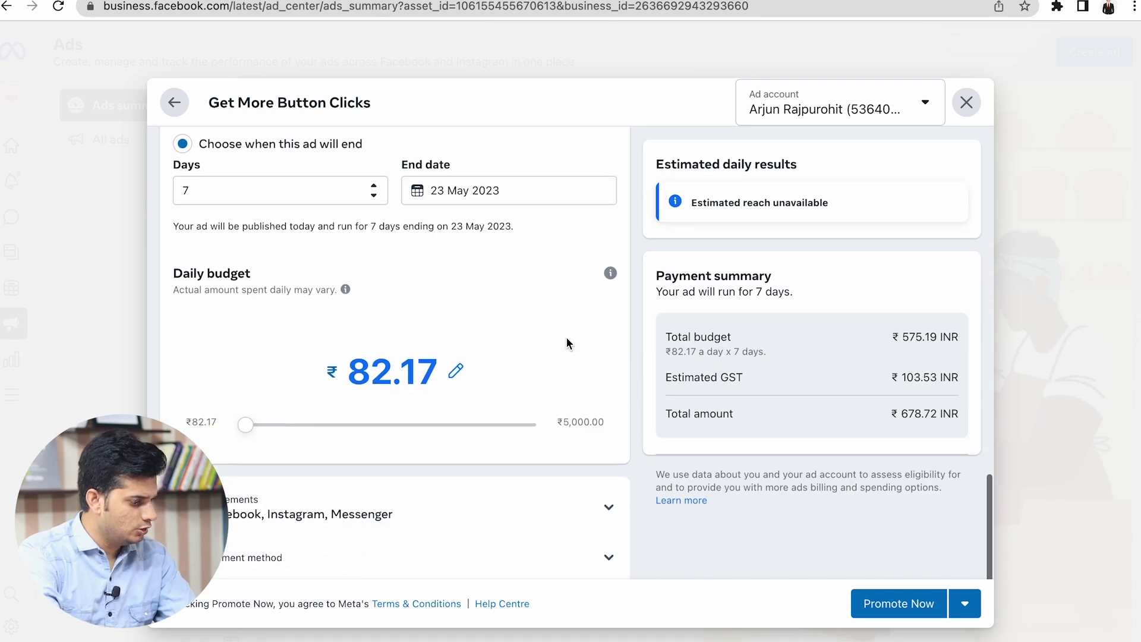
Recheck the Get More Button Clicks ad's description, media and preview against its remaining settings.
scroll(566, 343, up, 10)
scroll(565, 342, up, 8)
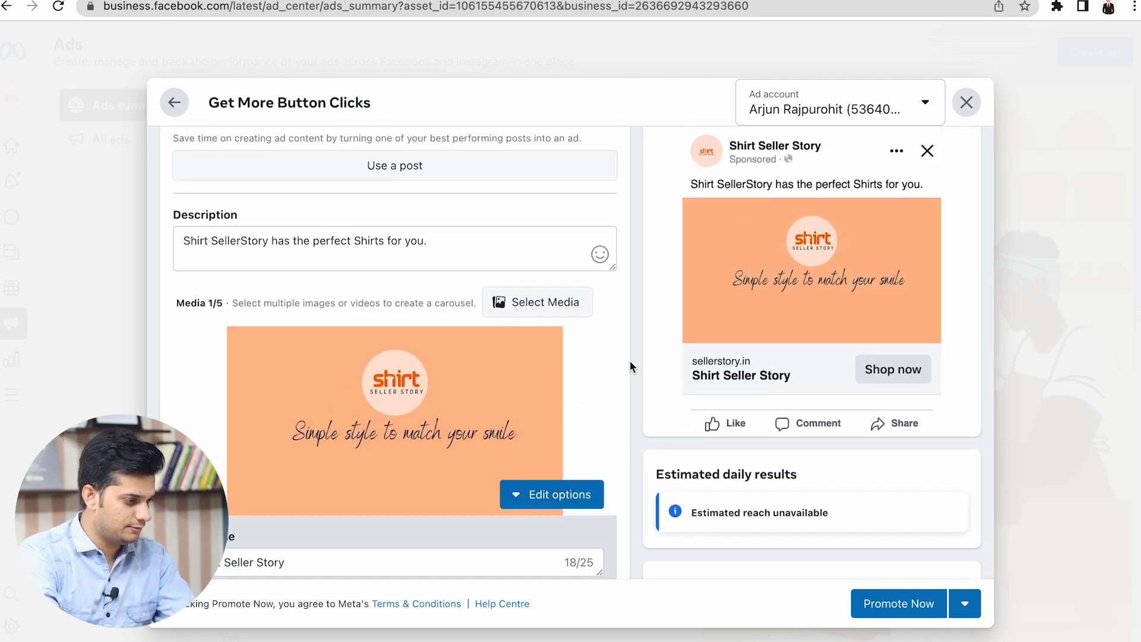
scroll(491, 202, down, 15)
scroll(493, 204, up, 12)
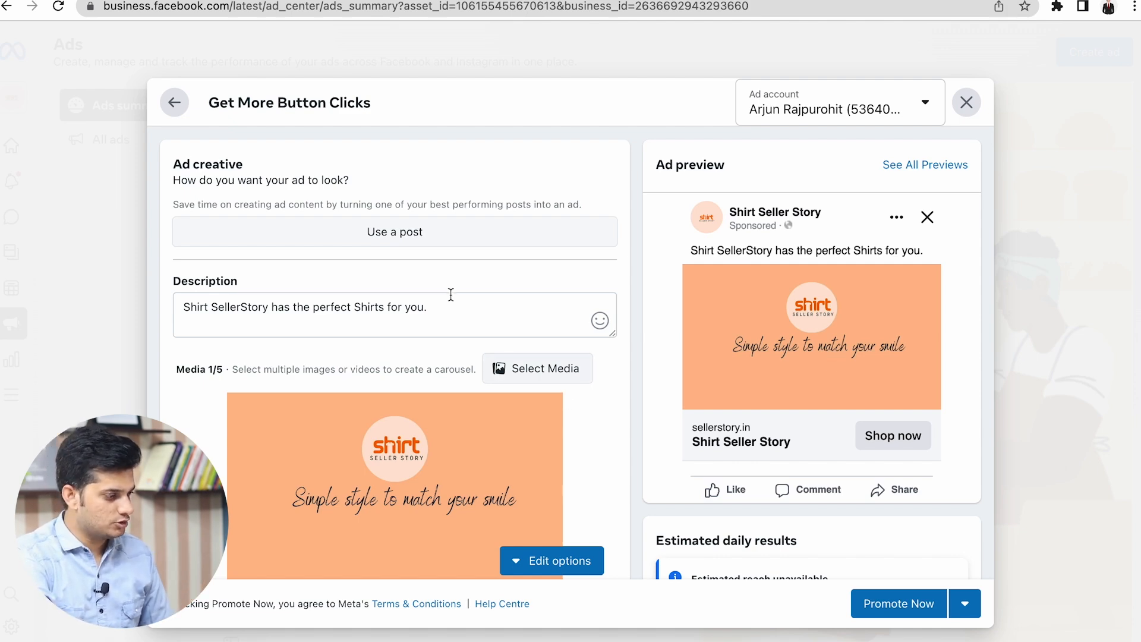
scroll(451, 293, down, 12)
scroll(450, 294, up, 8)
scroll(451, 294, up, 6)
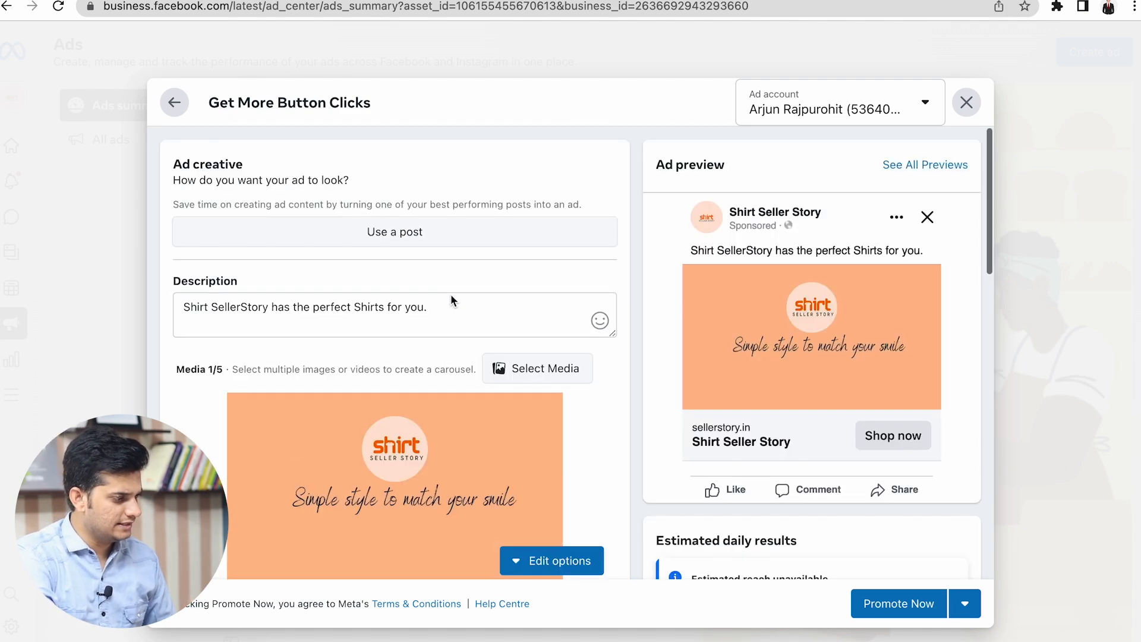
Return to the ad goal list and look over all the available goals, including Get started with Automated Ads.
click(178, 107)
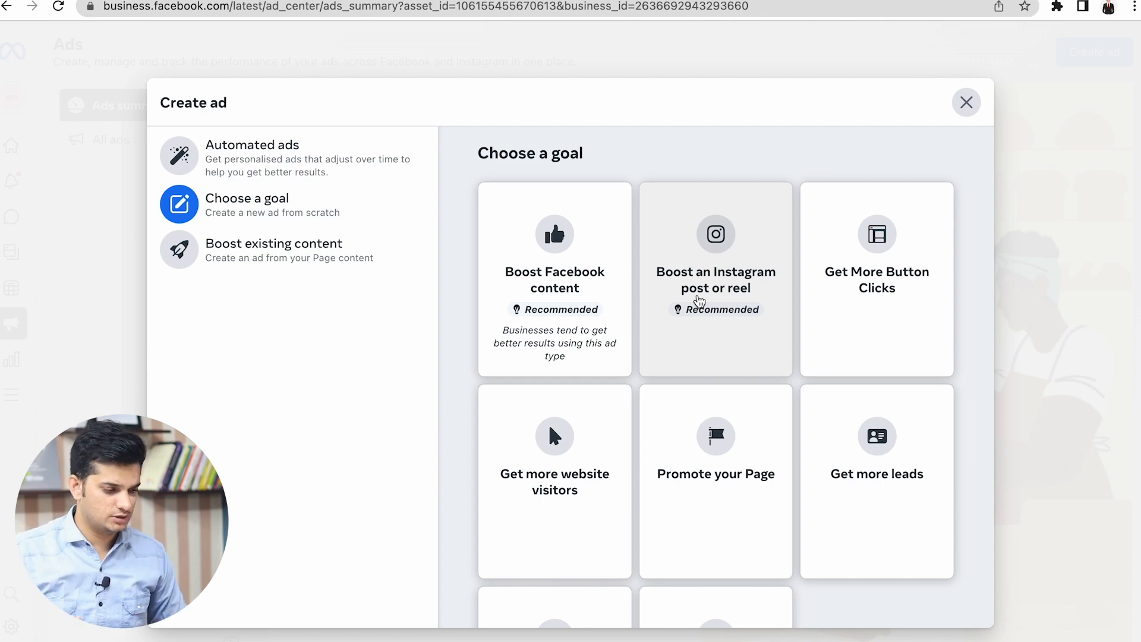
scroll(699, 301, down, 3)
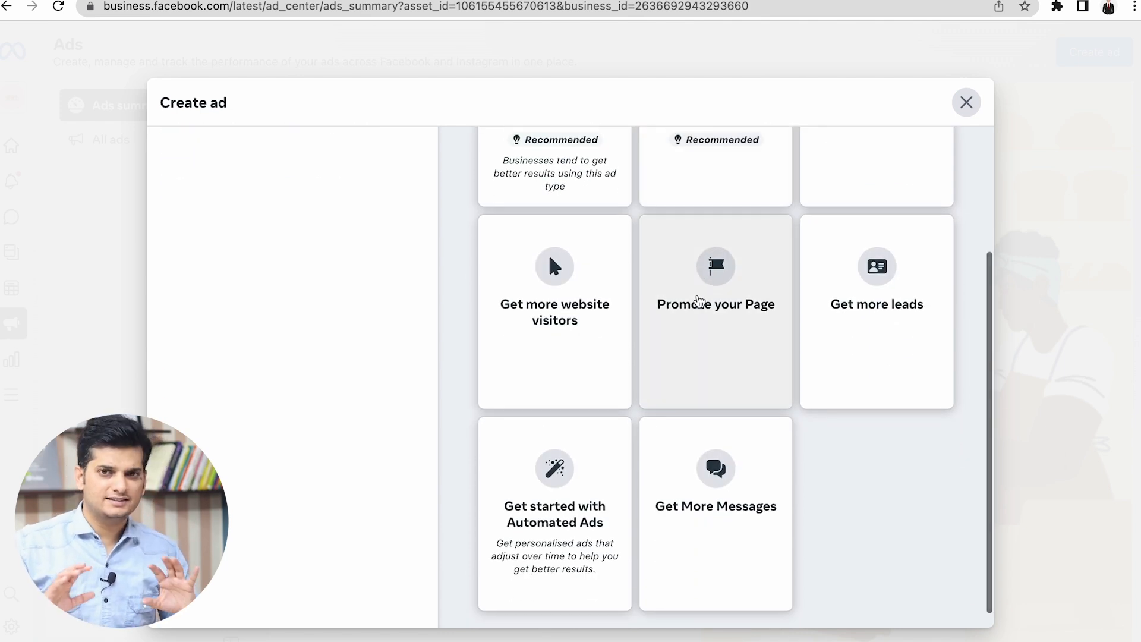
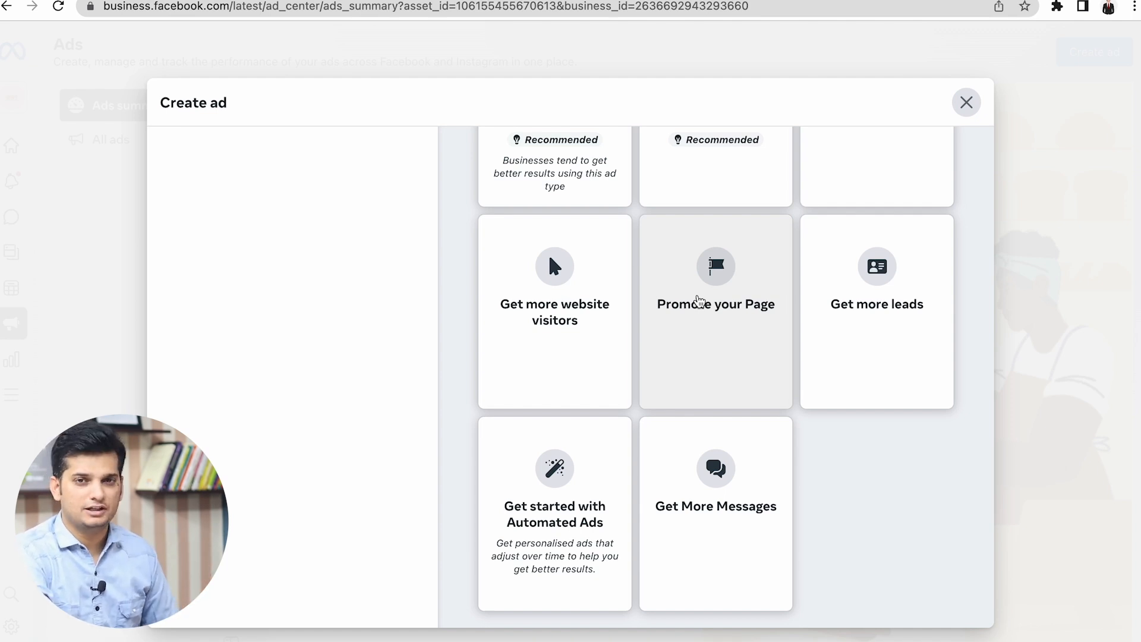
scroll(699, 301, up, 1)
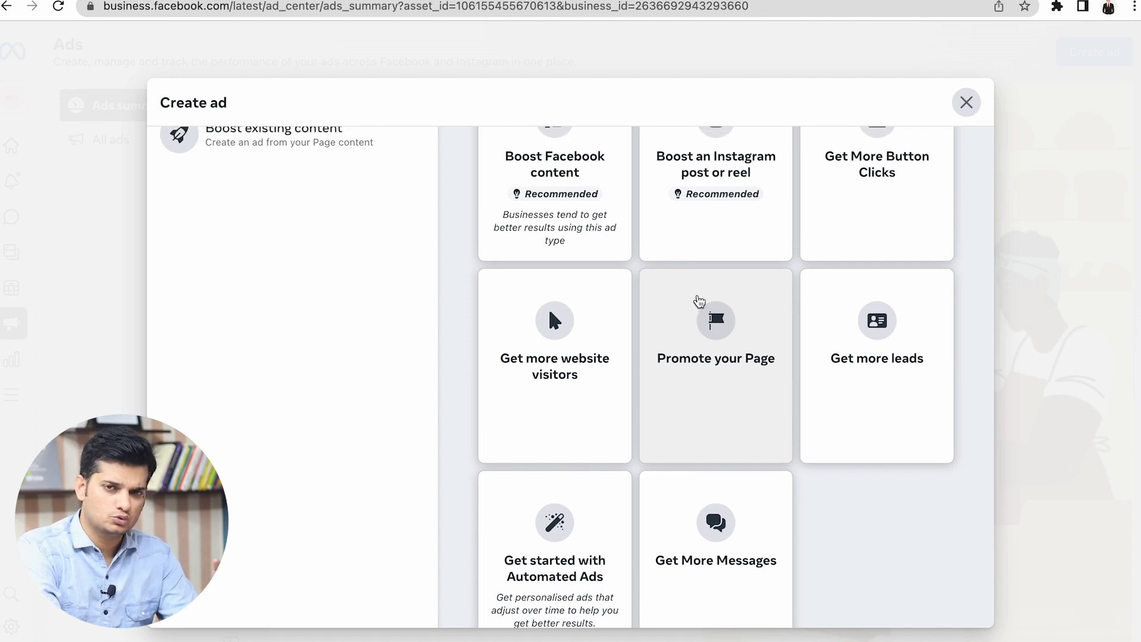
scroll(699, 302, up, 1)
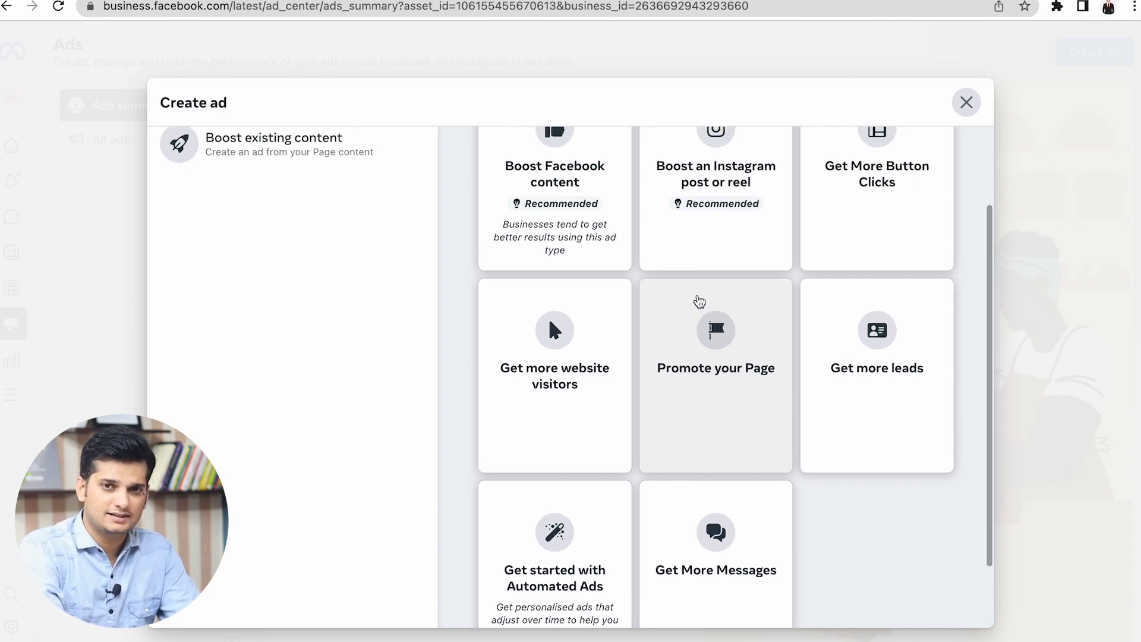
scroll(699, 301, down, 1)
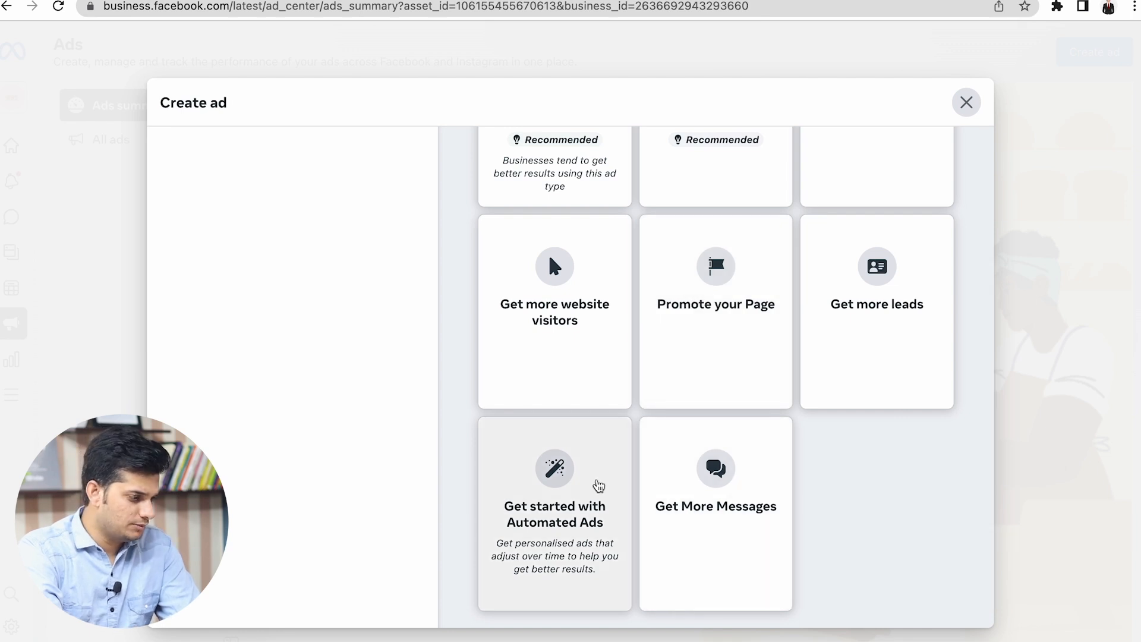
scroll(599, 485, up, 3)
scroll(598, 484, down, 3)
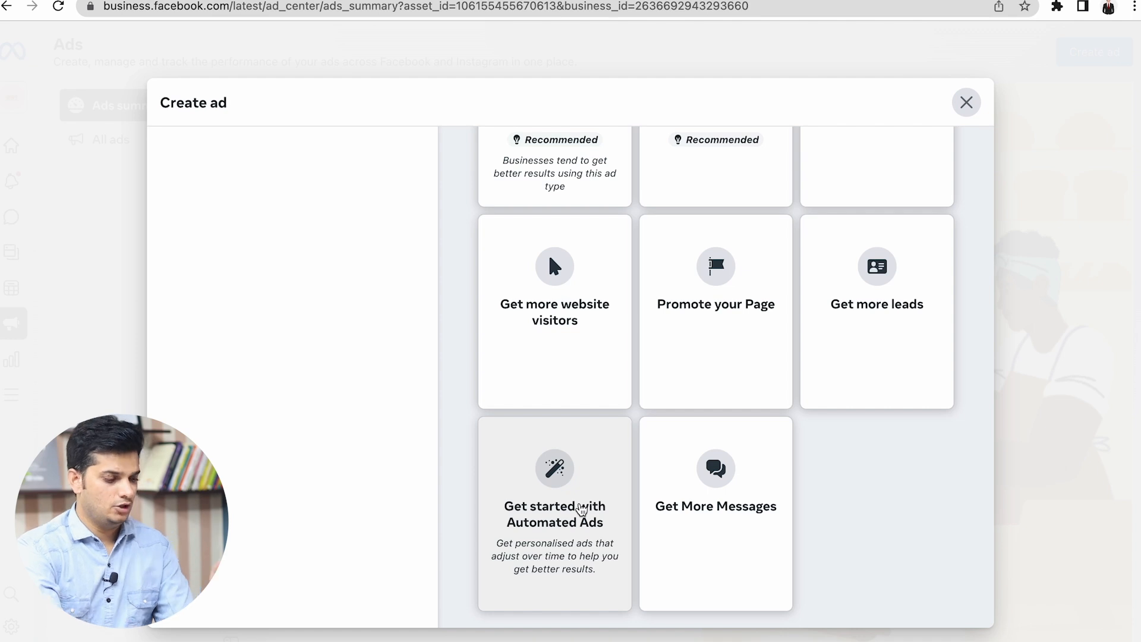
Open Get started with Automated Ads, choose the last listed ad account, and start the personalised plan questionnaire.
click(580, 508)
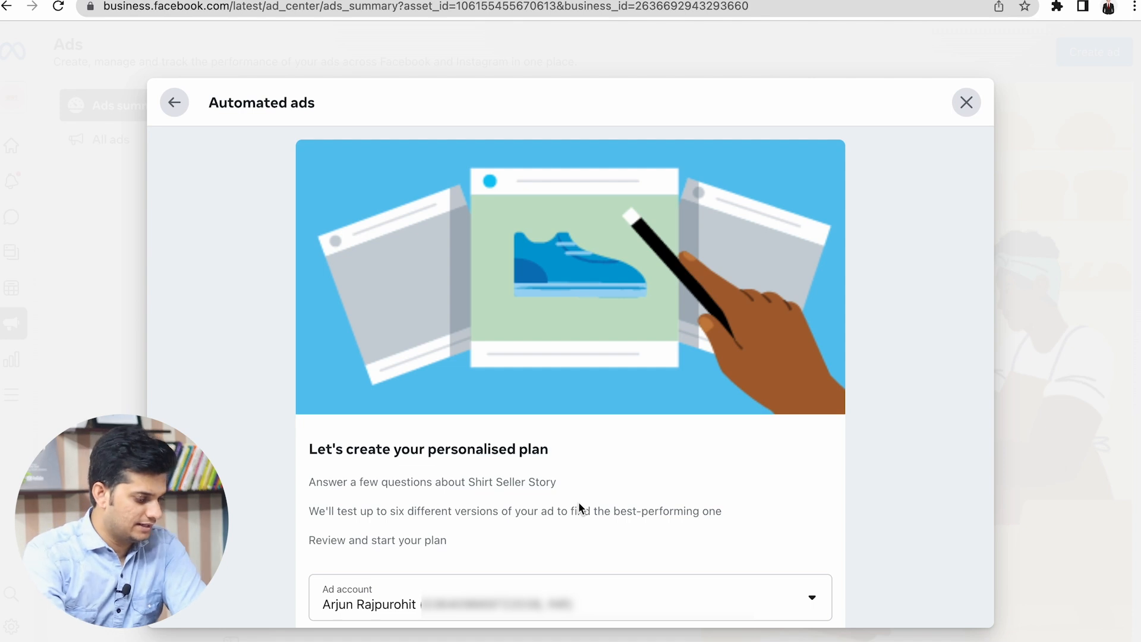
scroll(579, 502, down, 2)
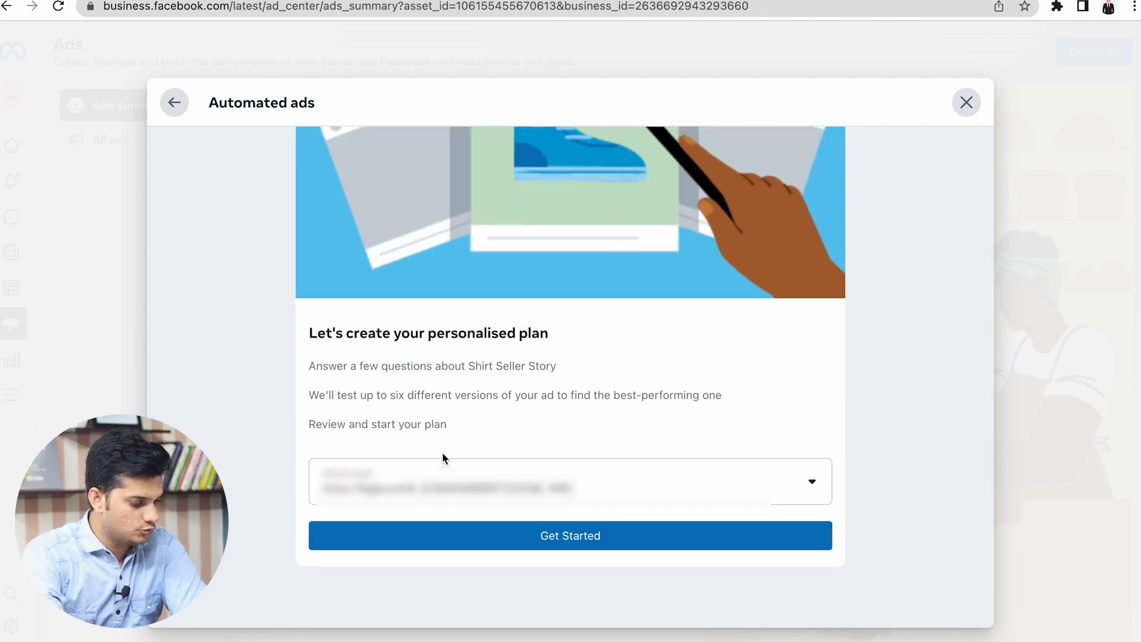
click(434, 471)
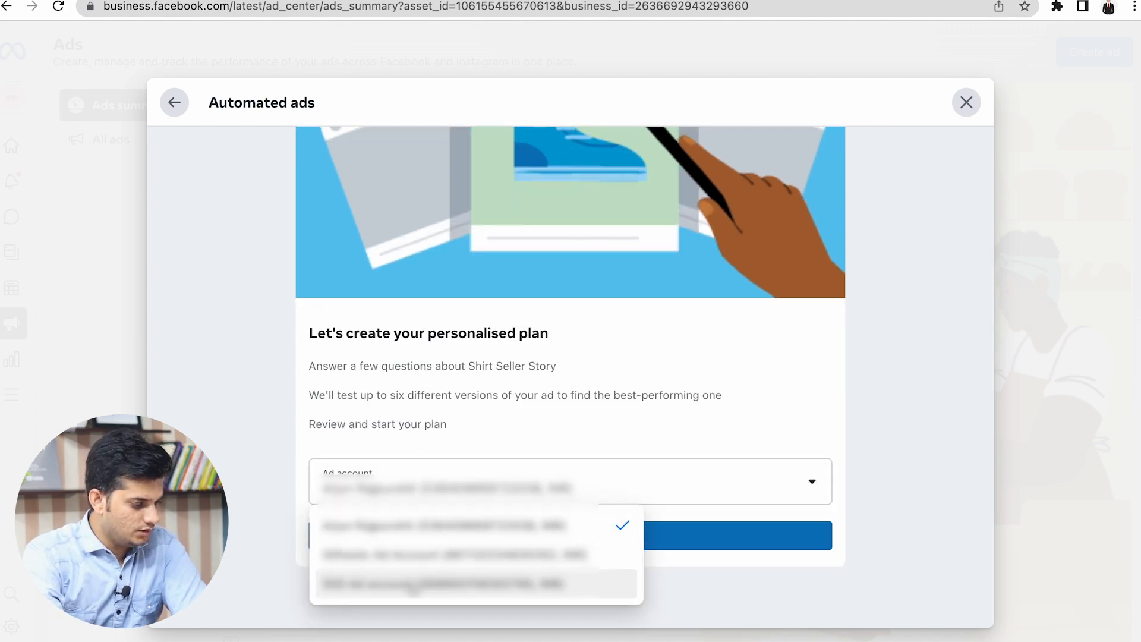
click(437, 584)
click(456, 547)
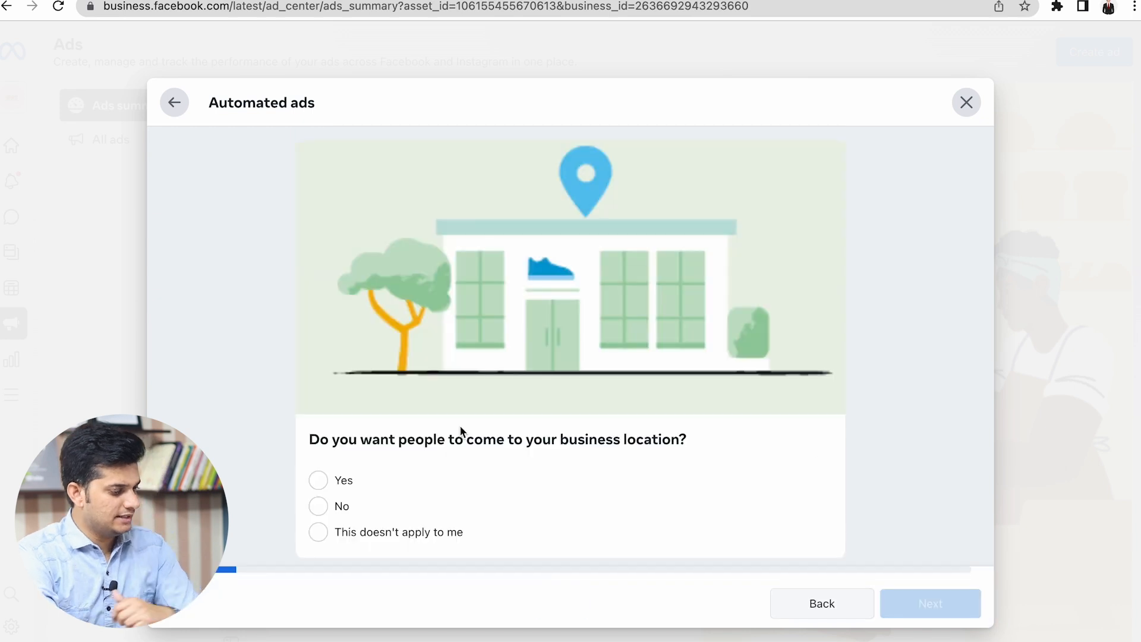
Answer No to people coming to the business location and Yes to having a website, continuing after each question.
drag(308, 440, 701, 436)
click(701, 436)
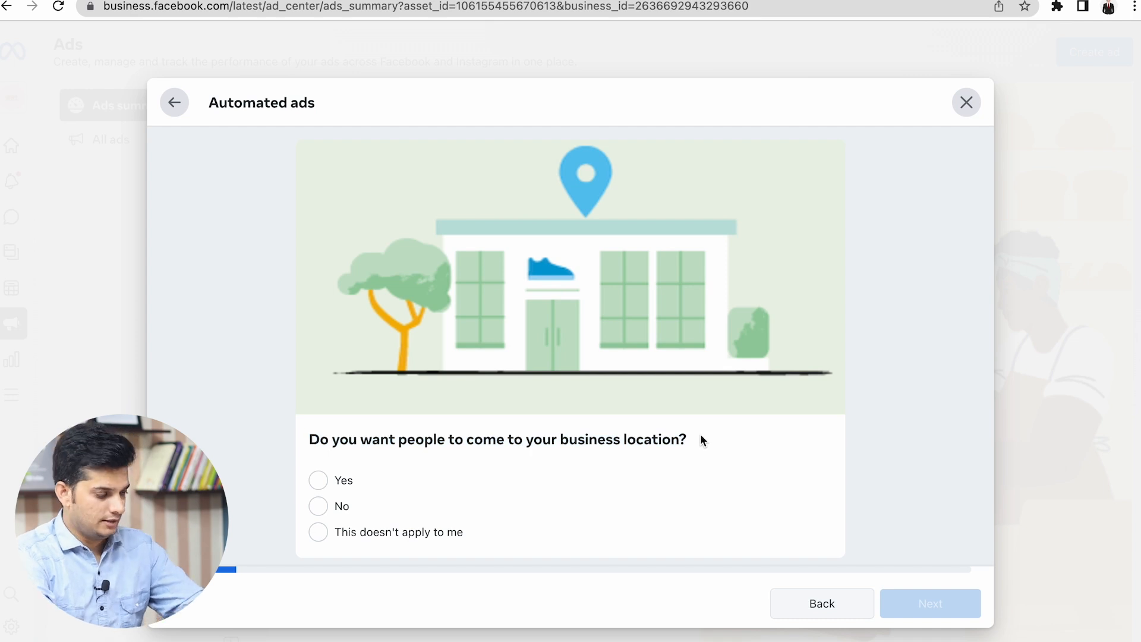
click(332, 506)
click(930, 604)
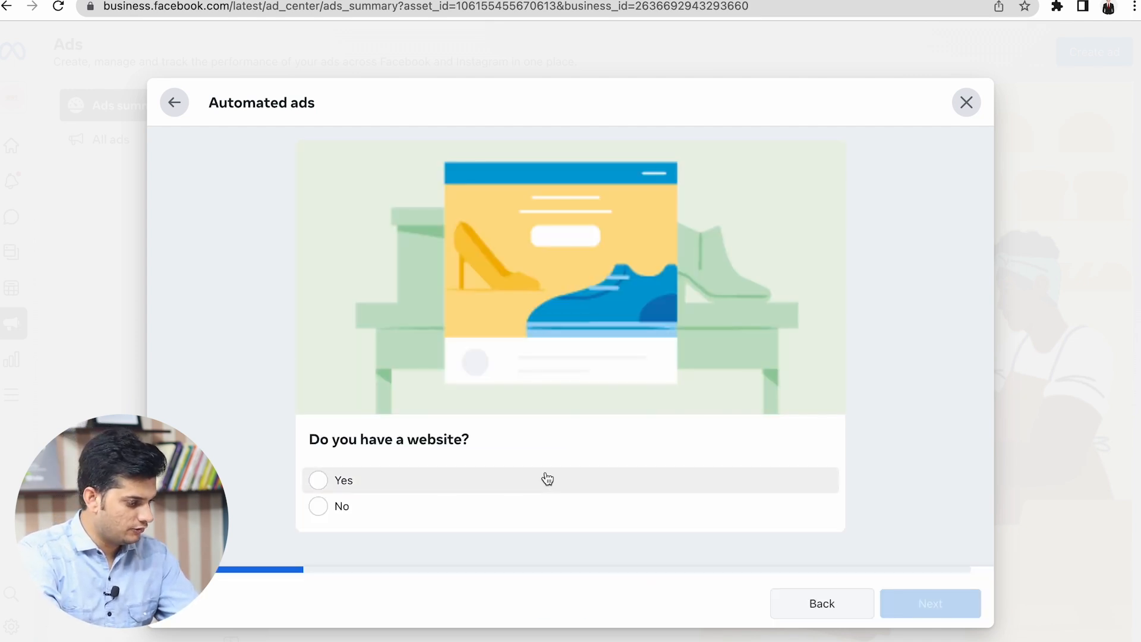
click(367, 485)
click(929, 607)
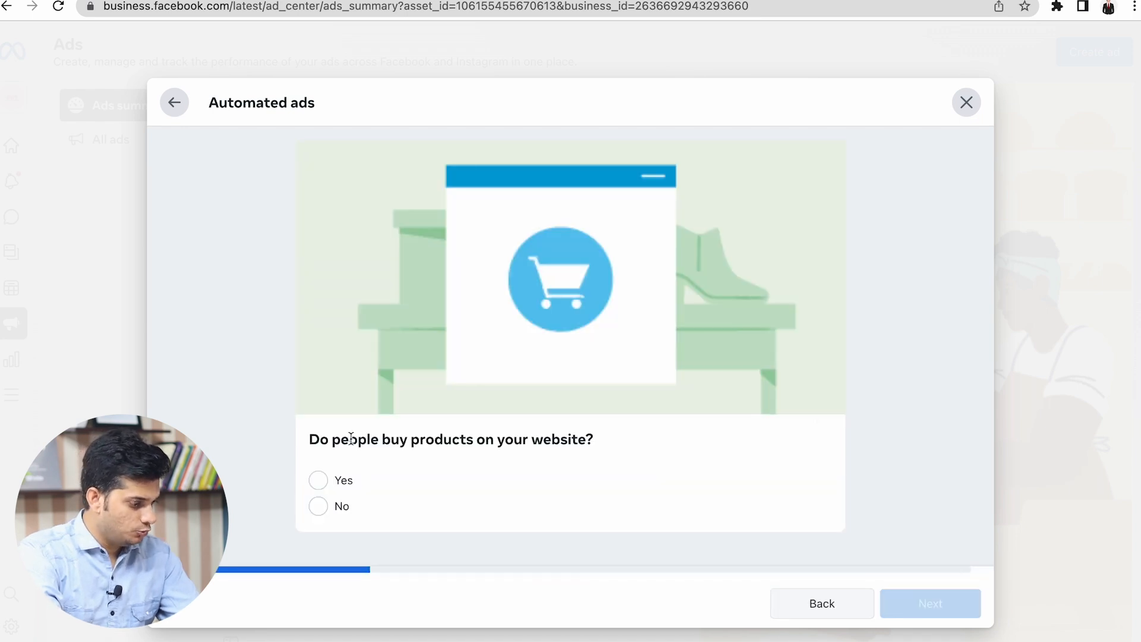
Answer Yes to people buying products and Yes to people booking appointments on the website, continuing after each question.
triple_click(324, 439)
click(383, 439)
click(376, 480)
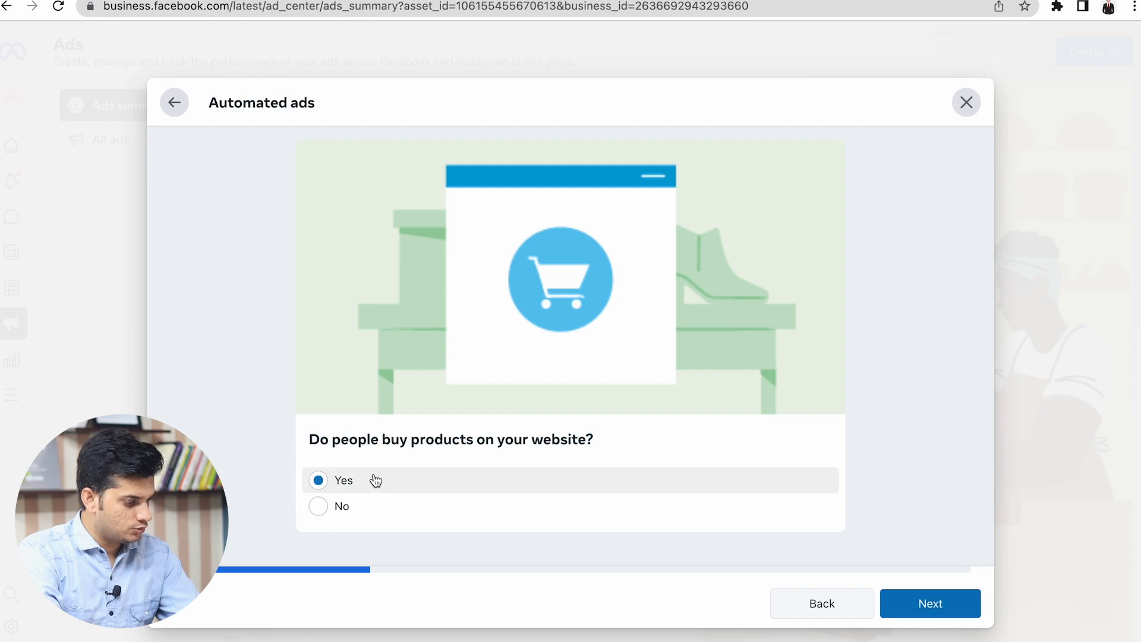
click(940, 604)
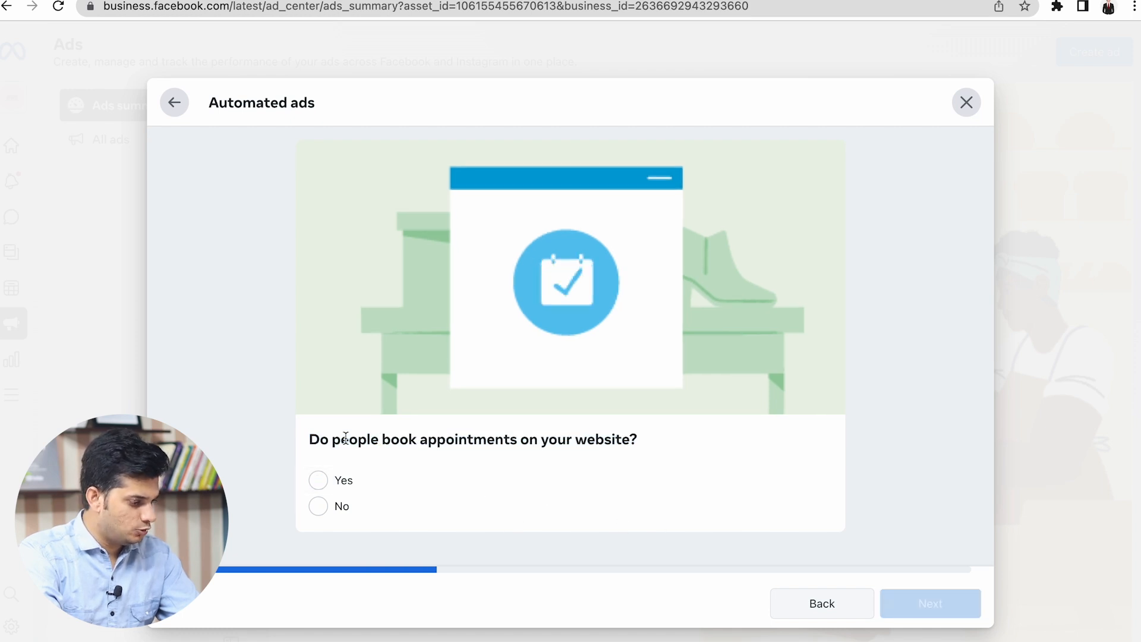
drag(331, 441, 565, 437)
click(514, 461)
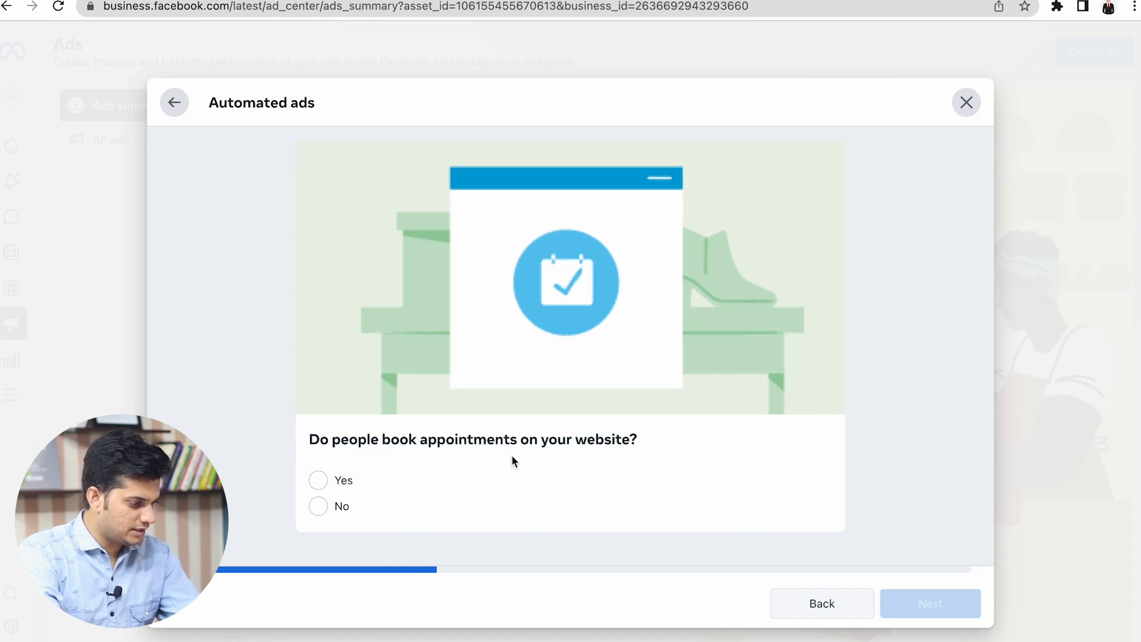
click(452, 478)
click(925, 602)
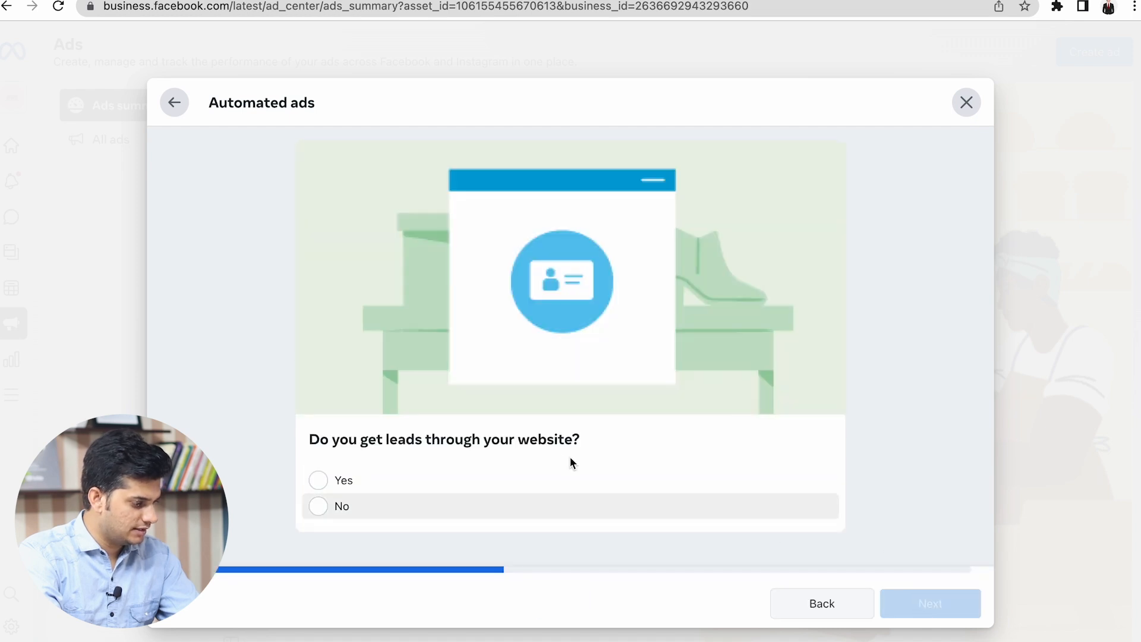
Answer Yes to getting leads through the website and Yes to wanting people to make contact, continuing after each question.
drag(311, 442, 472, 441)
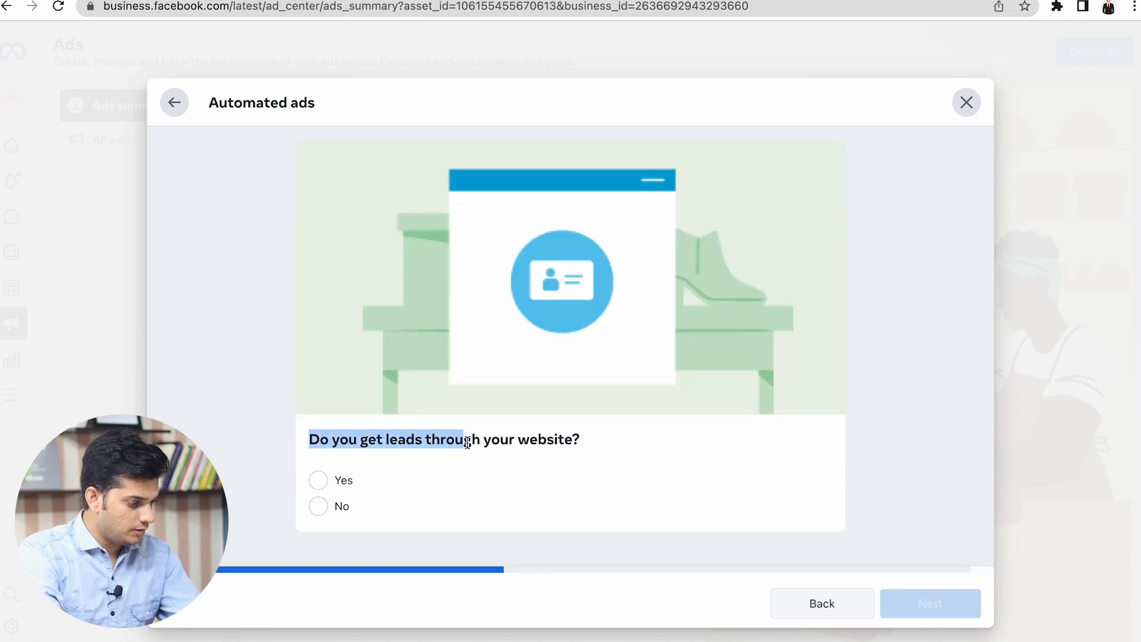
click(452, 460)
click(394, 479)
click(929, 603)
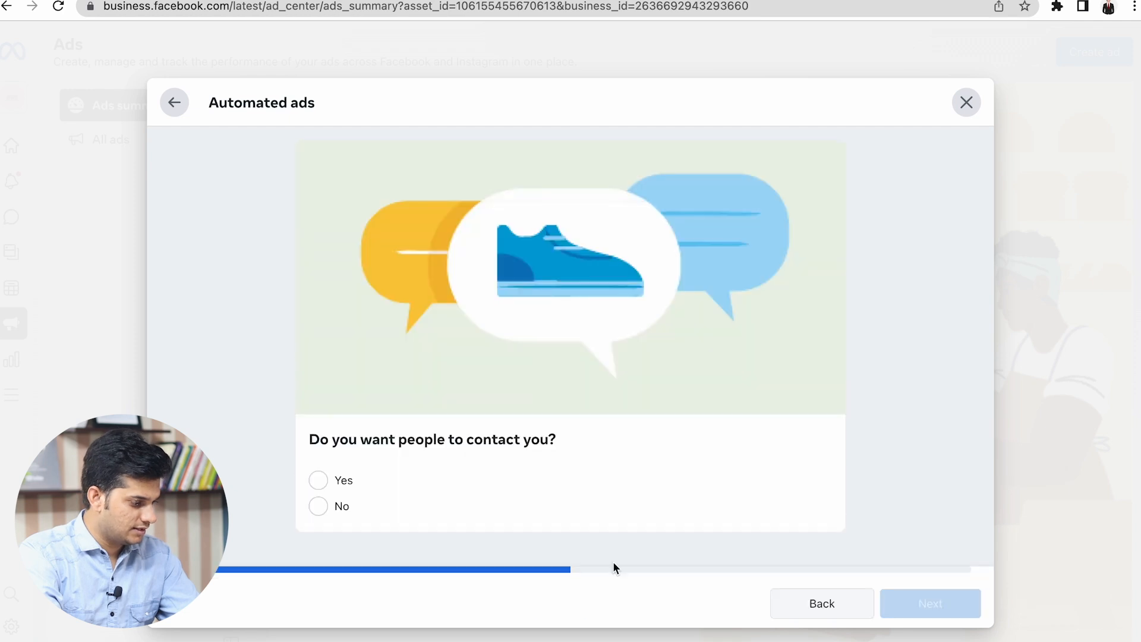
drag(349, 442, 490, 434)
click(490, 433)
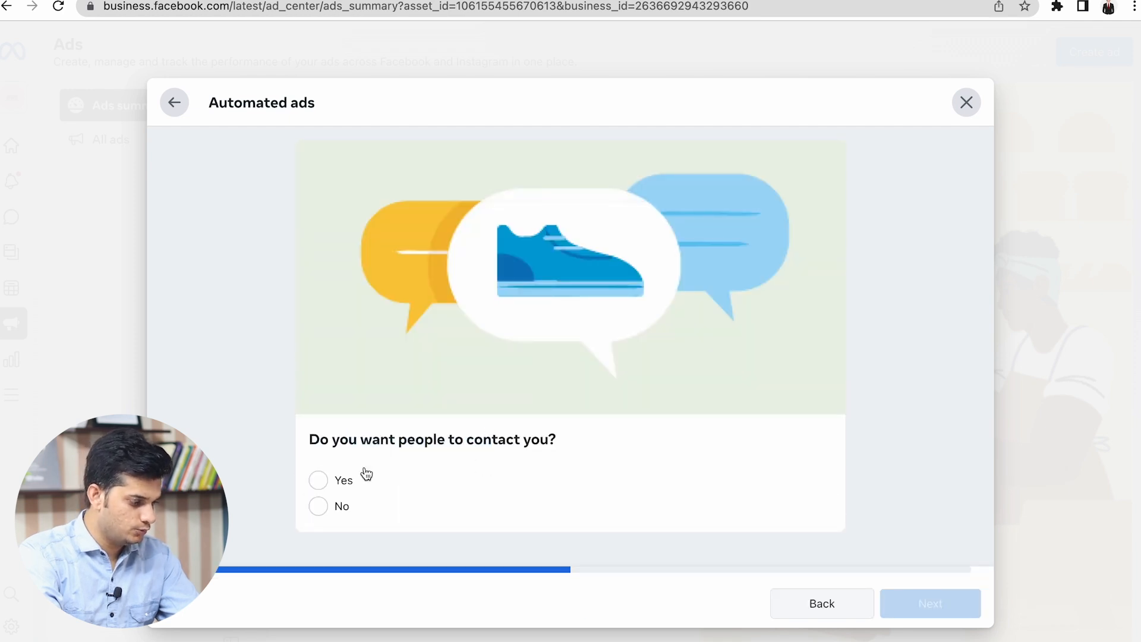
click(333, 481)
click(924, 603)
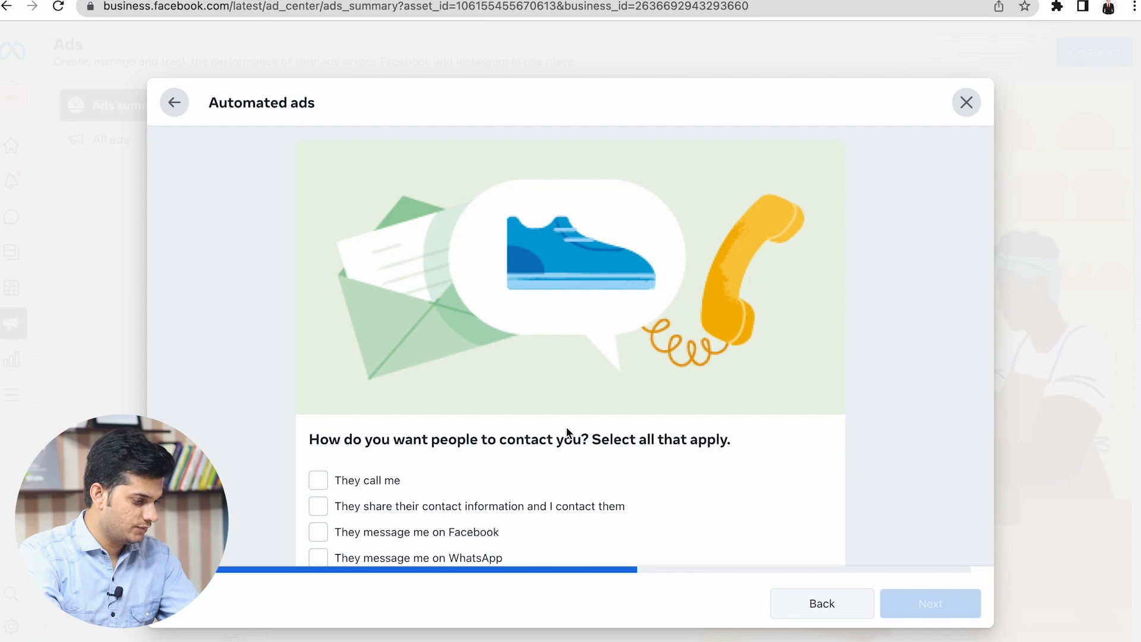
Try They message me on WhatsApp, dismiss the phone number request, choose They call me as the contact method instead and continue.
scroll(468, 429, down, 1)
drag(303, 424, 746, 427)
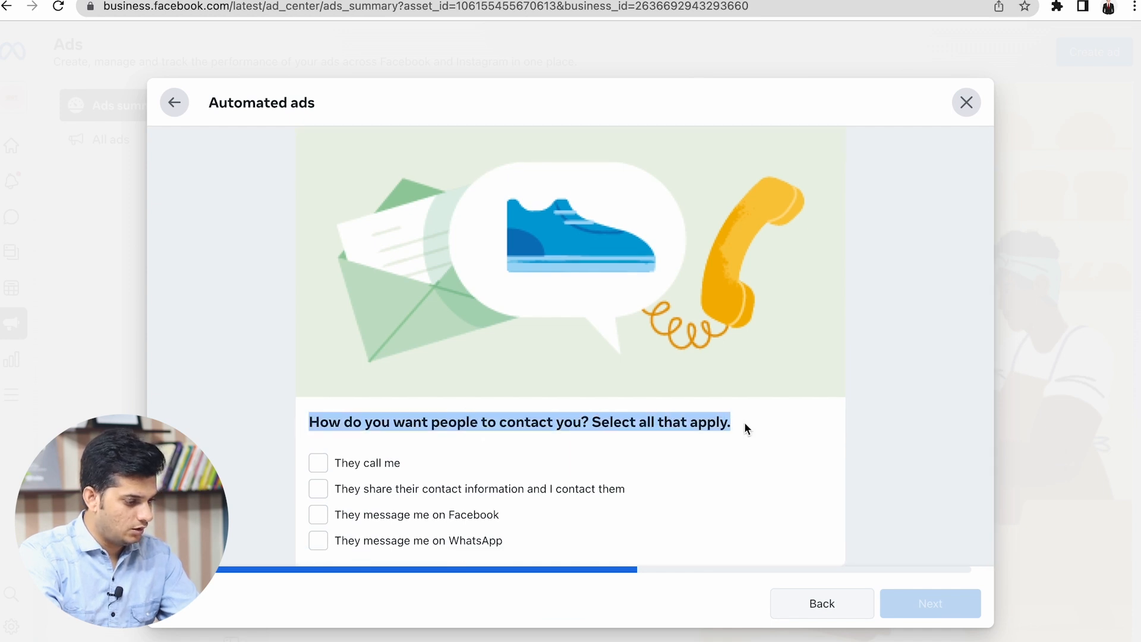
double_click(696, 423)
double_click(658, 423)
triple_click(657, 423)
click(663, 423)
click(416, 540)
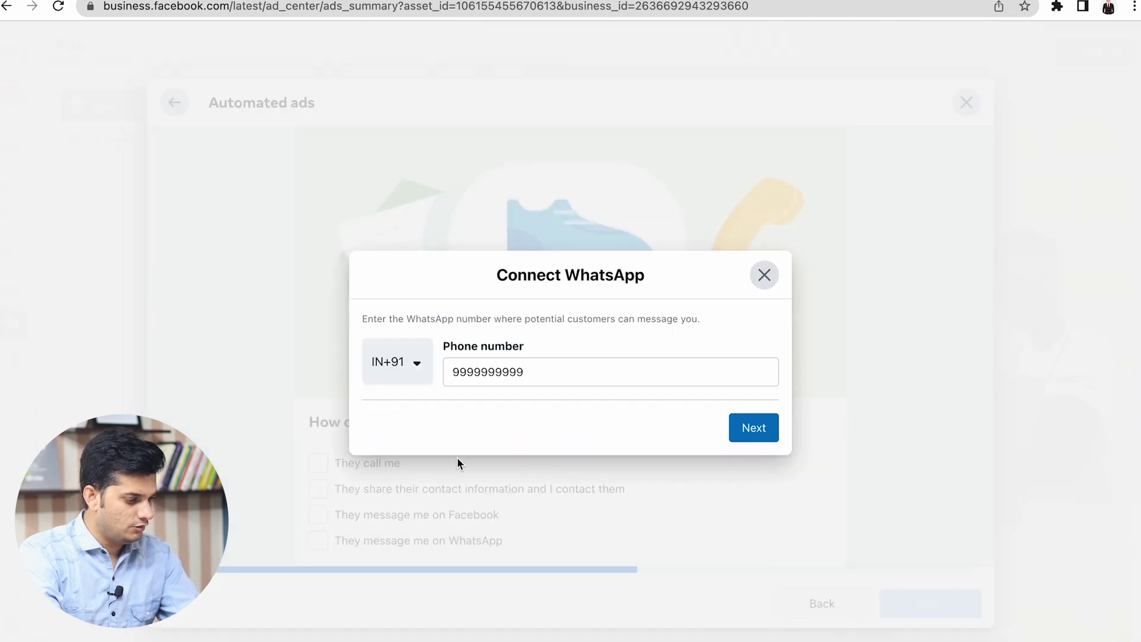
click(764, 275)
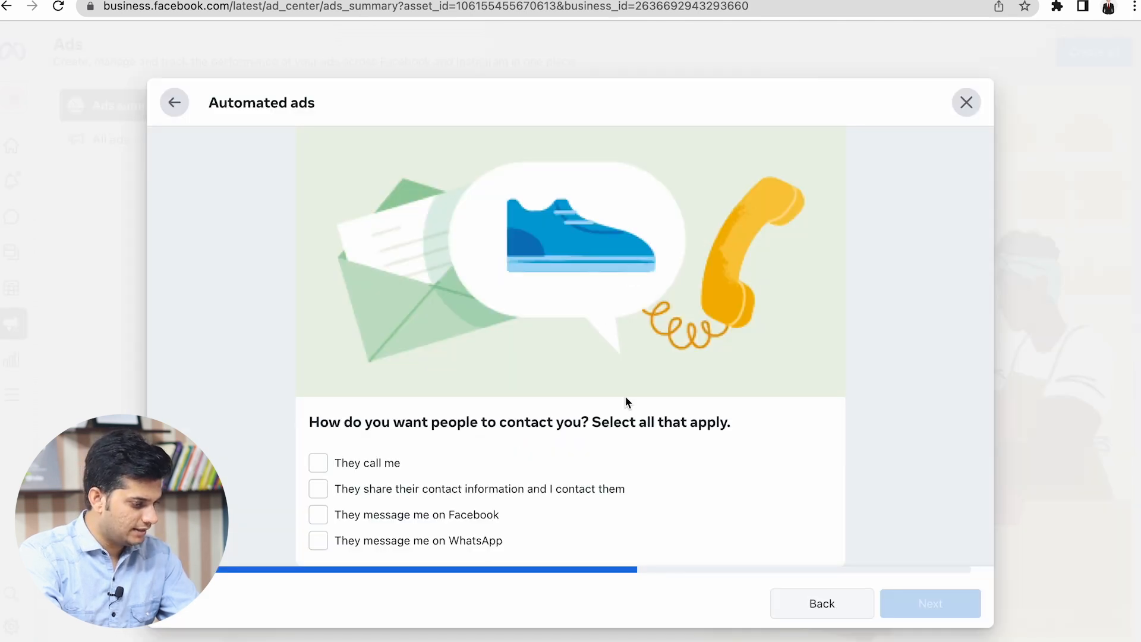
click(380, 472)
click(929, 611)
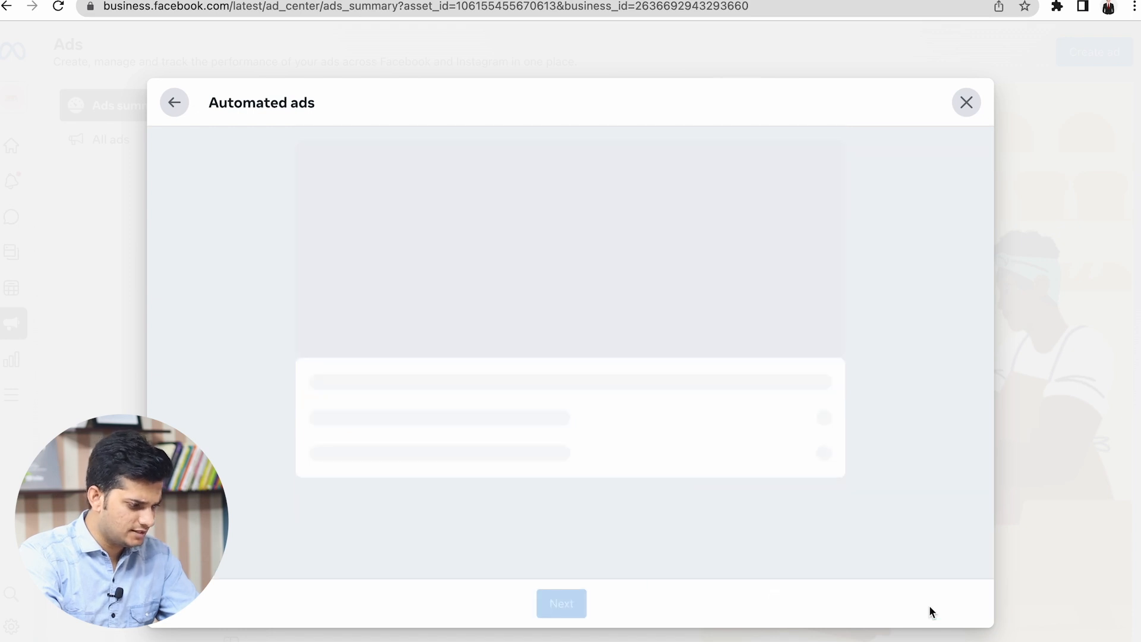
Set the audience location to India and add Shirt (clothing) as an audience interest, continuing after each question.
click(391, 510)
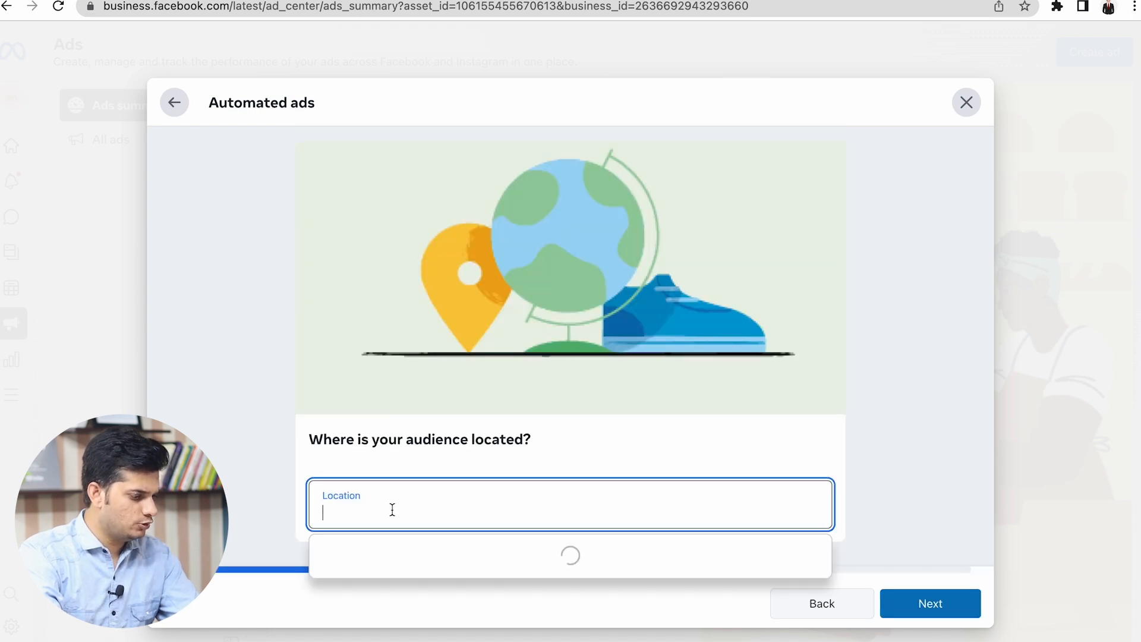
text(India)
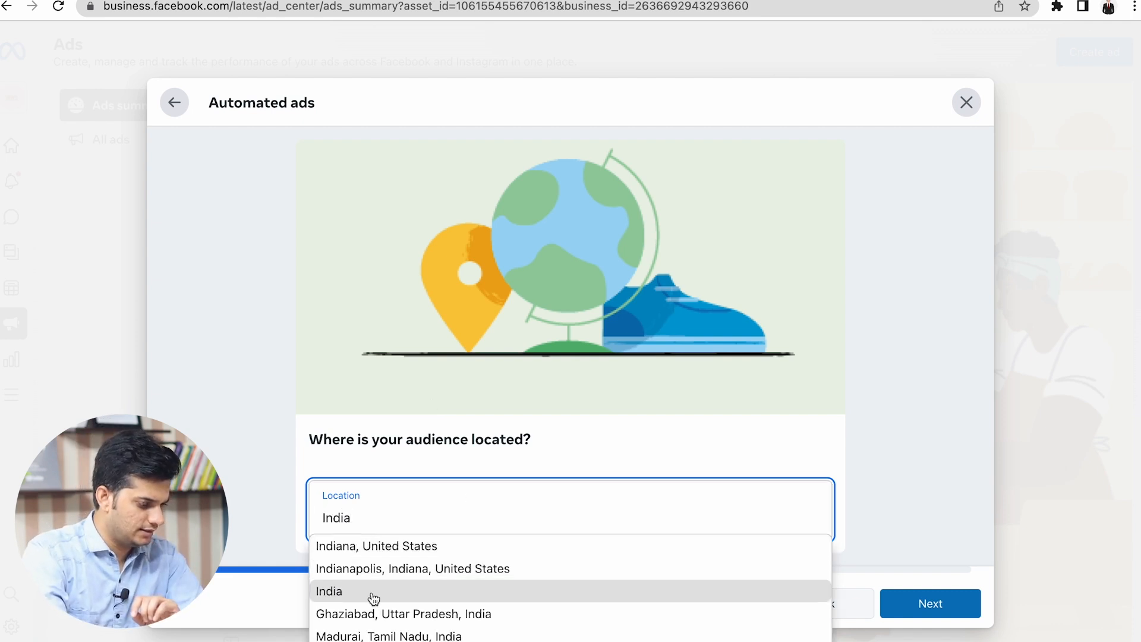
click(373, 594)
click(921, 614)
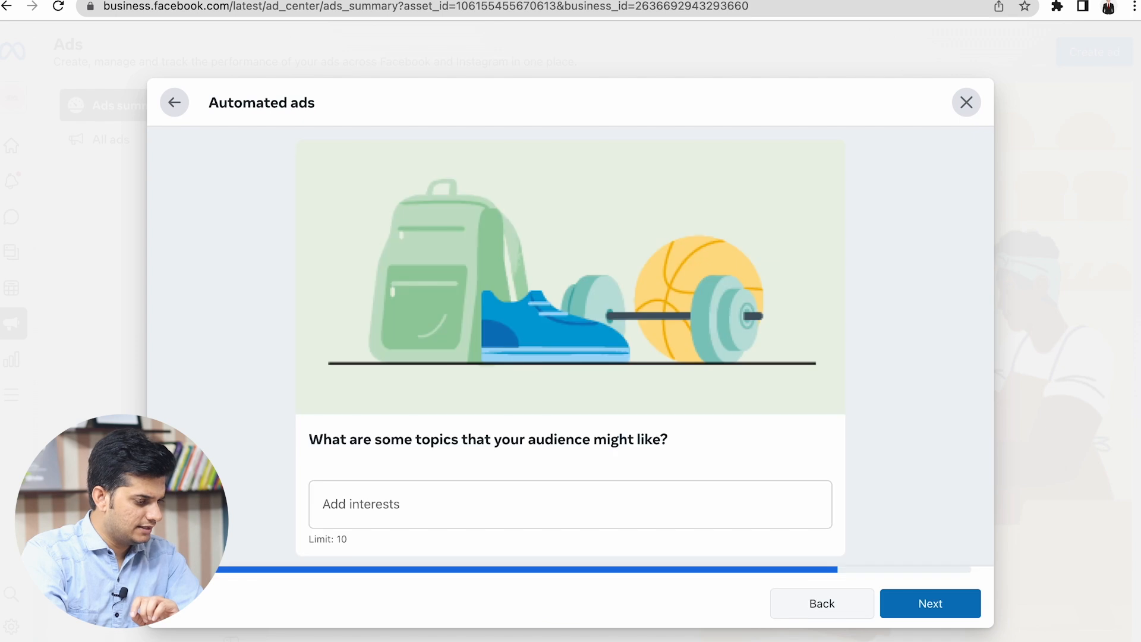
click(404, 517)
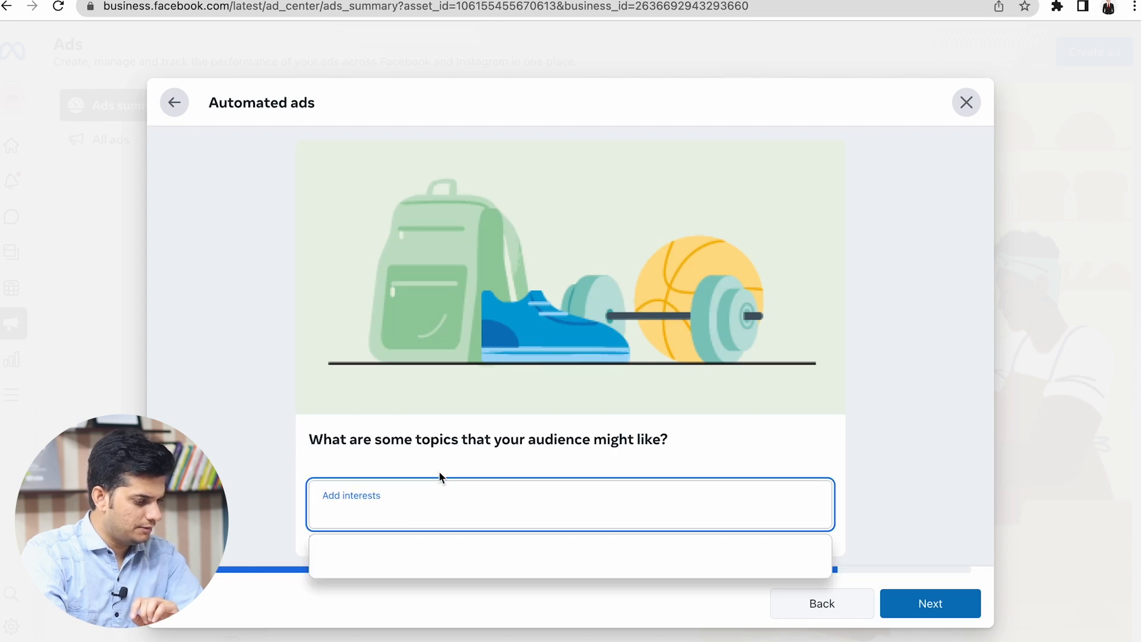
text(Shirt)
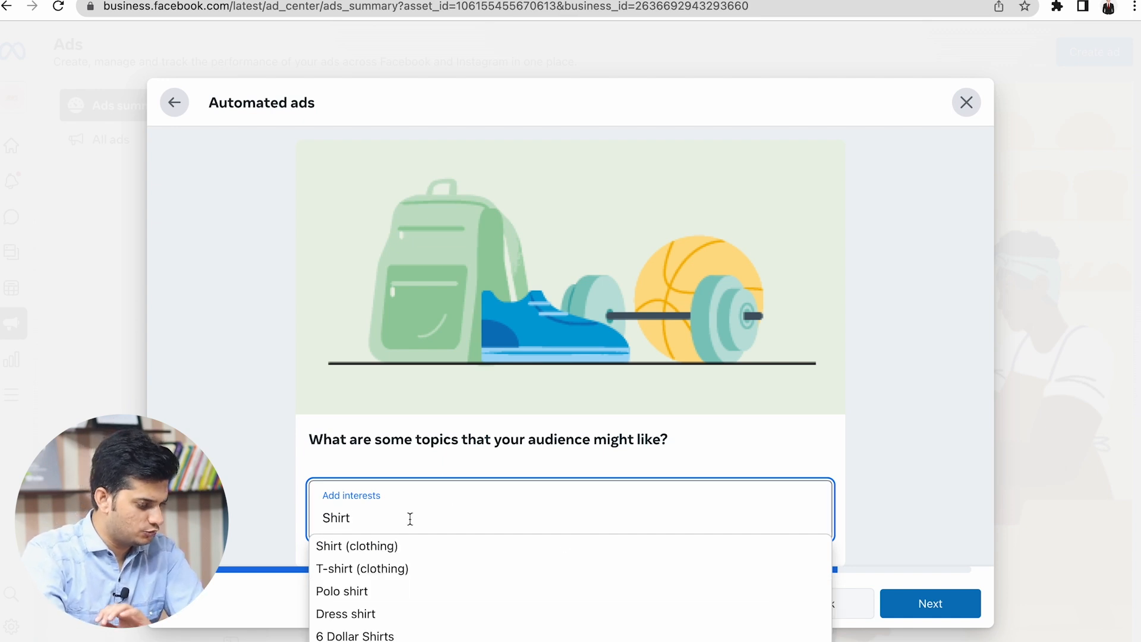
click(394, 539)
click(897, 603)
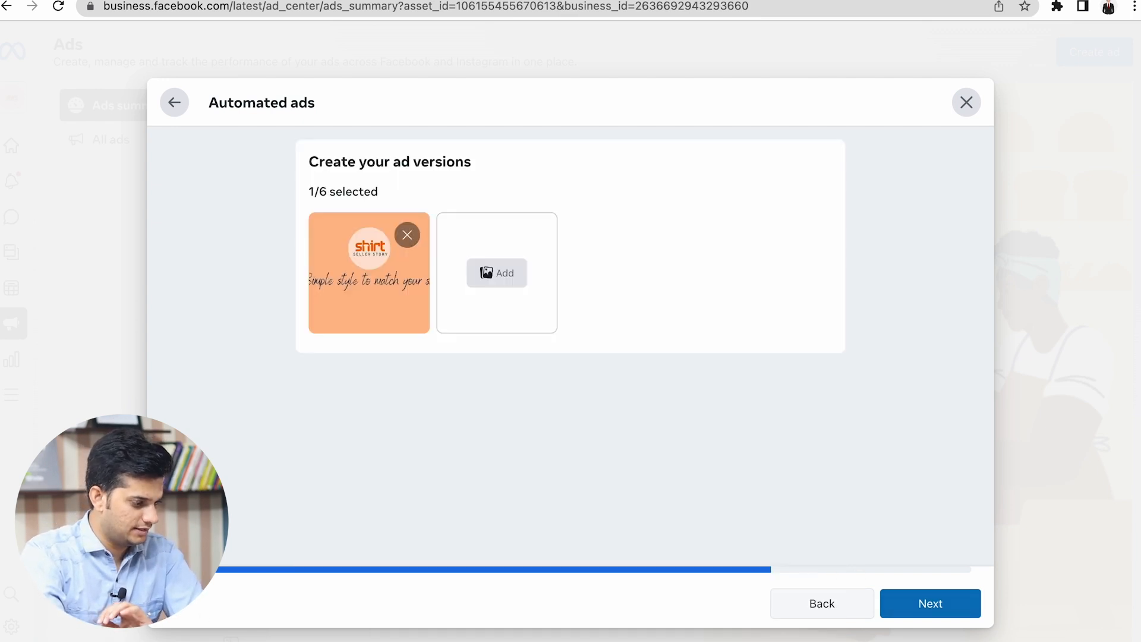
Add the blue shirt image from the Instagram media as a second ad version and continue to the plan overview.
drag(351, 159, 445, 158)
click(454, 158)
click(519, 269)
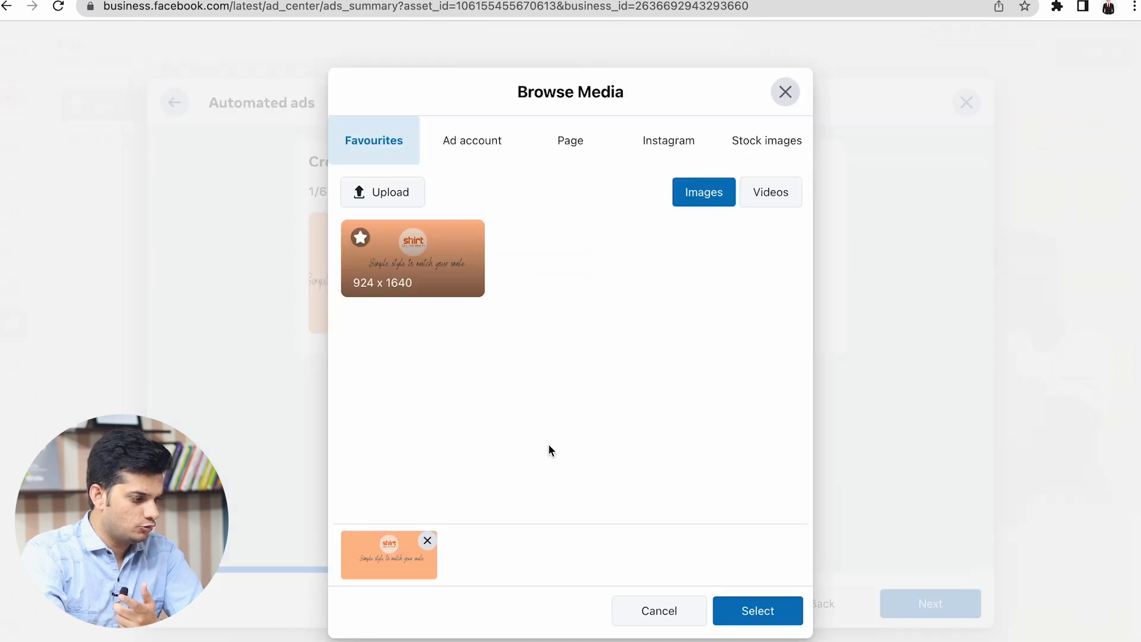
click(679, 144)
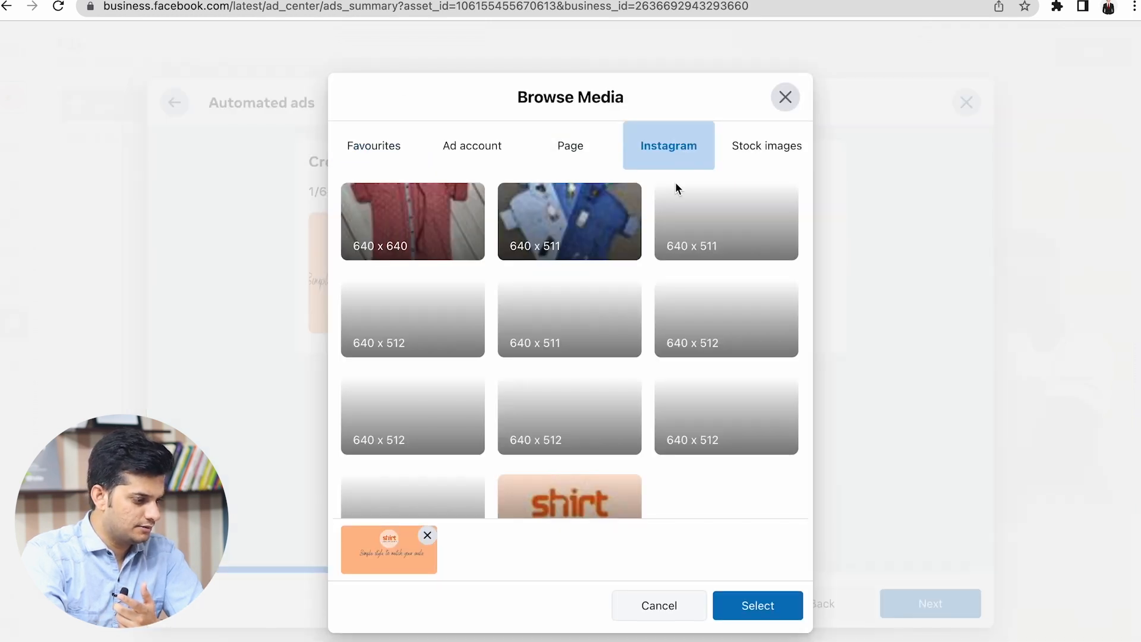
click(712, 227)
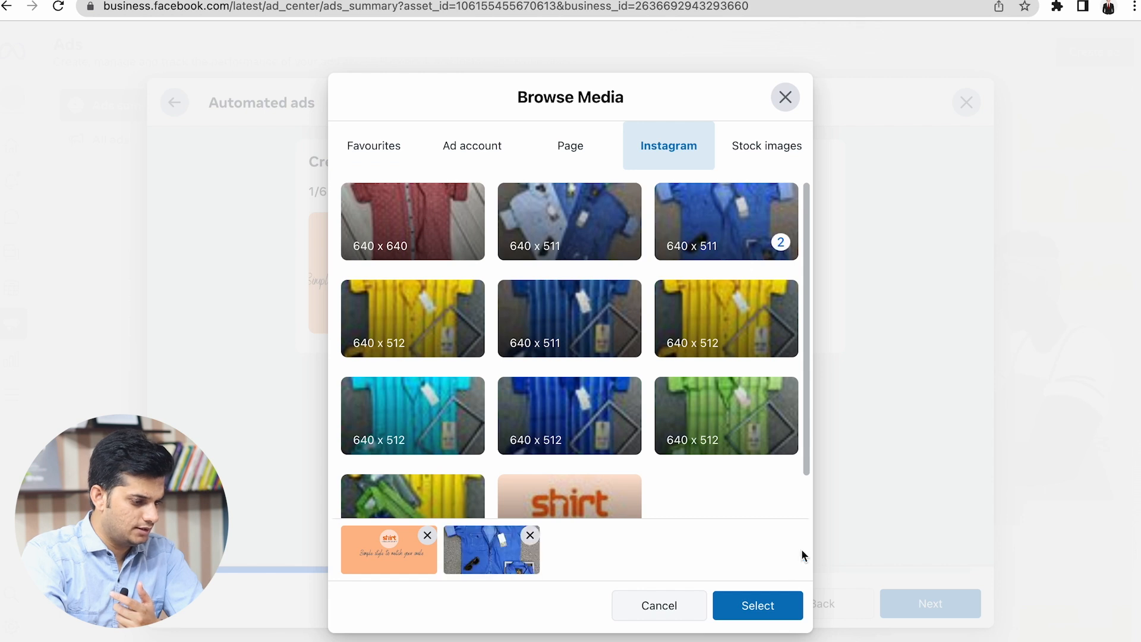
click(766, 607)
click(913, 604)
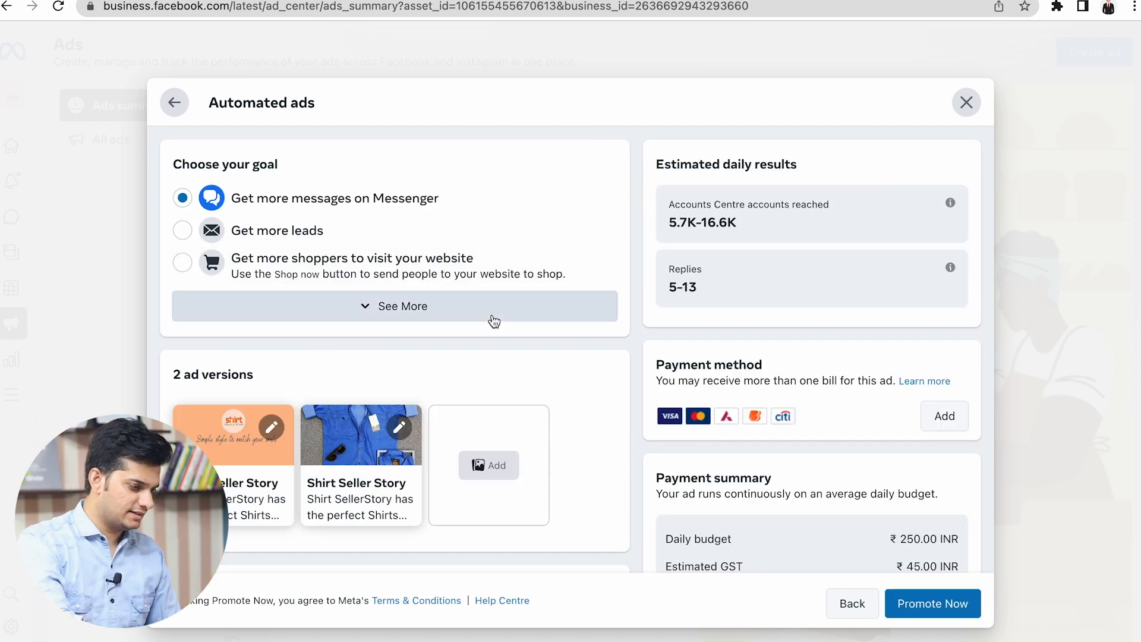
Review the plan's ad versions, daily budget, duration, special ad category, audience, placements and payment summary.
scroll(493, 321, down, 5)
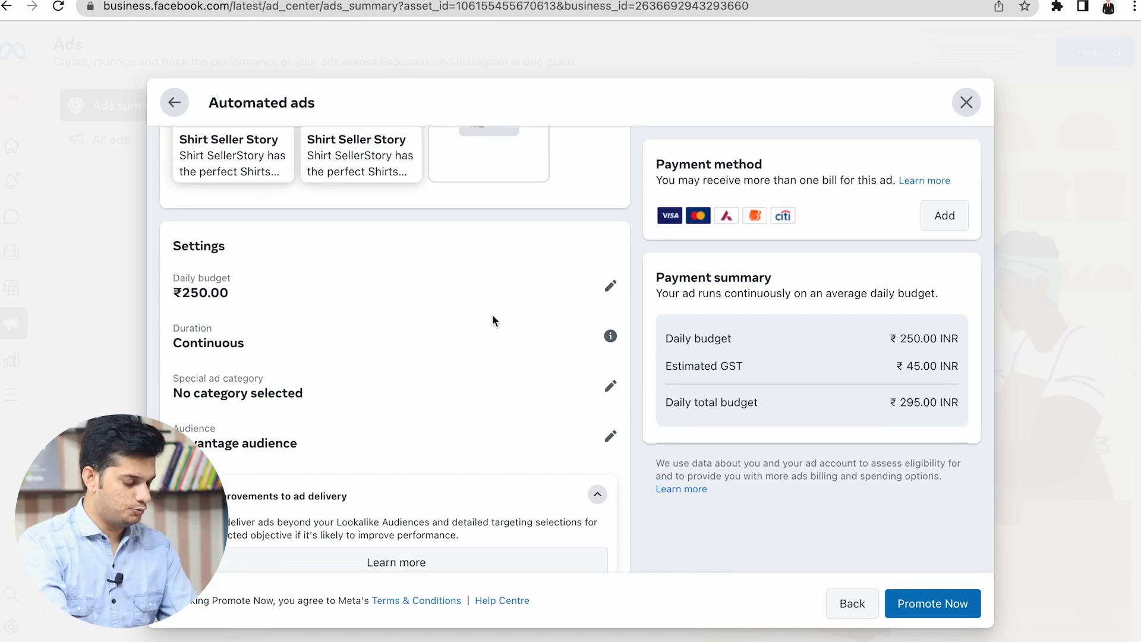
scroll(493, 316, down, 2)
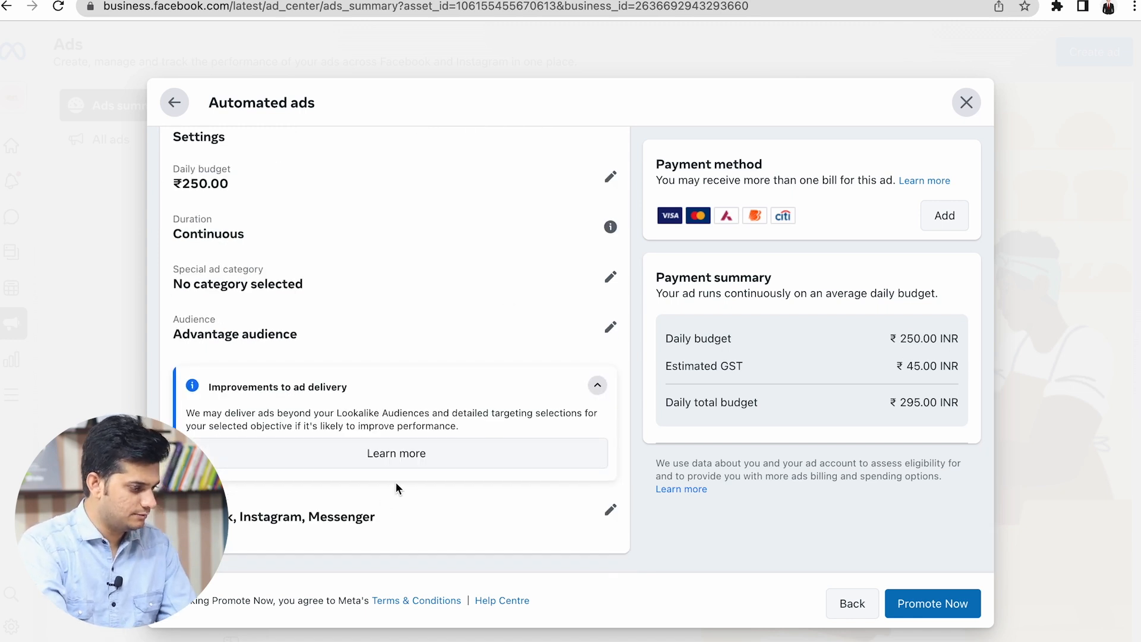
scroll(401, 407, up, 2)
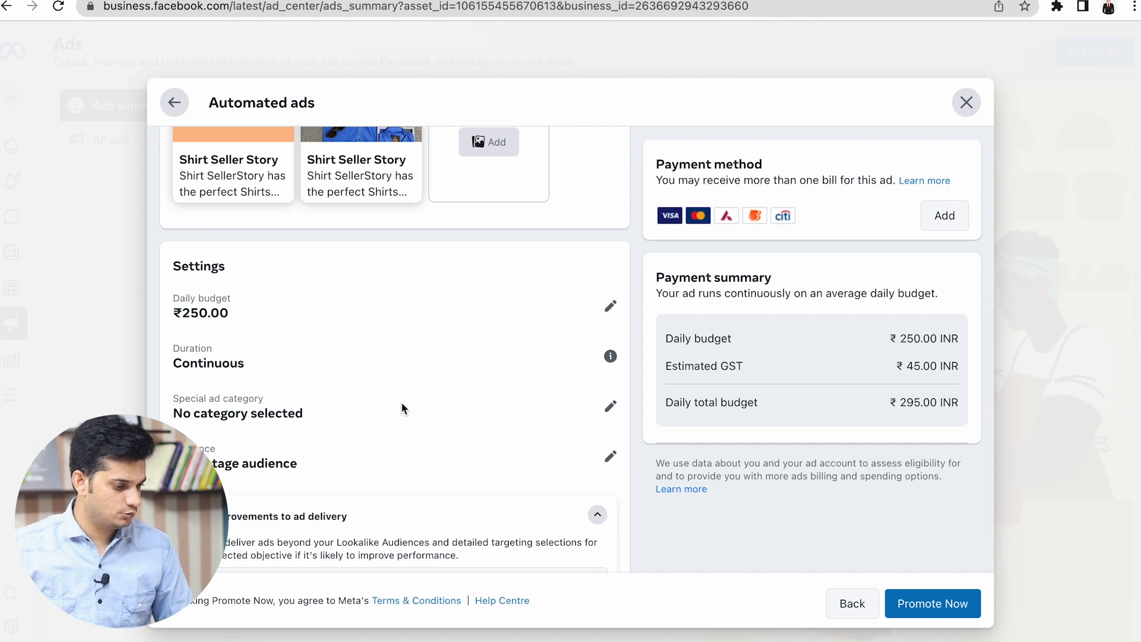
scroll(402, 407, up, 1)
scroll(401, 408, up, 4)
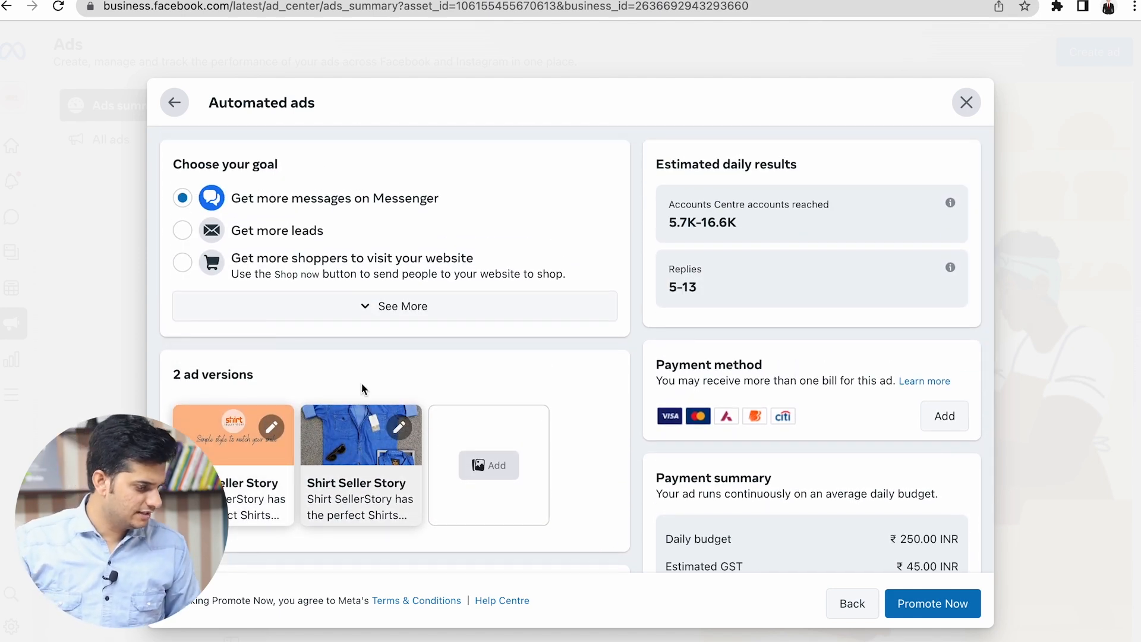
Expand the Choose your goal section and look over all its goals along with the settings below.
double_click(243, 161)
click(243, 161)
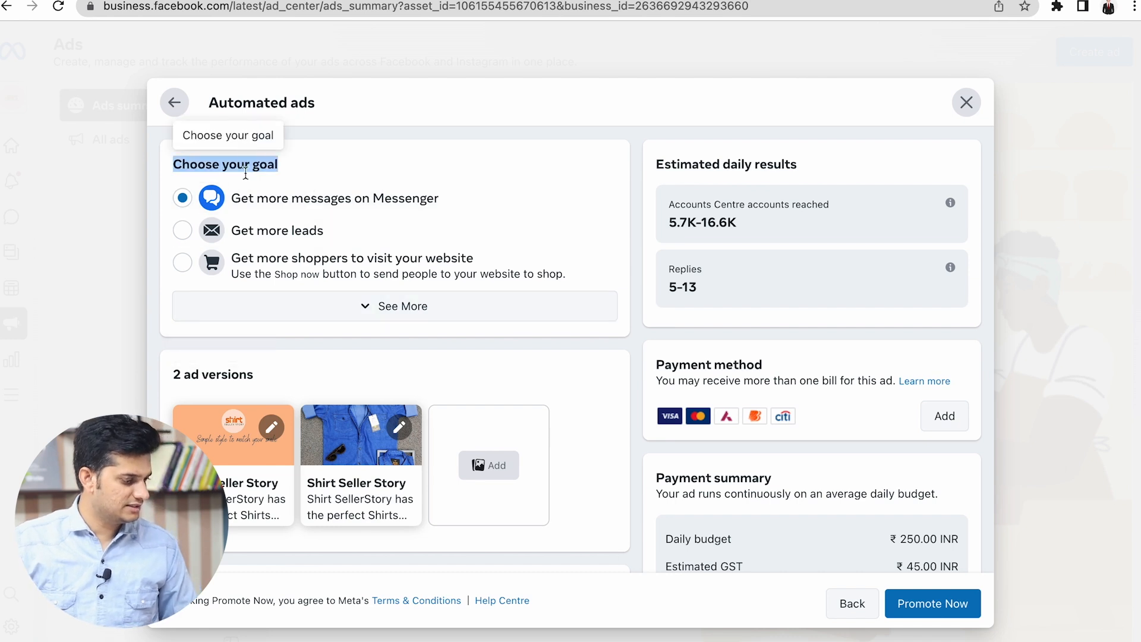
click(331, 308)
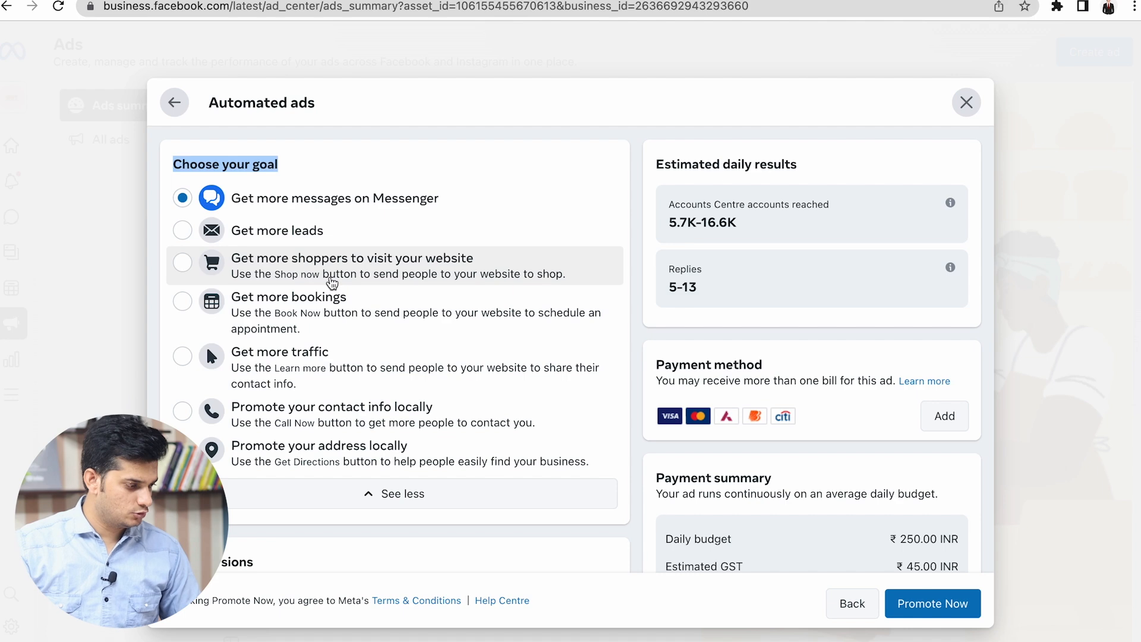
scroll(344, 333, down, 3)
scroll(345, 334, down, 5)
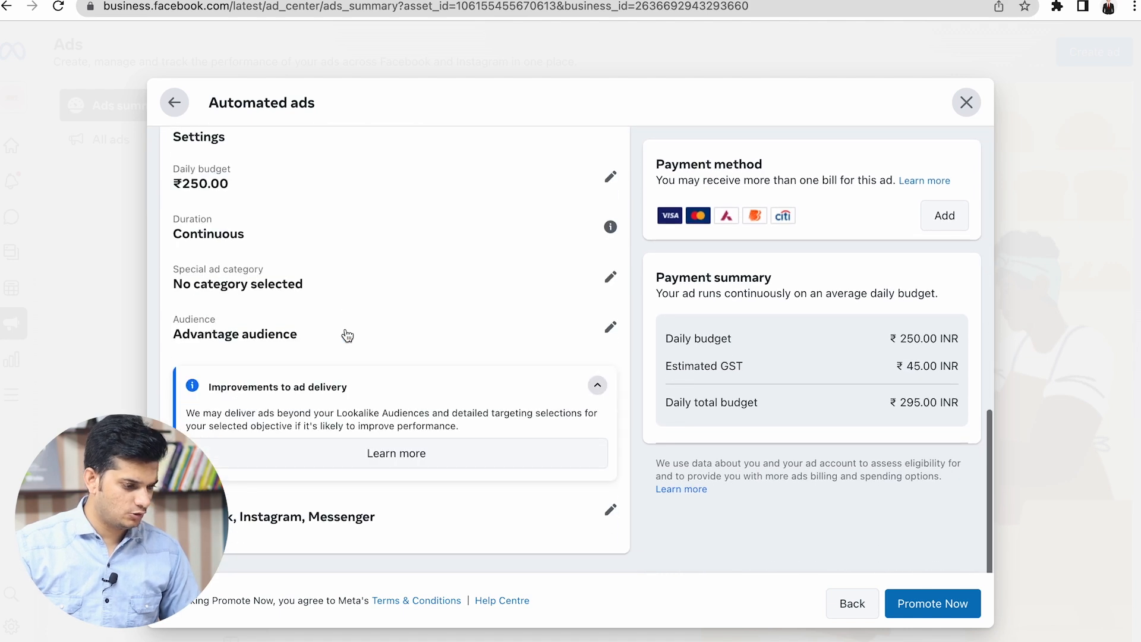
scroll(345, 333, up, 10)
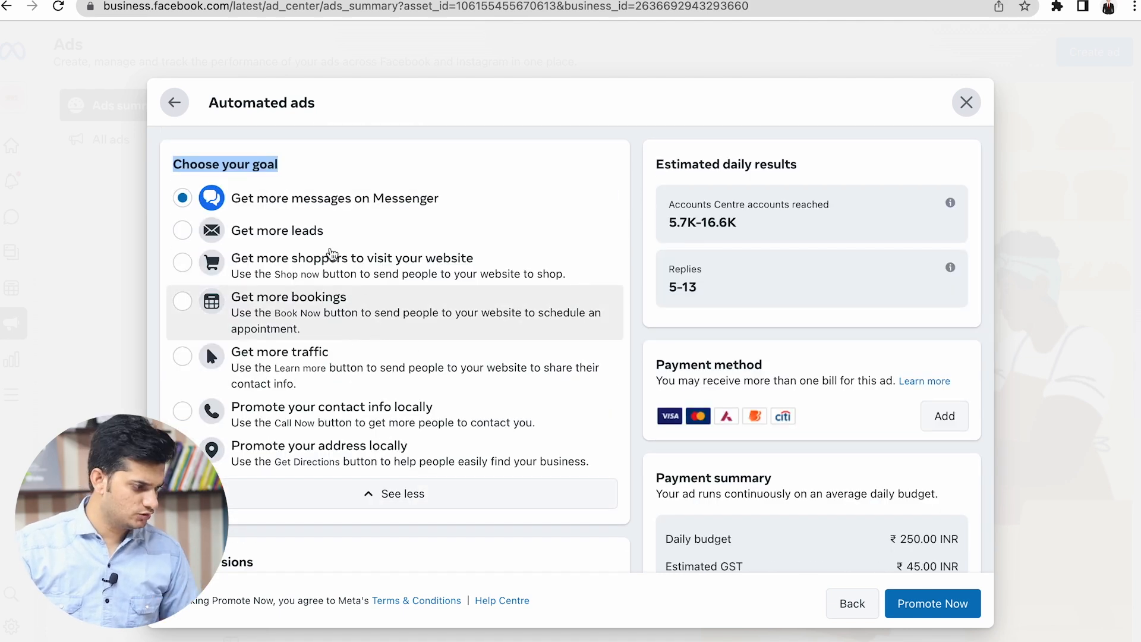
Leave the automated plan for the Create ad screen and look over the goals on offer.
click(176, 103)
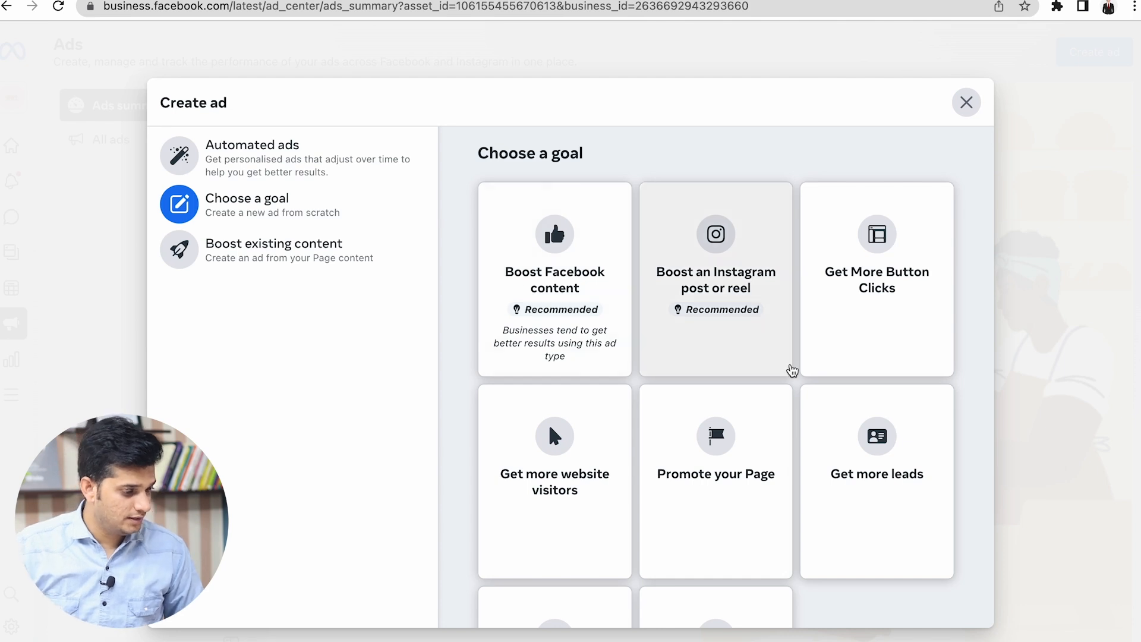
scroll(789, 369, down, 3)
scroll(792, 370, up, 1)
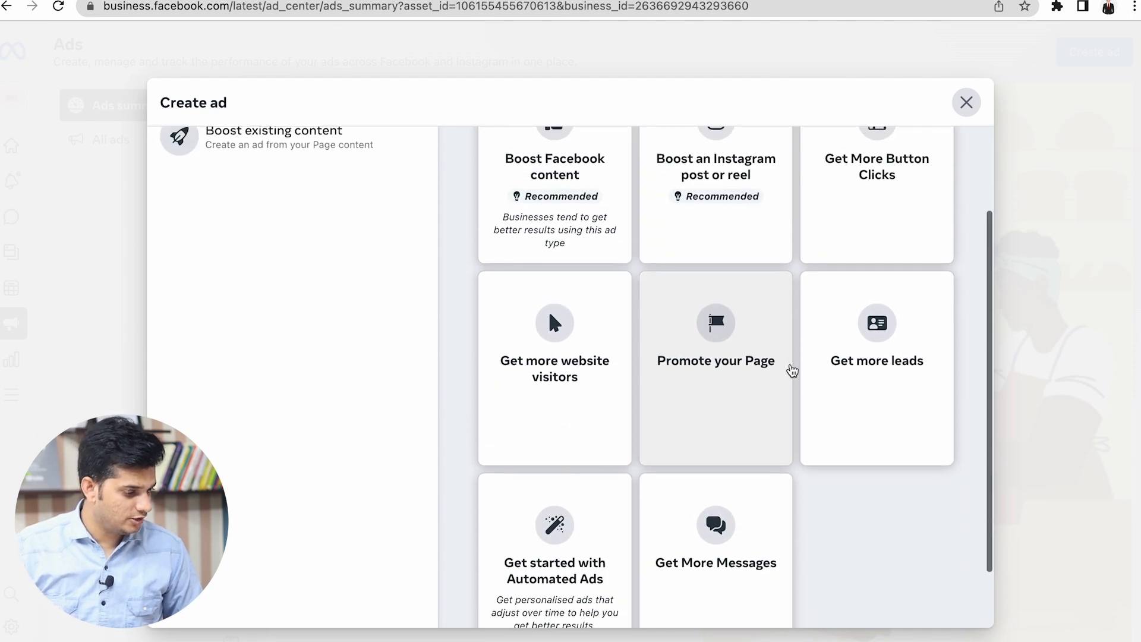
scroll(792, 370, up, 3)
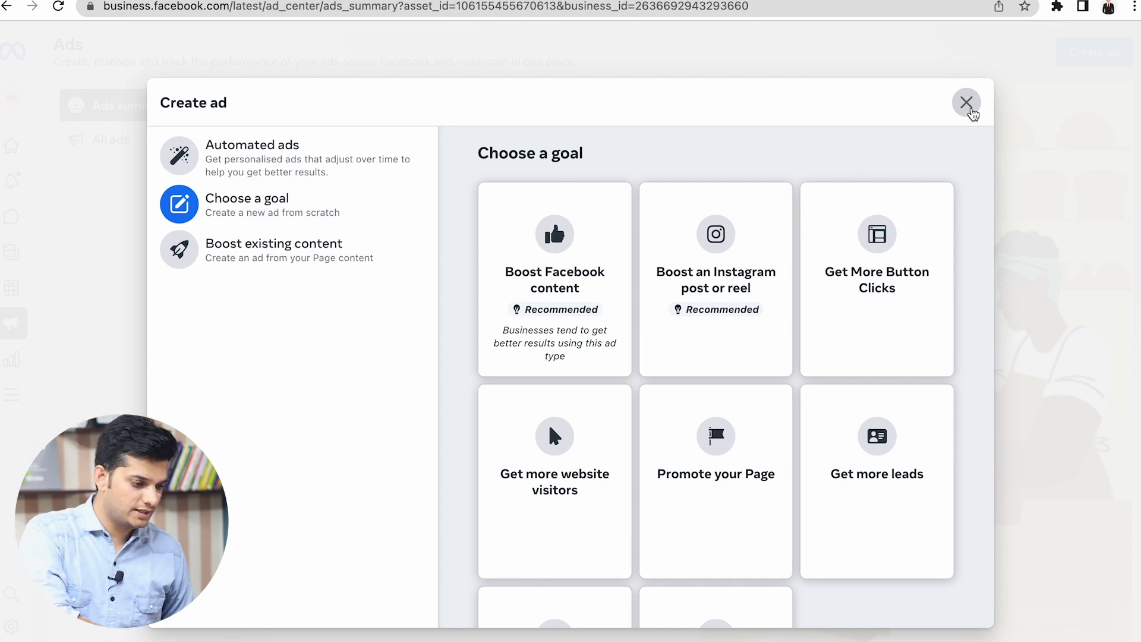
Close the ad creation dialog and open the overview of all business tools.
click(968, 109)
click(748, 398)
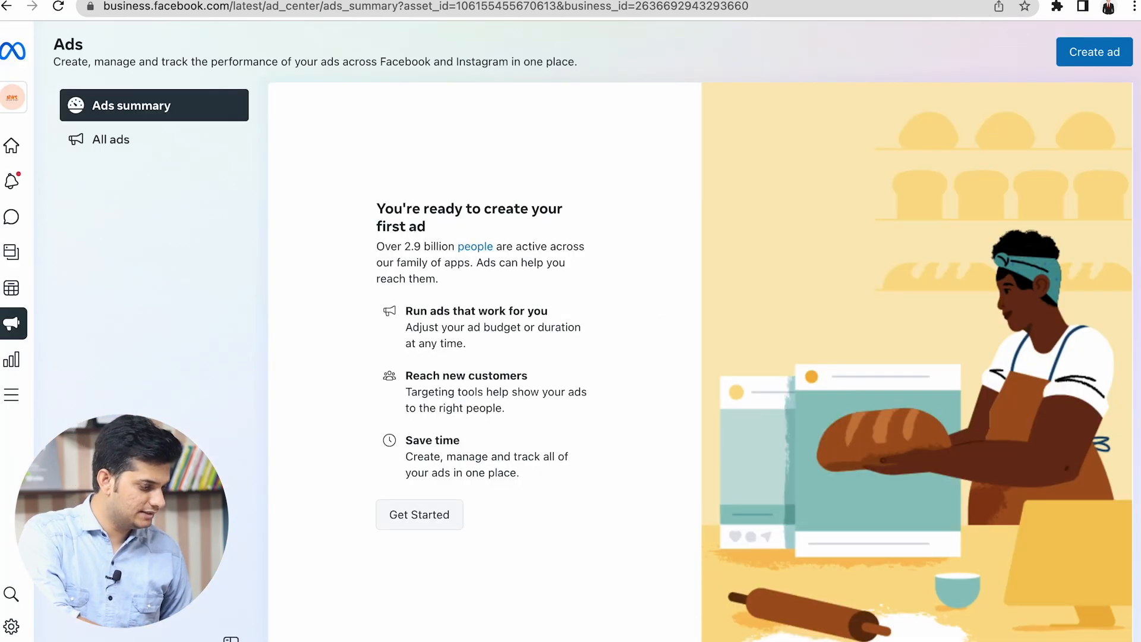
mouse_move(8, 427)
click(37, 400)
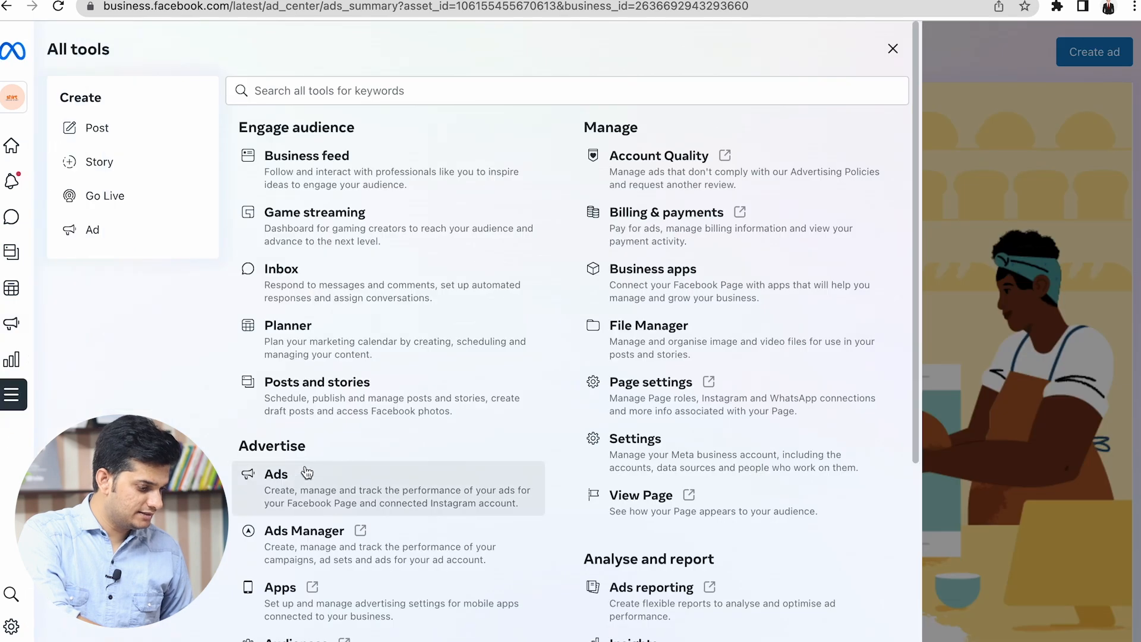